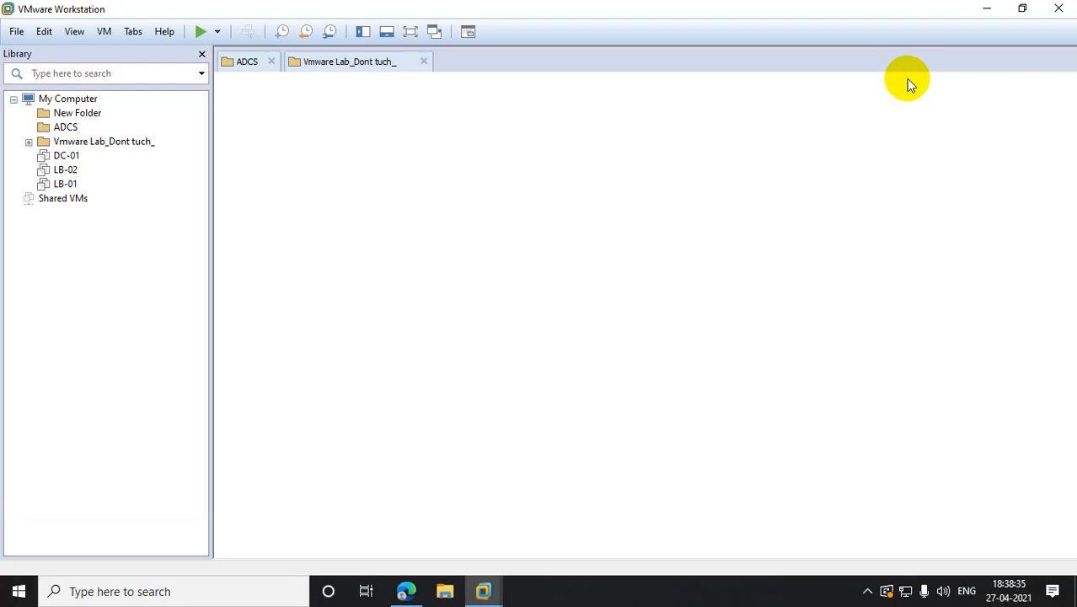
# - Power on the DC-01 virtual machine
pyautogui.click(72, 170)
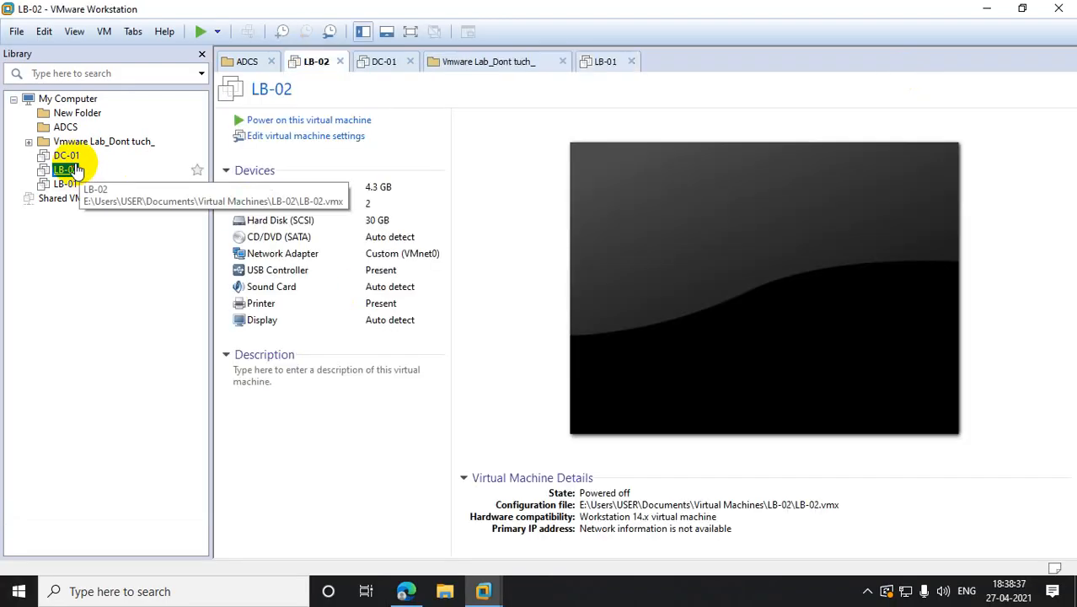
pyautogui.click(80, 142)
pyautogui.click(68, 157)
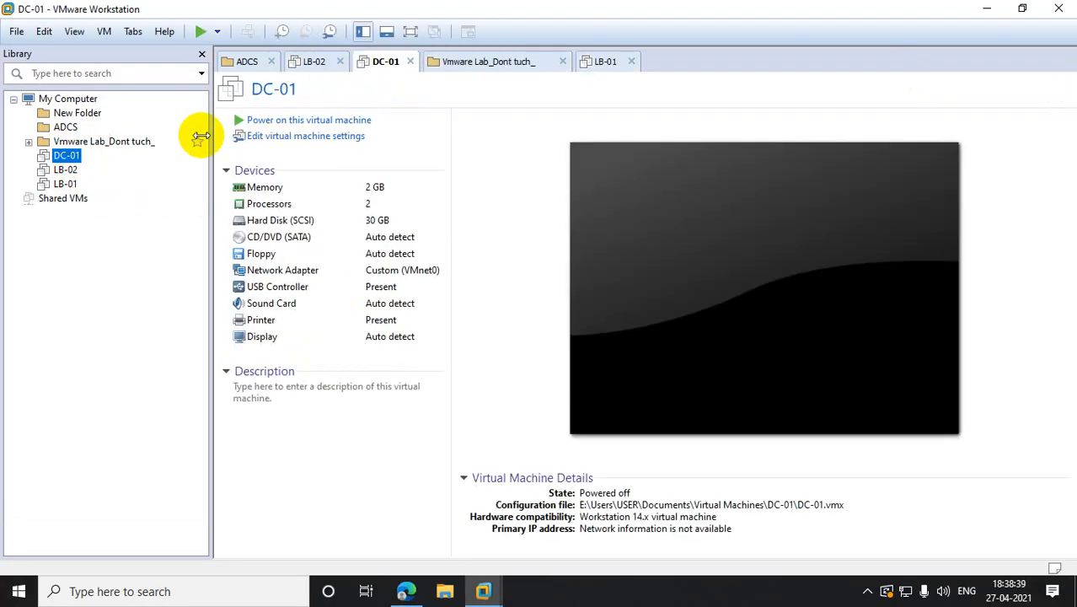
pyautogui.click(249, 122)
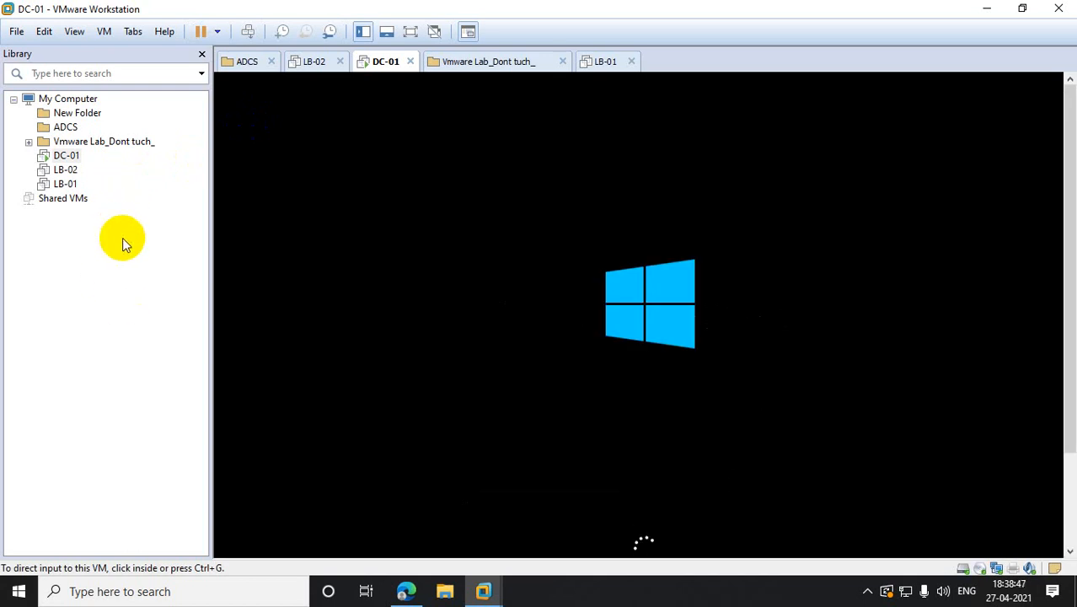
# - Start the New Virtual Machine Wizard from the File menu, then bring the Google Meet call forward
pyautogui.click(16, 32)
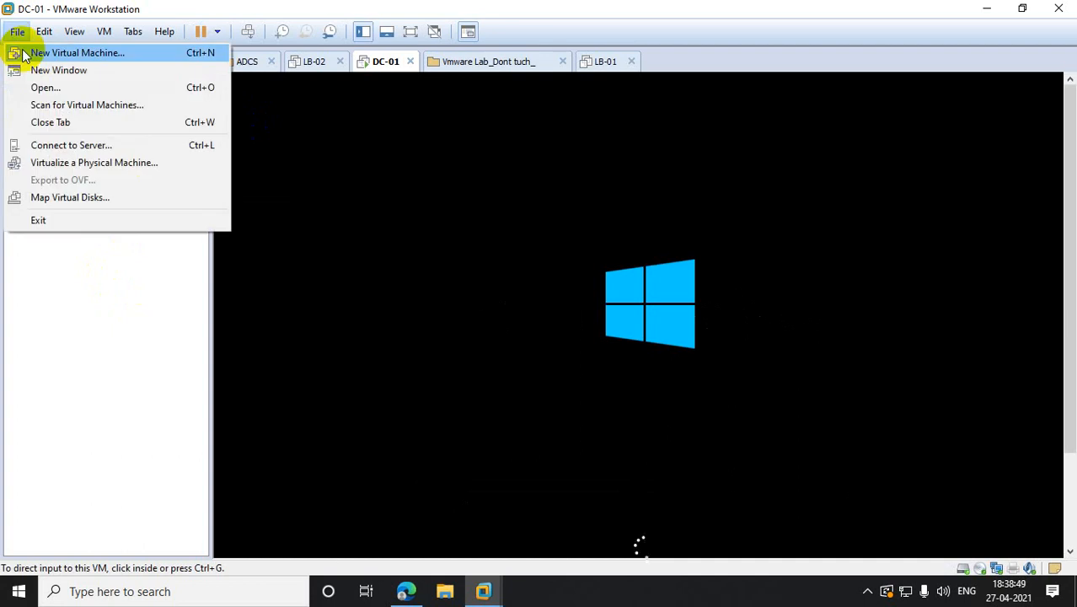
pyautogui.click(34, 51)
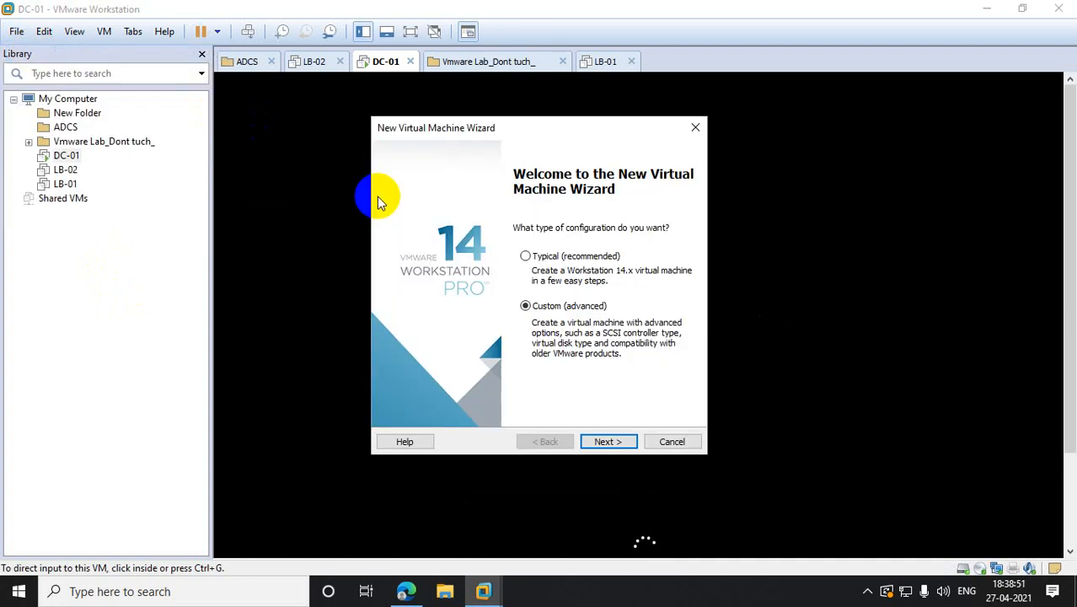
pyautogui.click(406, 591)
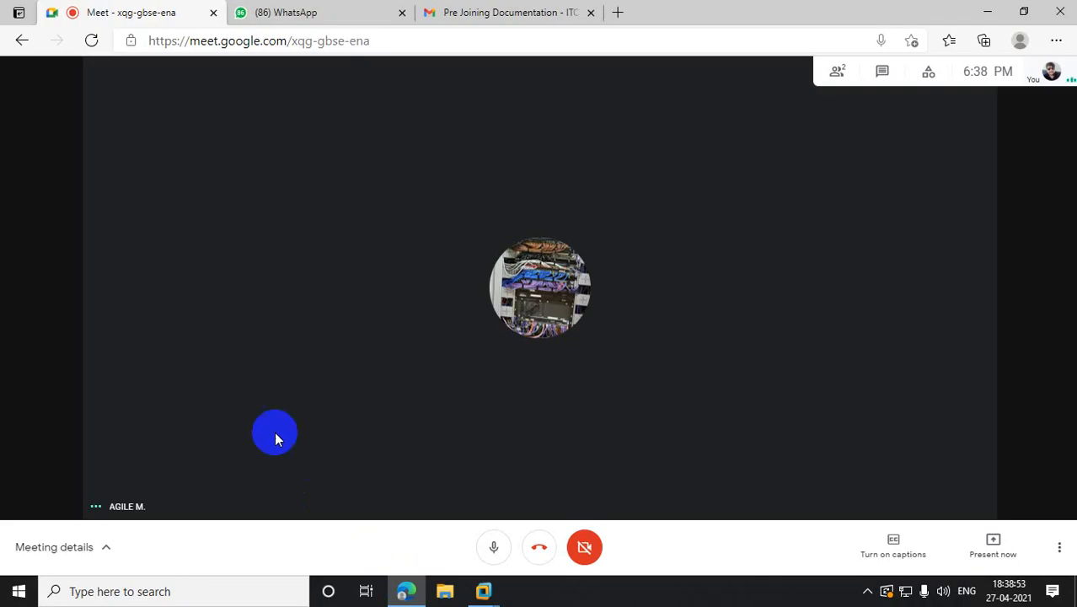
# - Share your entire screen in Google Meet, then return to VMware's New Virtual Machine Wizard
pyautogui.click(1004, 546)
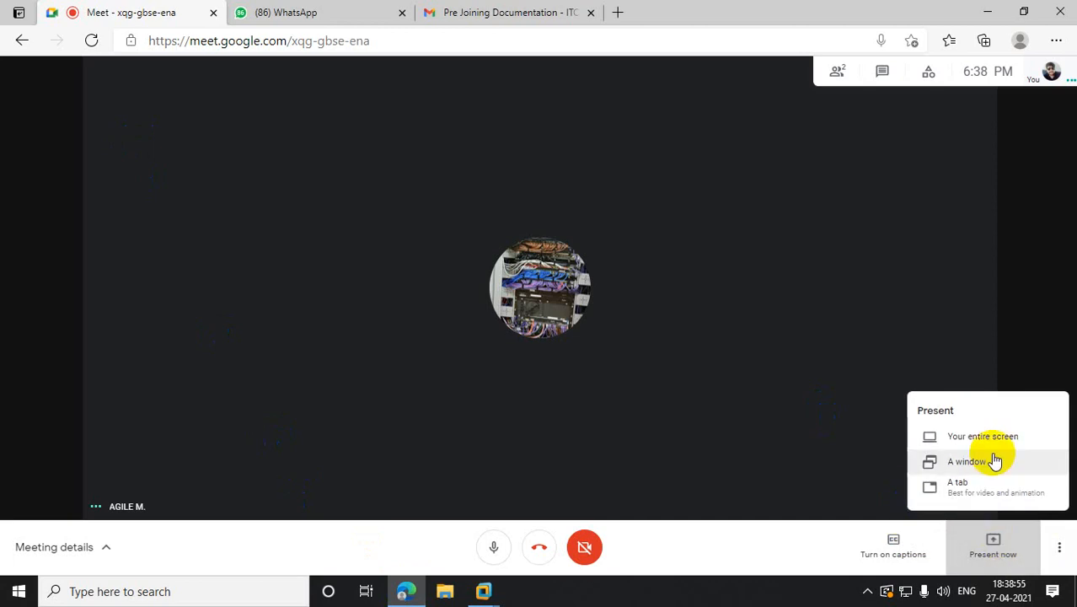
pyautogui.click(992, 438)
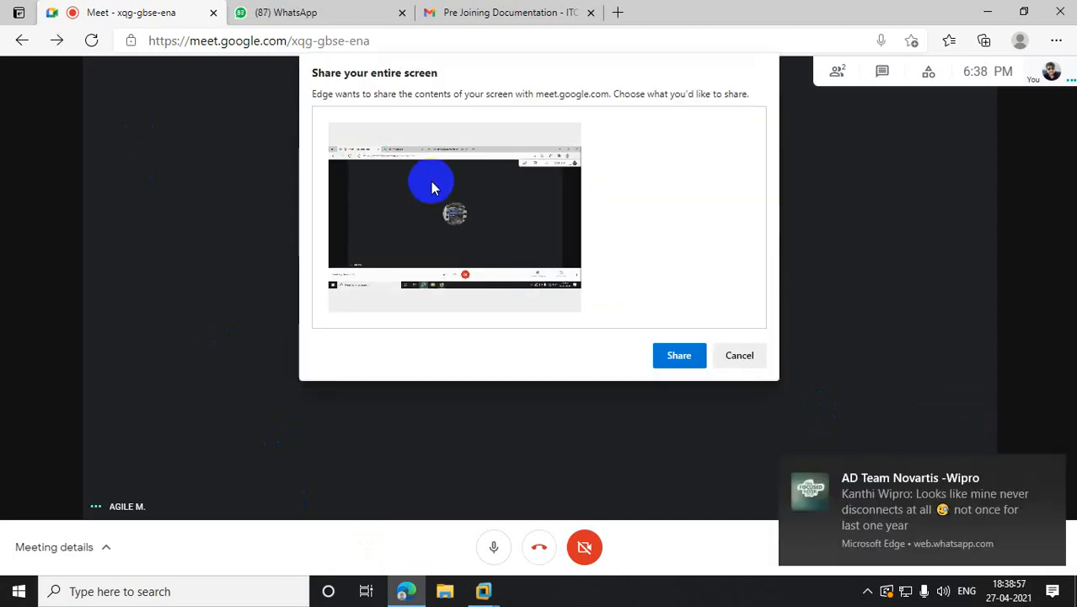
pyautogui.click(679, 356)
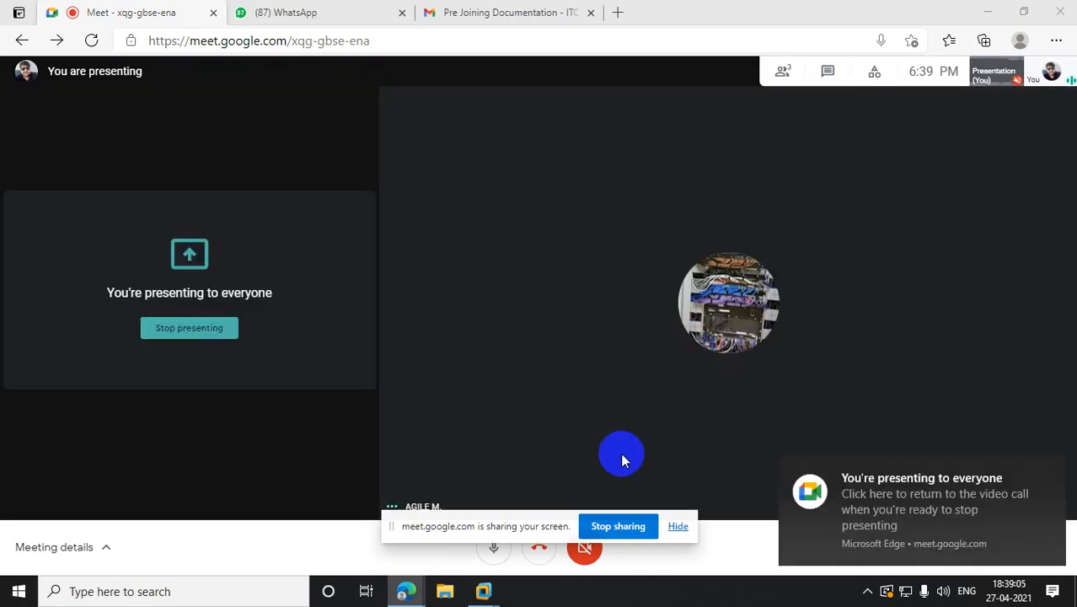
pyautogui.click(484, 593)
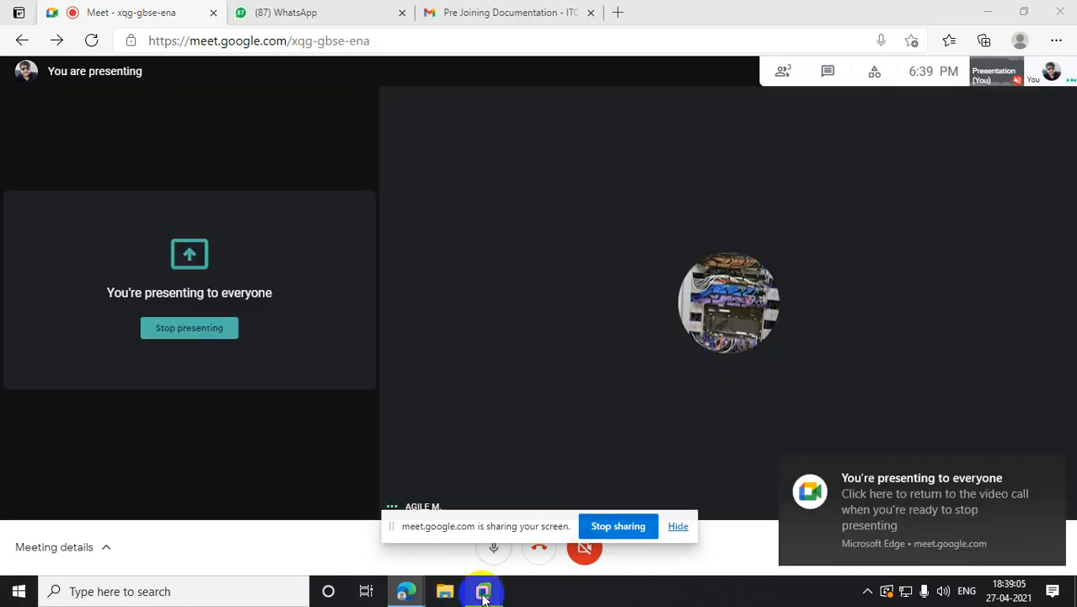
pyautogui.click(329, 482)
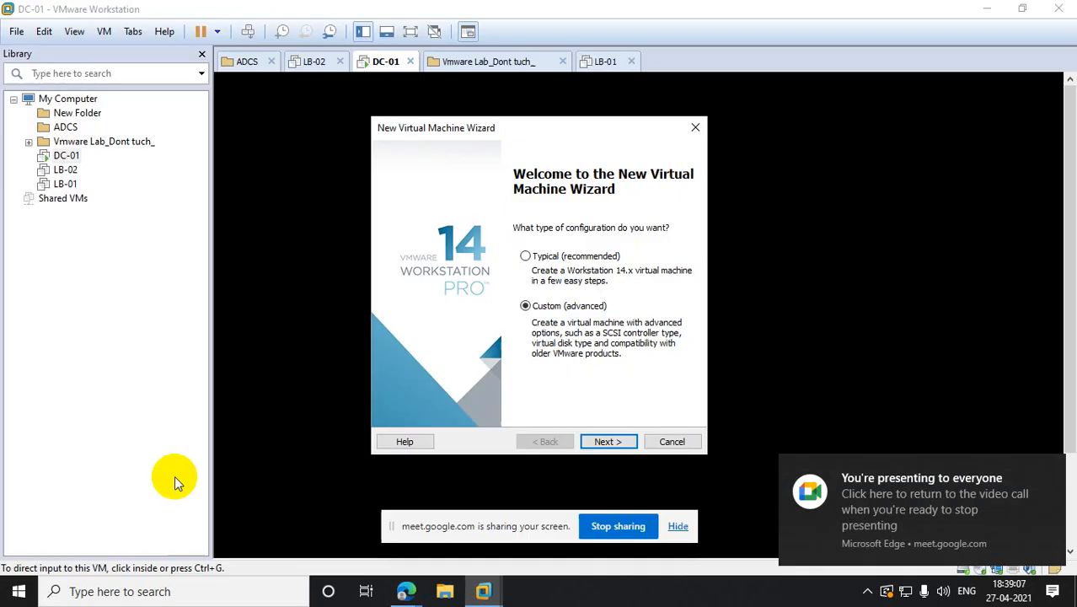
# - Go through the wizard's opening pages and name the VM Laptop, stored on drive E
pyautogui.click(608, 441)
pyautogui.click(608, 441)
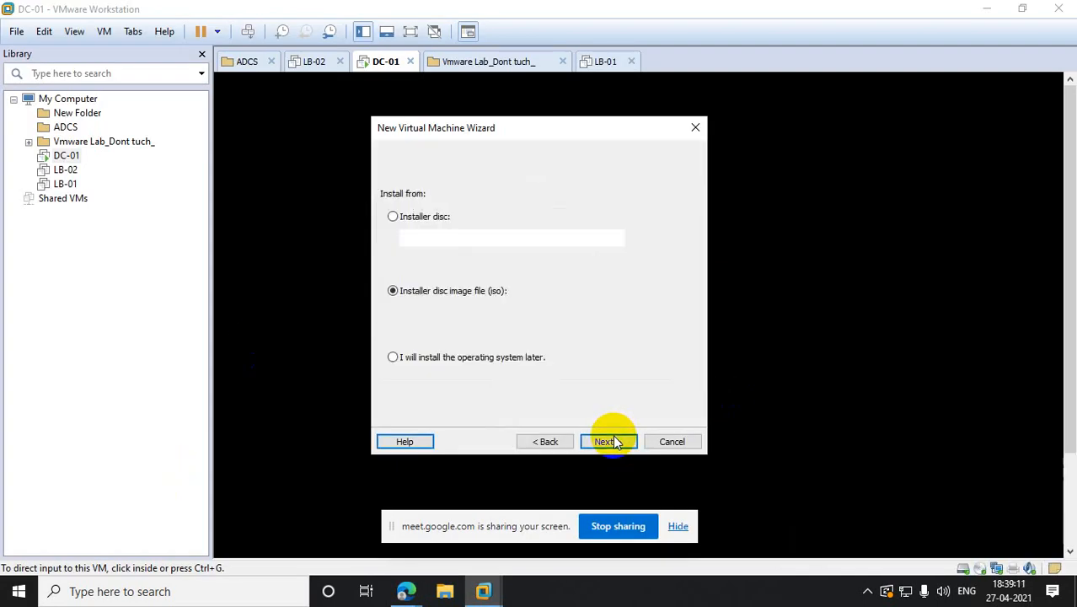
pyautogui.click(614, 439)
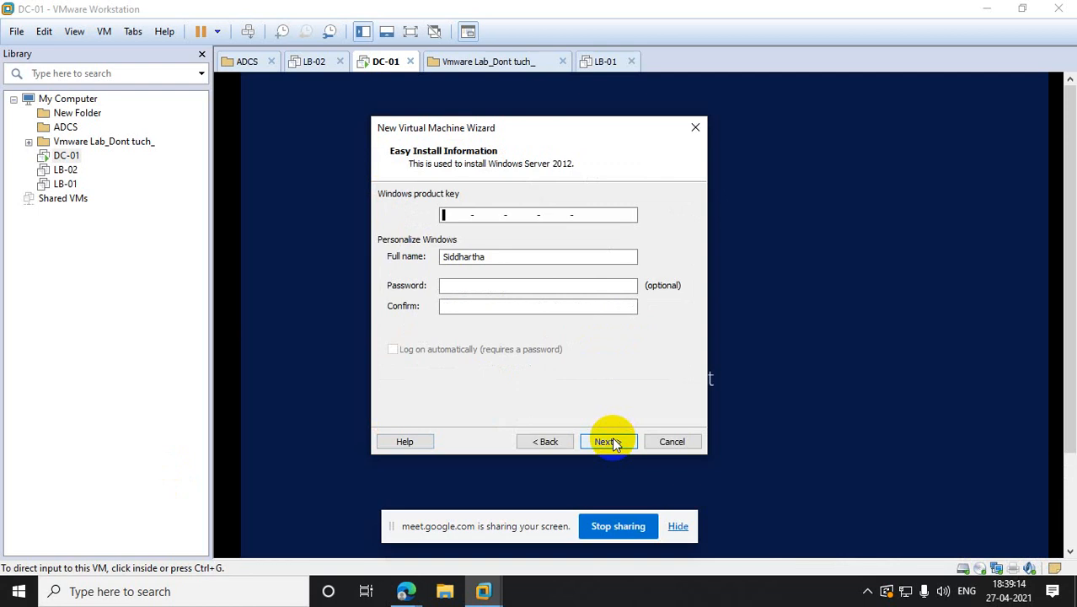
pyautogui.click(608, 442)
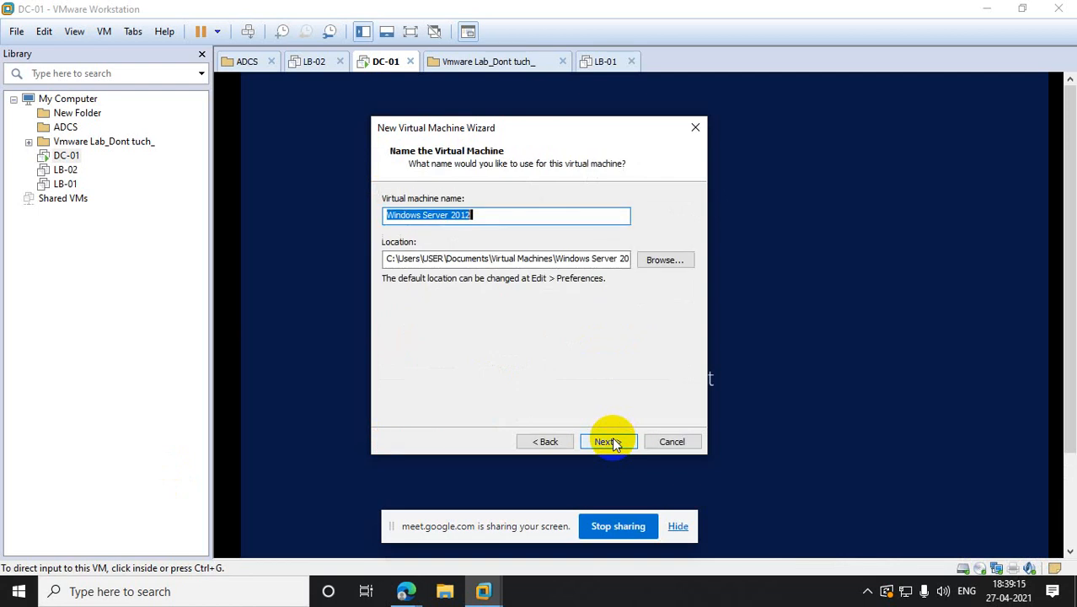
pyautogui.write('Lasp')
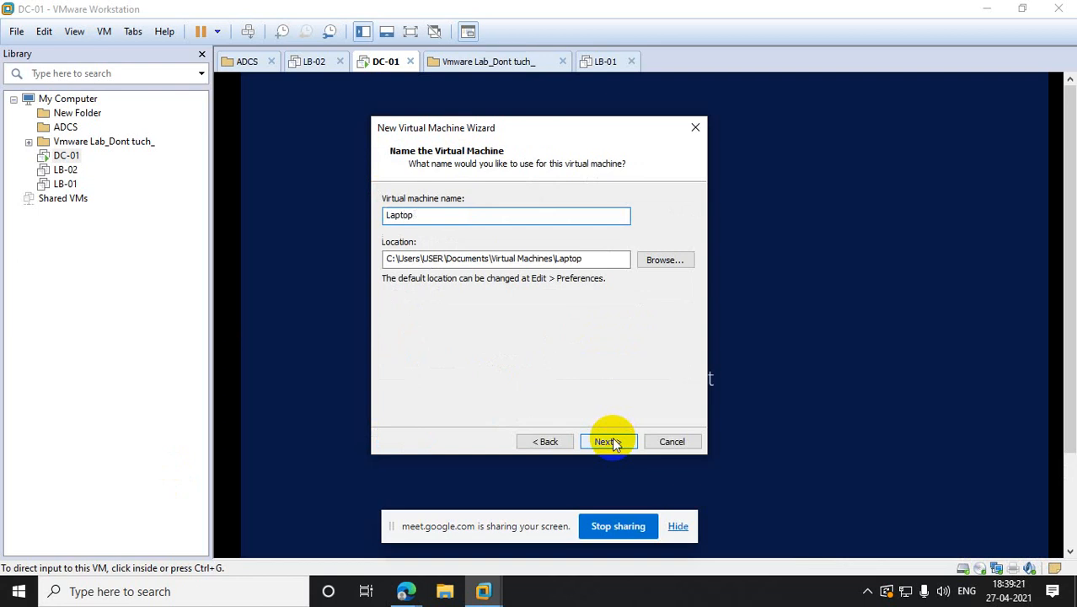
pyautogui.click(389, 259)
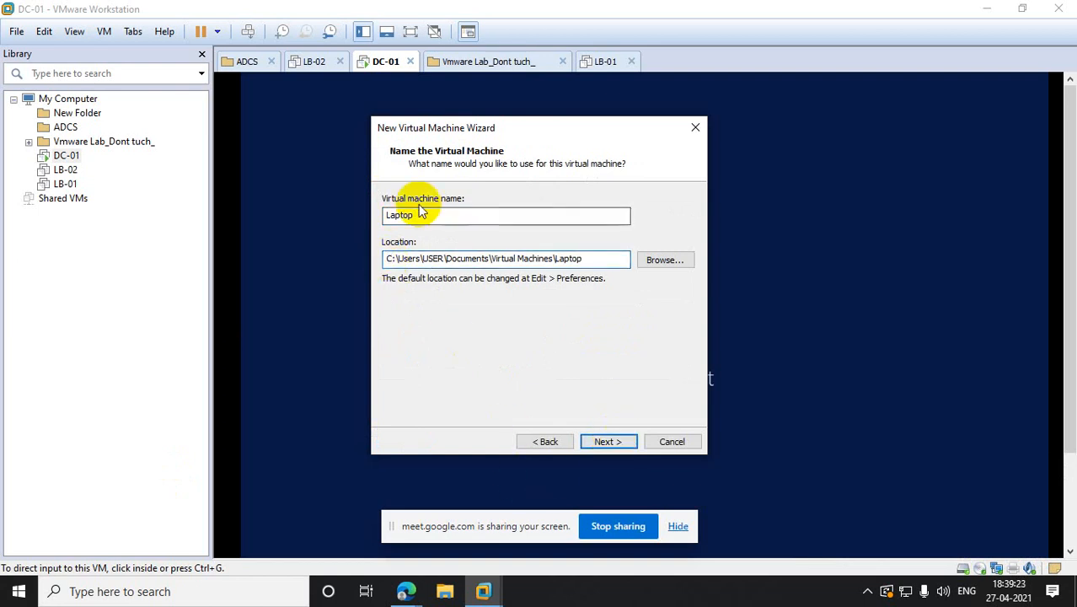
pyautogui.press('BackSpace')
pyautogui.write('e')
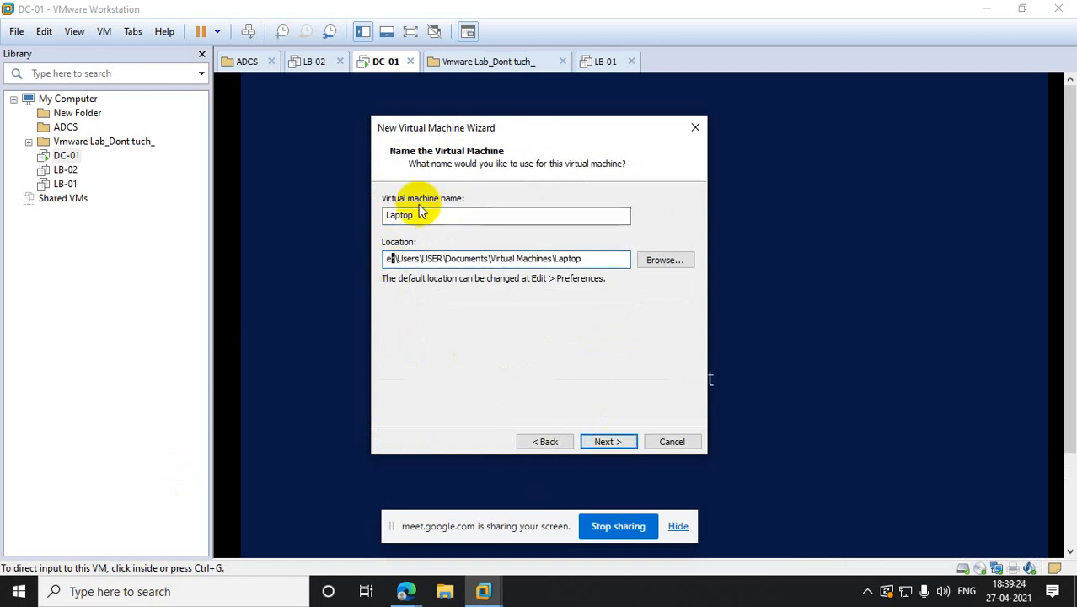
# - Give the Laptop VM 2 cores per processor and 4096 MB of memory
pyautogui.click(608, 444)
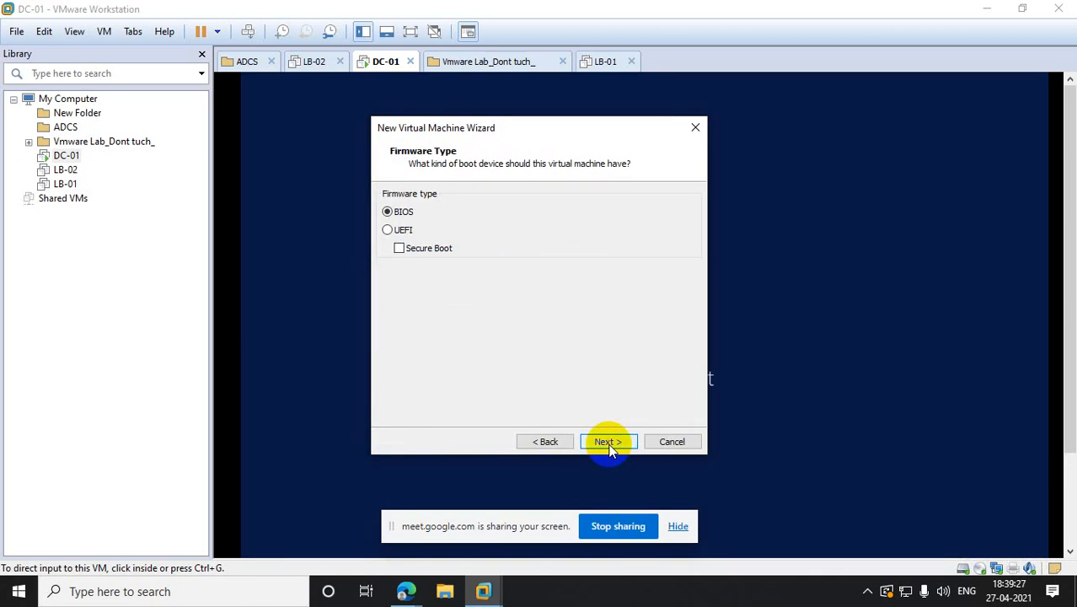
pyautogui.click(608, 441)
pyautogui.click(573, 229)
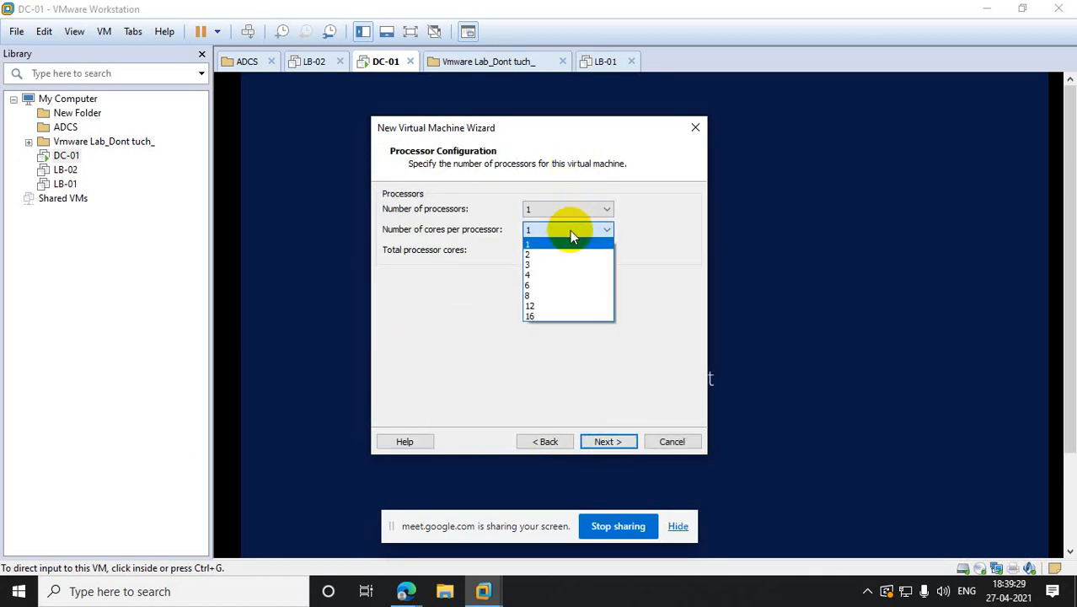
pyautogui.click(552, 251)
pyautogui.click(608, 441)
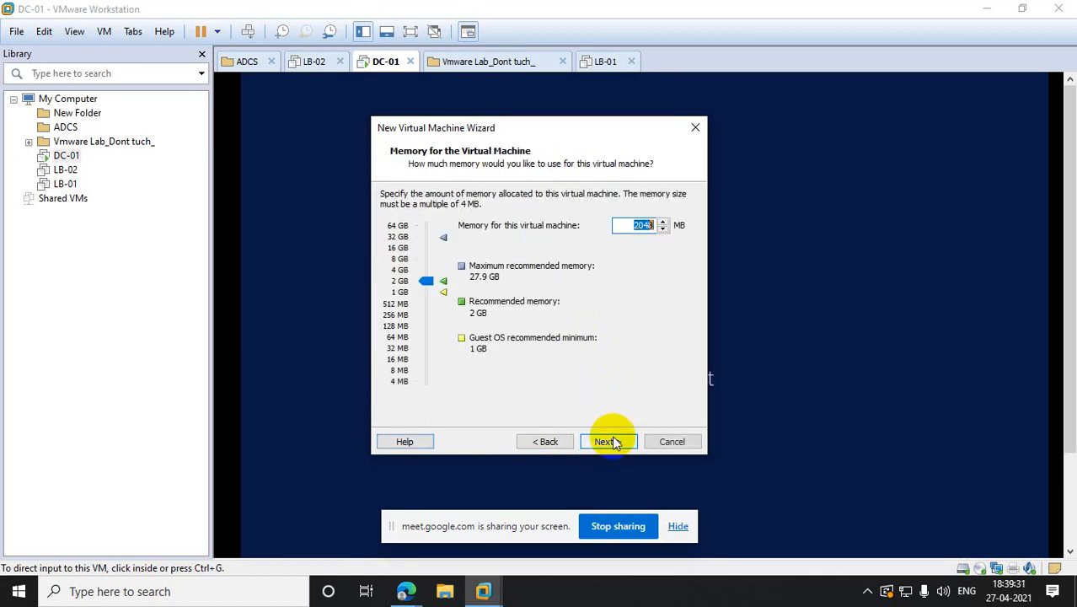
pyautogui.moveTo(435, 295); pyautogui.dragTo(424, 272)
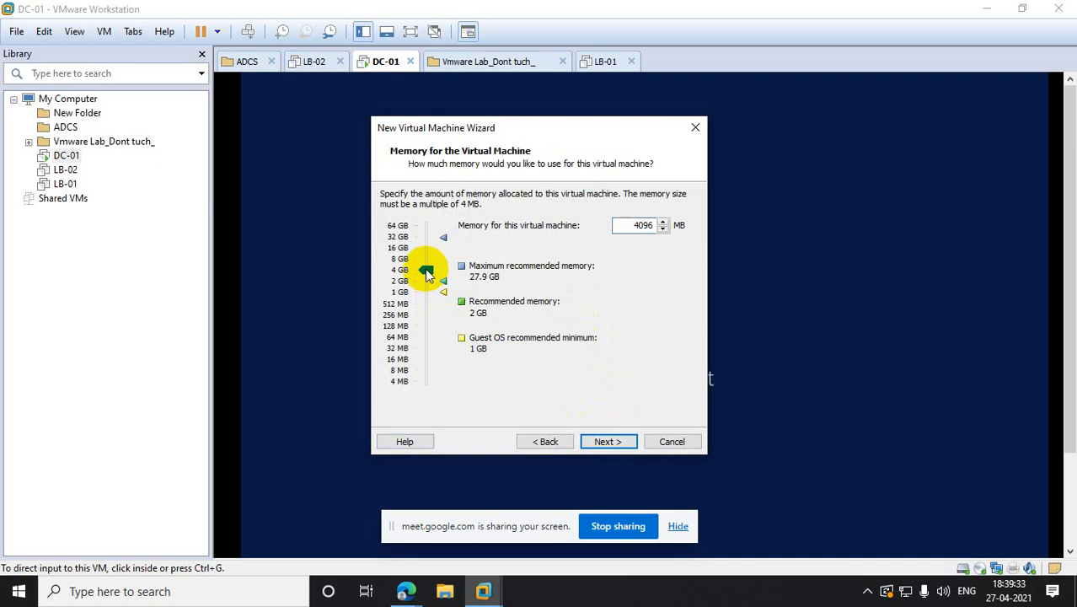
# - Keep NAT and default controller, create a new 30 GB Laptop.vmdk disk, and finish
pyautogui.click(615, 442)
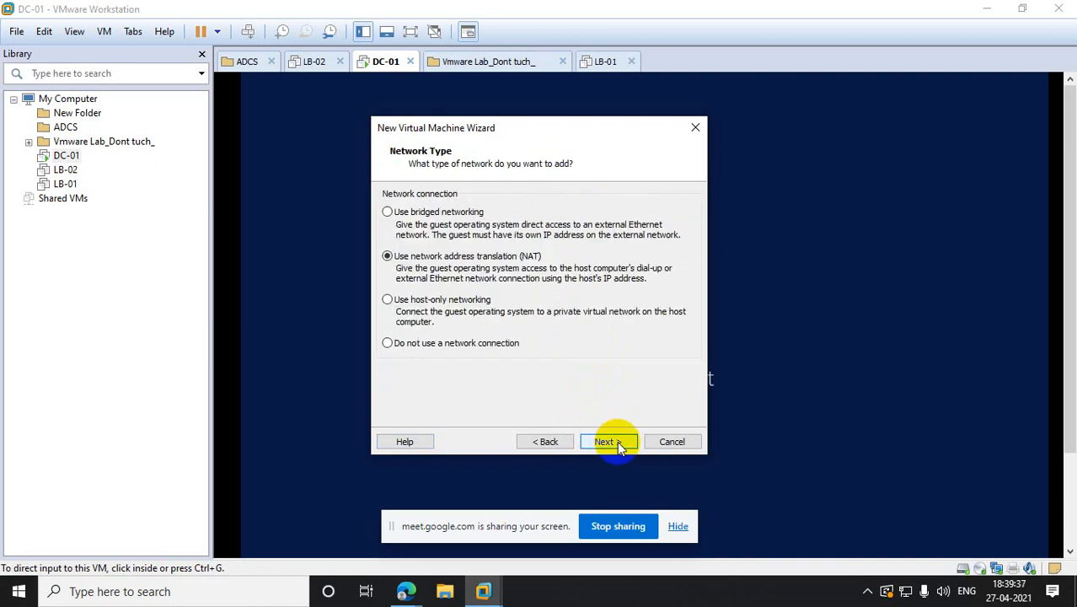
pyautogui.click(617, 440)
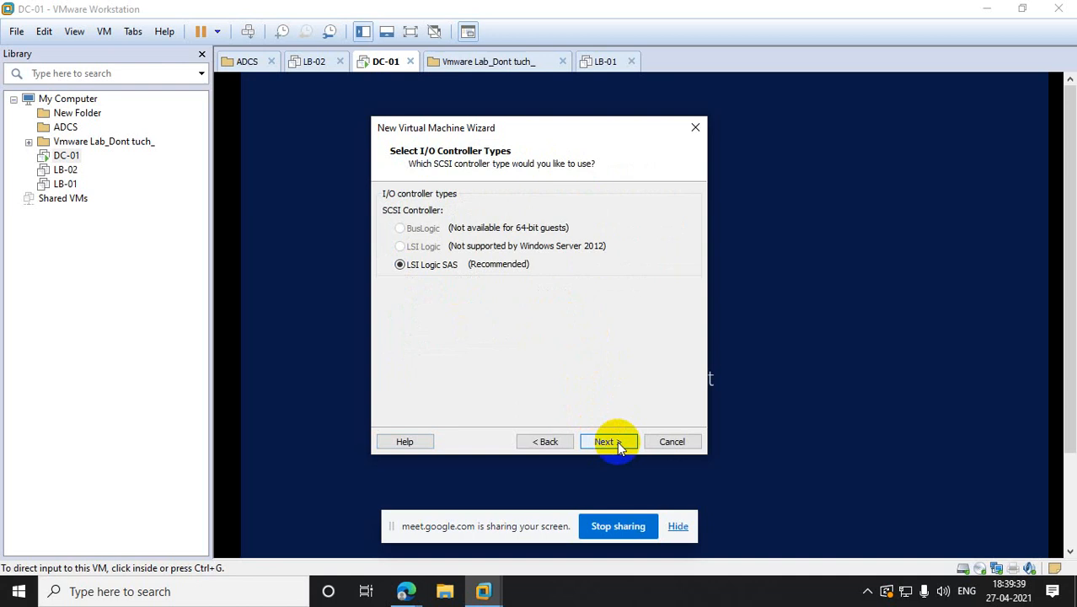
pyautogui.click(616, 440)
pyautogui.click(617, 441)
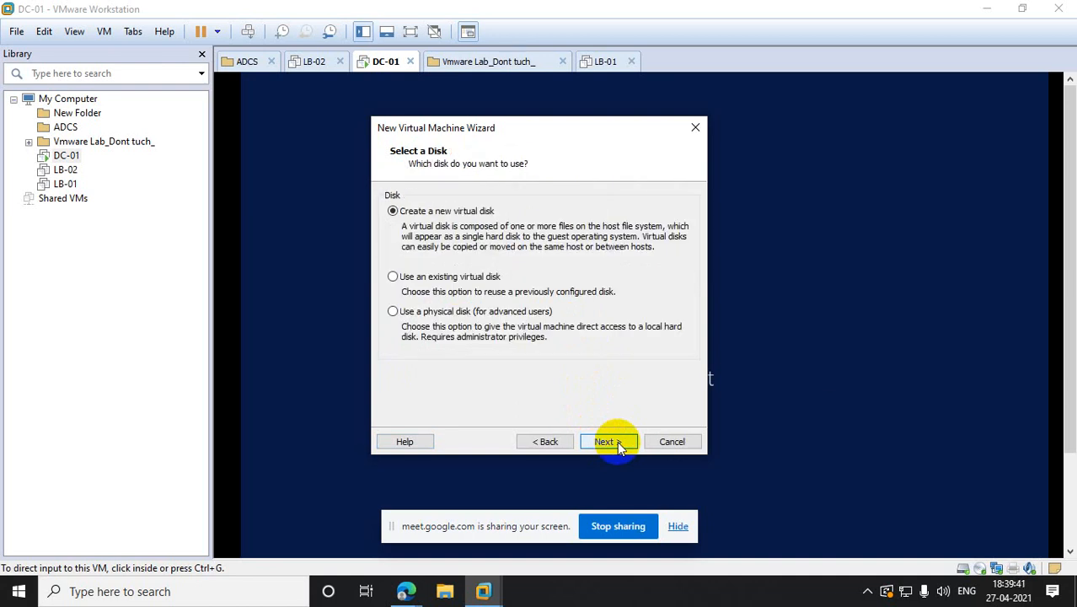
pyautogui.click(617, 441)
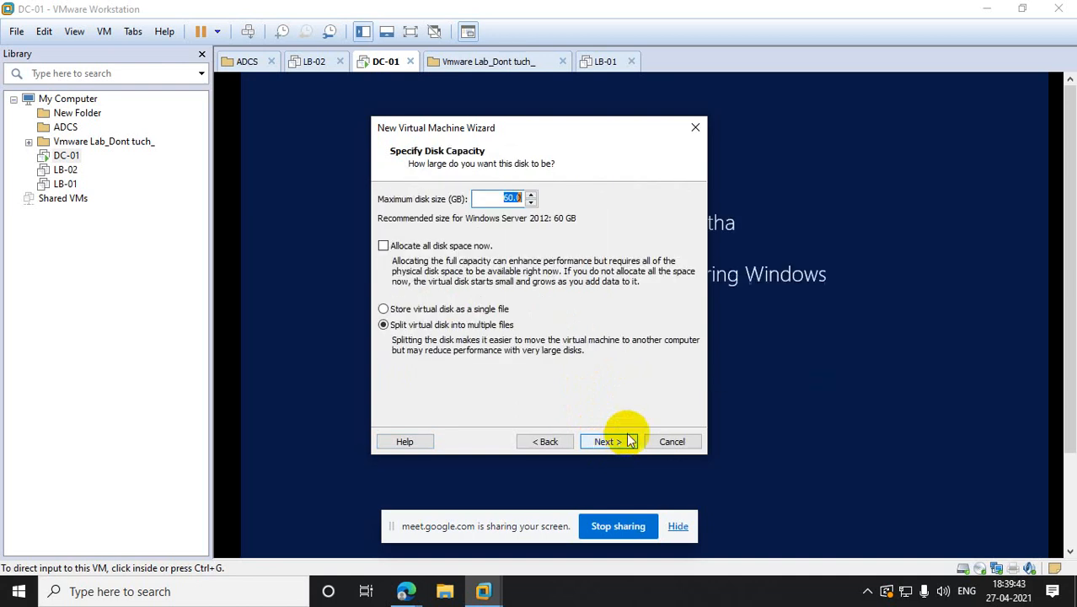
pyautogui.write('30')
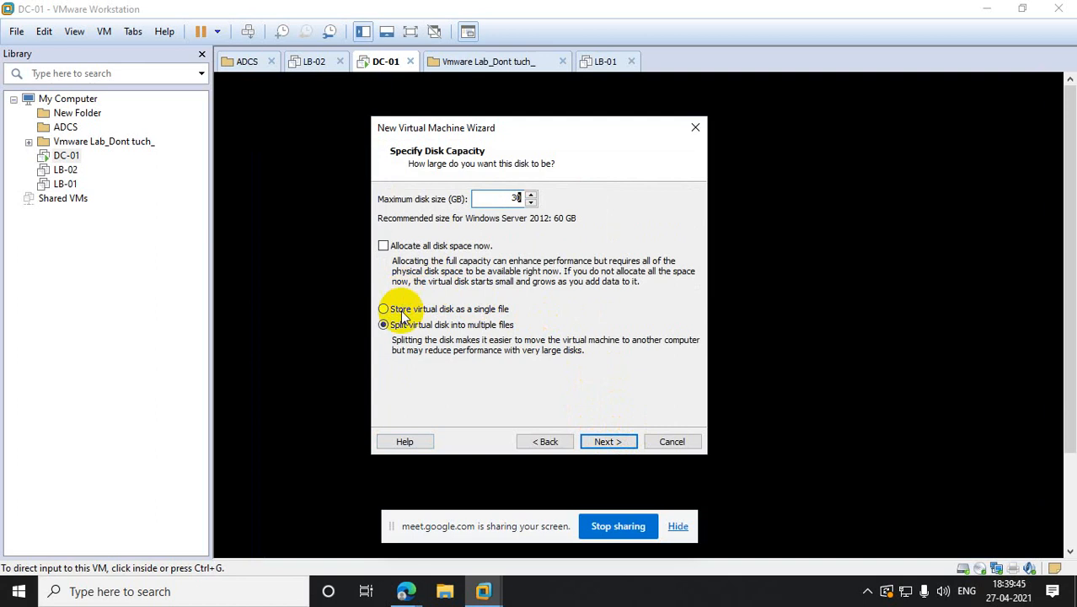
pyautogui.click(610, 443)
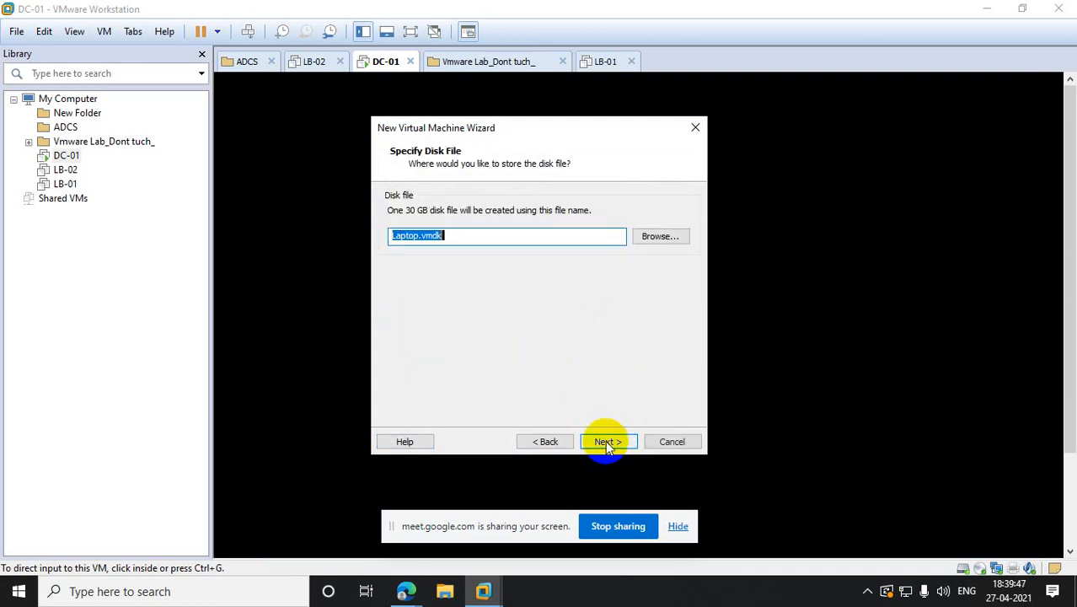
pyautogui.click(608, 443)
pyautogui.click(606, 443)
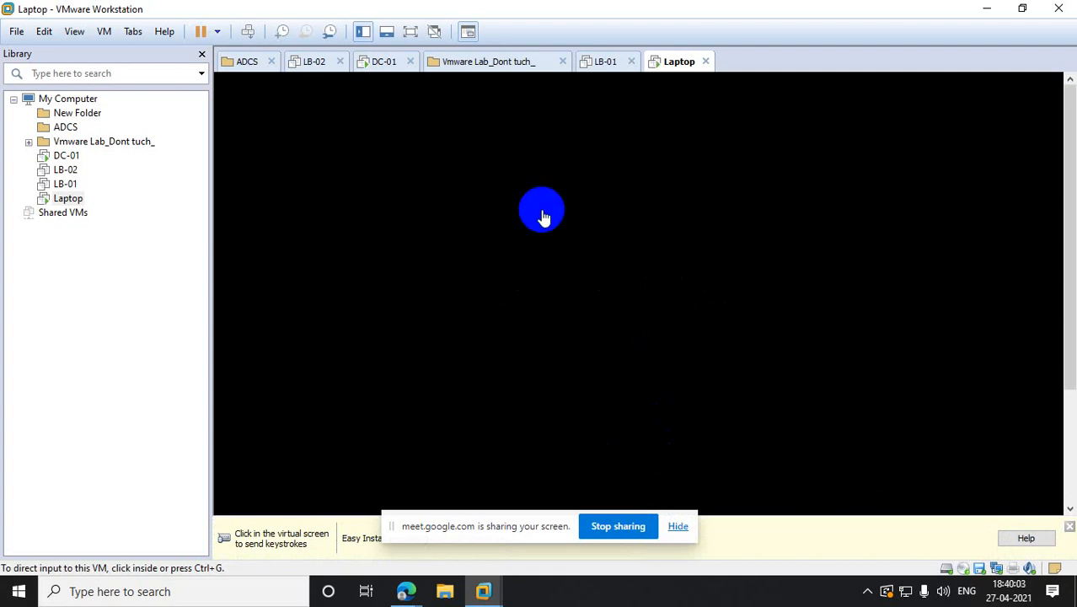
# - Power on LB-02, then check the Laptop VM and dismiss its notification
pyautogui.click(65, 171)
pyautogui.click(243, 120)
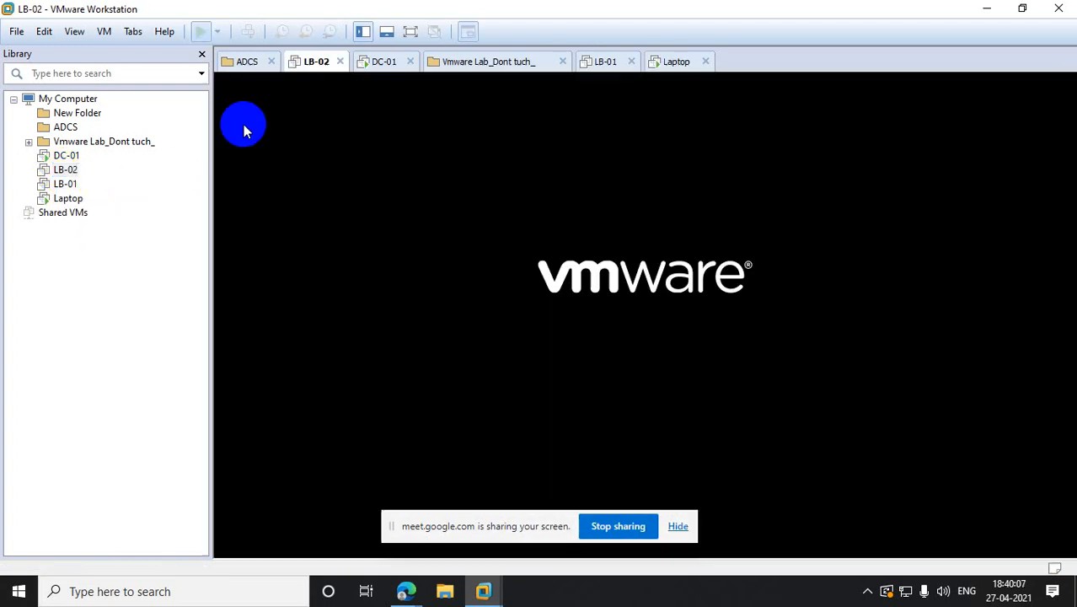
pyautogui.click(72, 201)
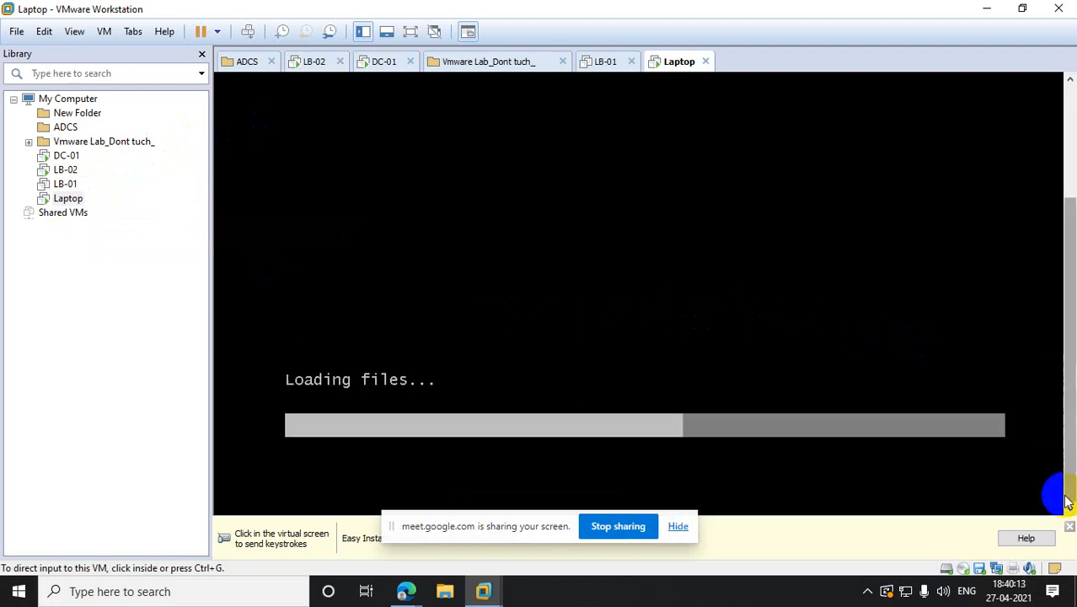
pyautogui.click(1063, 493)
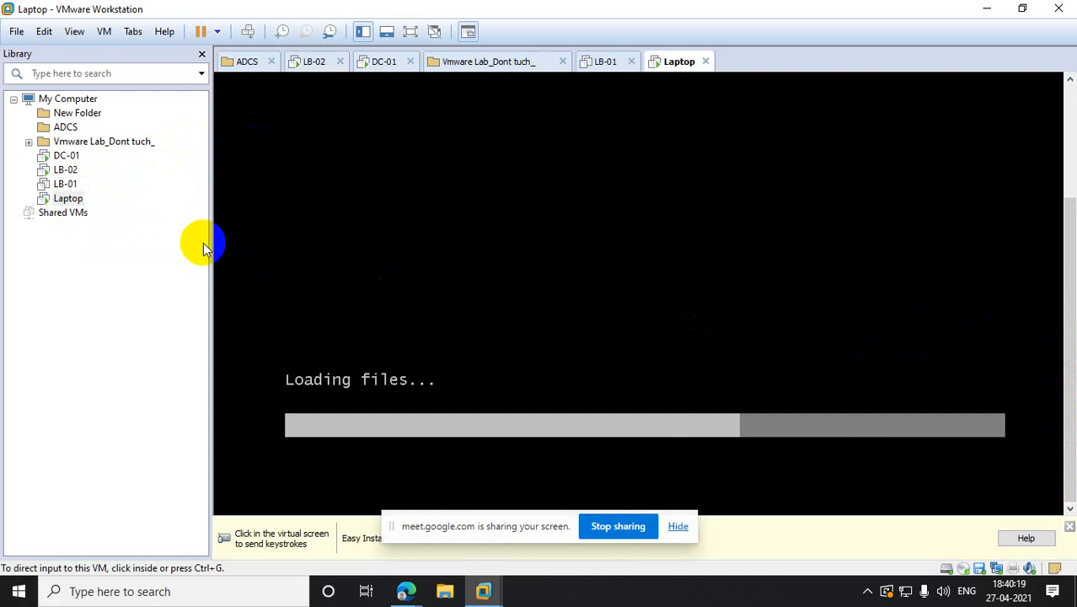
# - Switch between LB-02 and Laptop to monitor their boot and install, then select LB-01
pyautogui.click(65, 171)
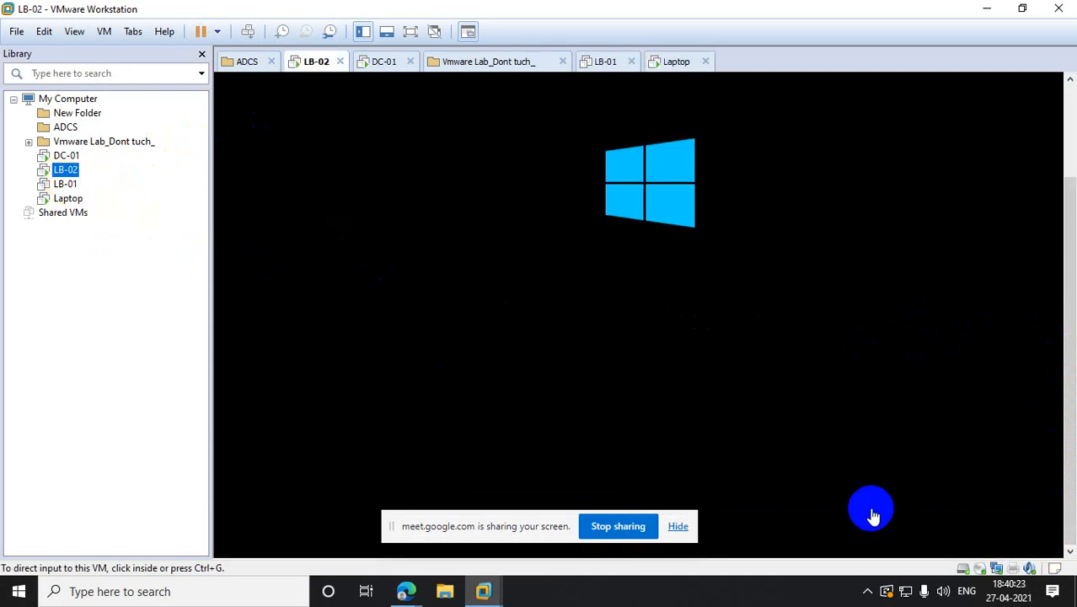
pyautogui.moveTo(550, 524); pyautogui.dragTo(684, 603)
pyautogui.click(1060, 354)
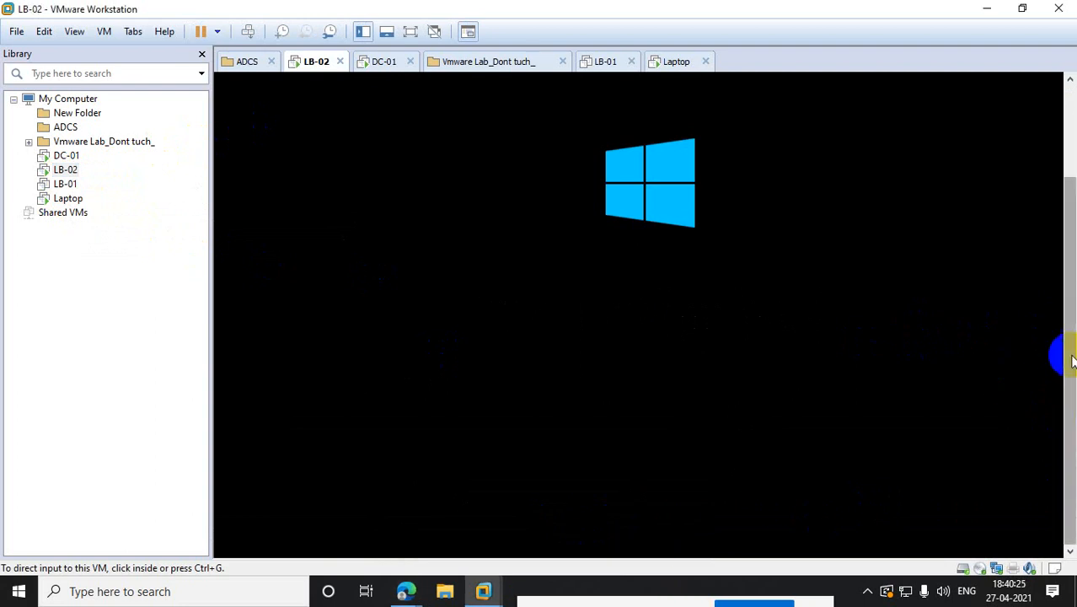
pyautogui.click(68, 200)
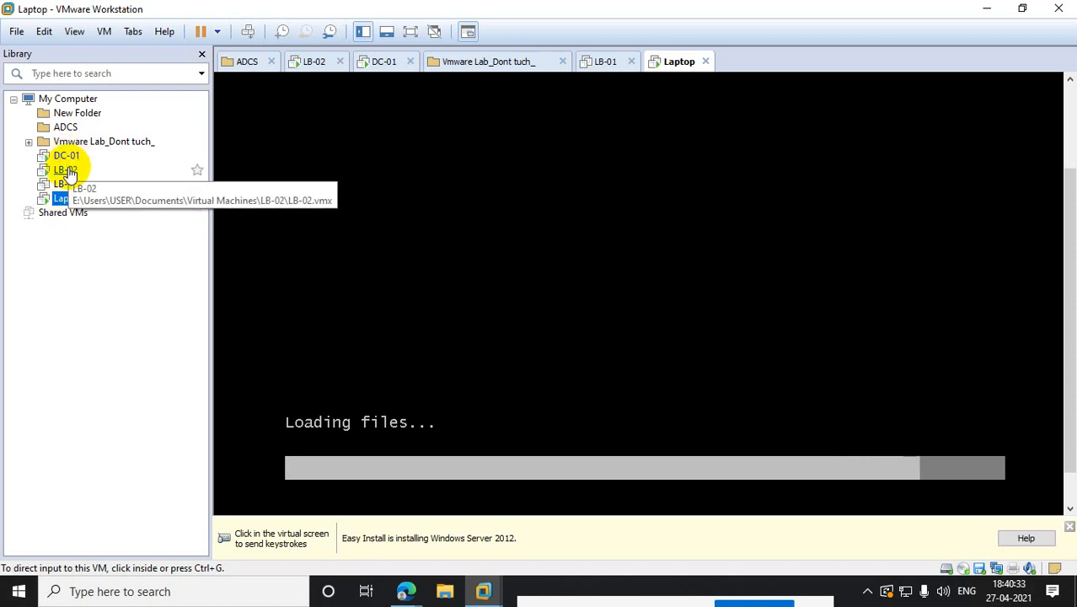
pyautogui.click(67, 171)
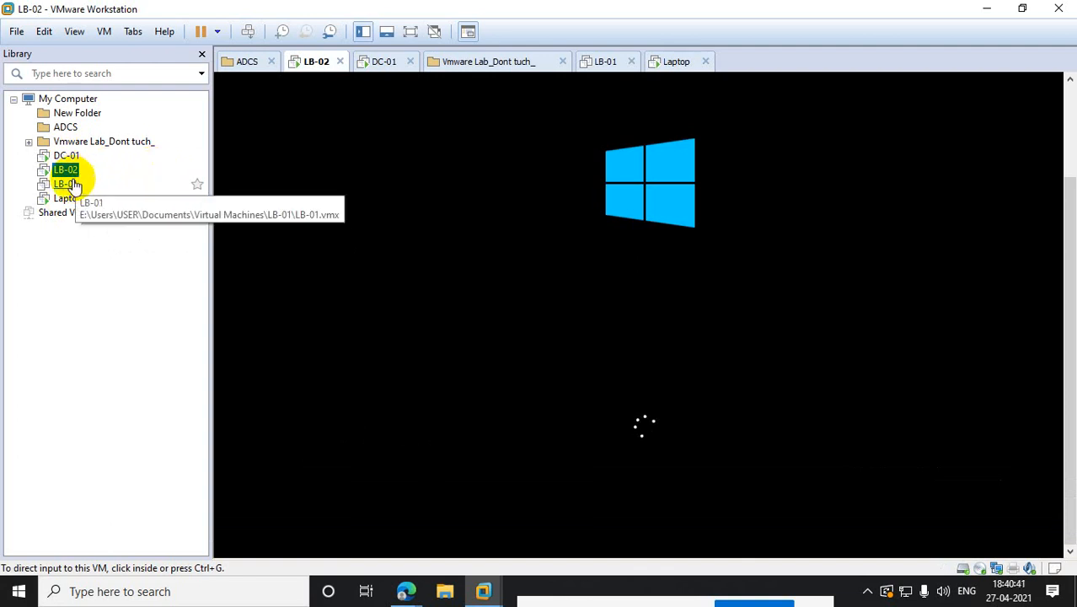
pyautogui.click(73, 184)
# - Move LB-01 above LB-02 in the library, then click into the LB-02 console
pyautogui.click(66, 172)
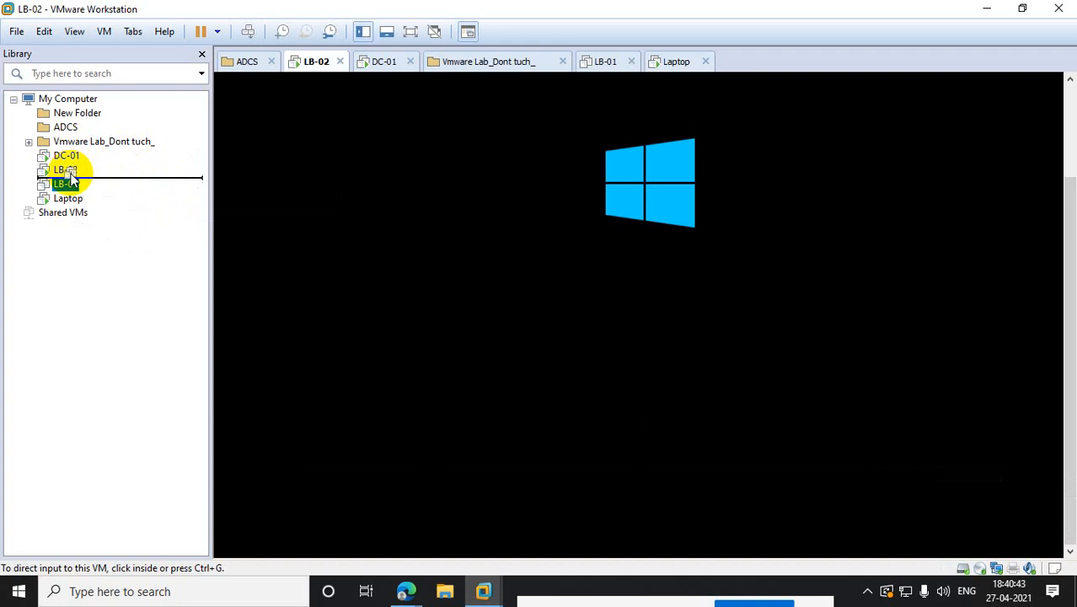
pyautogui.moveTo(64, 184)
pyautogui.mouseDown()
pyautogui.moveTo(65, 170)
pyautogui.moveTo(52, 167)
pyautogui.mouseUp()
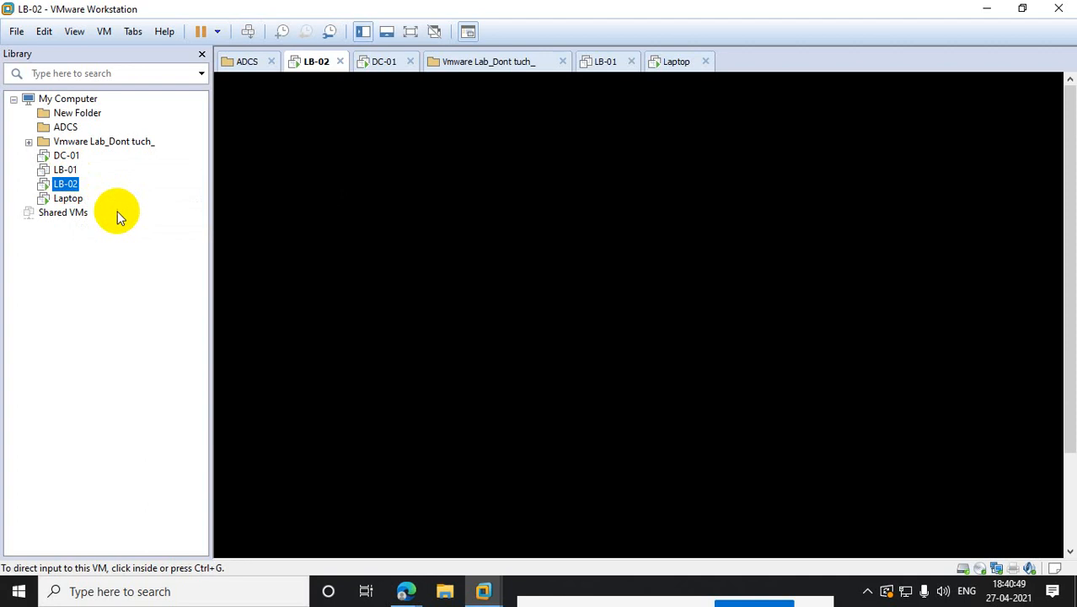
pyautogui.click(411, 262)
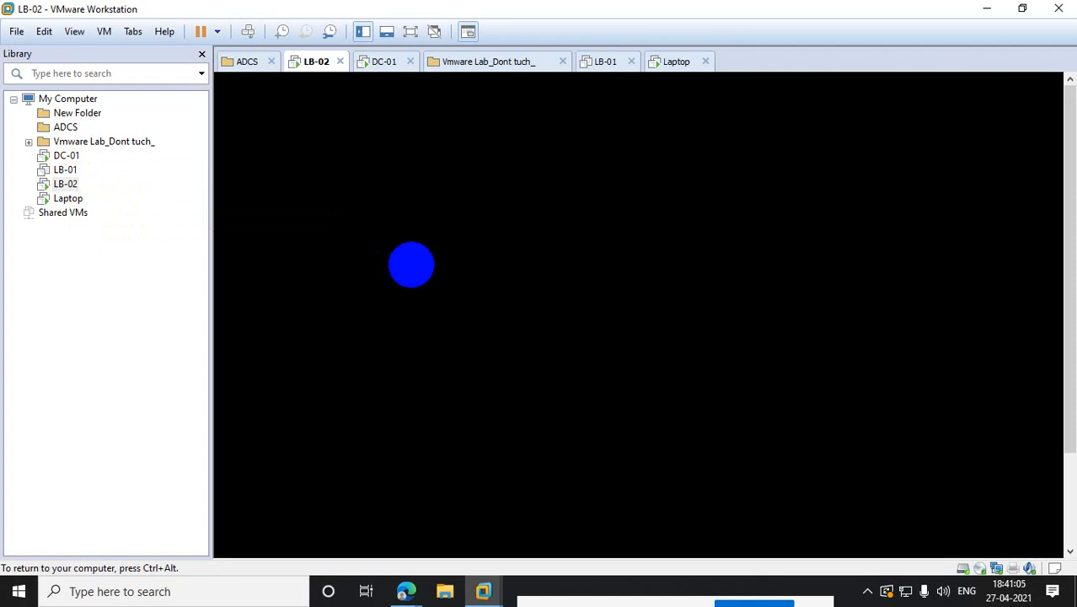
# - Choose Windows Server 2012 R2 Standard (Server with a GUI) in the Laptop installer and continue
pyautogui.click(70, 201)
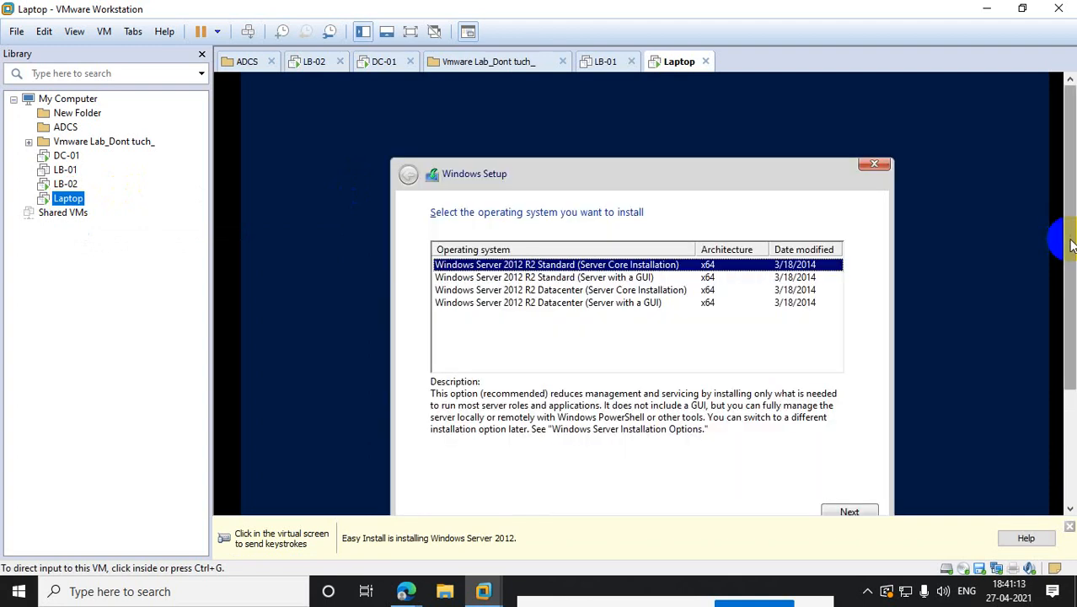
pyautogui.click(647, 320)
pyautogui.click(622, 277)
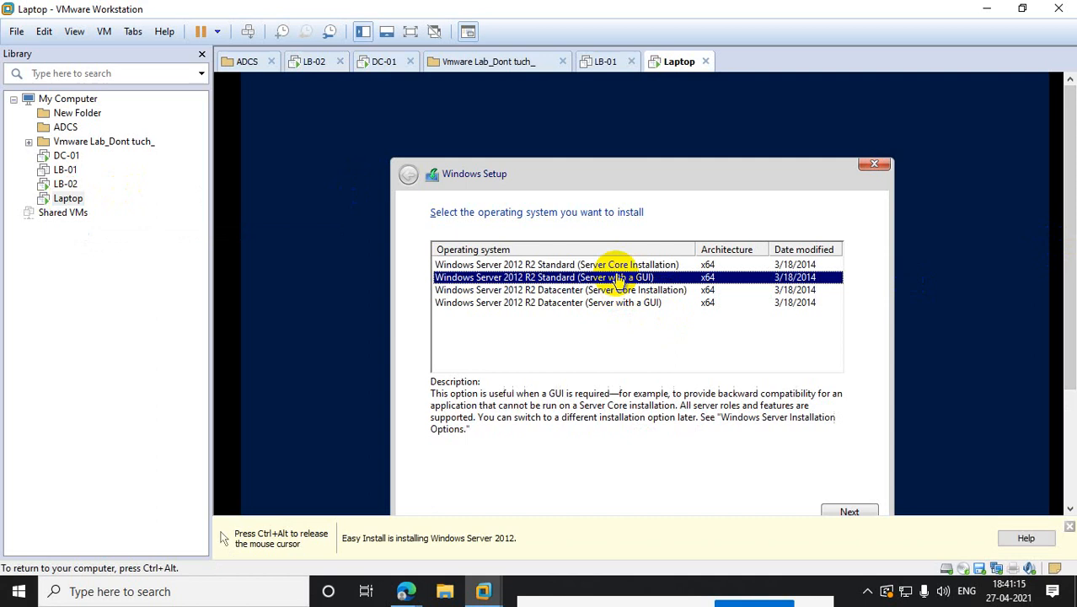
pyautogui.click(851, 512)
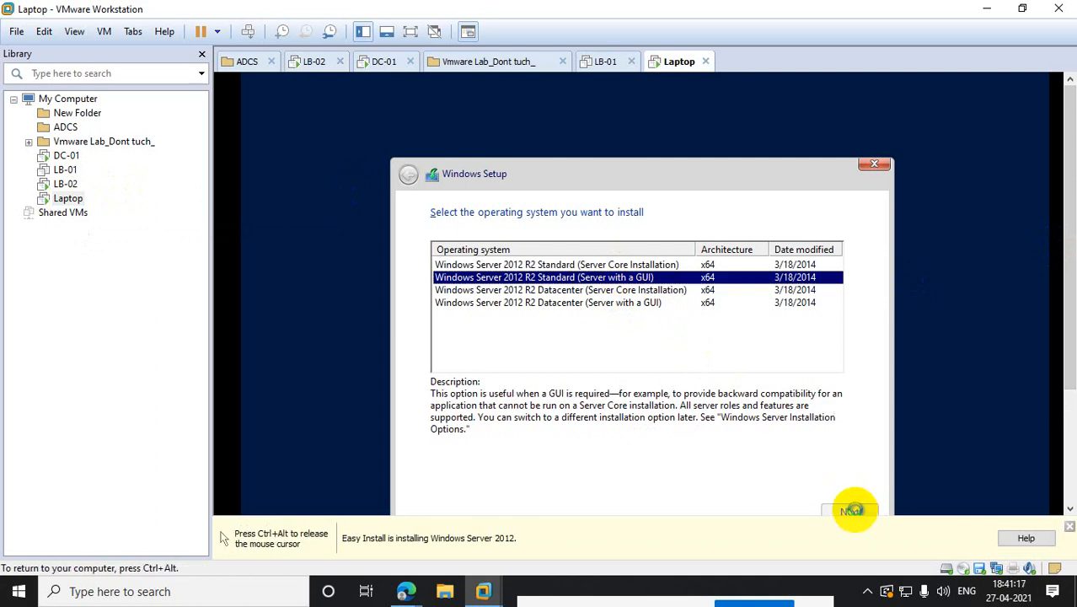
# - Release input from the VM and check the LB-01 and LB-02 consoles
pyautogui.hotkey('ctrl', 'alt')
pyautogui.click(65, 169)
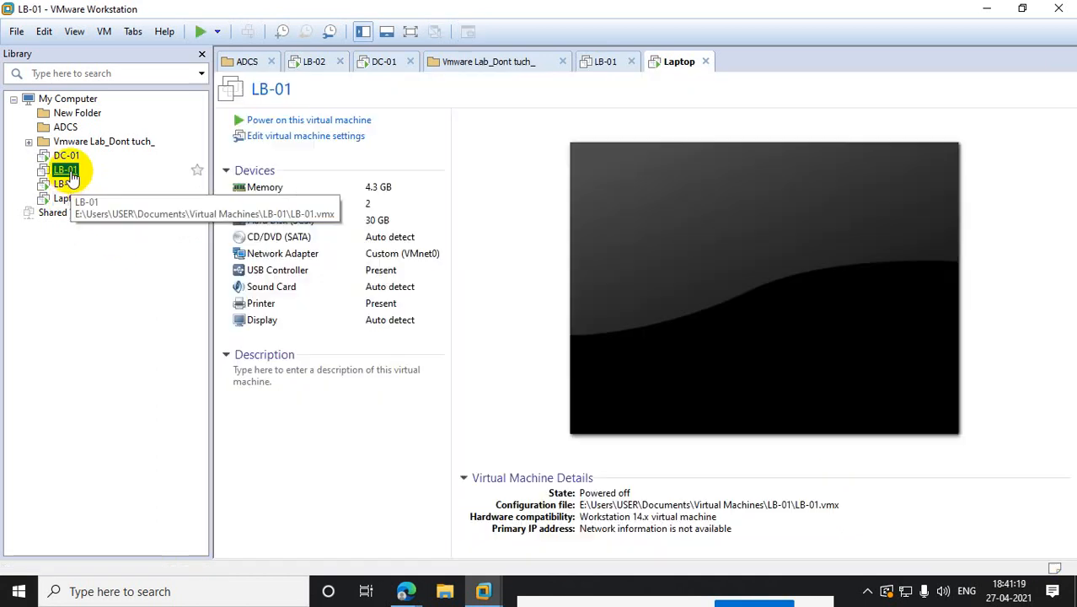
pyautogui.click(66, 184)
pyautogui.click(489, 202)
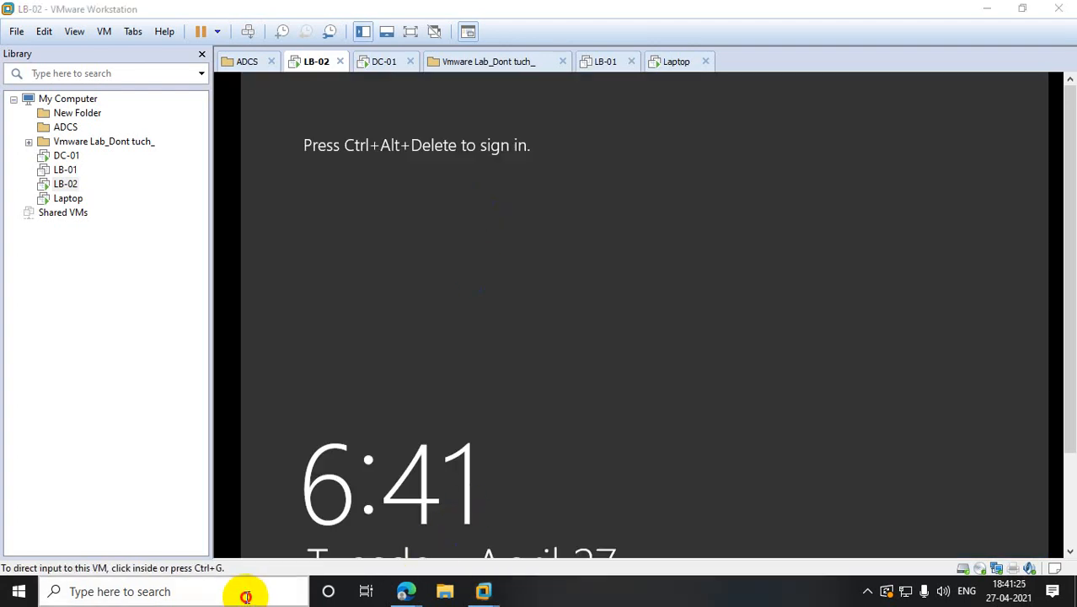
# - Search for 'paint' in Windows and launch Paint
pyautogui.click(245, 595)
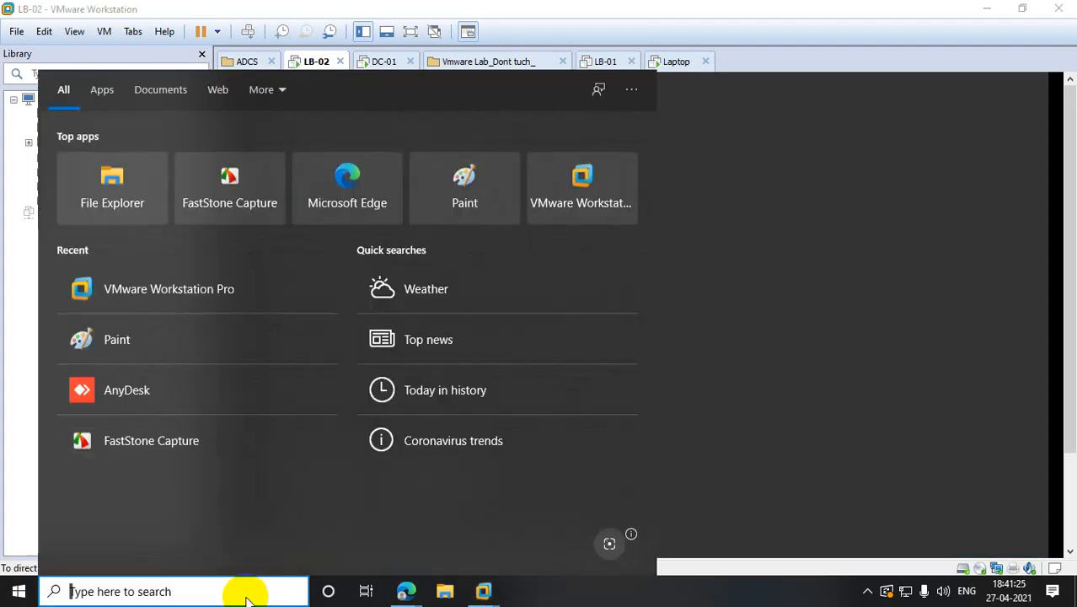
pyautogui.write('paint')
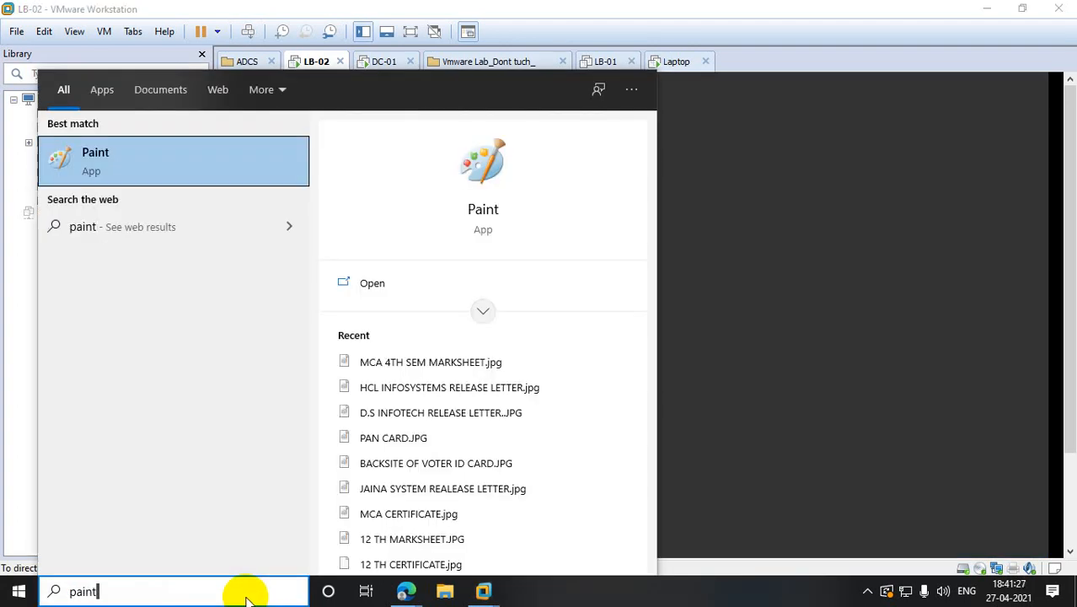
pyautogui.click(126, 155)
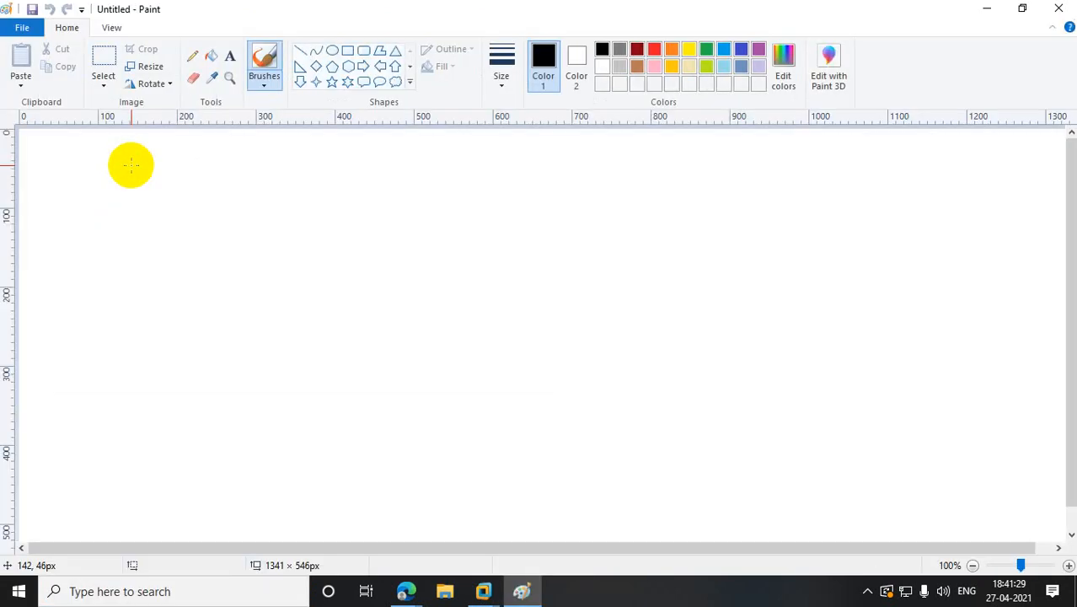
# - Draw two side-by-side rectangles labelled LB-1 and LB-2
pyautogui.click(347, 51)
pyautogui.moveTo(160, 158); pyautogui.dragTo(289, 236)
pyautogui.moveTo(436, 158); pyautogui.dragTo(578, 234)
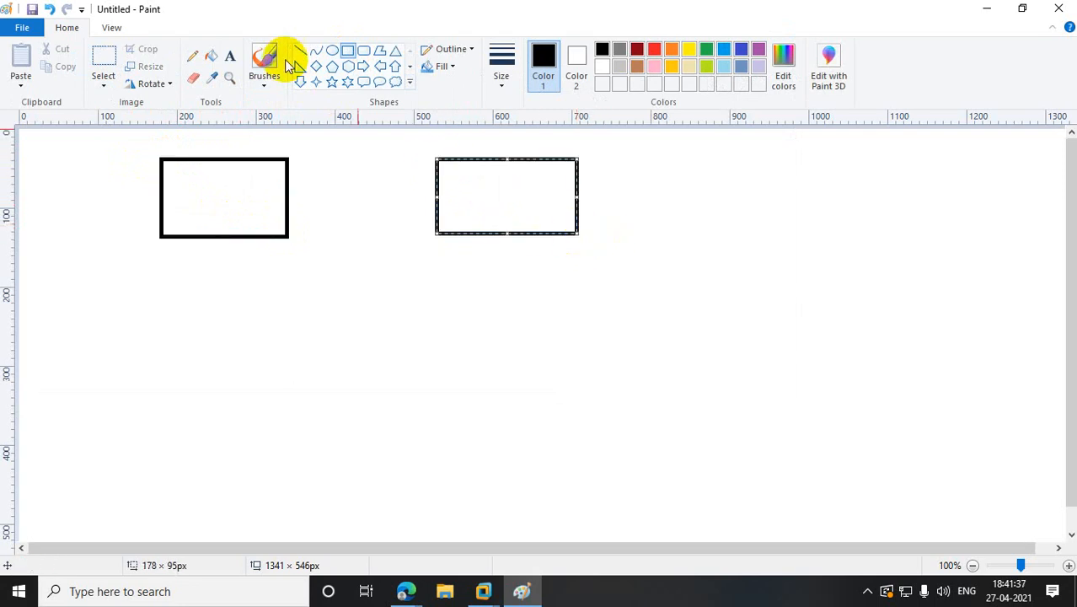
pyautogui.click(230, 56)
pyautogui.moveTo(164, 262); pyautogui.dragTo(269, 296)
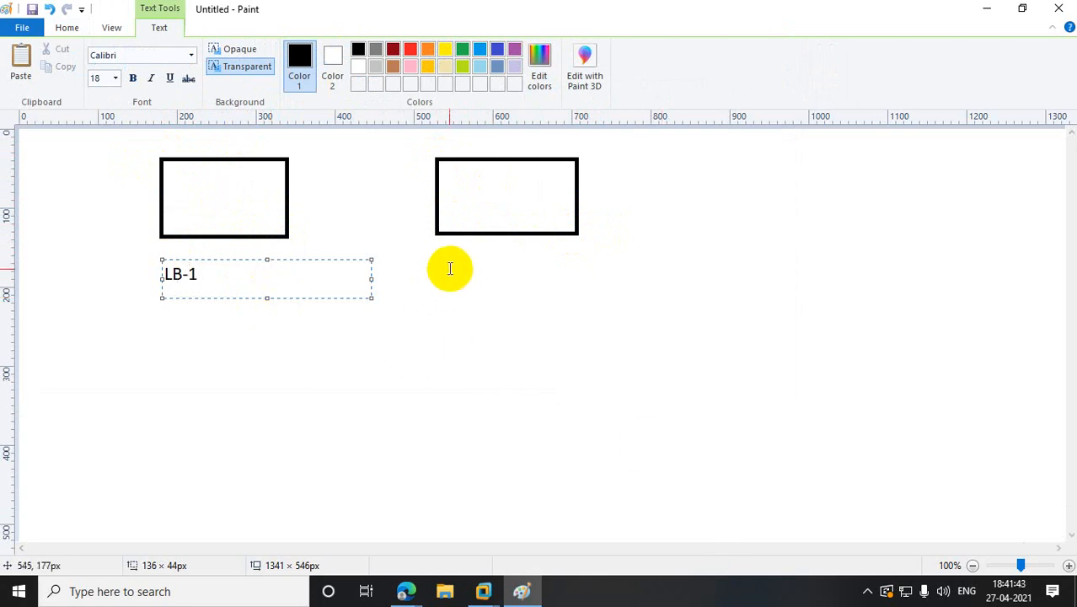
pyautogui.moveTo(447, 266); pyautogui.dragTo(566, 299)
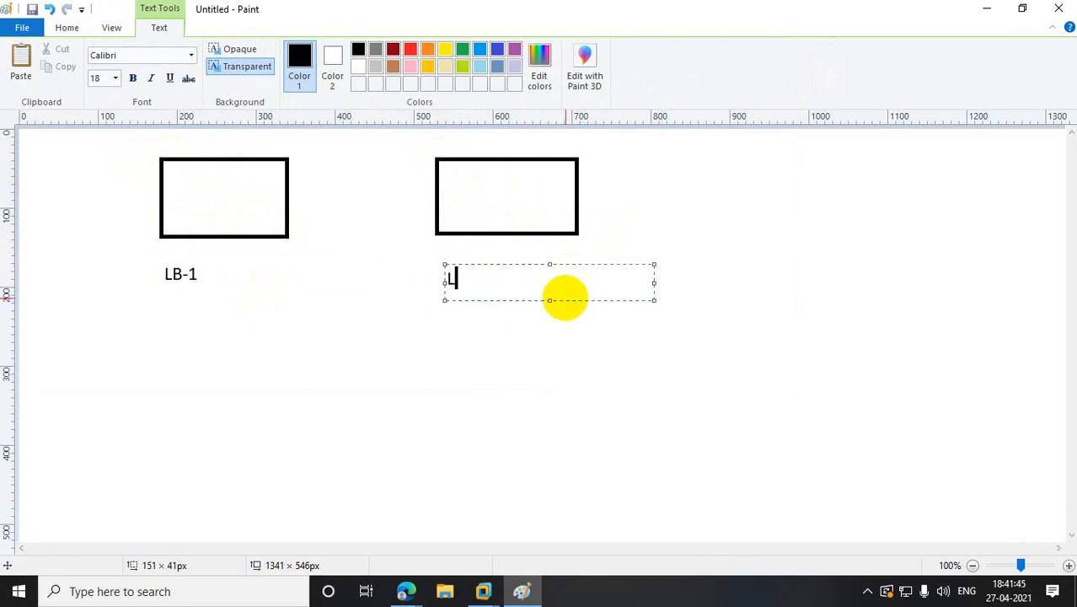
pyautogui.click(619, 352)
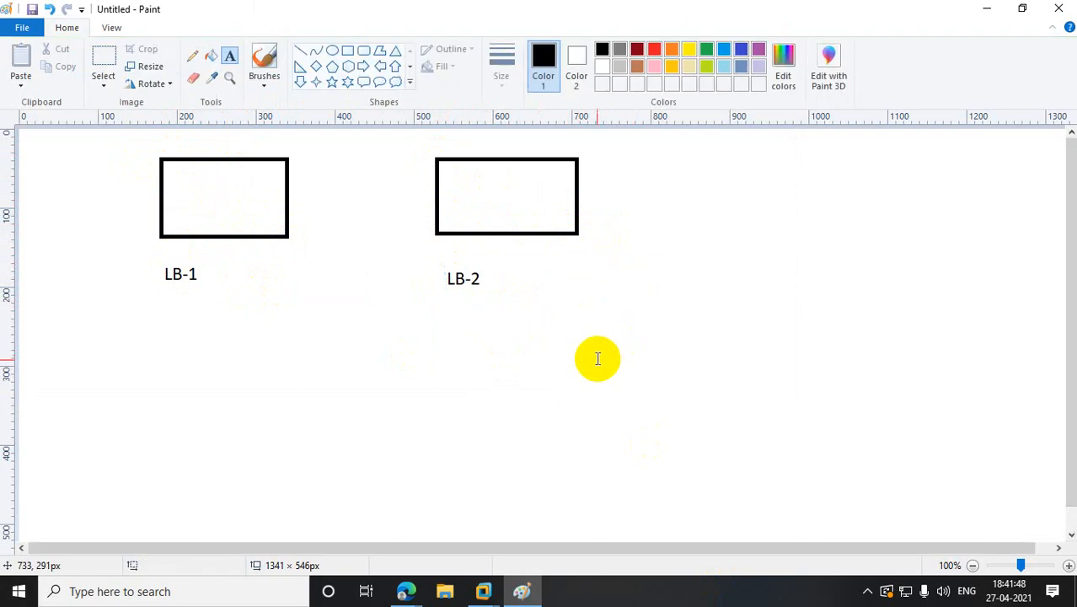
# - Connect both boxes with lines to a diamond labelled 10.10.10.21
pyautogui.click(302, 52)
pyautogui.moveTo(282, 237); pyautogui.dragTo(346, 313)
pyautogui.moveTo(436, 233); pyautogui.dragTo(374, 309)
pyautogui.click(317, 66)
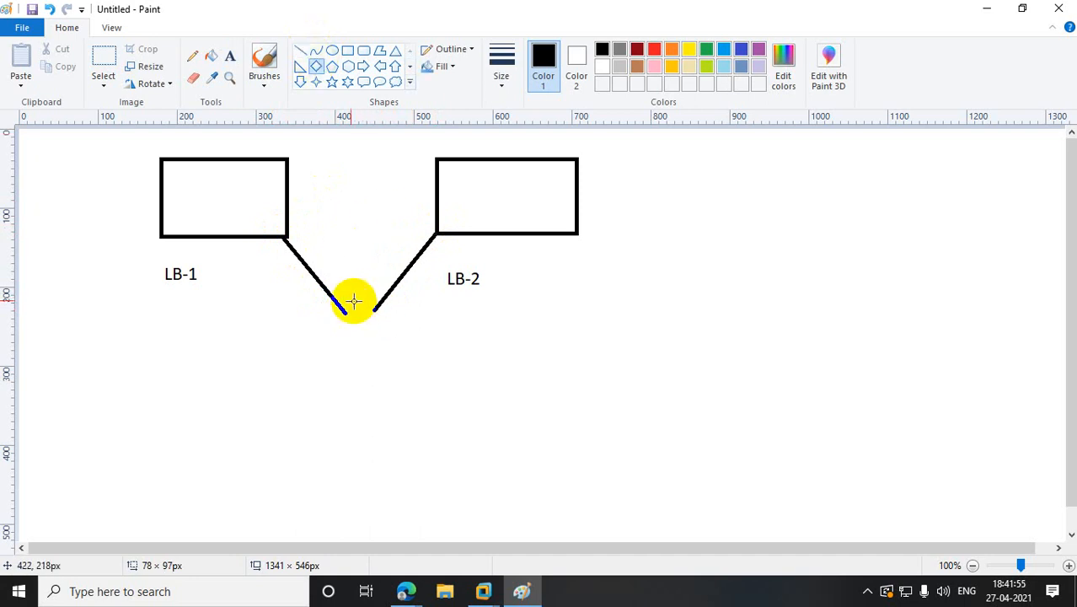
pyautogui.moveTo(330, 285); pyautogui.dragTo(385, 335)
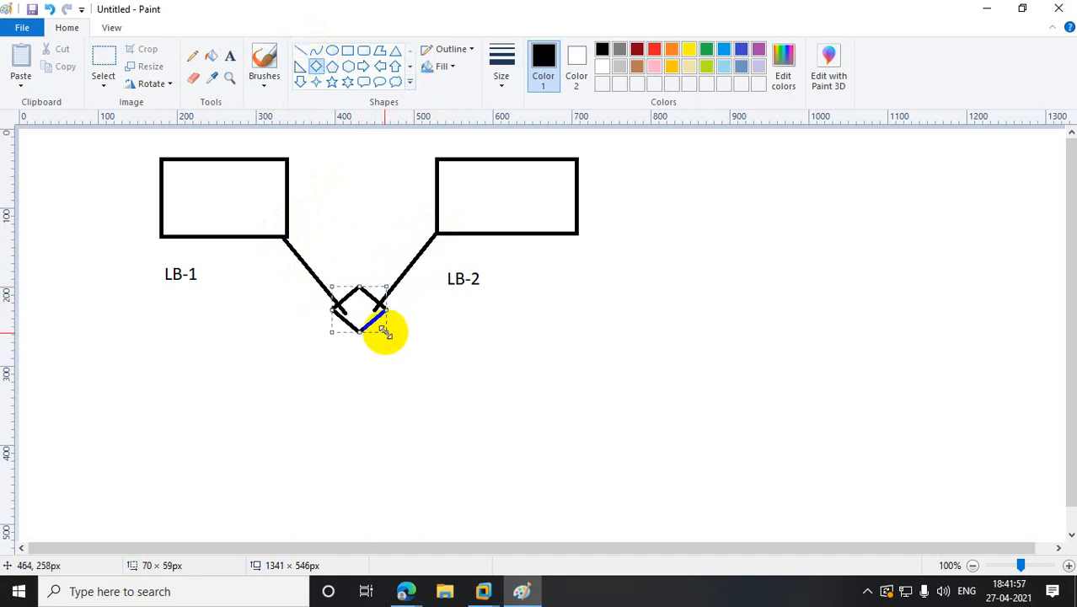
pyautogui.click(398, 379)
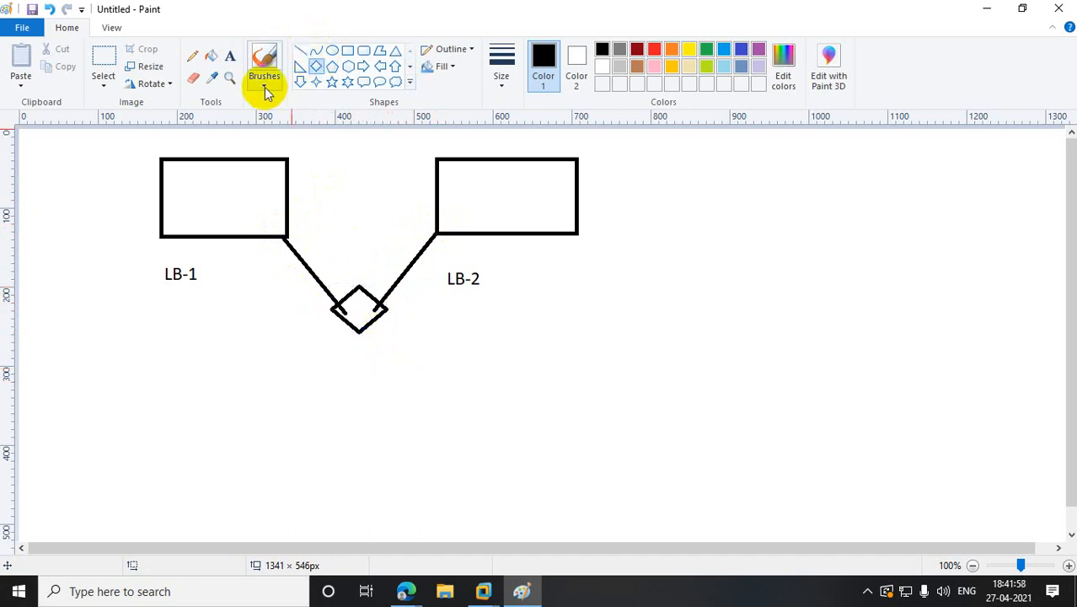
pyautogui.click(229, 56)
pyautogui.moveTo(329, 349); pyautogui.dragTo(460, 354)
pyautogui.write('10.10.10.')
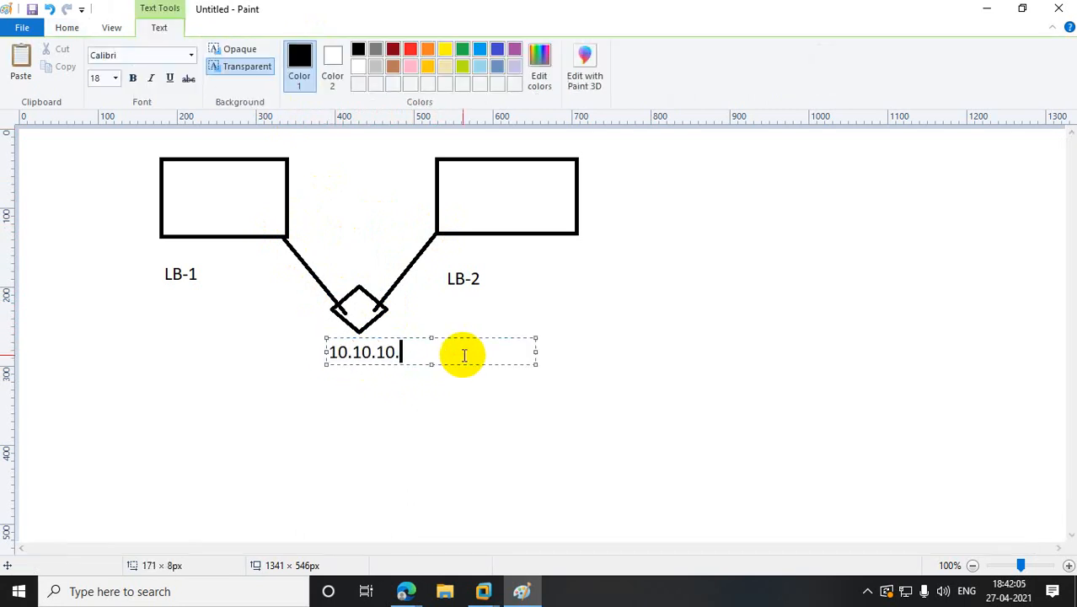
pyautogui.write('21')
pyautogui.click(483, 393)
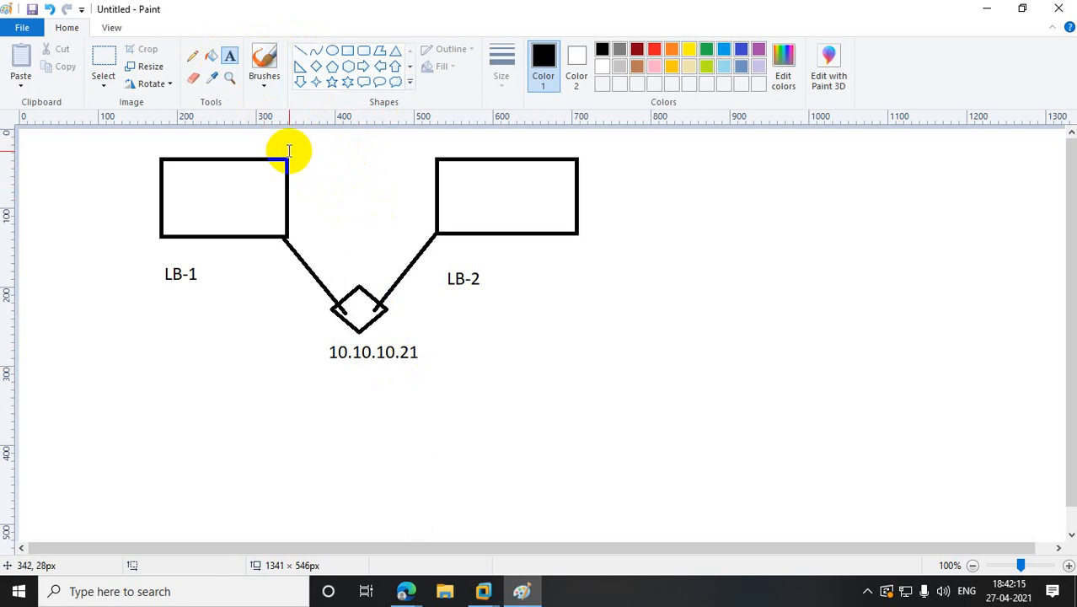
# - Draw a second diamond below 10.10.10.21, joined to the first by a line
pyautogui.click(192, 55)
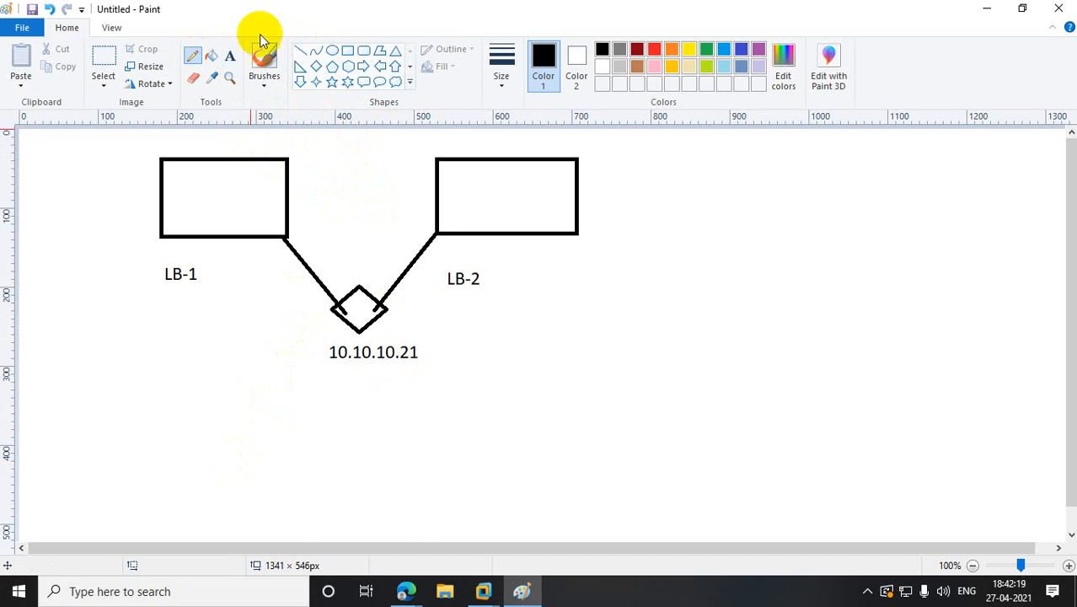
pyautogui.click(316, 66)
pyautogui.moveTo(344, 438); pyautogui.dragTo(426, 487)
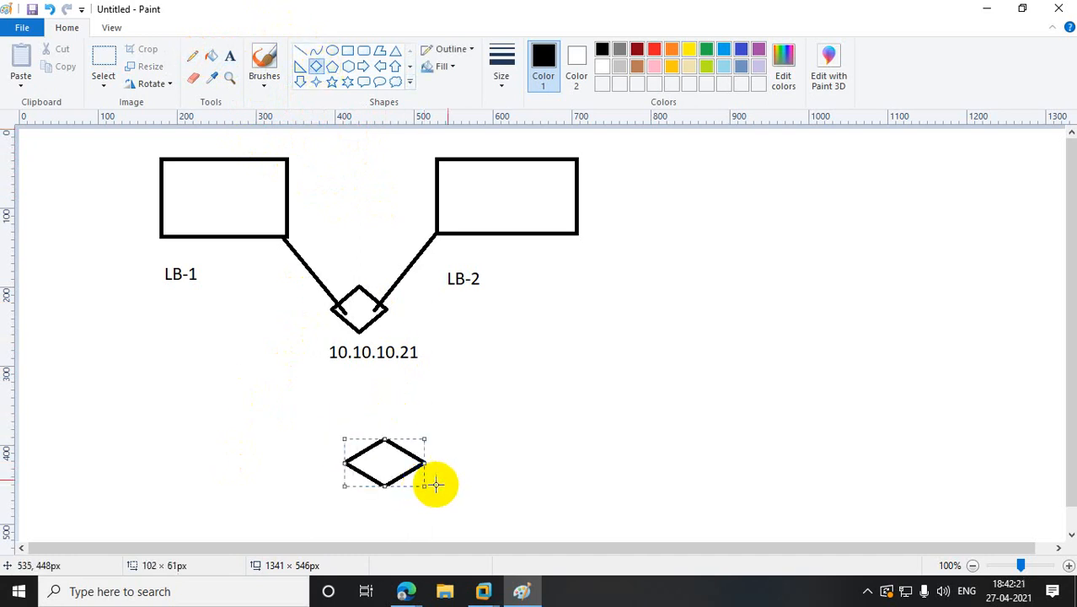
pyautogui.click(300, 51)
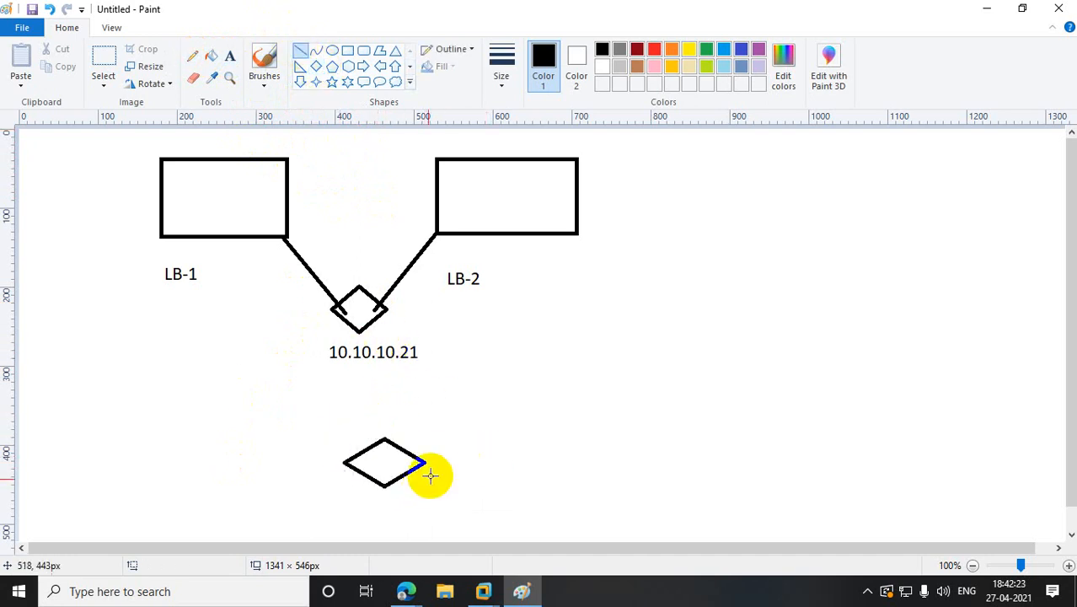
pyautogui.moveTo(383, 431); pyautogui.dragTo(365, 352)
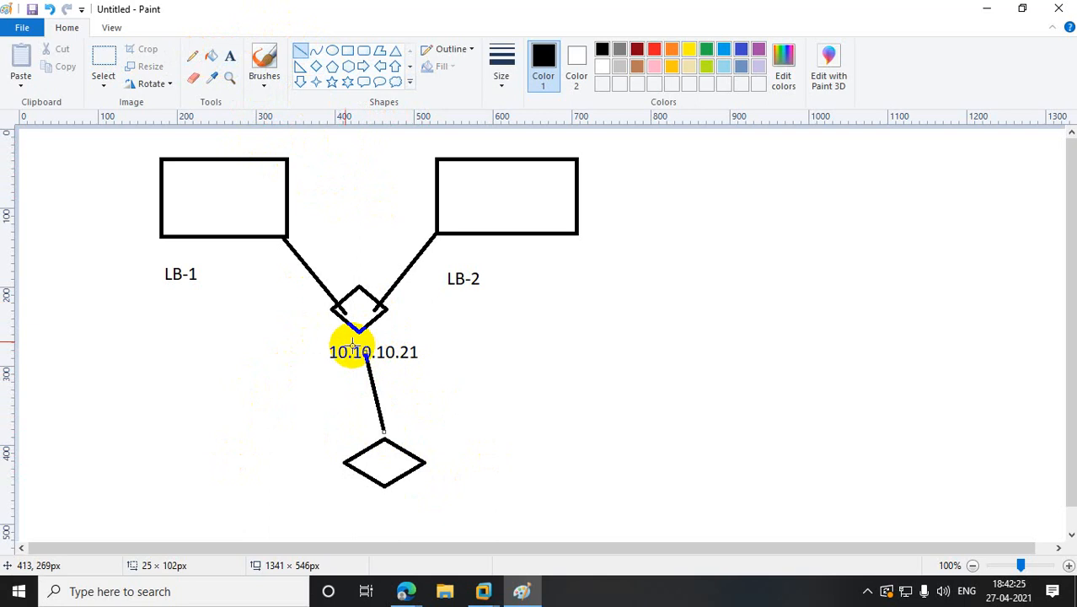
pyautogui.click(197, 204)
pyautogui.click(462, 199)
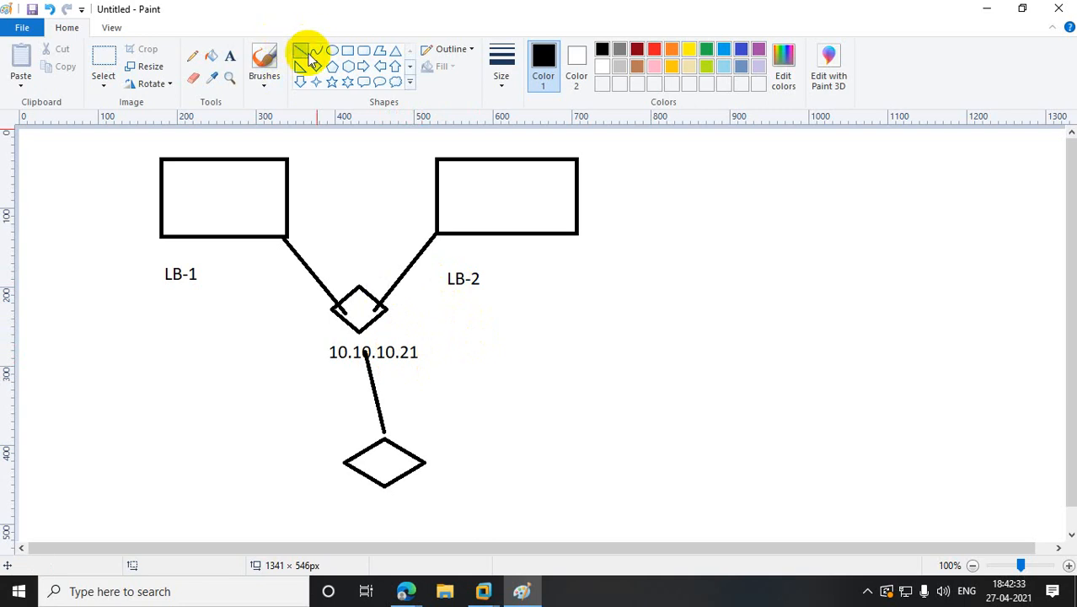
# - Pencil ticks and strokes inside the LB-1 and LB-2 boxes
pyautogui.click(192, 55)
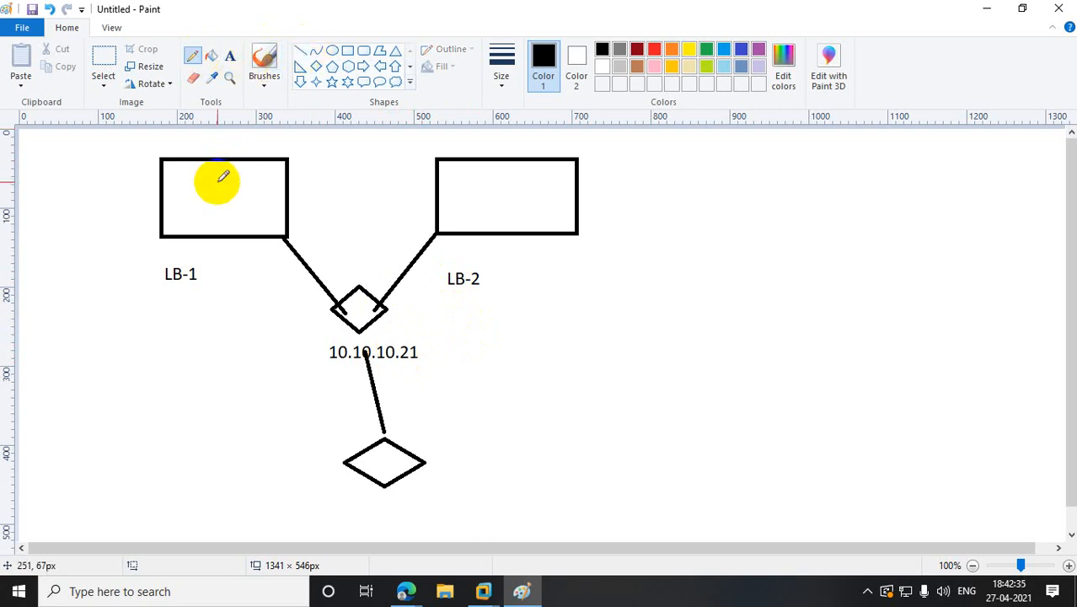
pyautogui.moveTo(217, 181)
pyautogui.mouseDown()
pyautogui.moveTo(242, 207)
pyautogui.moveTo(307, 153)
pyautogui.mouseUp()
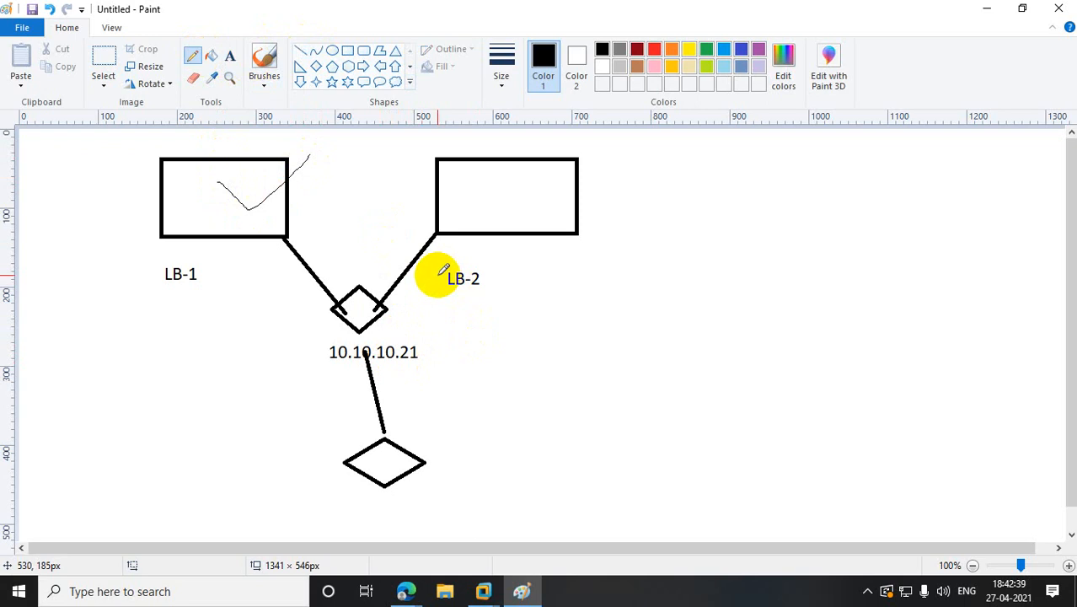
pyautogui.moveTo(462, 191); pyautogui.dragTo(598, 174)
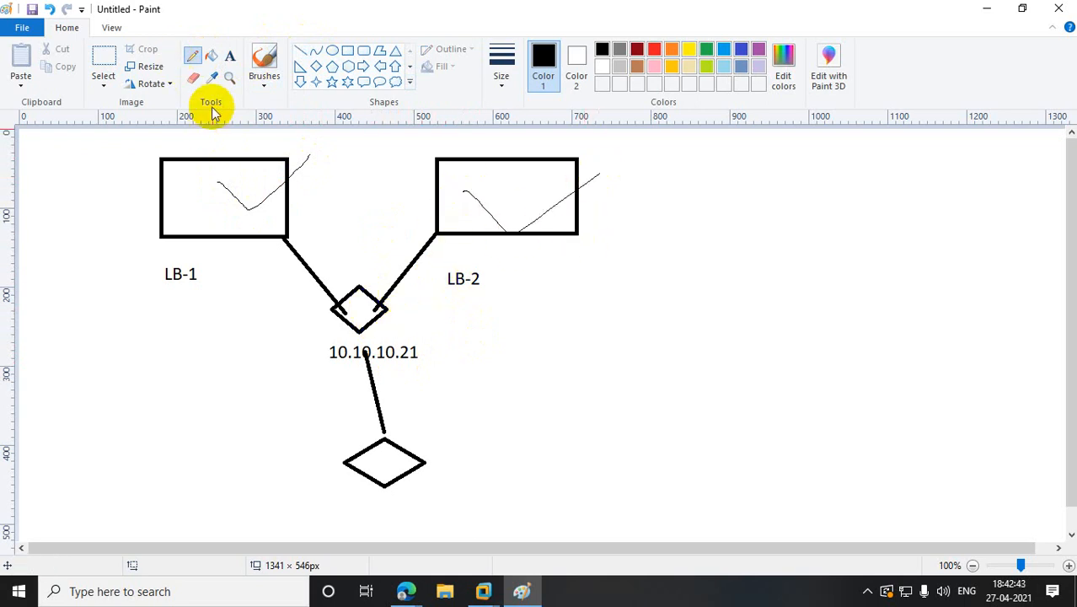
pyautogui.moveTo(227, 145); pyautogui.dragTo(206, 269)
pyautogui.moveTo(171, 133); pyautogui.dragTo(255, 228)
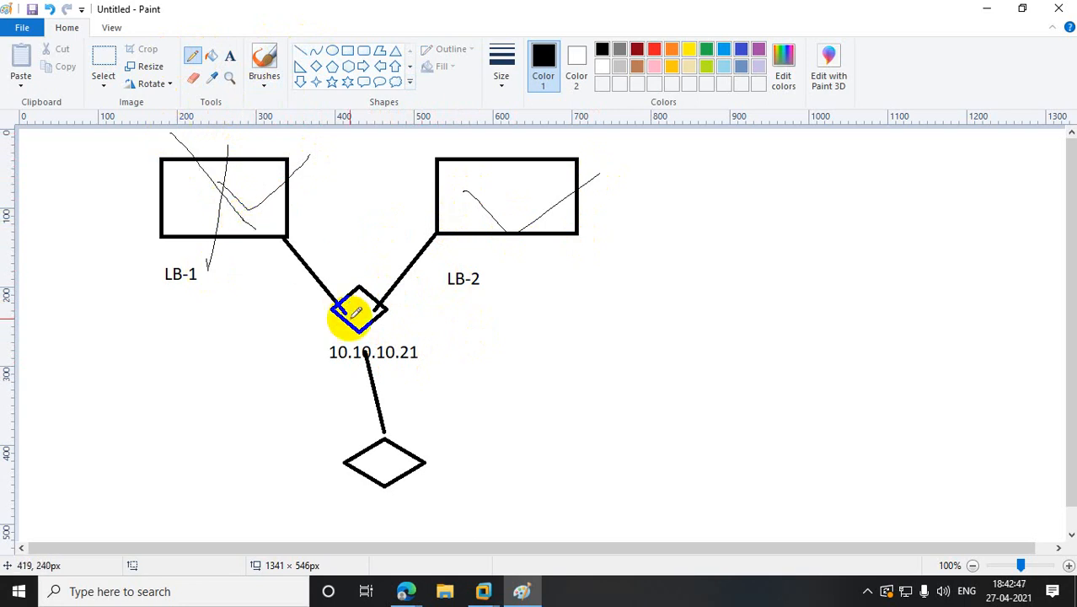
pyautogui.moveTo(462, 190); pyautogui.dragTo(517, 171)
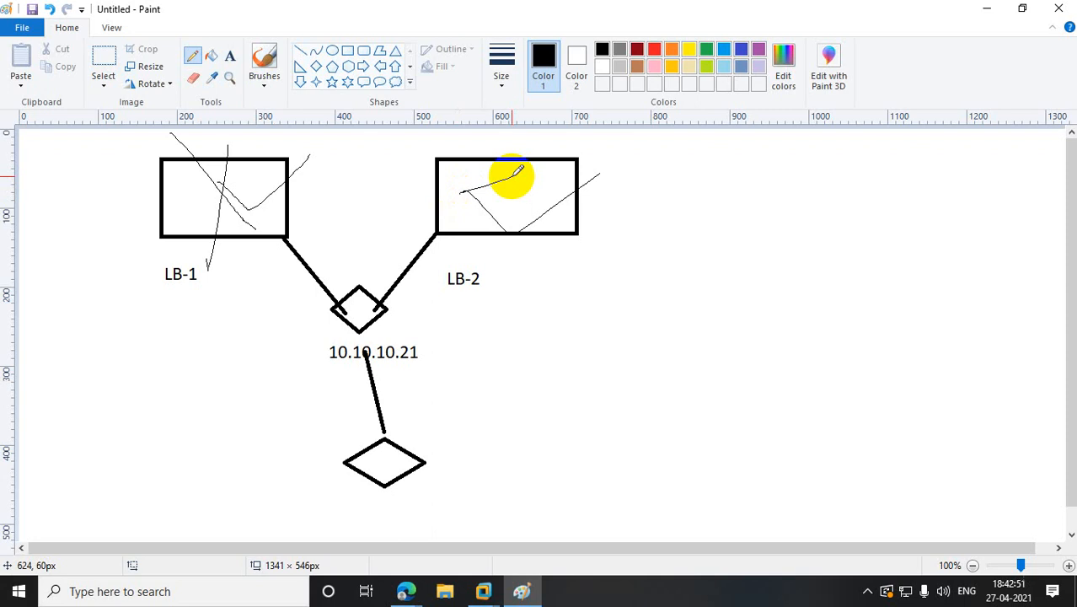
# - Add a tall box at the left and a large frame around the diagram, linked by a pencil line
pyautogui.click(346, 51)
pyautogui.moveTo(51, 152); pyautogui.dragTo(95, 281)
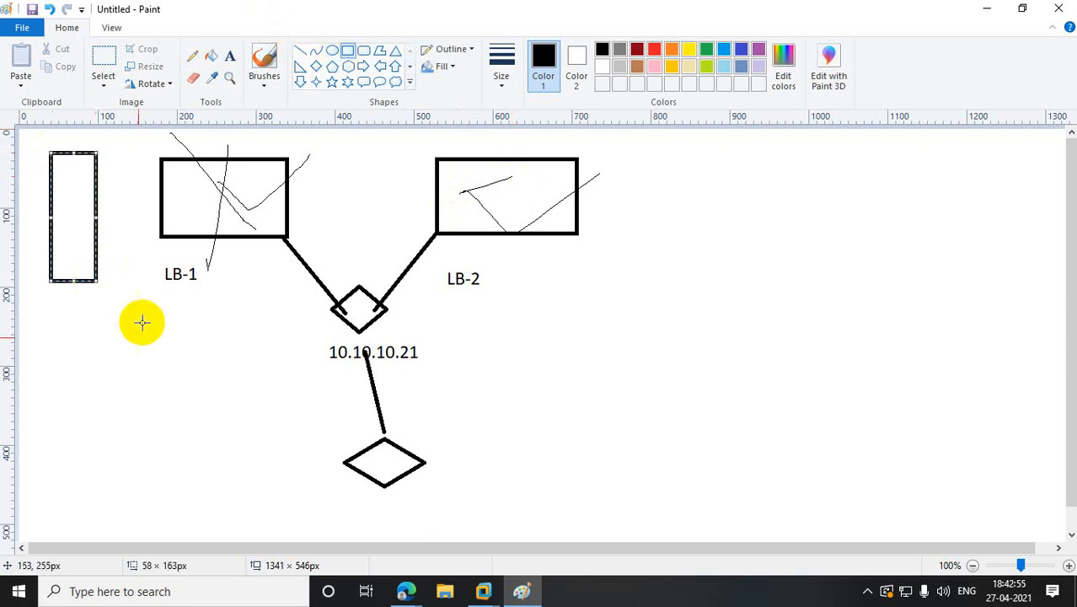
pyautogui.click(115, 159)
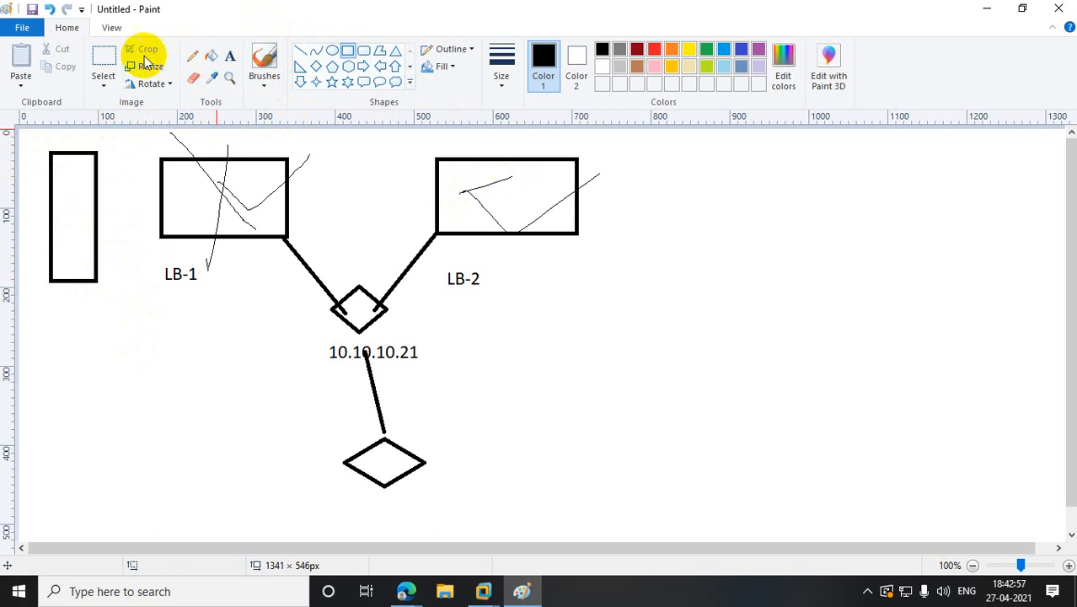
pyautogui.click(103, 59)
pyautogui.moveTo(144, 133)
pyautogui.mouseDown()
pyautogui.moveTo(178, 140)
pyautogui.moveTo(629, 445)
pyautogui.moveTo(640, 504)
pyautogui.mouseUp()
pyautogui.click(347, 51)
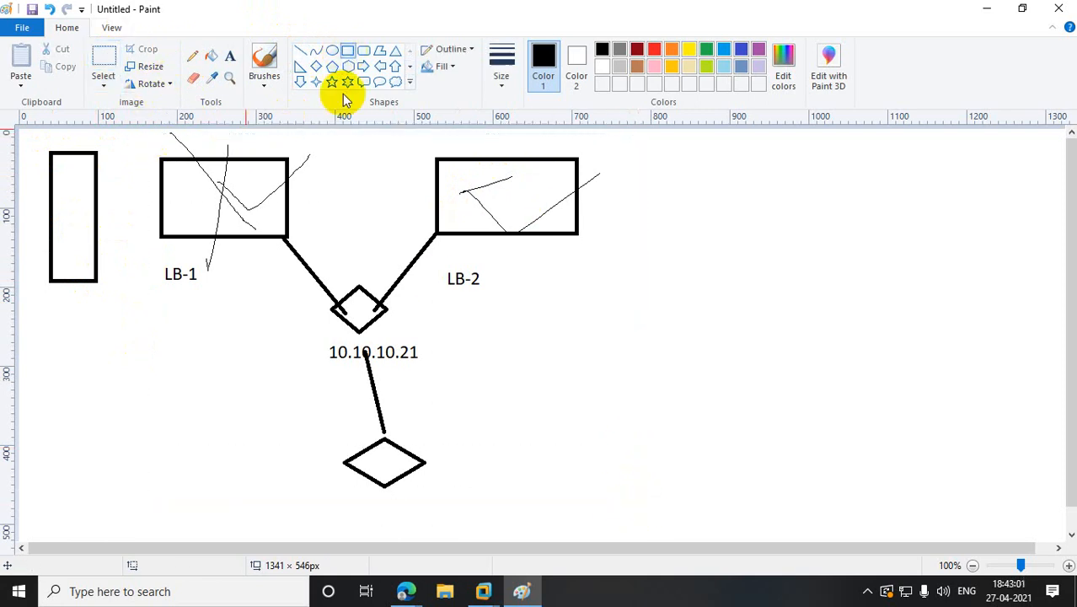
pyautogui.moveTo(157, 139)
pyautogui.mouseDown()
pyautogui.moveTo(553, 306)
pyautogui.moveTo(632, 507)
pyautogui.mouseUp()
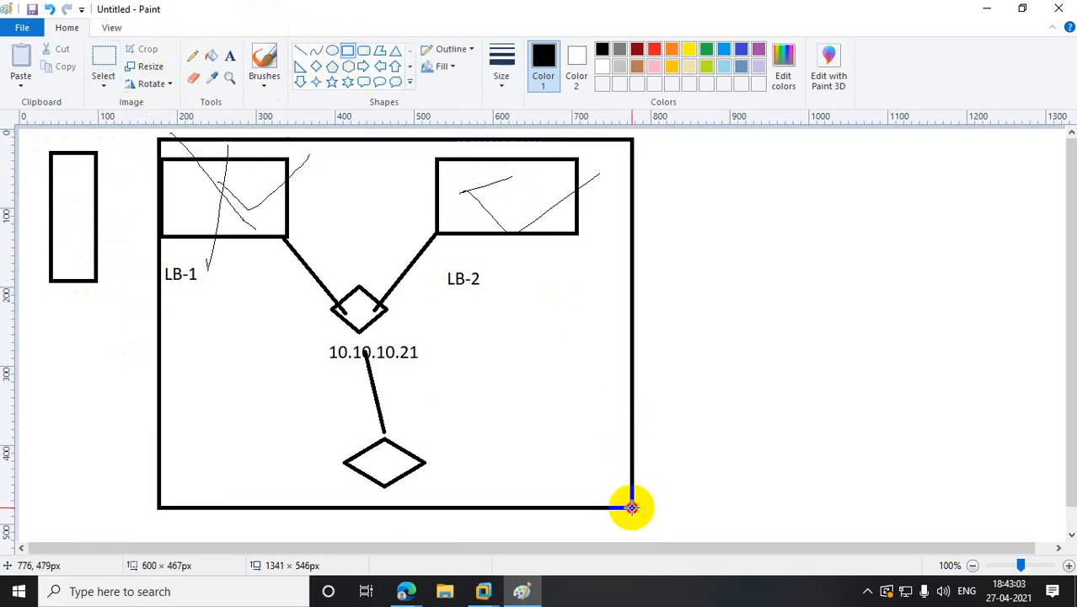
pyautogui.click(192, 55)
pyautogui.moveTo(99, 180); pyautogui.dragTo(157, 179)
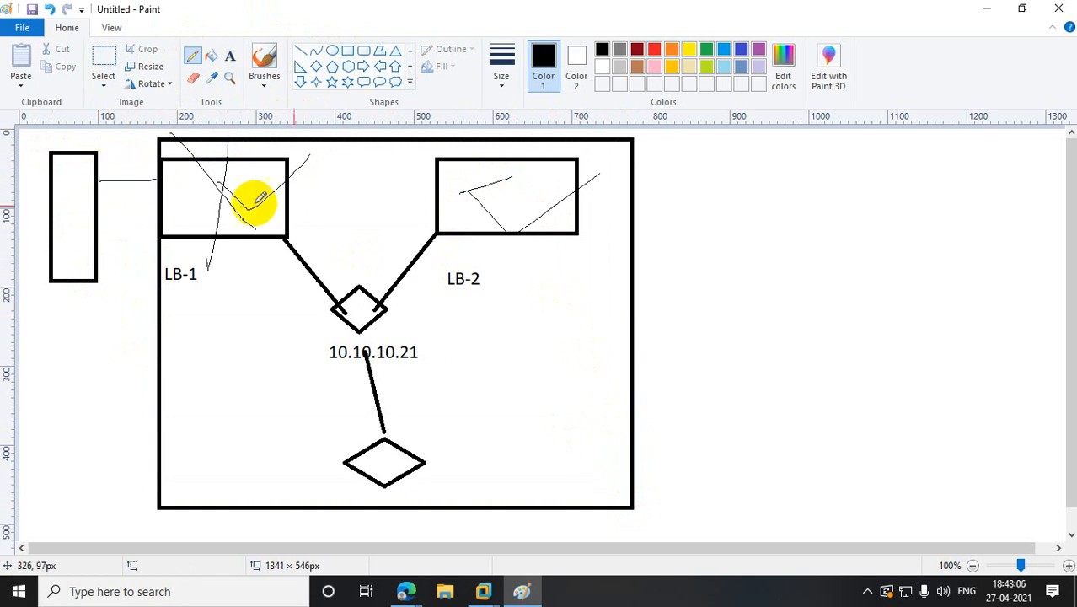
pyautogui.click(986, 9)
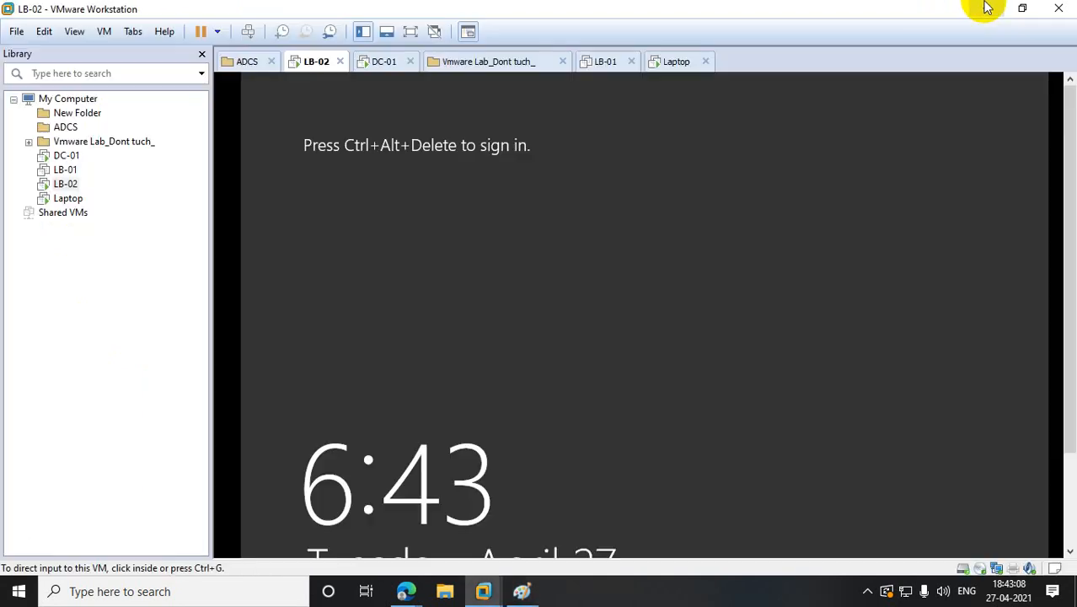
# - Power on LB-01 and dismiss the Shared VMs sharing-disabled error twice
pyautogui.click(40, 169)
pyautogui.click(286, 122)
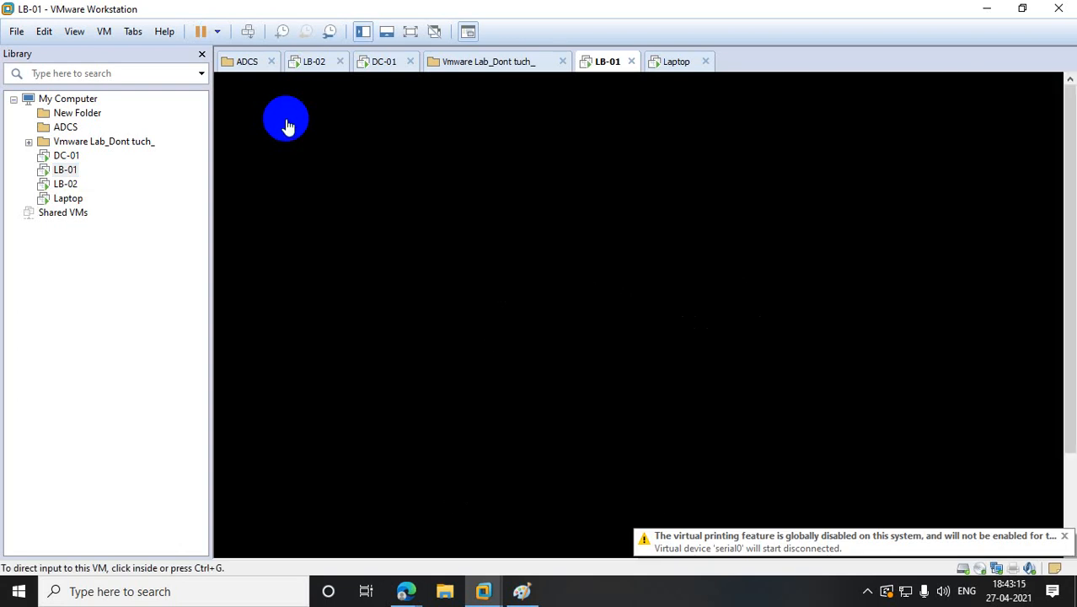
pyautogui.click(64, 211)
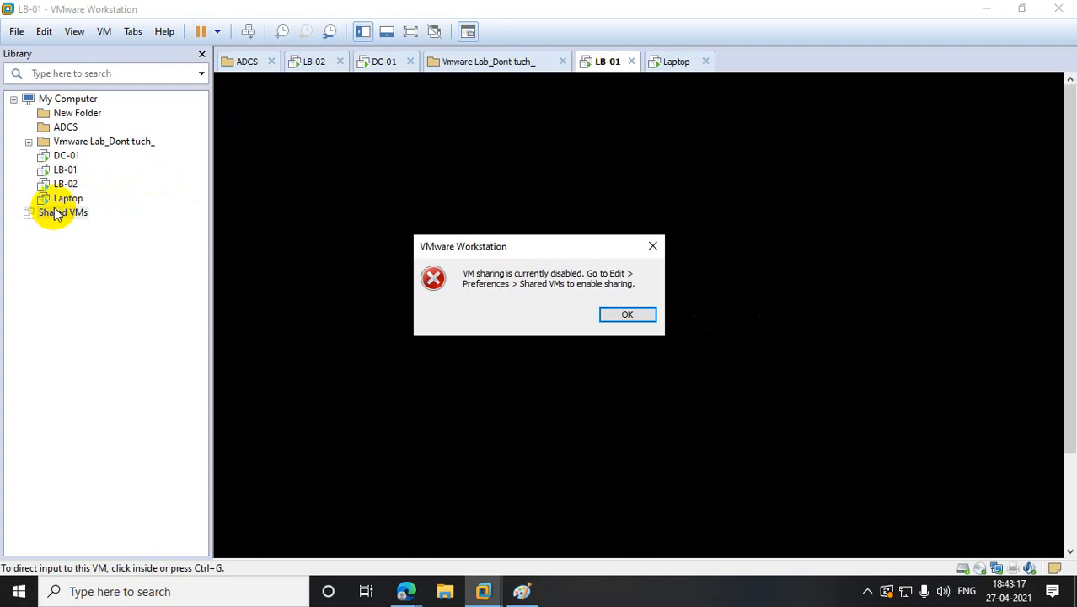
pyautogui.click(651, 246)
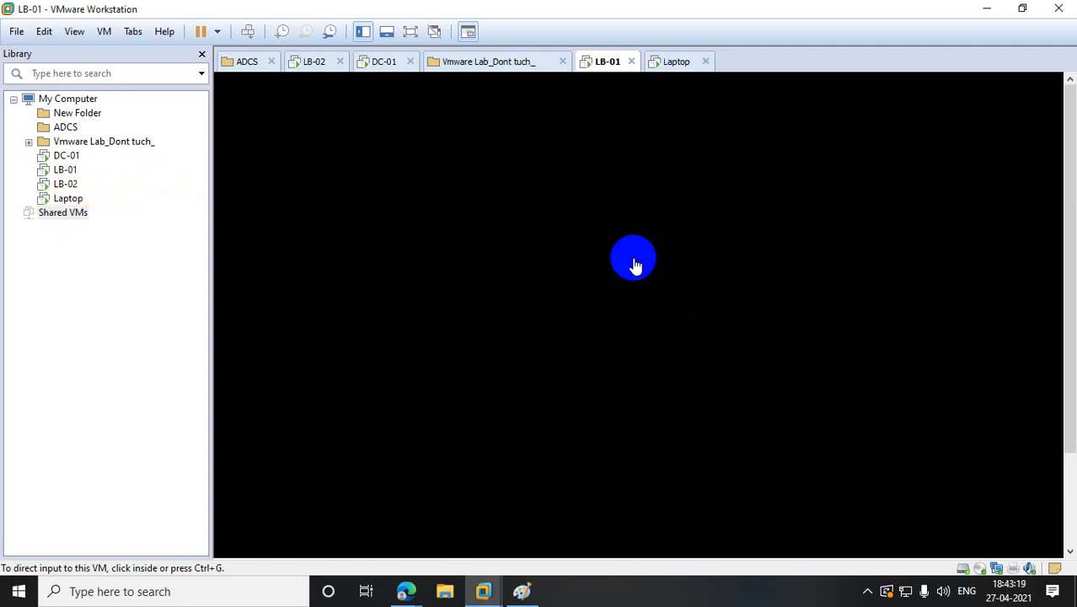
pyautogui.click(80, 213)
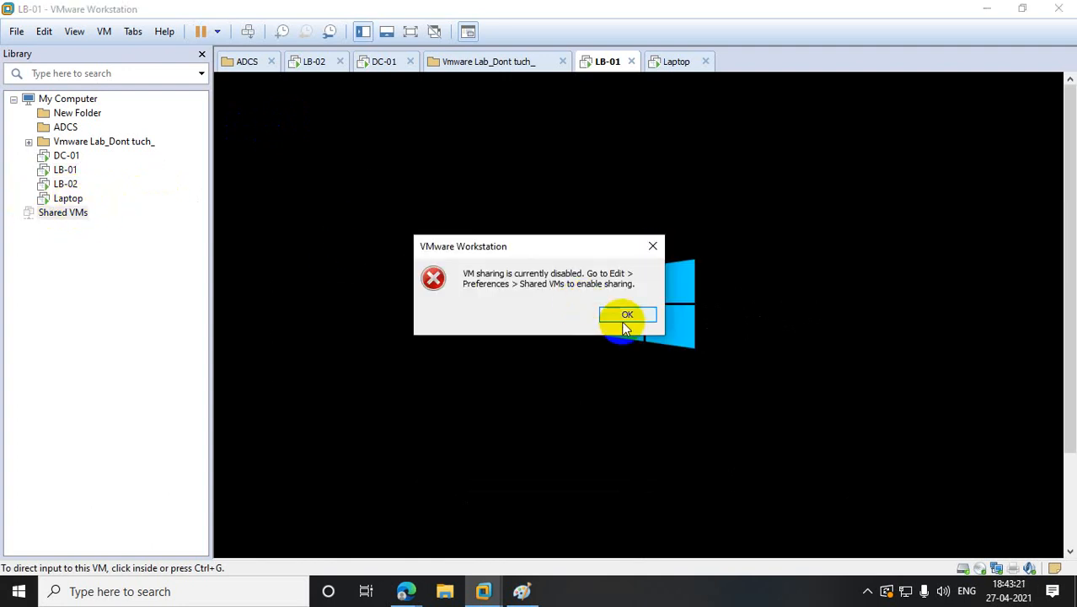
pyautogui.click(622, 312)
# - Check the Laptop and LB-02 machines, then return to LB-01
pyautogui.click(68, 198)
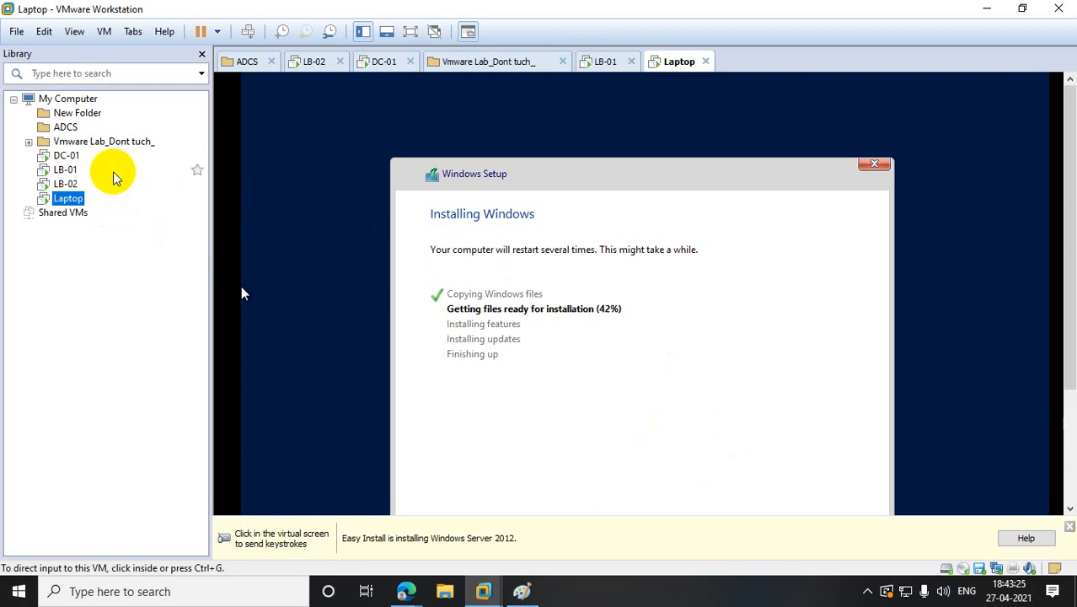
pyautogui.click(65, 184)
pyautogui.click(66, 169)
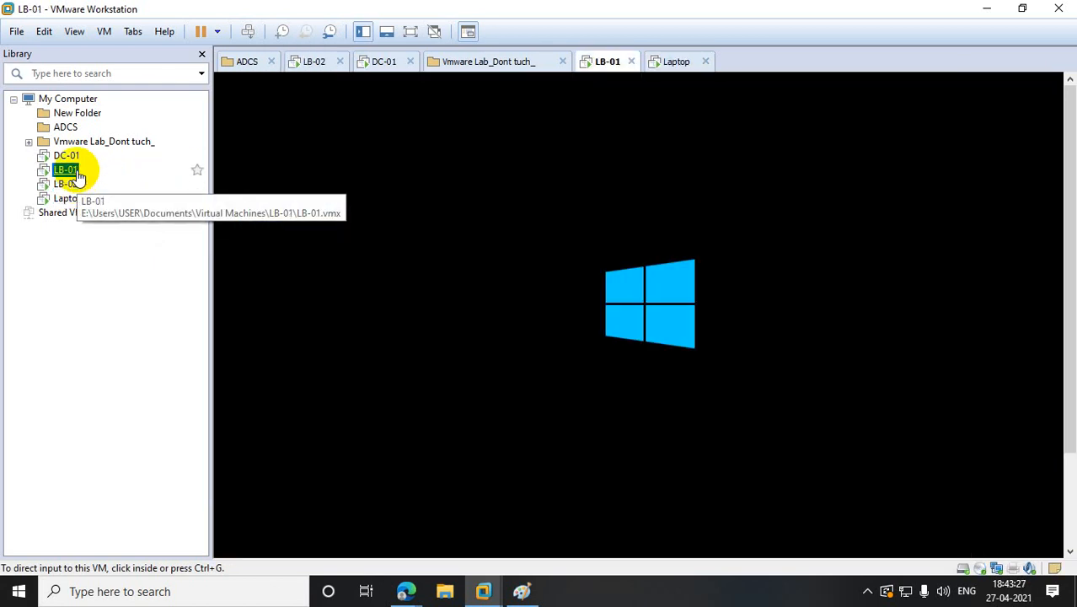
pyautogui.moveTo(1066, 224); pyautogui.dragTo(1067, 289)
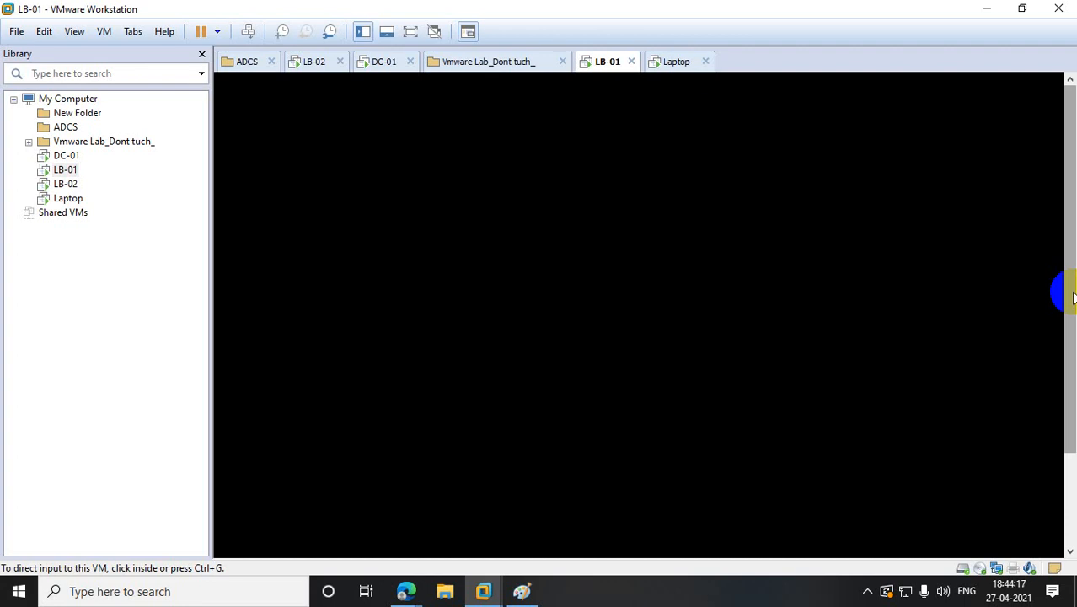
# - Check Laptop and LB-02, return to LB-01's lock screen, and open LB-01's context menu
pyautogui.click(65, 202)
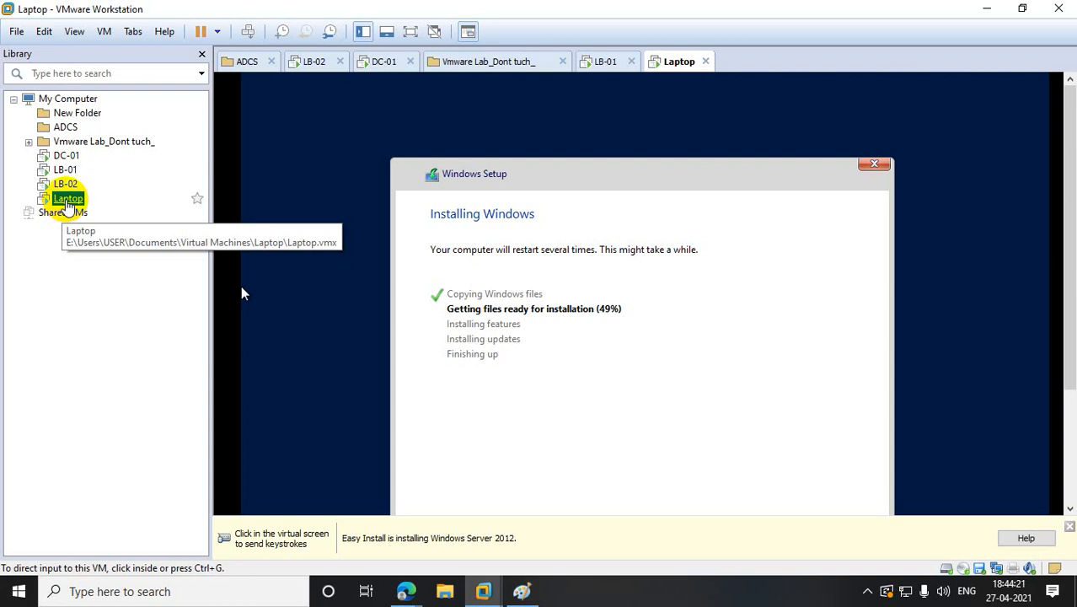
pyautogui.click(67, 185)
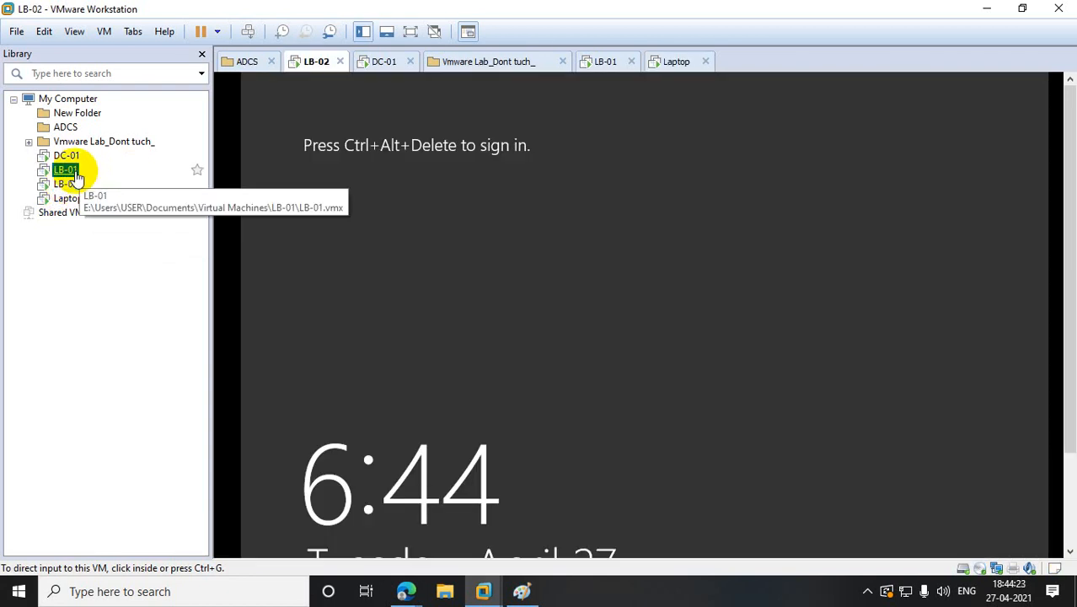
pyautogui.click(73, 171)
pyautogui.moveTo(1071, 271)
pyautogui.mouseDown()
pyautogui.moveTo(1074, 448)
pyautogui.moveTo(1070, 433)
pyautogui.mouseUp()
pyautogui.click(725, 203)
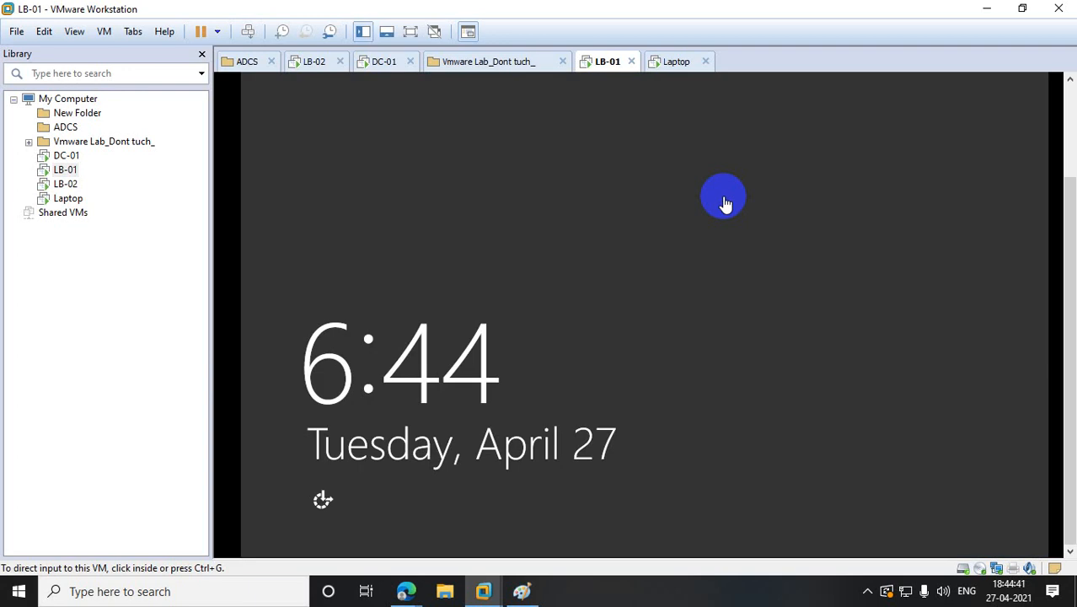
pyautogui.rightClick(64, 170)
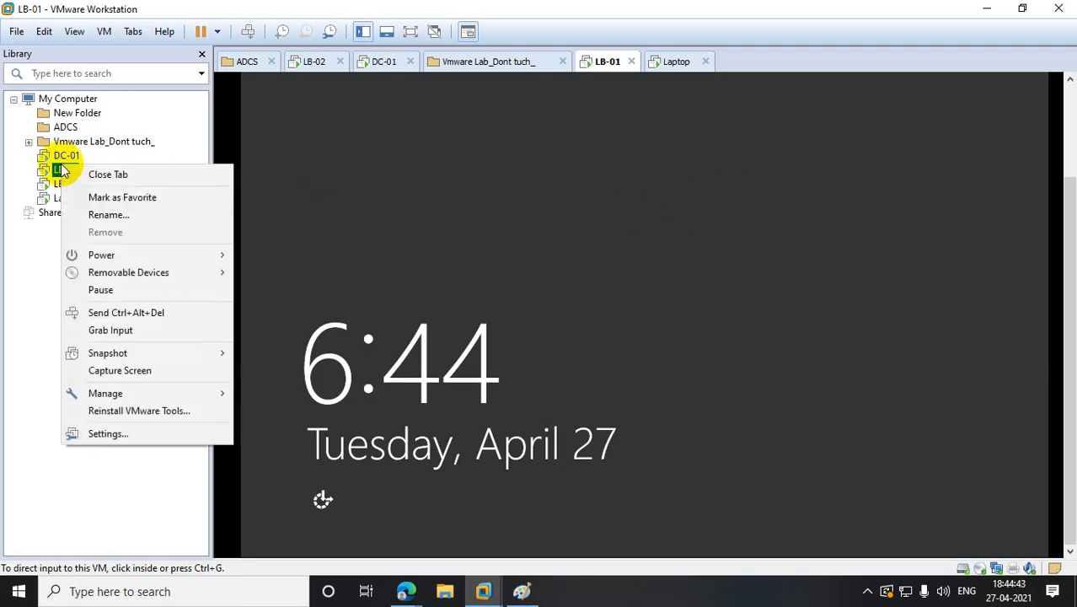
# - Sign in to LB-01 as Administrator through Other user with the account password
pyautogui.click(136, 313)
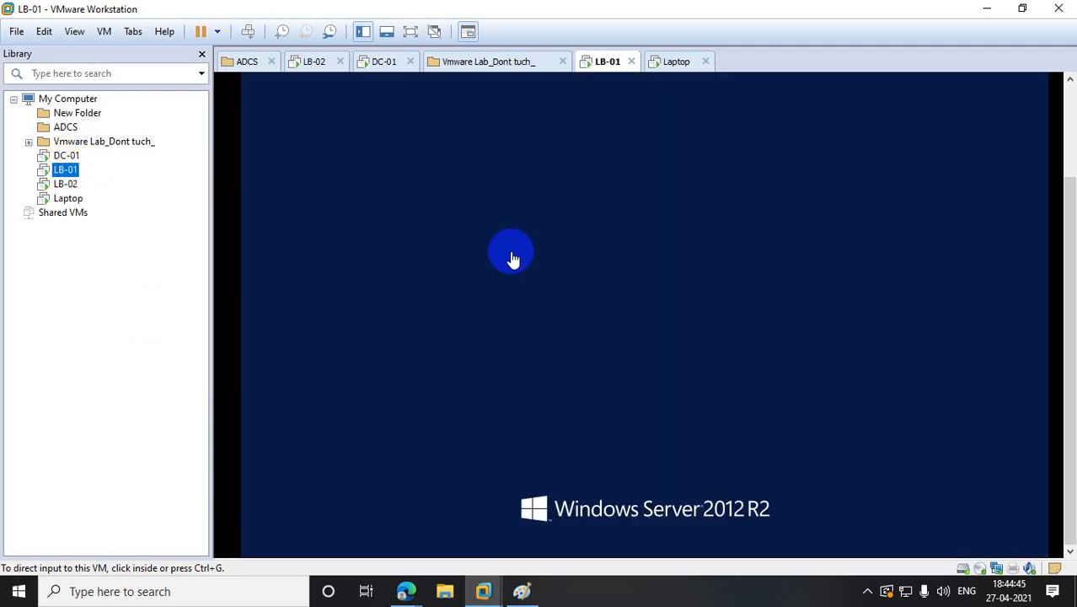
pyautogui.click(617, 149)
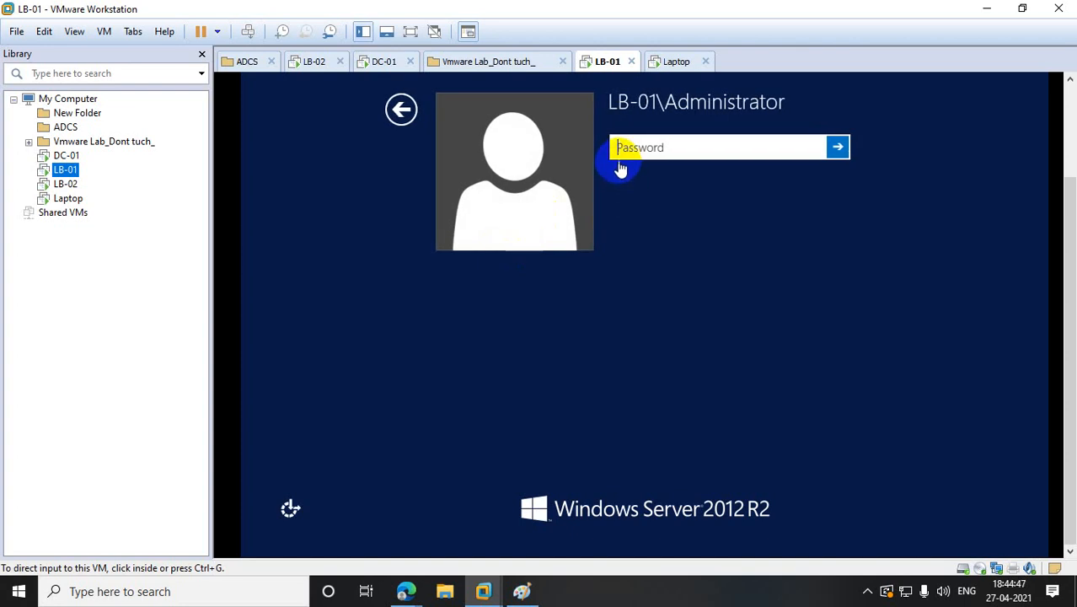
pyautogui.click(396, 116)
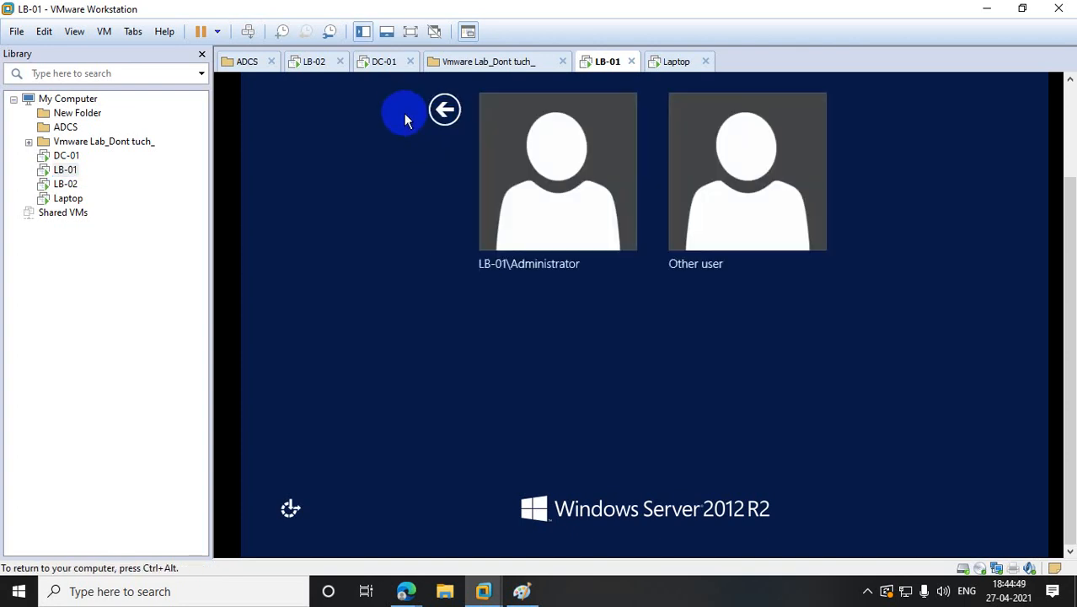
pyautogui.click(720, 202)
pyautogui.click(632, 145)
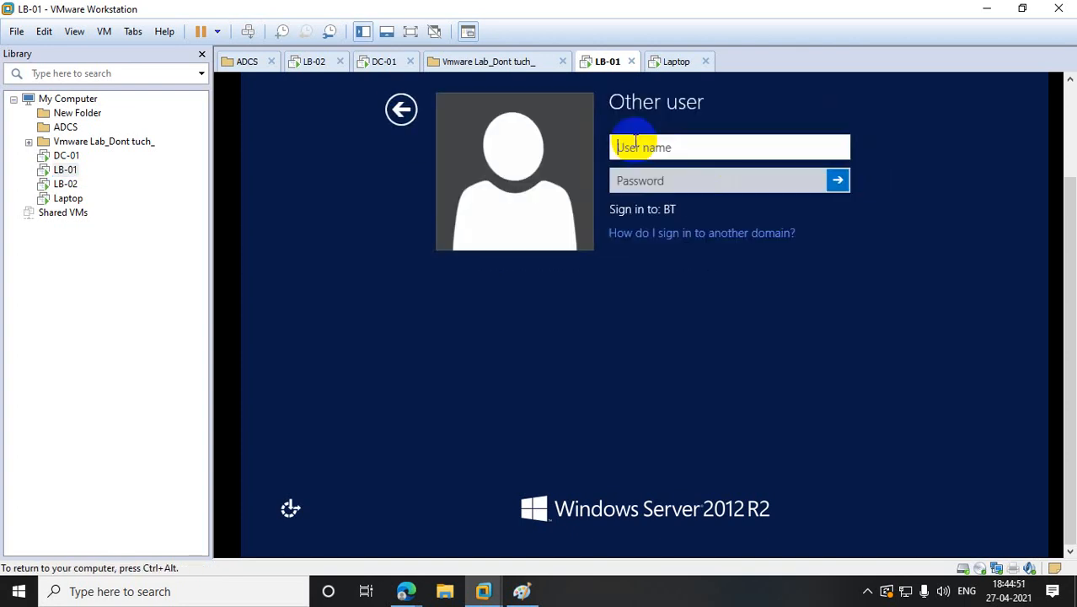
pyautogui.write('Administrator')
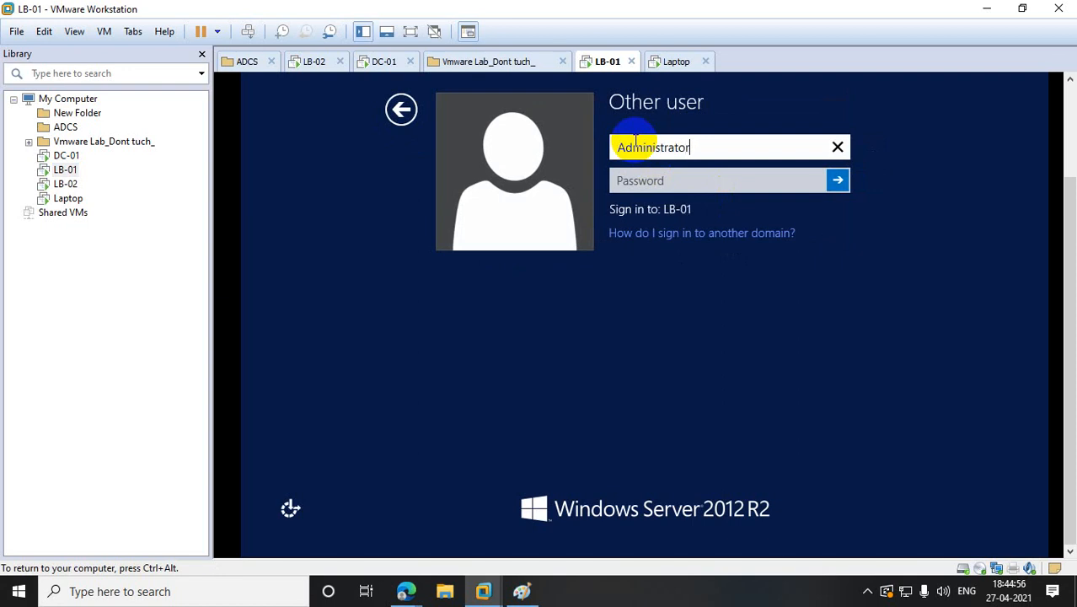
pyautogui.press('Tab')
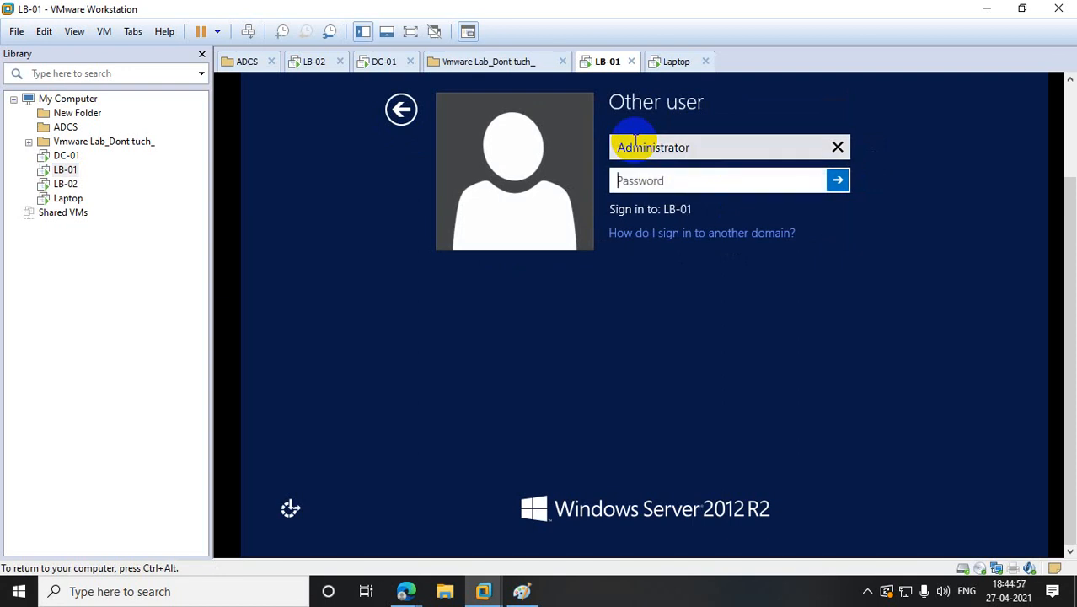
pyautogui.write('••••••••••')
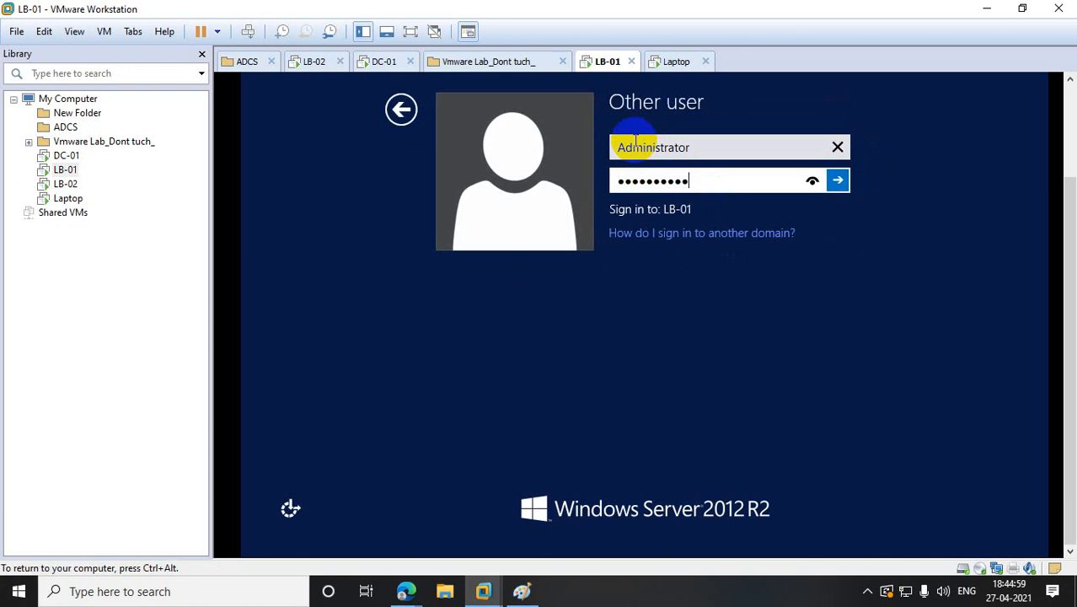
pyautogui.write('•')
pyautogui.press('Return')
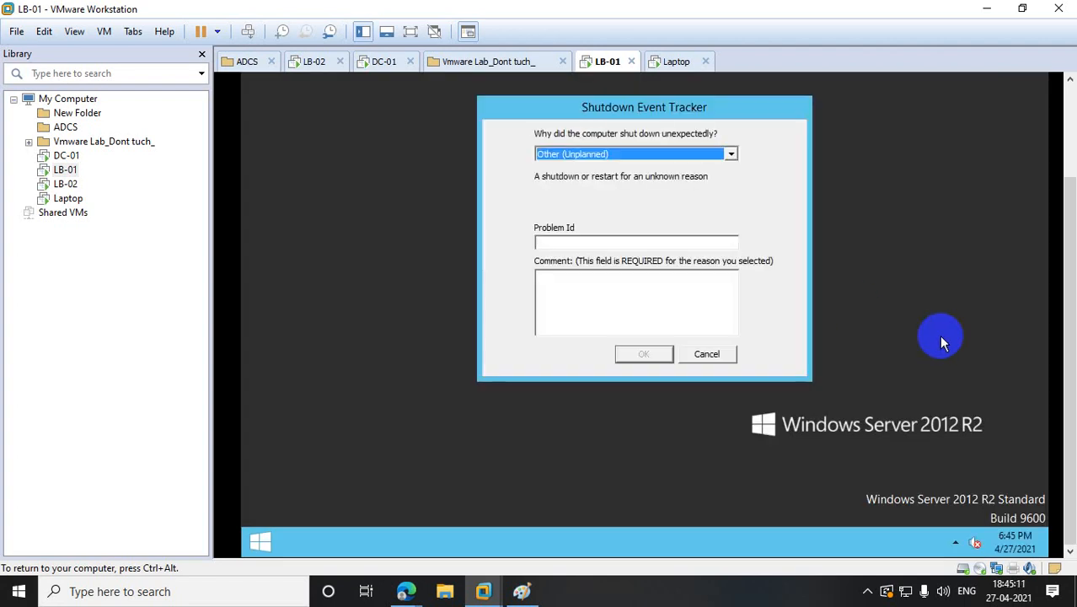
# - Cancel LB-01's Shutdown Event Tracker and launch Network Load Balancing Manager from Administrative Tools
pyautogui.click(730, 354)
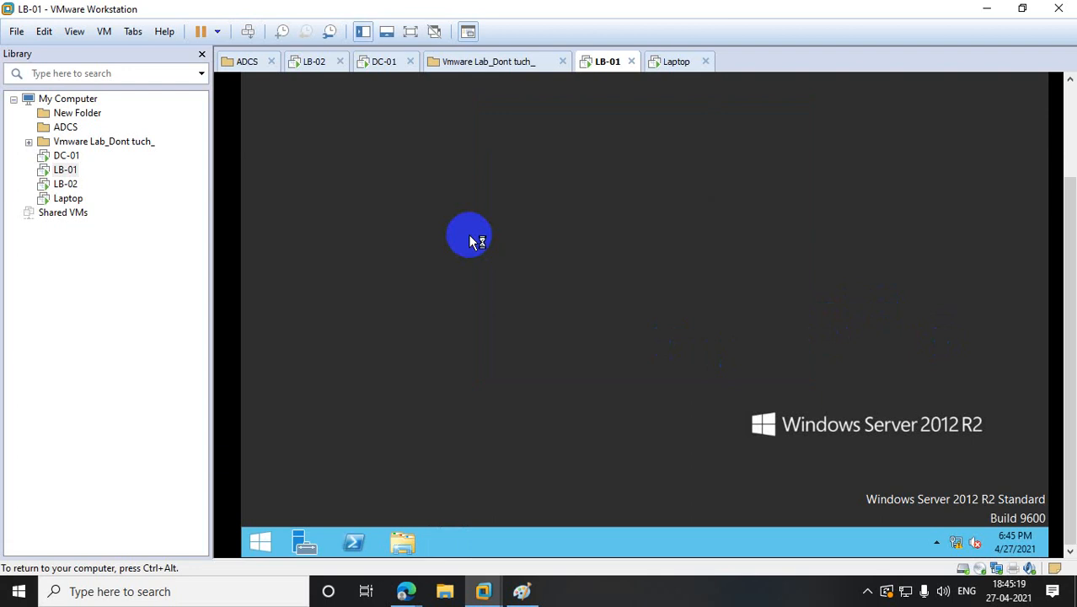
pyautogui.click(261, 543)
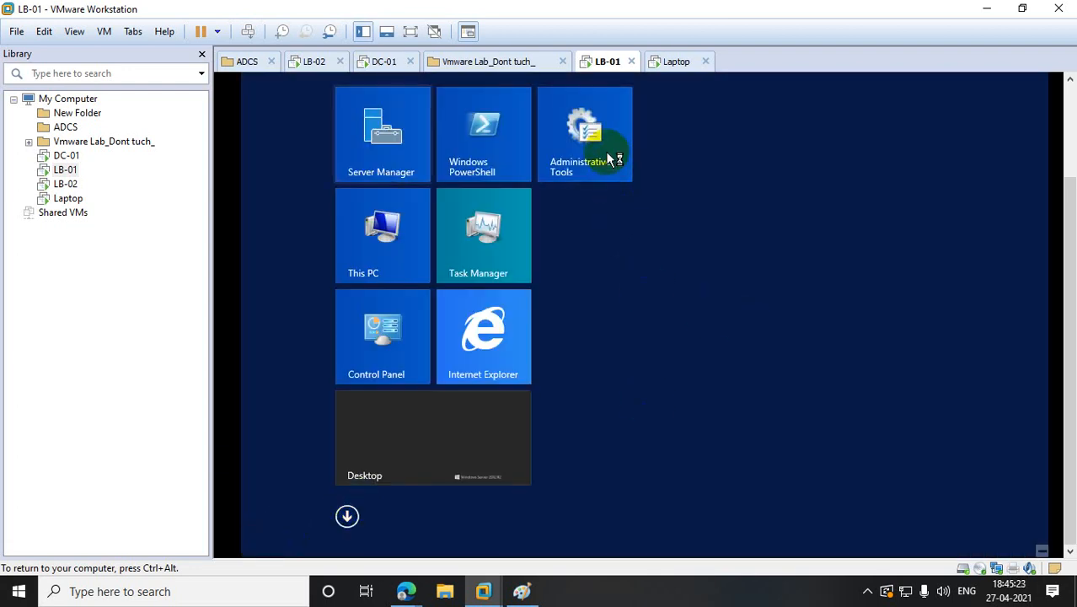
pyautogui.click(607, 155)
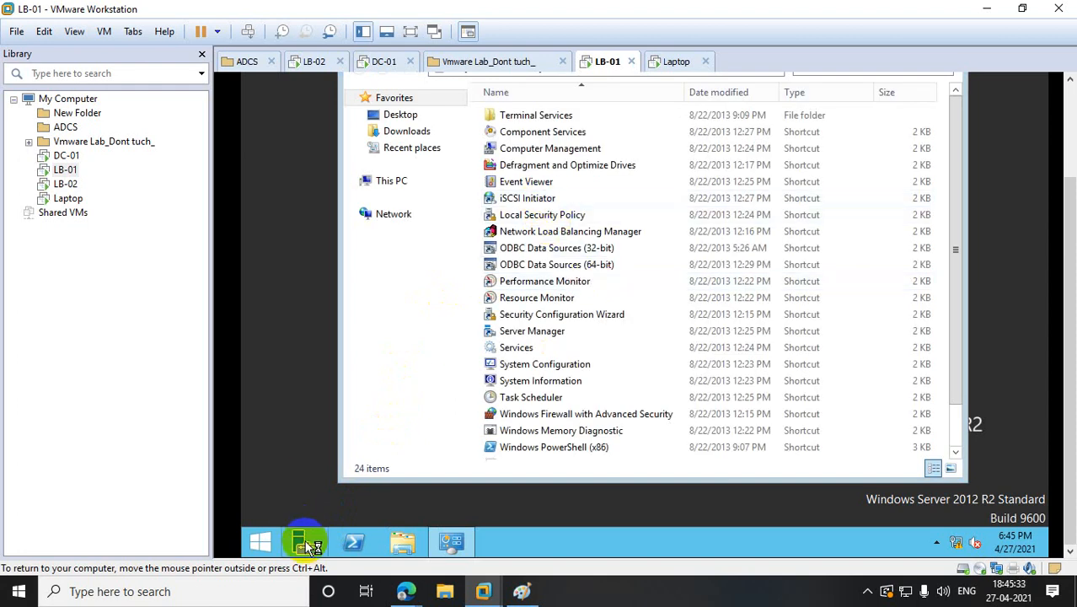
pyautogui.click(550, 233)
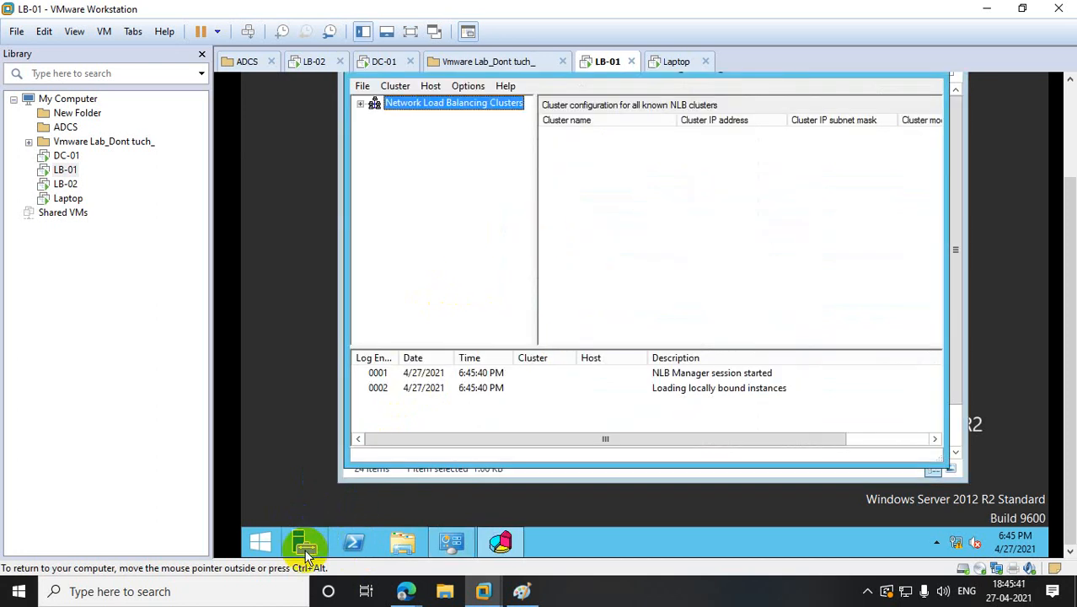
# - Bring up Server Manager, minimize Network Load Balancing Manager, and close Administrative Tools
pyautogui.click(305, 551)
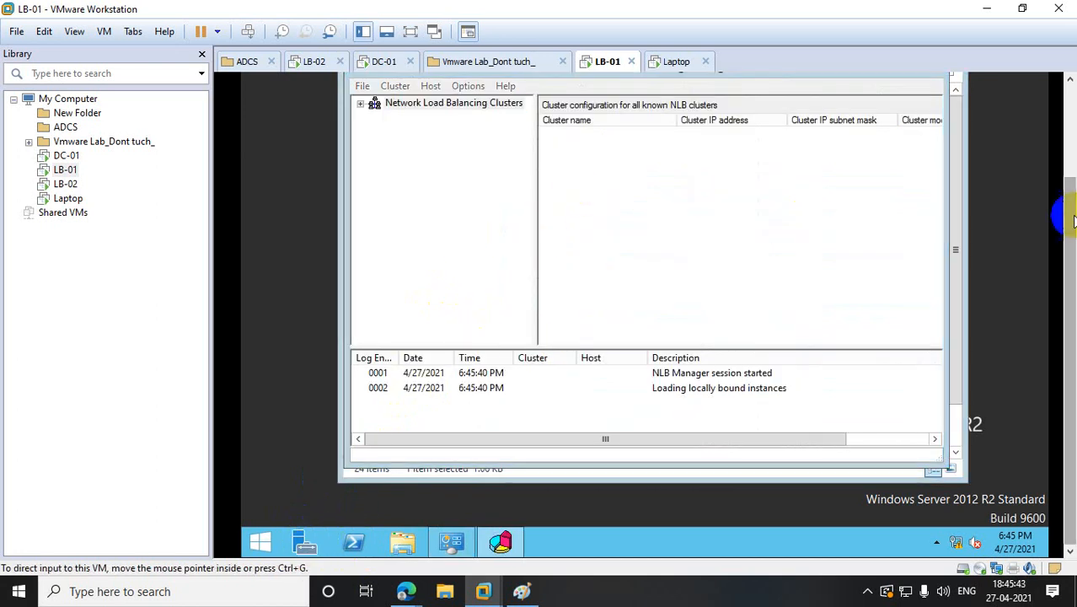
pyautogui.moveTo(1074, 222); pyautogui.dragTo(1074, 136)
pyautogui.click(877, 177)
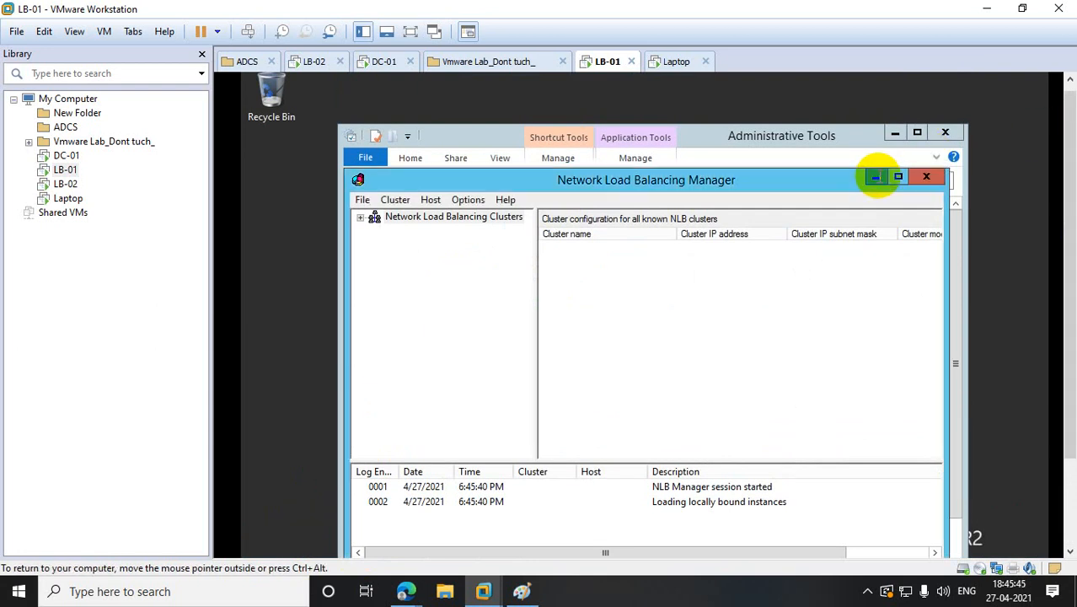
pyautogui.click(940, 135)
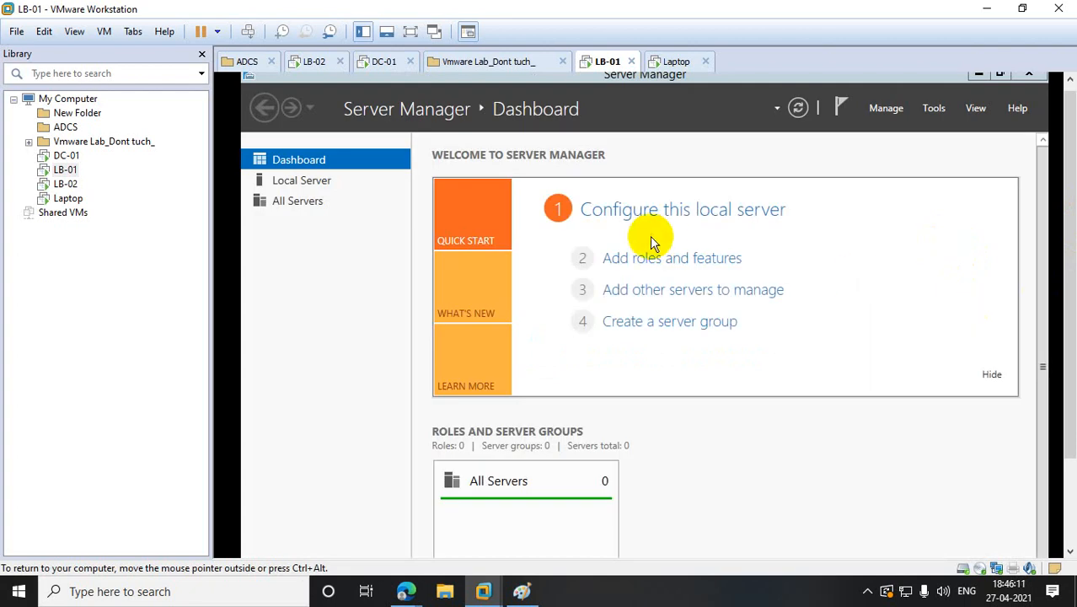
# - Retry Add Roles and Features while dismissing the inventory-collection notices, then return to the Paint diagram
pyautogui.click(656, 266)
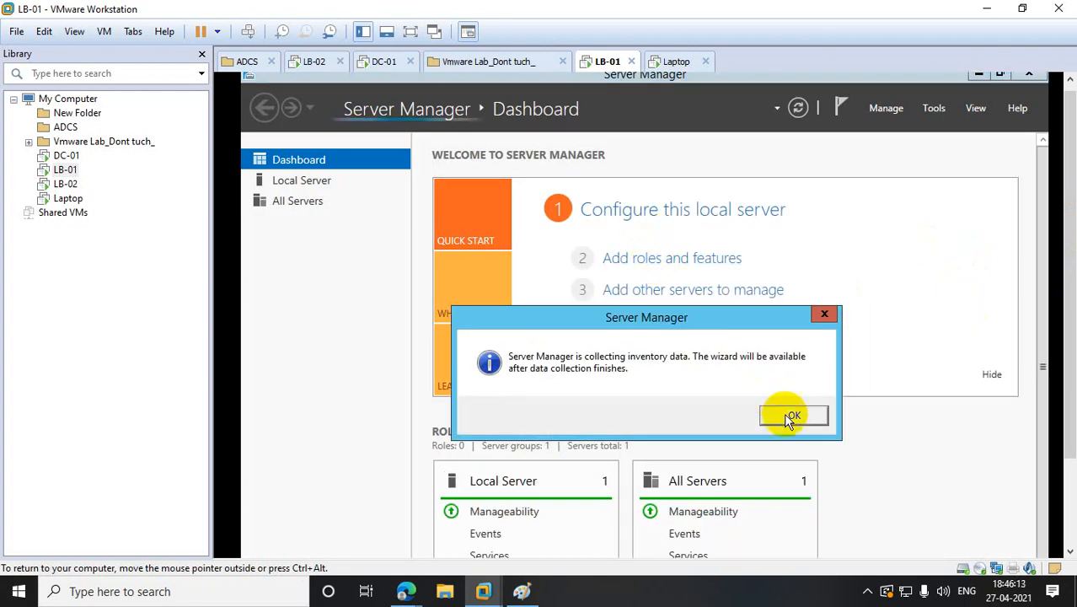
pyautogui.click(791, 416)
pyautogui.click(674, 258)
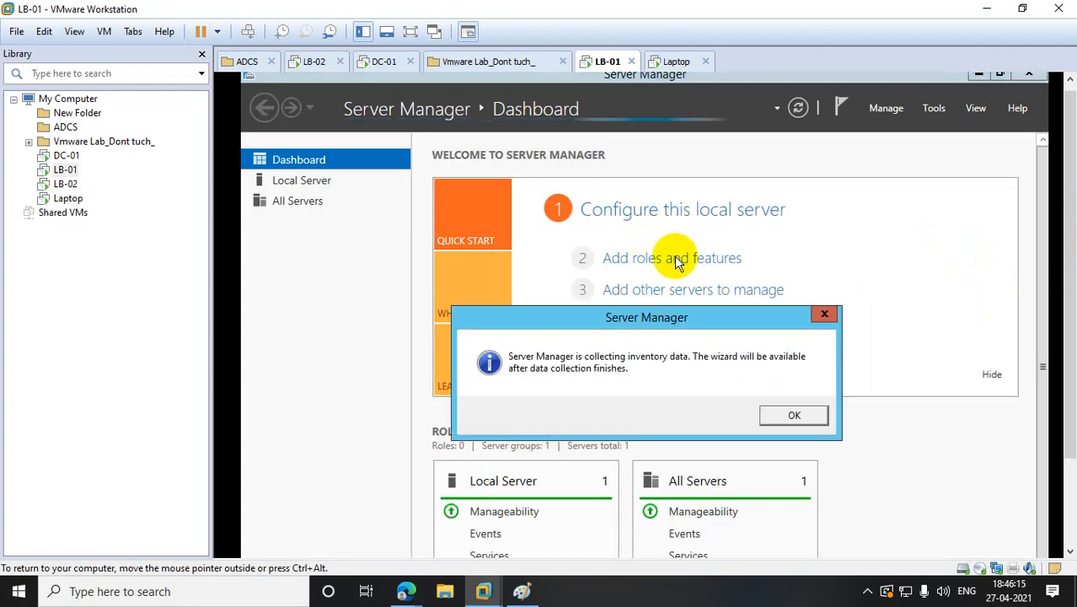
pyautogui.click(804, 421)
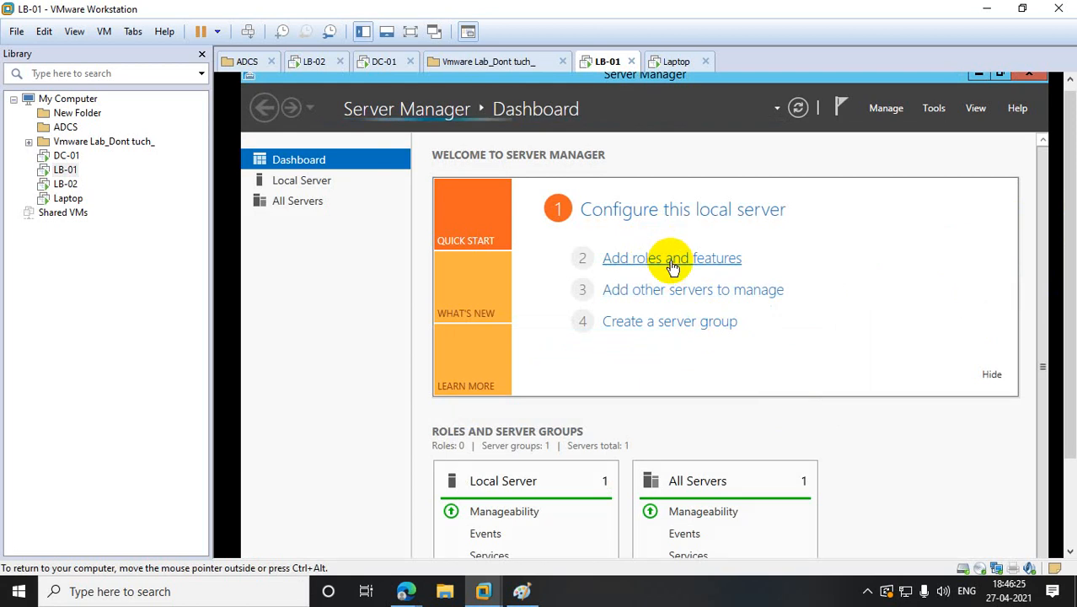
pyautogui.click(676, 263)
pyautogui.click(809, 414)
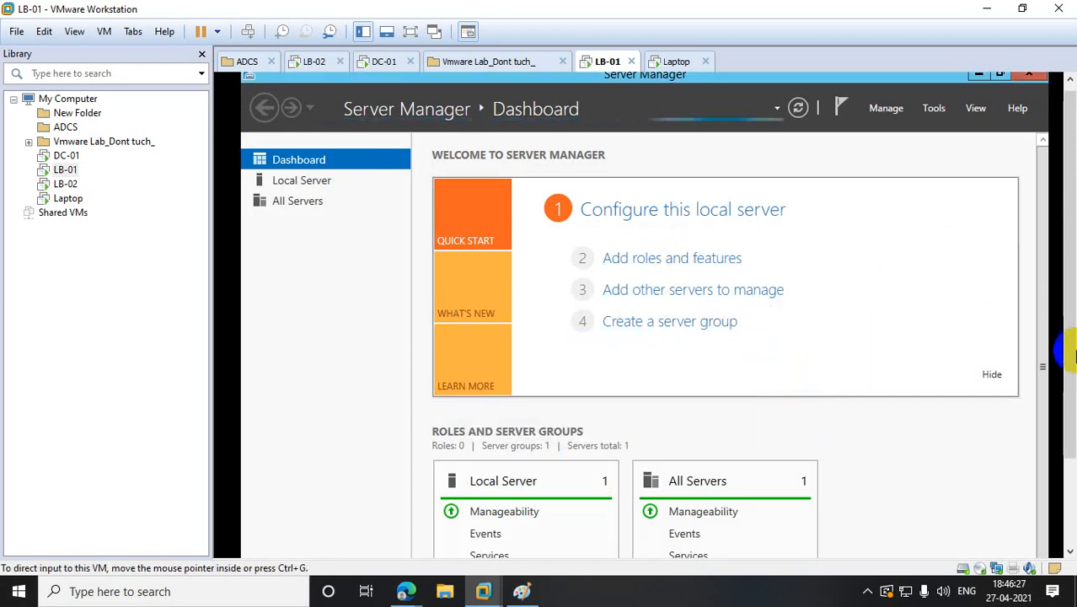
pyautogui.moveTo(1066, 320); pyautogui.dragTo(1070, 366)
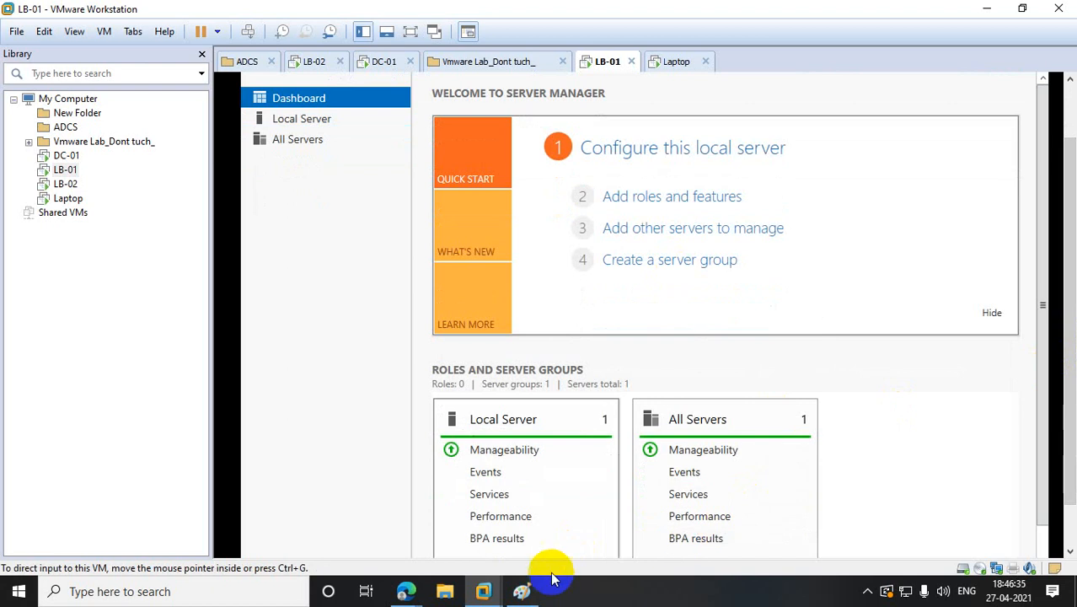
pyautogui.click(534, 591)
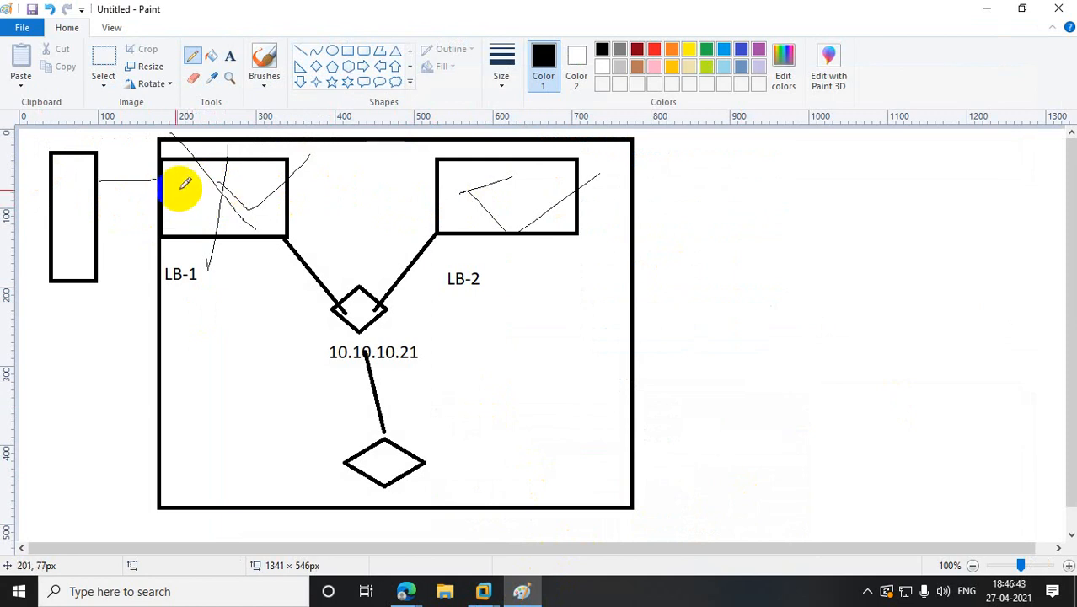
# - Draw a diamond inside each of the LB-1 and LB-2 boxes
pyautogui.click(316, 65)
pyautogui.moveTo(178, 177); pyautogui.dragTo(265, 221)
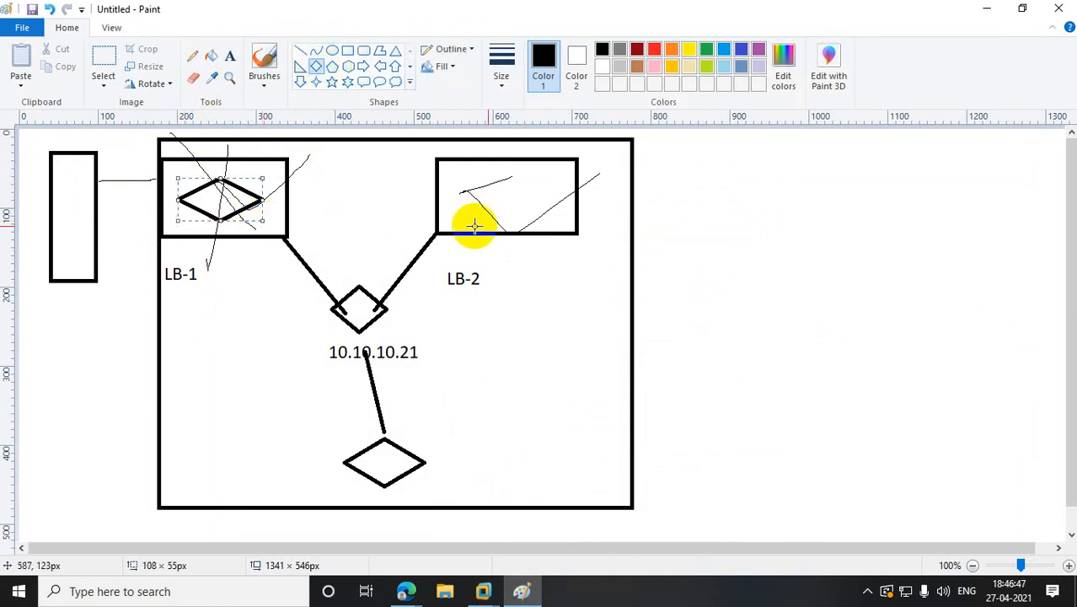
pyautogui.moveTo(463, 169); pyautogui.dragTo(562, 219)
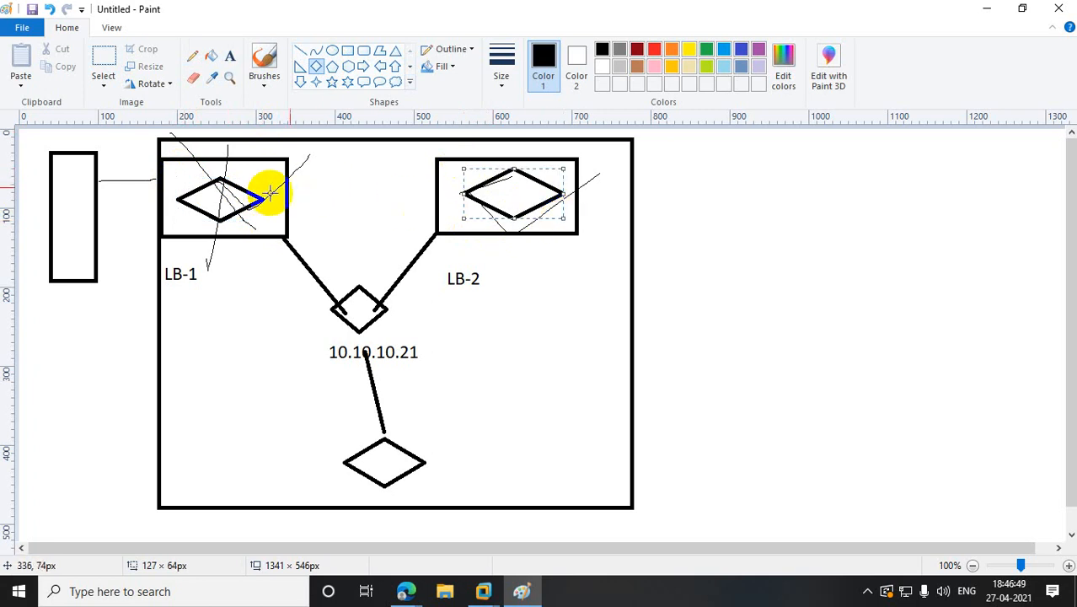
# - Label the boxes 10.10.10.11 and 10.10.10.12 above them, then minimize Paint
pyautogui.click(229, 55)
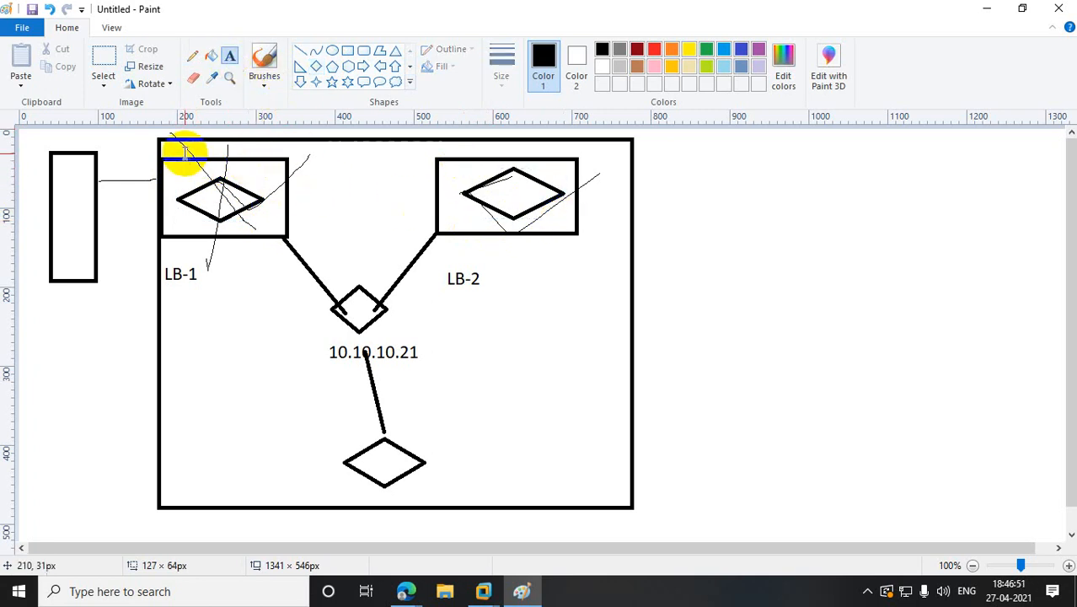
pyautogui.moveTo(184, 144); pyautogui.dragTo(311, 155)
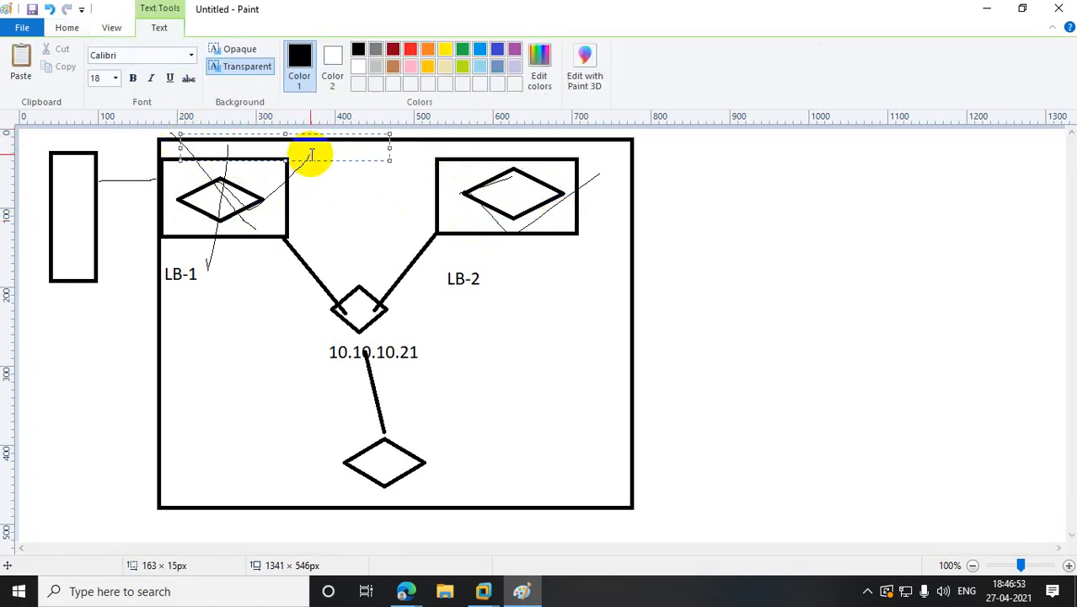
pyautogui.write('10.10.10.')
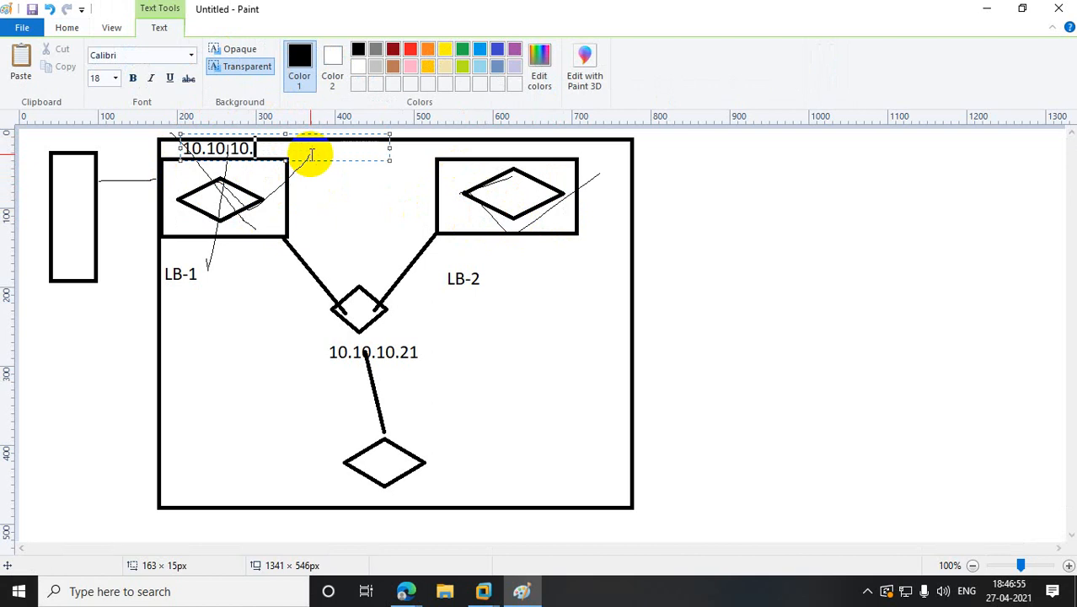
pyautogui.write('11')
pyautogui.click(533, 317)
pyautogui.moveTo(439, 139); pyautogui.dragTo(621, 161)
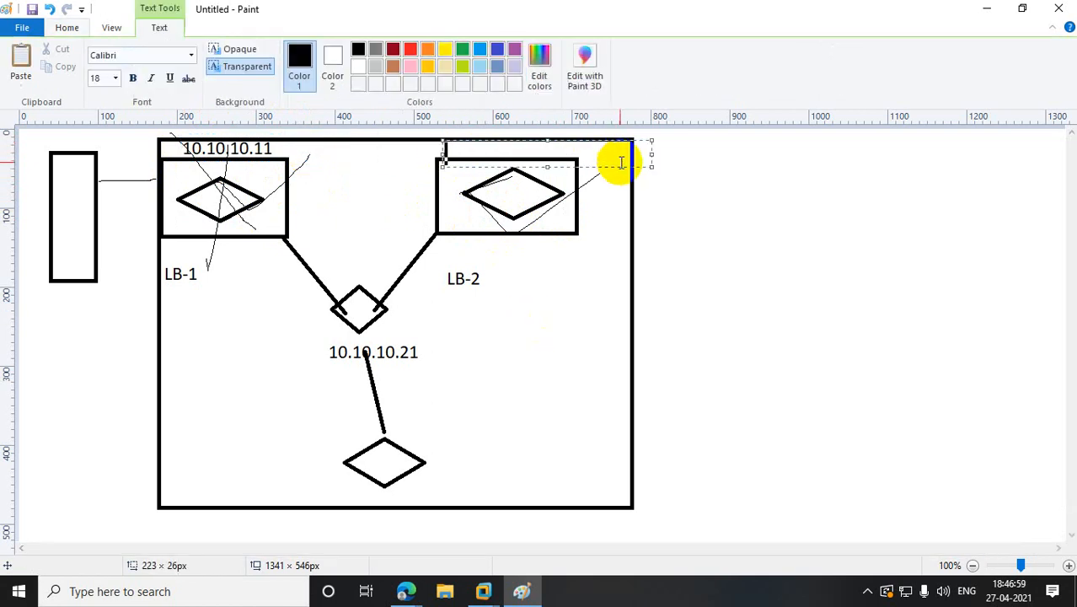
pyautogui.write('10.10.10')
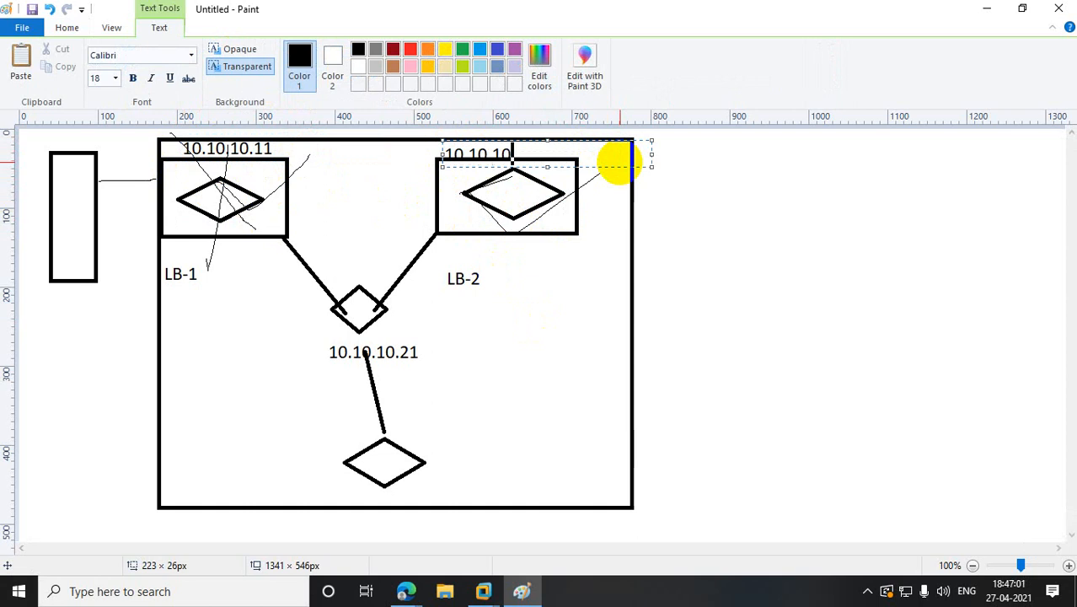
pyautogui.write('.12')
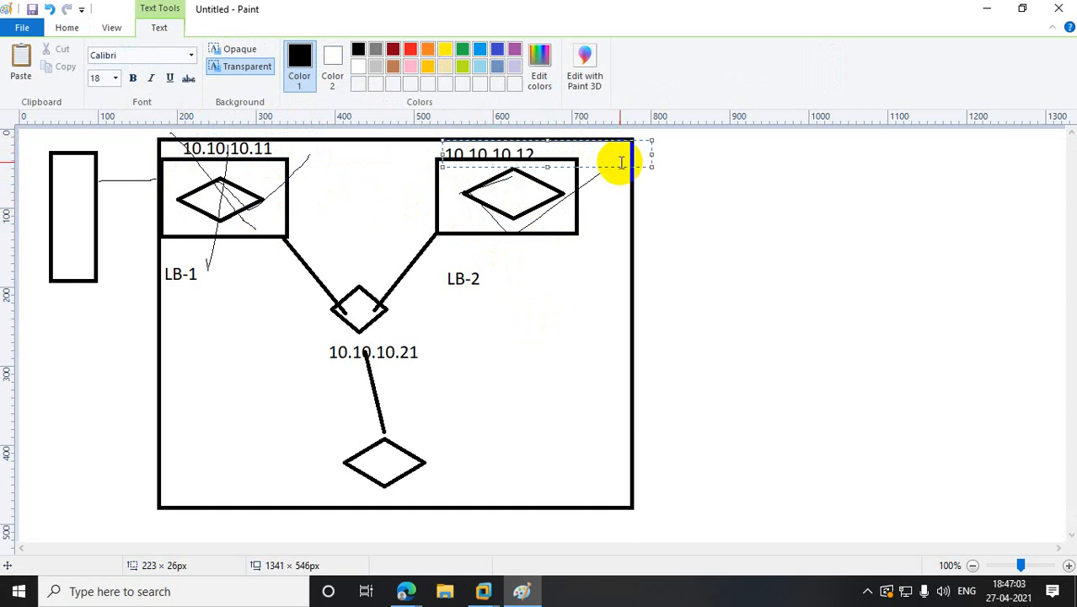
pyautogui.click(687, 319)
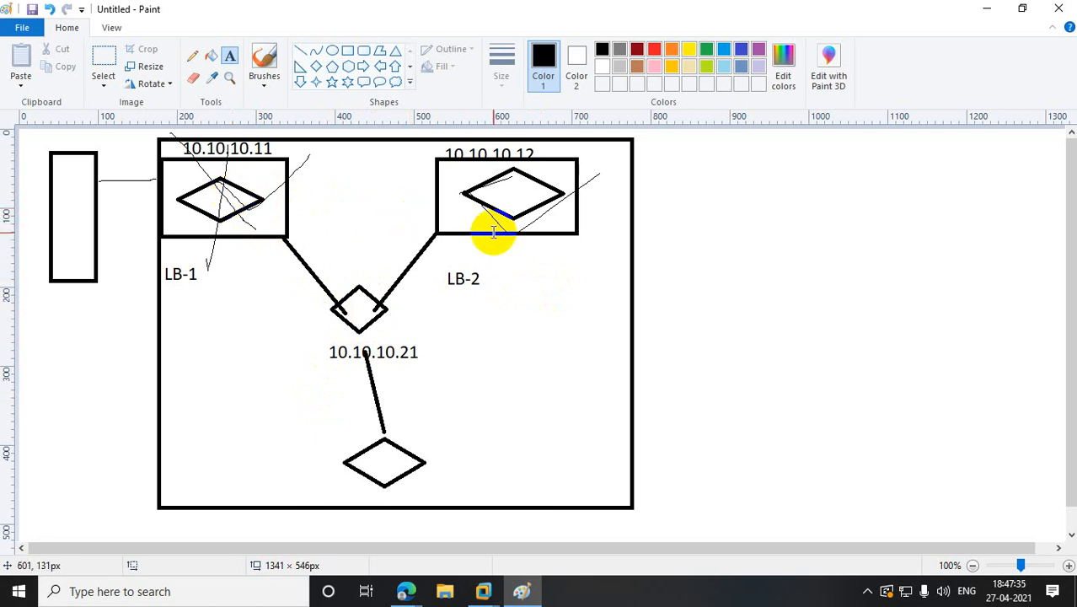
pyautogui.click(986, 8)
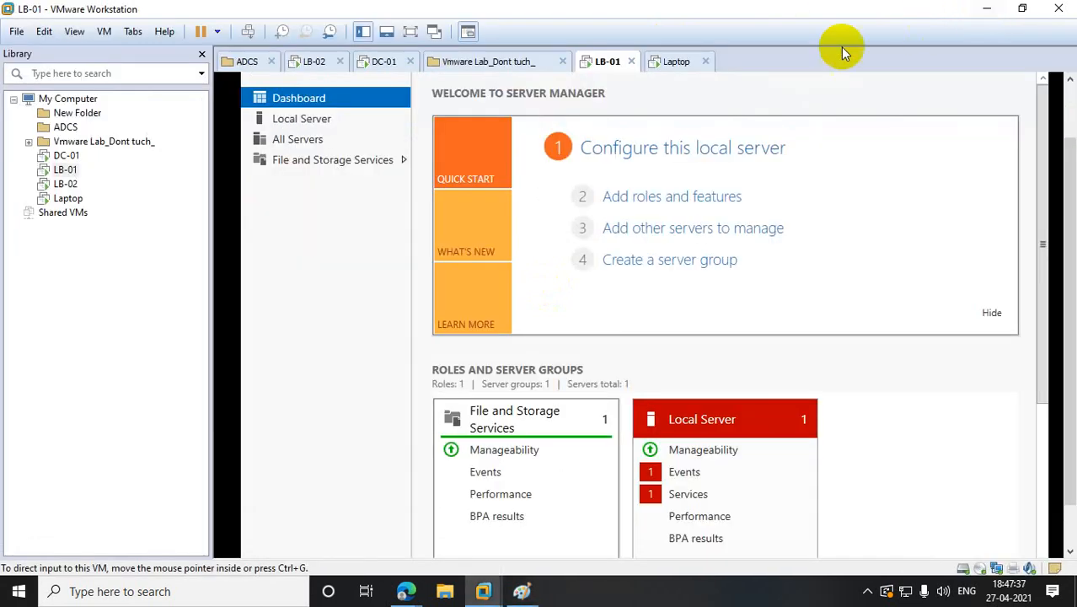
# - In LB-01's Add Roles wizard, select the Web Server (IIS) role with its required features
pyautogui.click(664, 196)
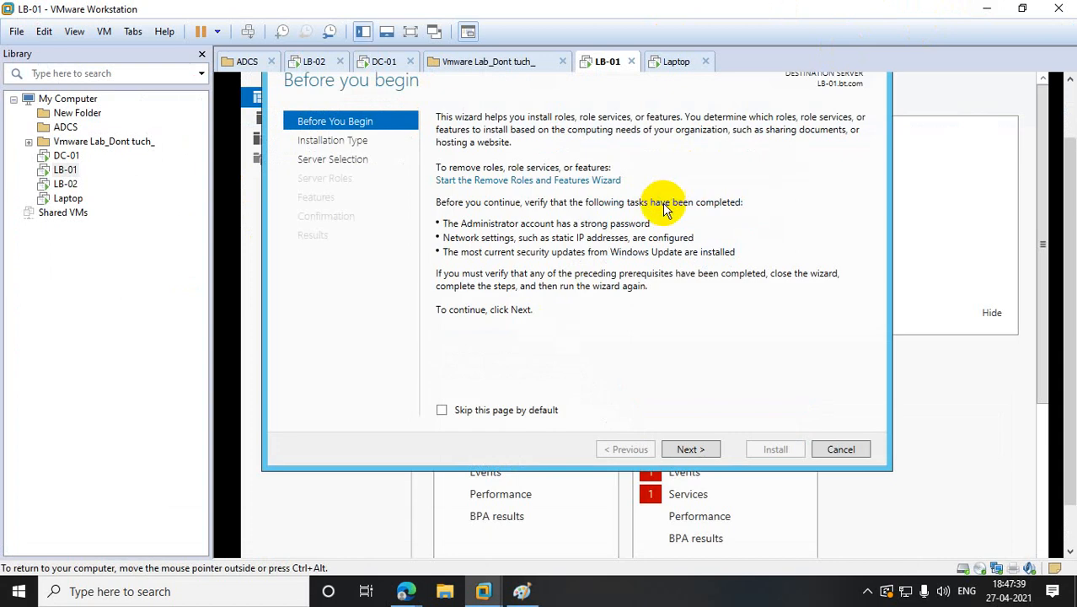
pyautogui.click(687, 450)
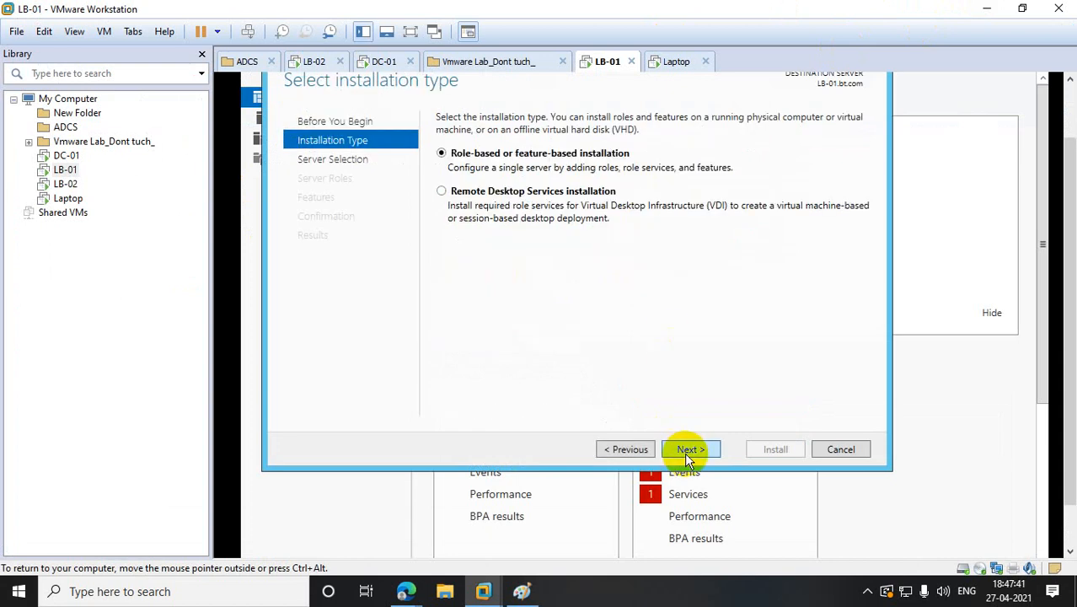
pyautogui.click(689, 449)
pyautogui.click(690, 449)
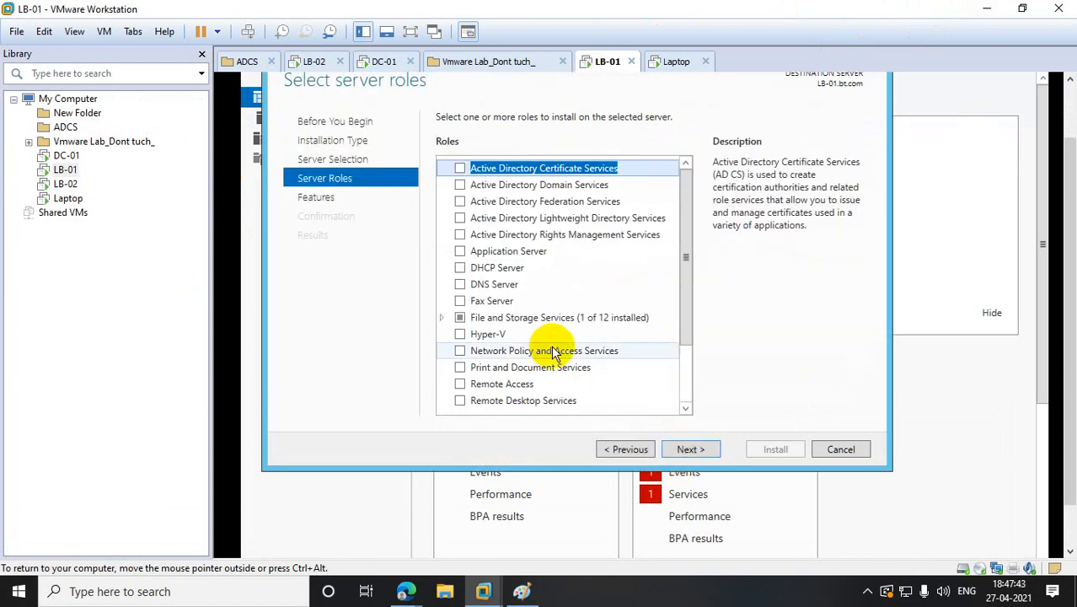
pyautogui.moveTo(683, 276); pyautogui.dragTo(682, 393)
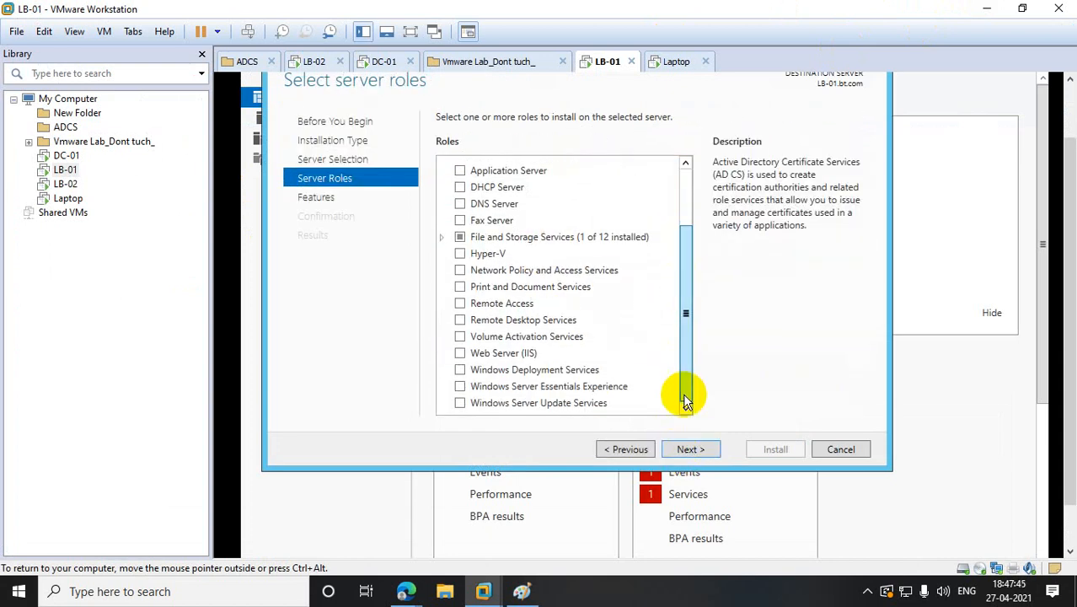
pyautogui.click(460, 353)
pyautogui.click(621, 380)
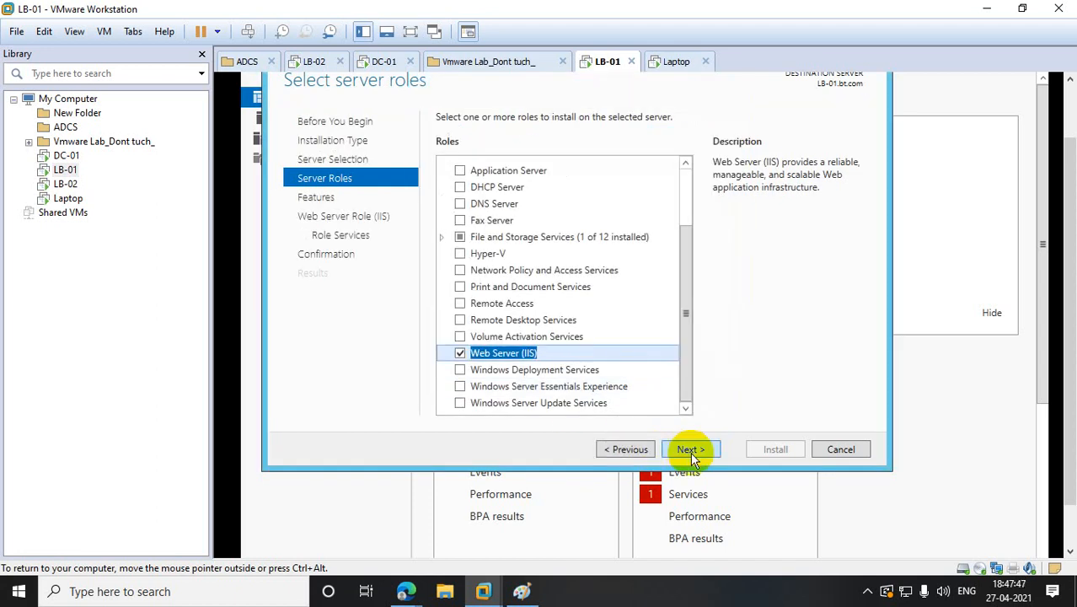
# - Finish the wizard to install IIS on LB-01, then switch to LB-02
pyautogui.click(689, 449)
pyautogui.click(689, 449)
pyautogui.click(689, 449)
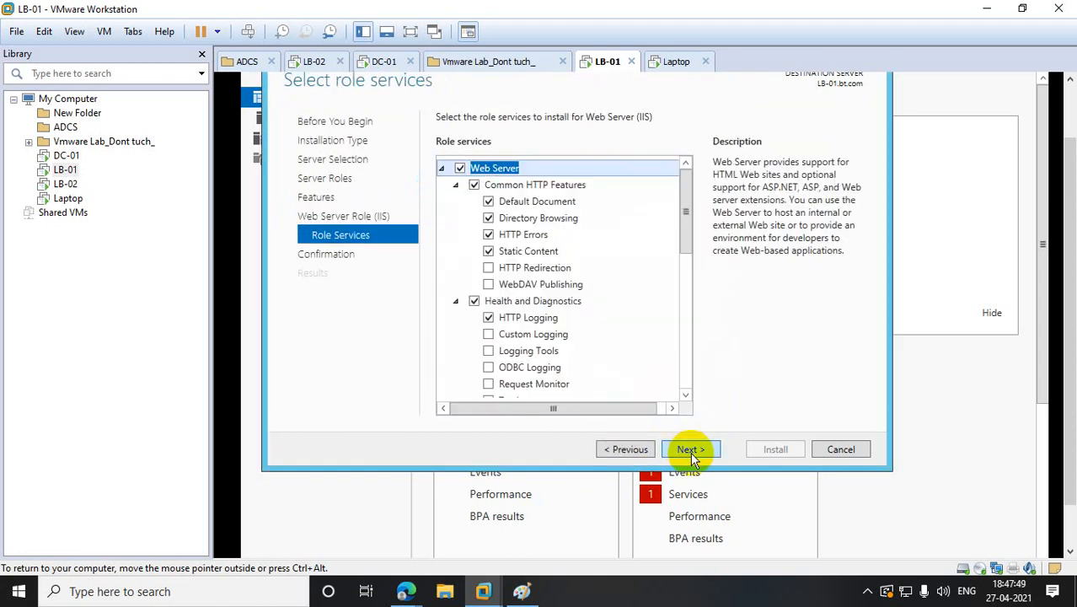
pyautogui.click(690, 451)
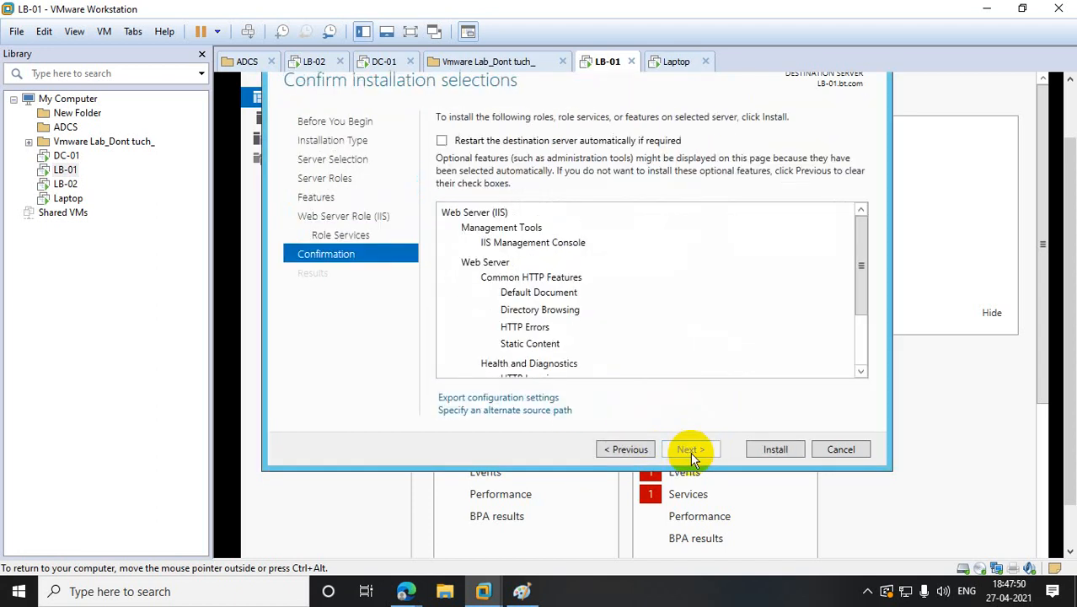
pyautogui.click(761, 453)
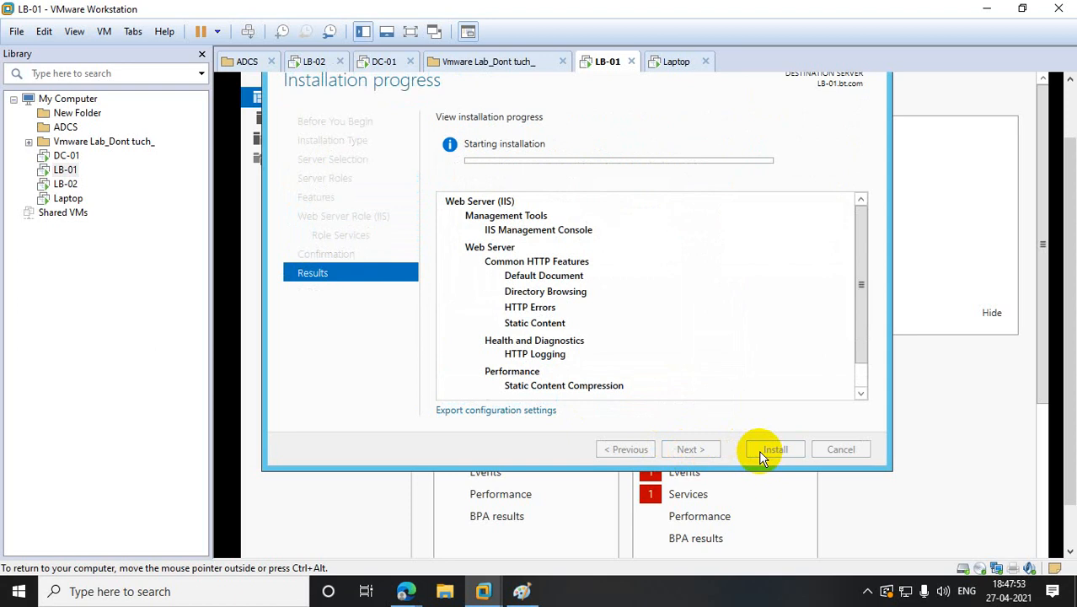
pyautogui.click(66, 184)
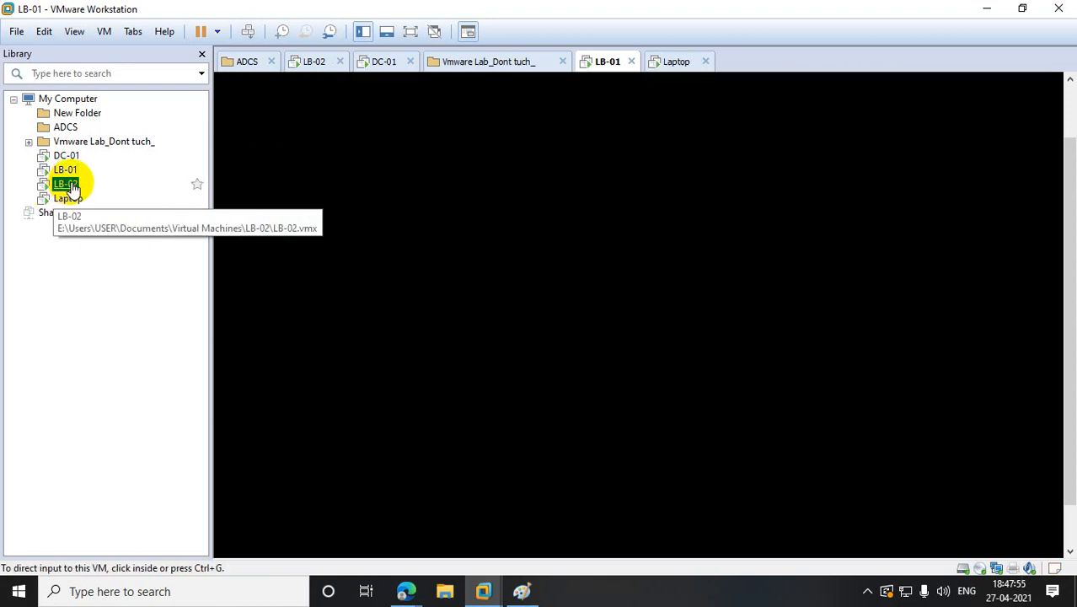
# - Send Ctrl+Alt+Del to LB-02 and sign in as Administrator via Other user with the account password
pyautogui.rightClick(63, 183)
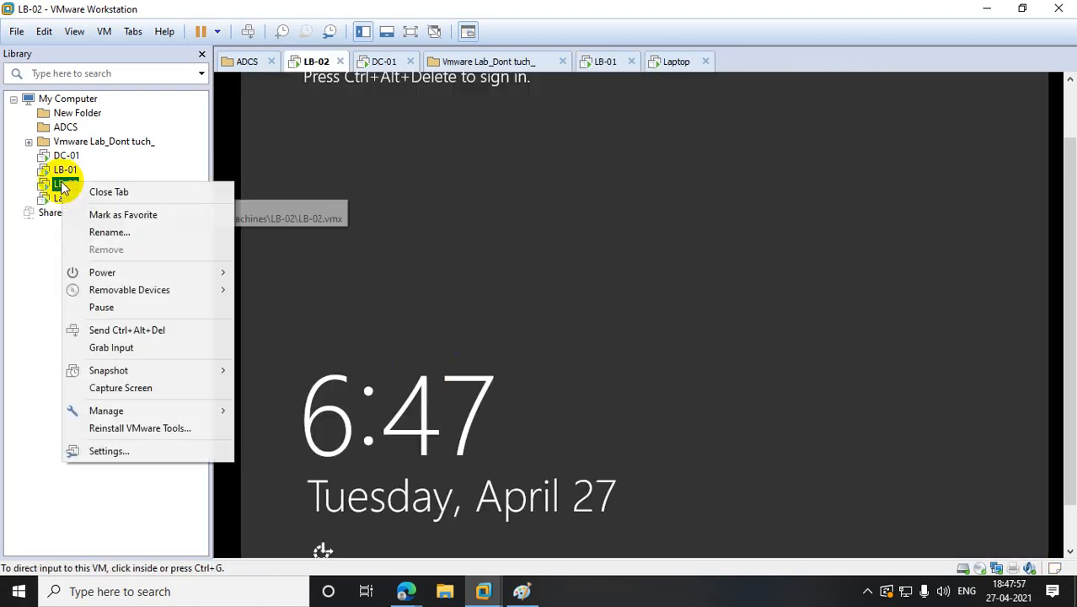
pyautogui.click(155, 329)
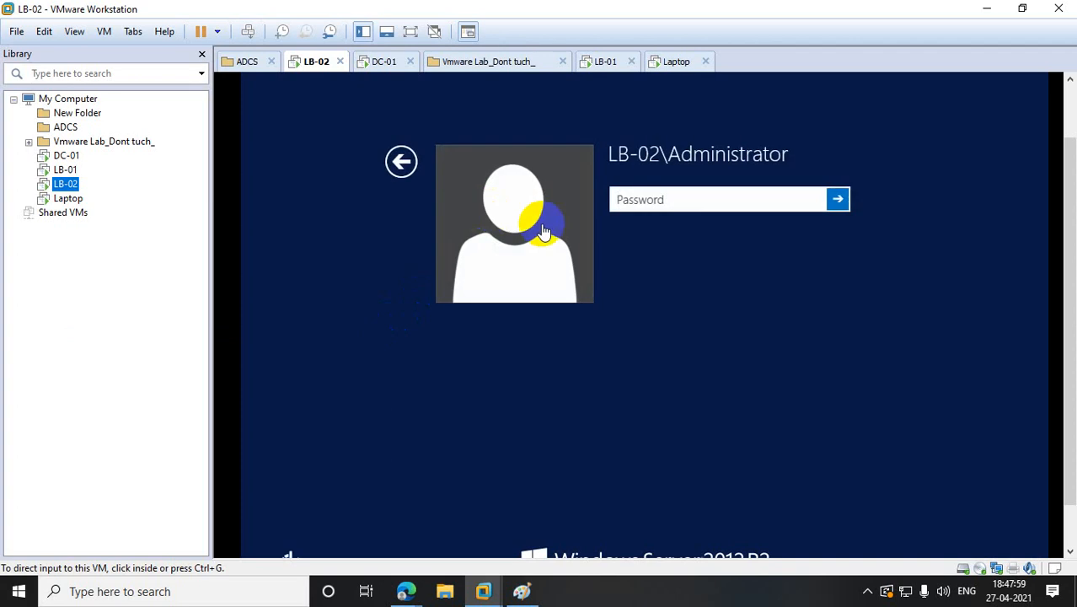
pyautogui.click(660, 200)
pyautogui.click(401, 161)
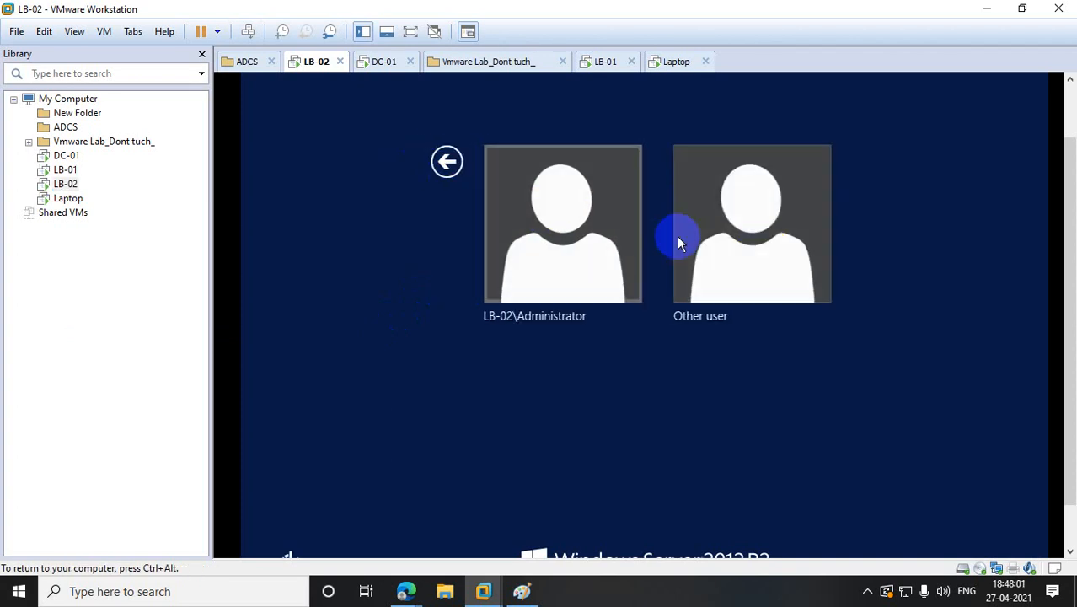
pyautogui.click(758, 243)
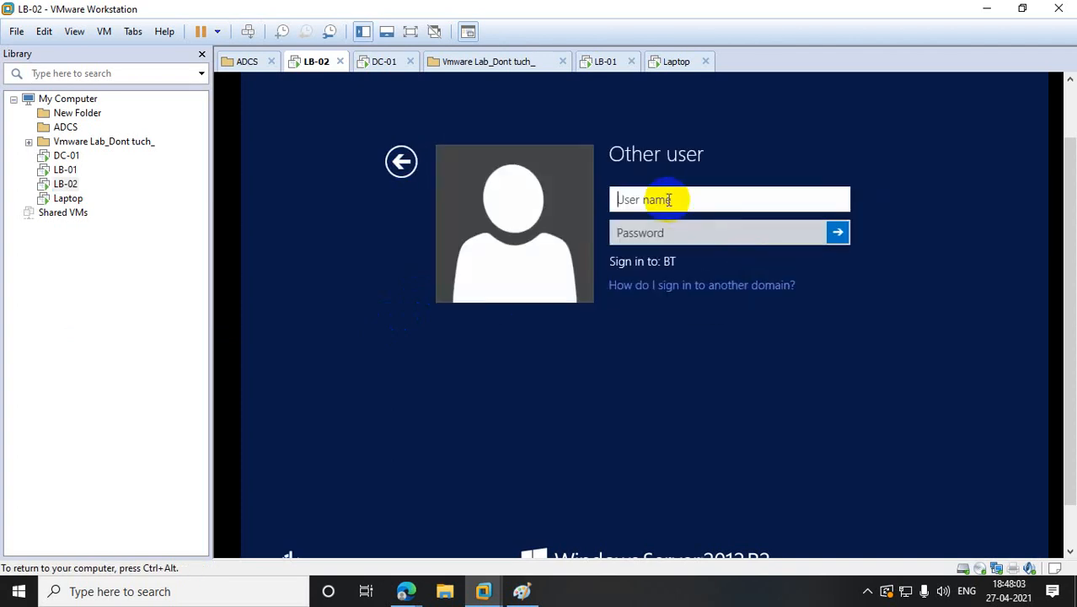
pyautogui.write('Administrator')
pyautogui.press('Tab')
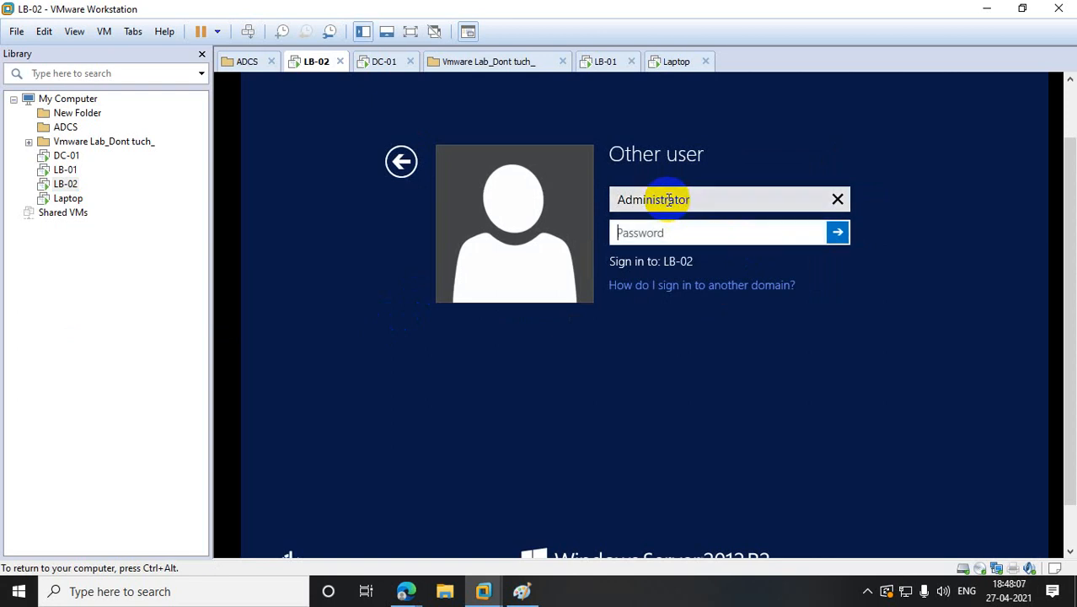
pyautogui.write('Password@1')
pyautogui.press('Return')
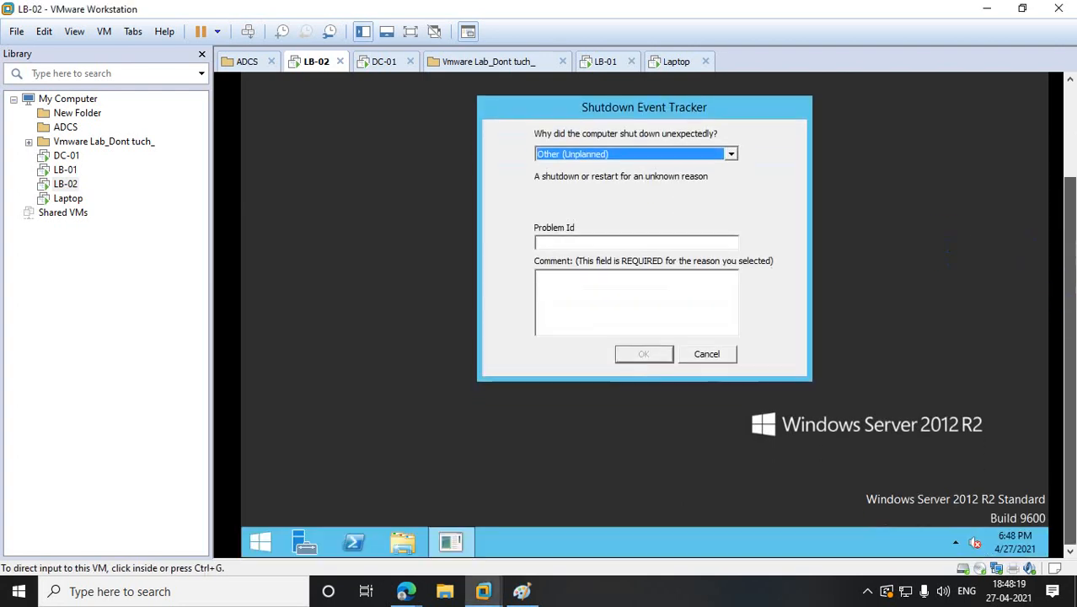
# - Cancel LB-02's shutdown prompt, launch Server Manager, and close its inventory-collecting notices
pyautogui.click(707, 354)
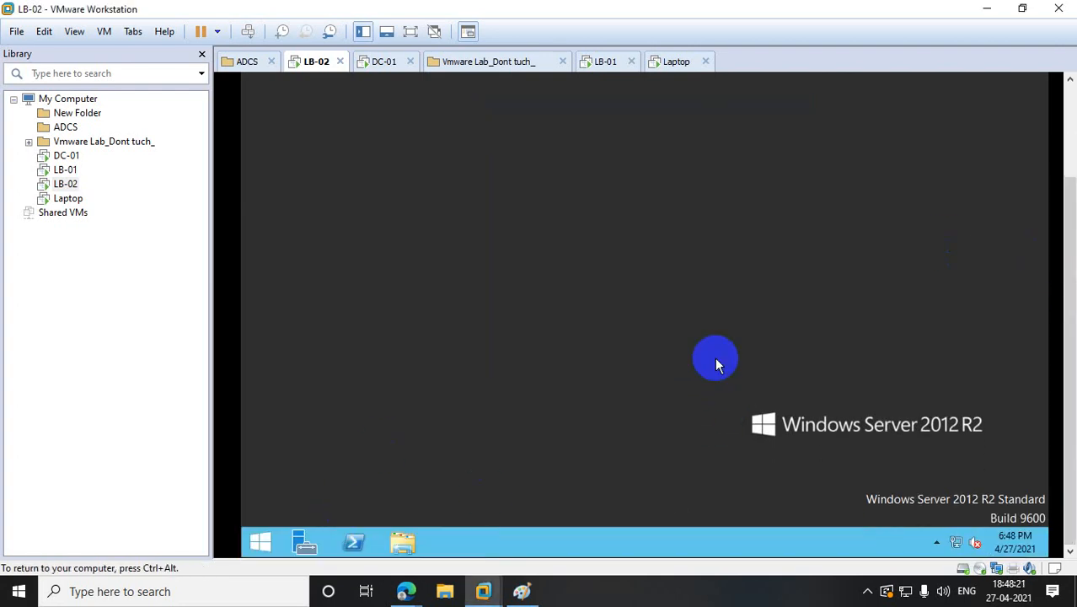
pyautogui.click(305, 542)
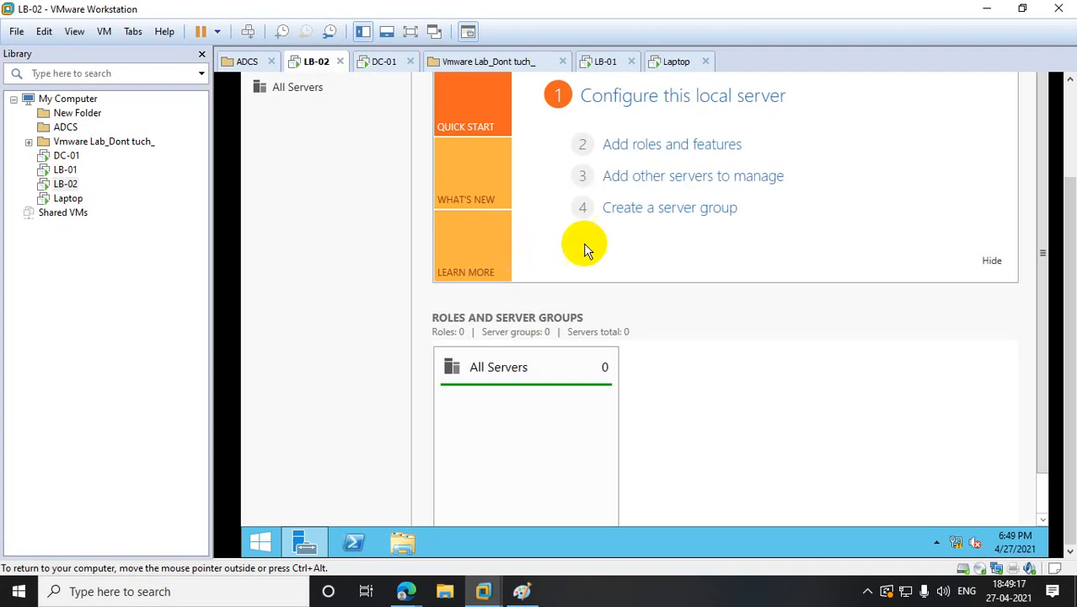
pyautogui.click(665, 146)
pyautogui.click(830, 202)
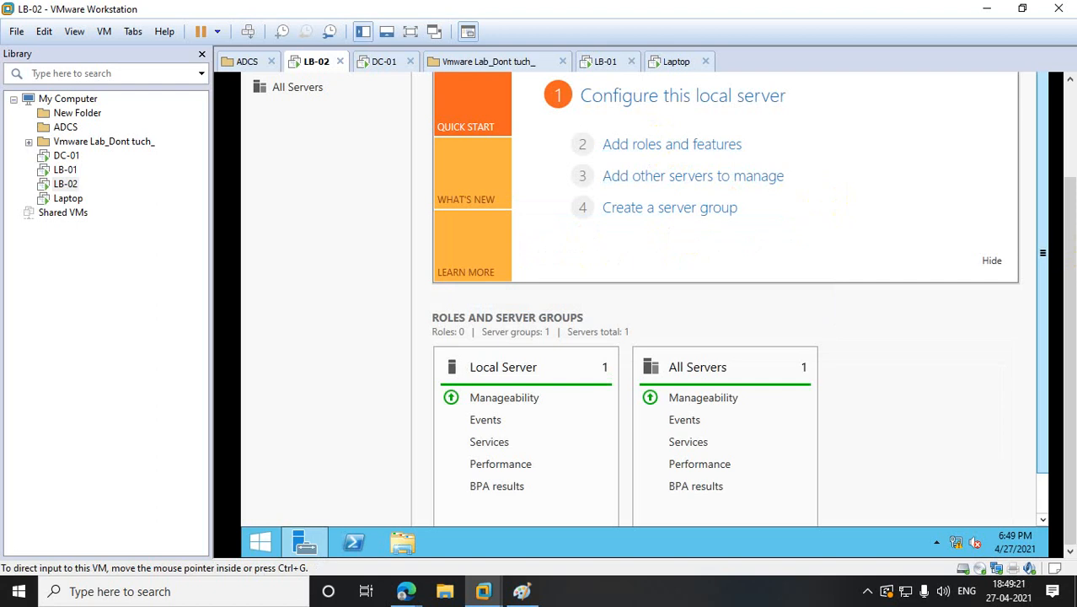
pyautogui.moveTo(1068, 276); pyautogui.dragTo(1053, 170)
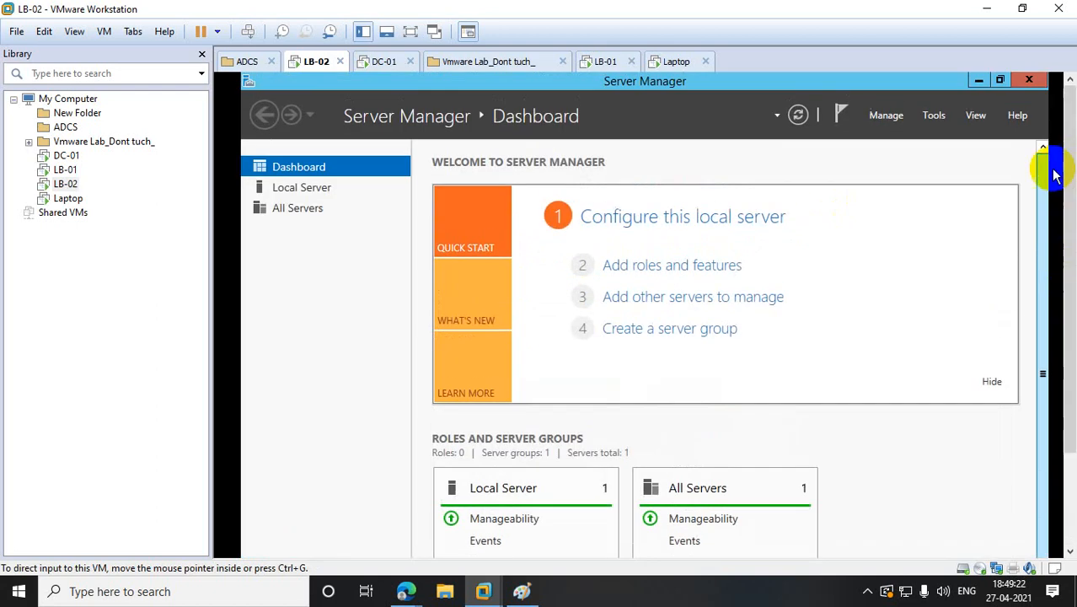
pyautogui.click(672, 266)
pyautogui.click(801, 421)
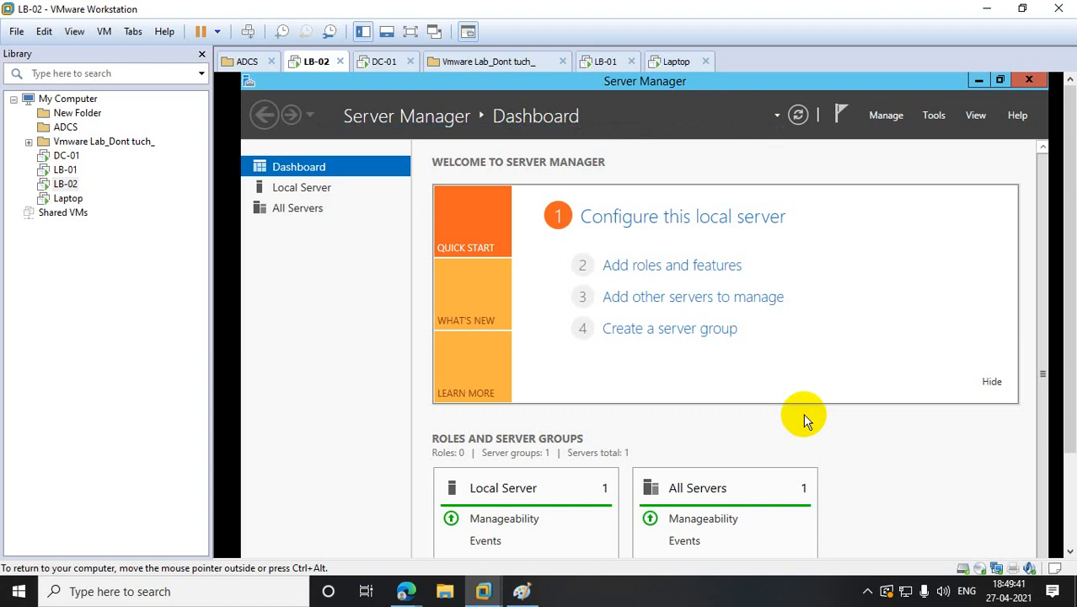
# - In LB-02's Add Roles wizard, select Web Server (IIS) with its required features
pyautogui.click(657, 268)
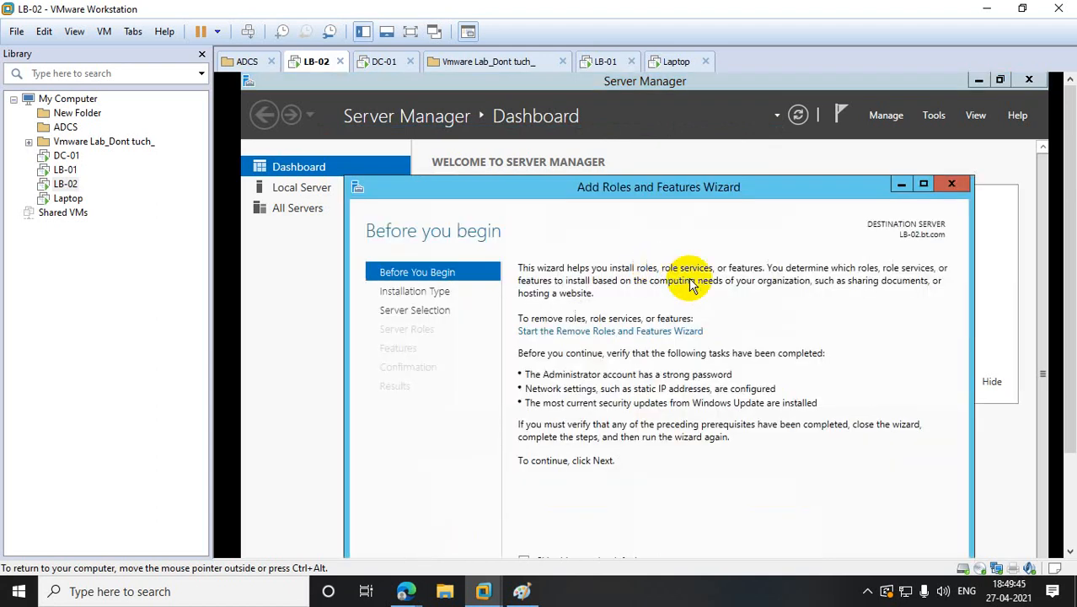
pyautogui.scroll(-2, 1057, 287)
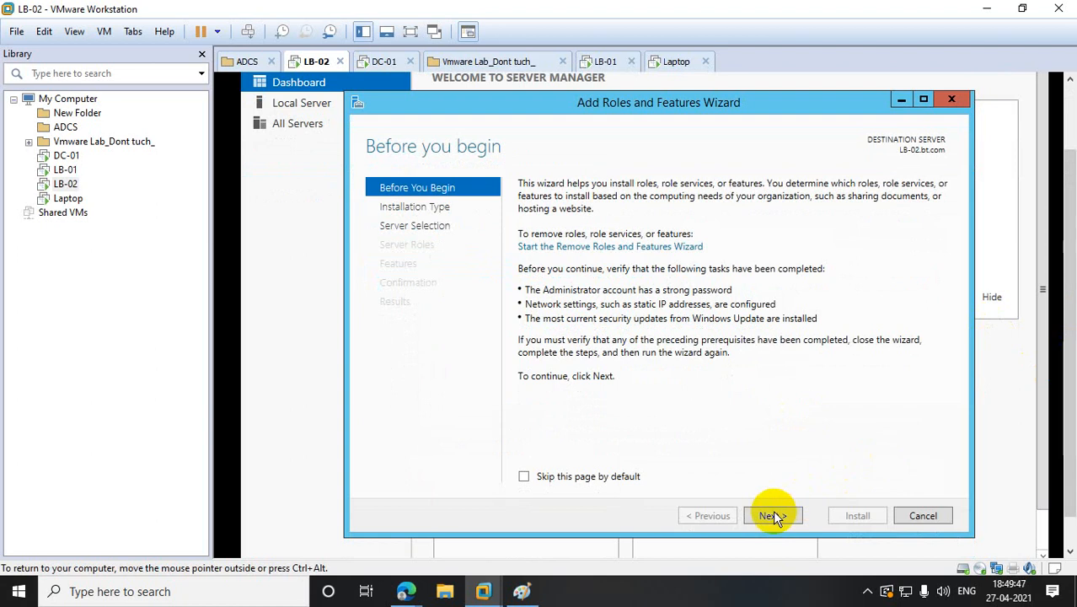
pyautogui.click(773, 512)
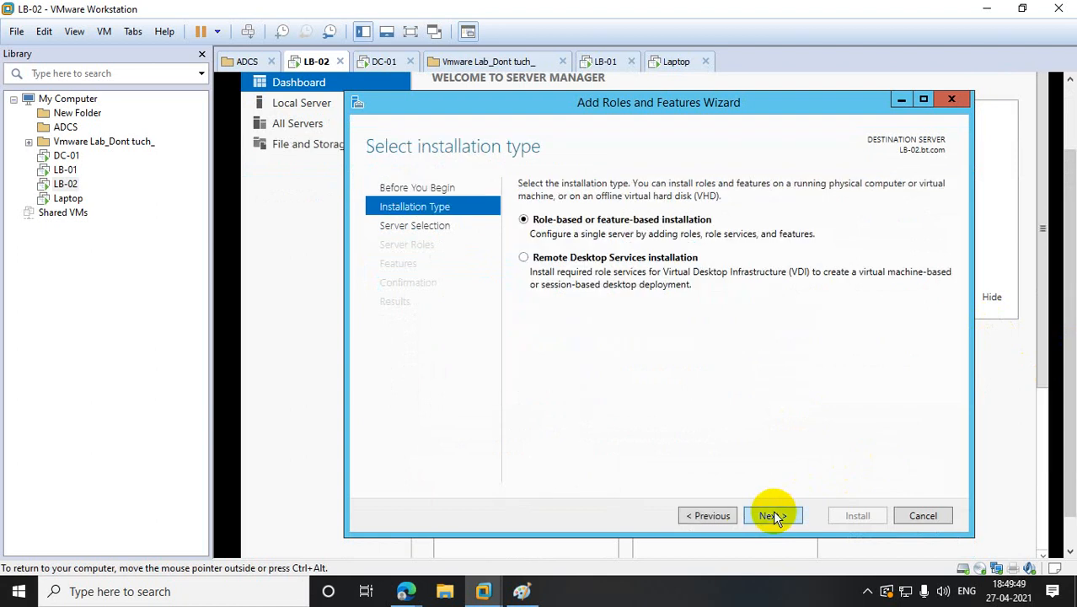
pyautogui.click(773, 514)
pyautogui.click(773, 515)
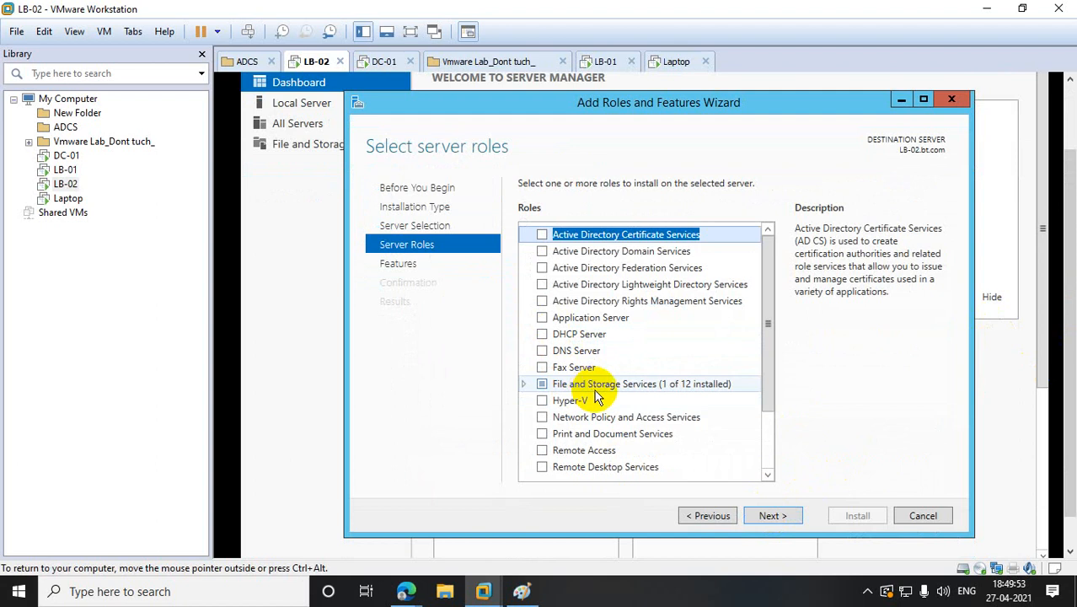
pyautogui.moveTo(772, 379); pyautogui.dragTo(769, 481)
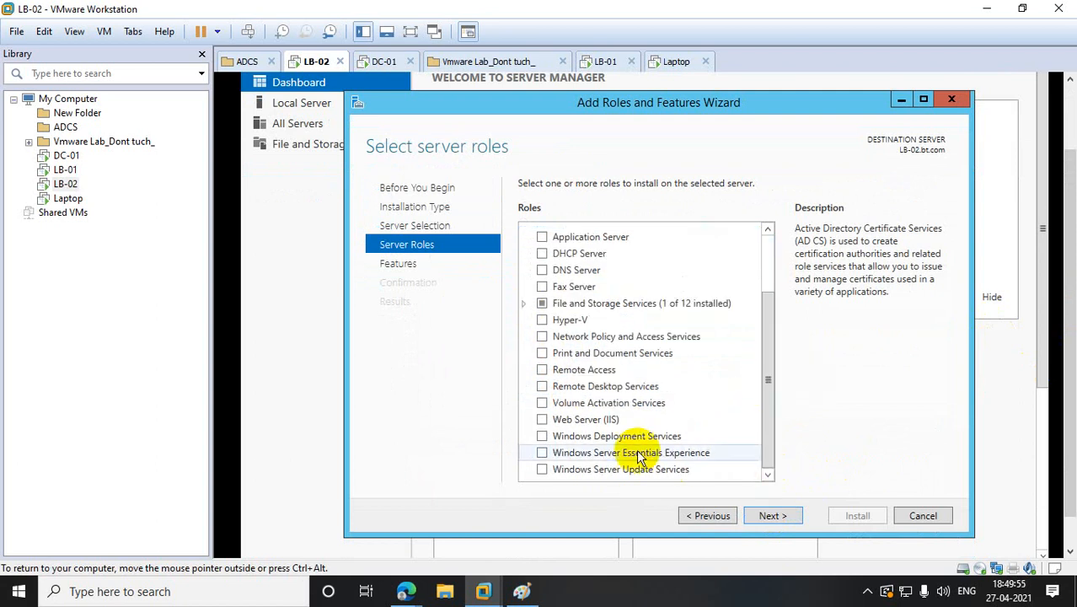
pyautogui.click(541, 414)
pyautogui.click(716, 450)
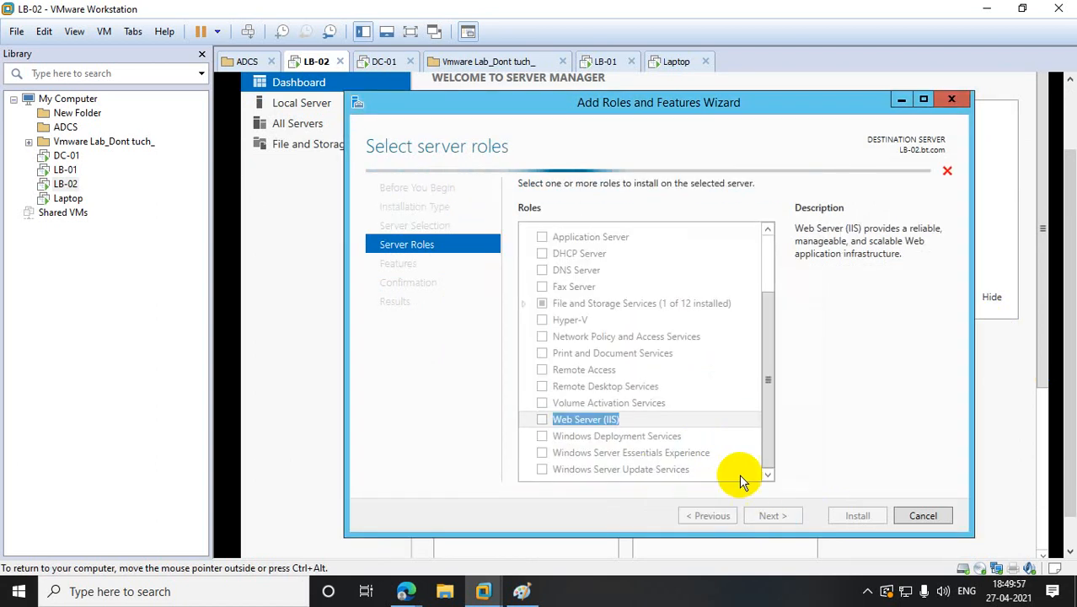
# - Finish the wizard to install IIS on LB-02, then switch to LB-01
pyautogui.click(774, 515)
pyautogui.click(780, 515)
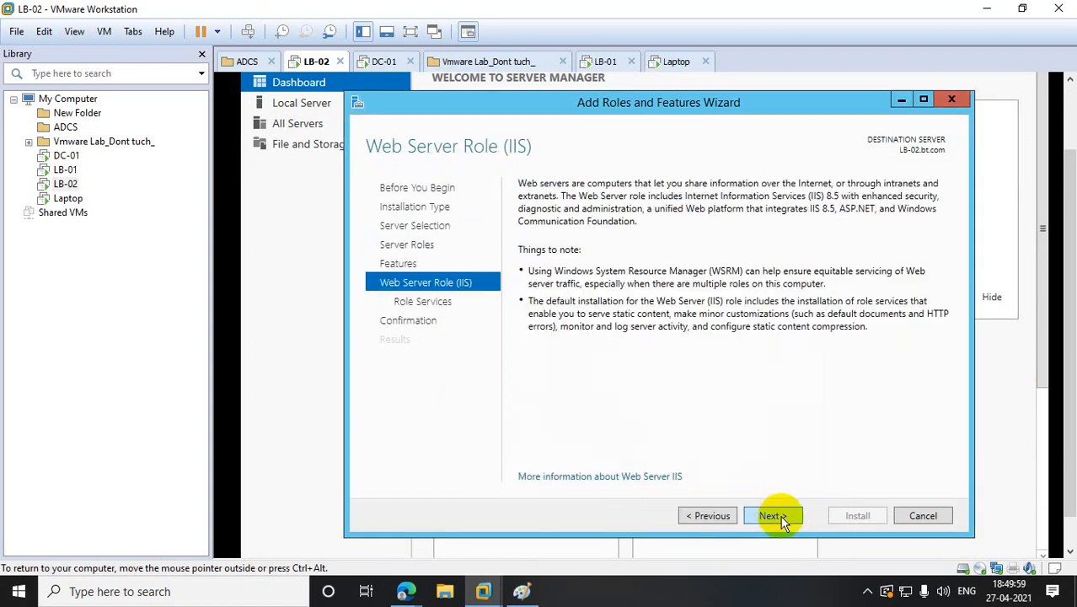
pyautogui.click(780, 515)
pyautogui.click(780, 515)
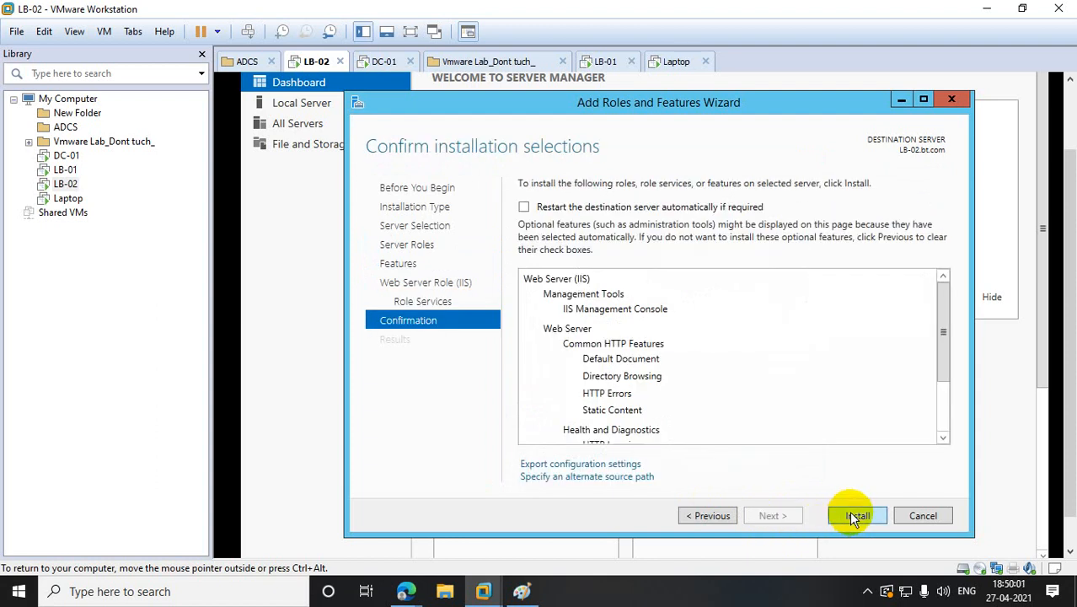
pyautogui.click(853, 516)
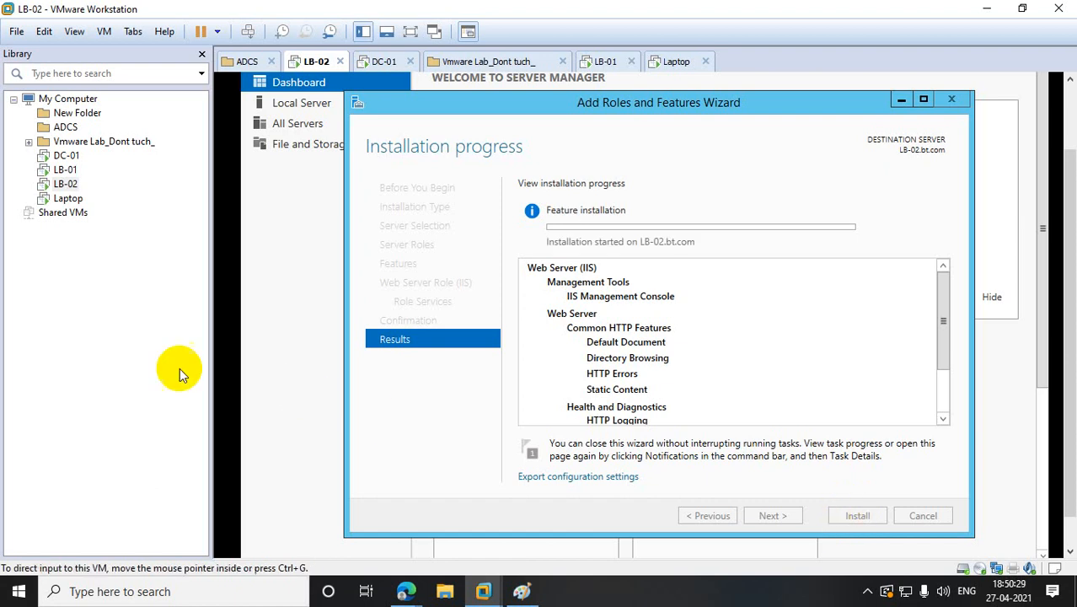
pyautogui.click(67, 172)
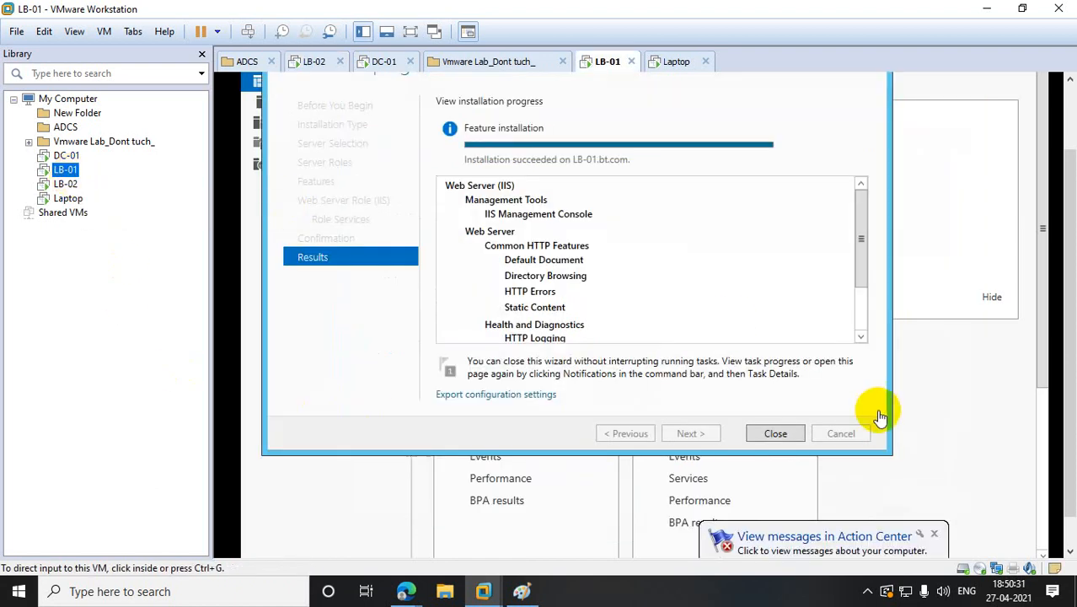
# - Close LB-01's finished IIS installation wizard and open the Run dialog
pyautogui.click(779, 434)
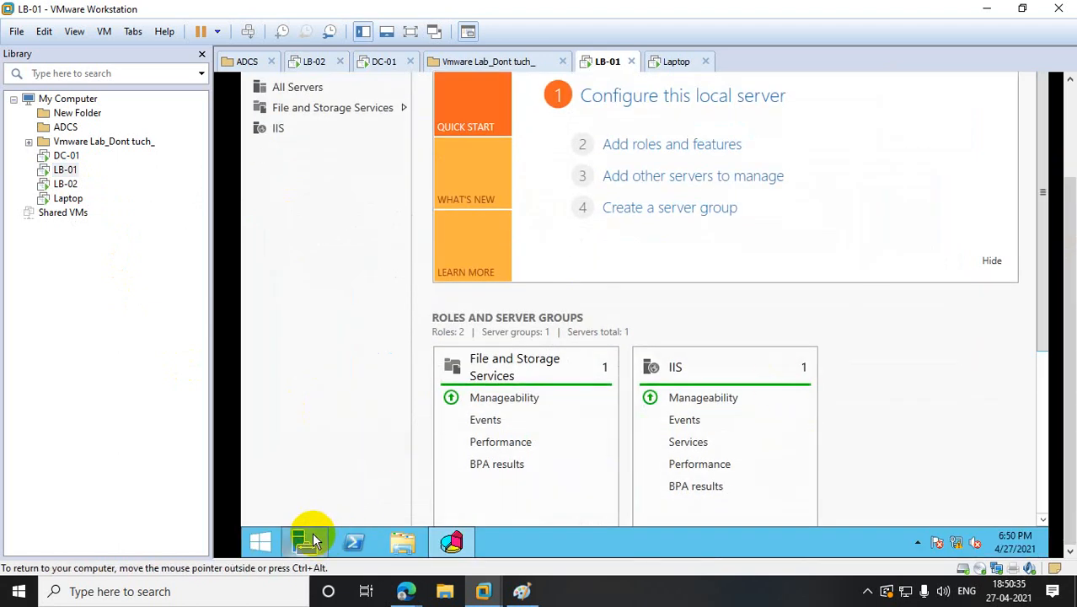
pyautogui.rightClick(259, 542)
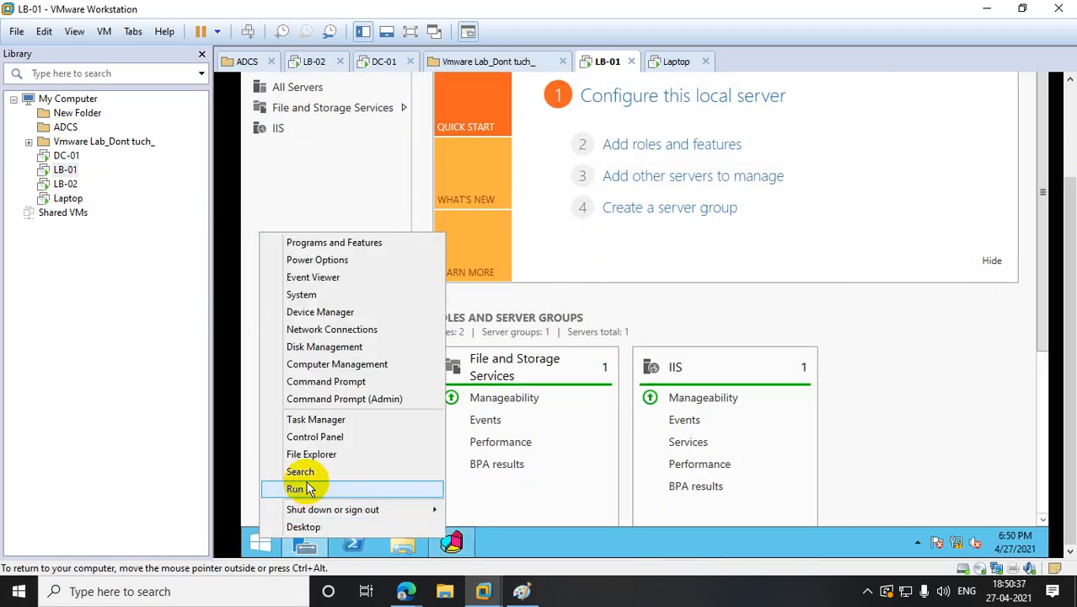
pyautogui.click(307, 488)
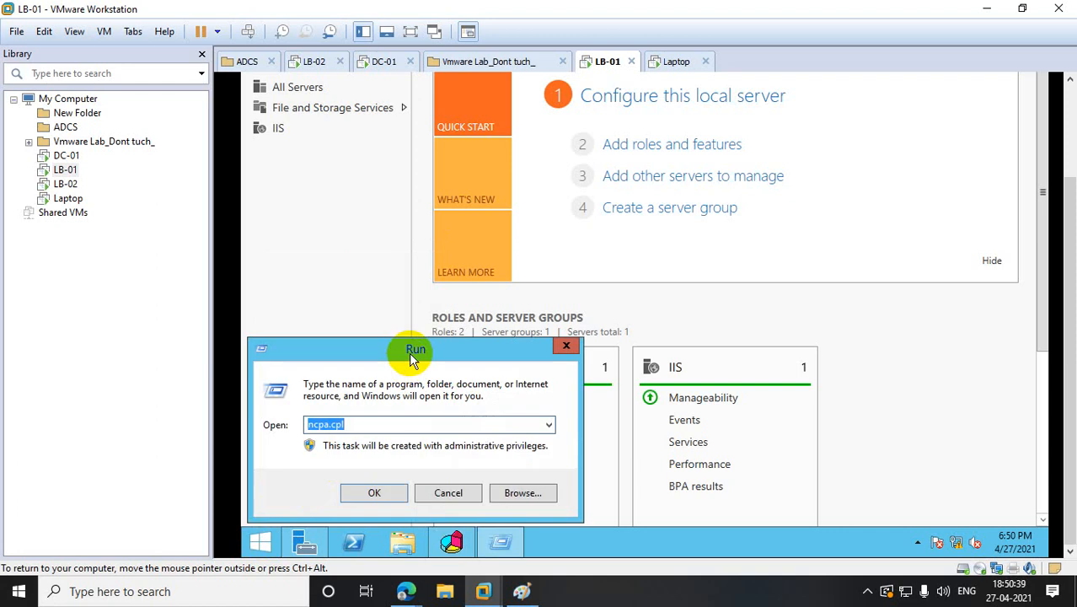
# - Search the Start screen for 'note' and run Notepad as administrator
pyautogui.click(260, 543)
pyautogui.moveTo(1068, 207); pyautogui.dragTo(1064, 108)
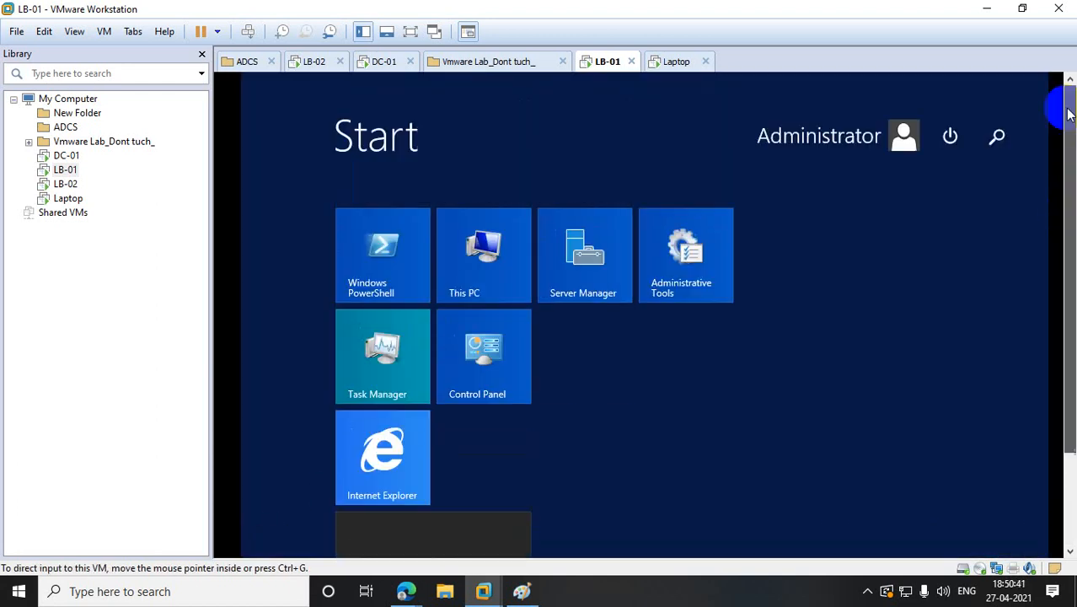
pyautogui.click(999, 139)
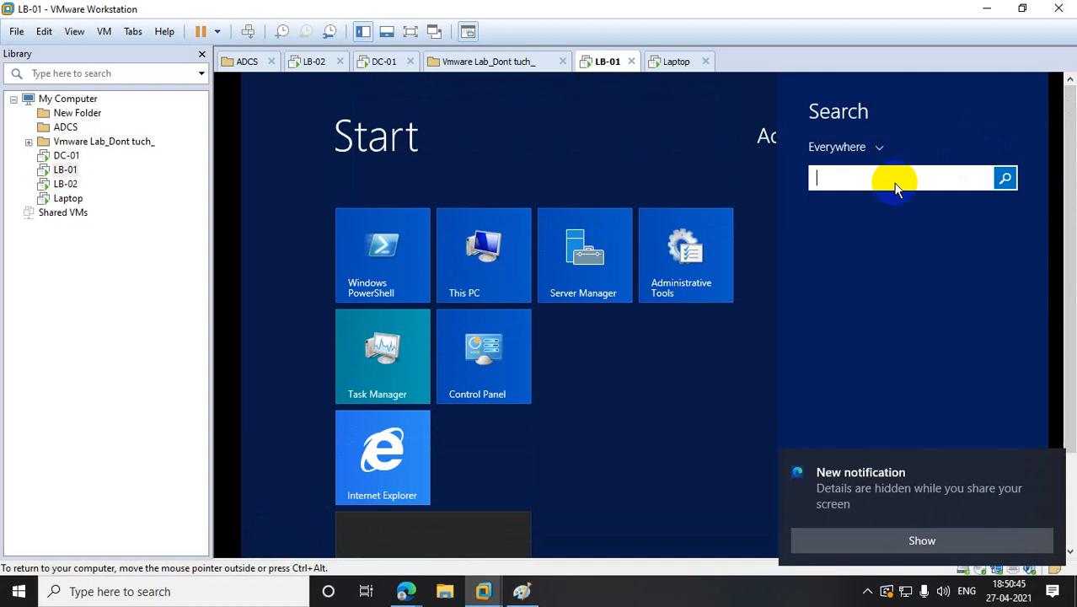
pyautogui.click(894, 186)
pyautogui.click(895, 185)
pyautogui.write('notepad')
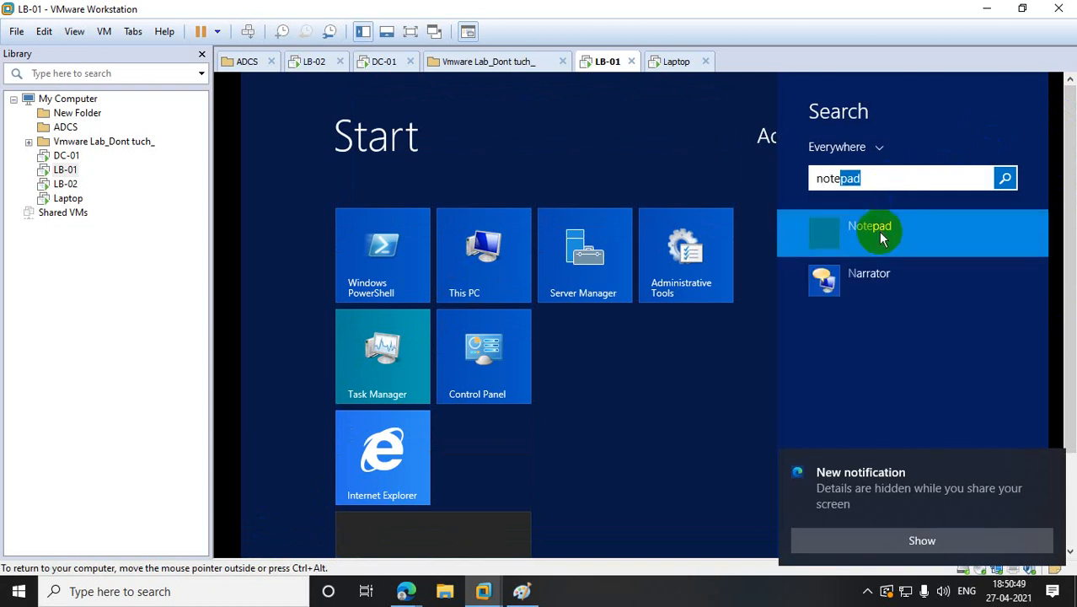
pyautogui.rightClick(859, 247)
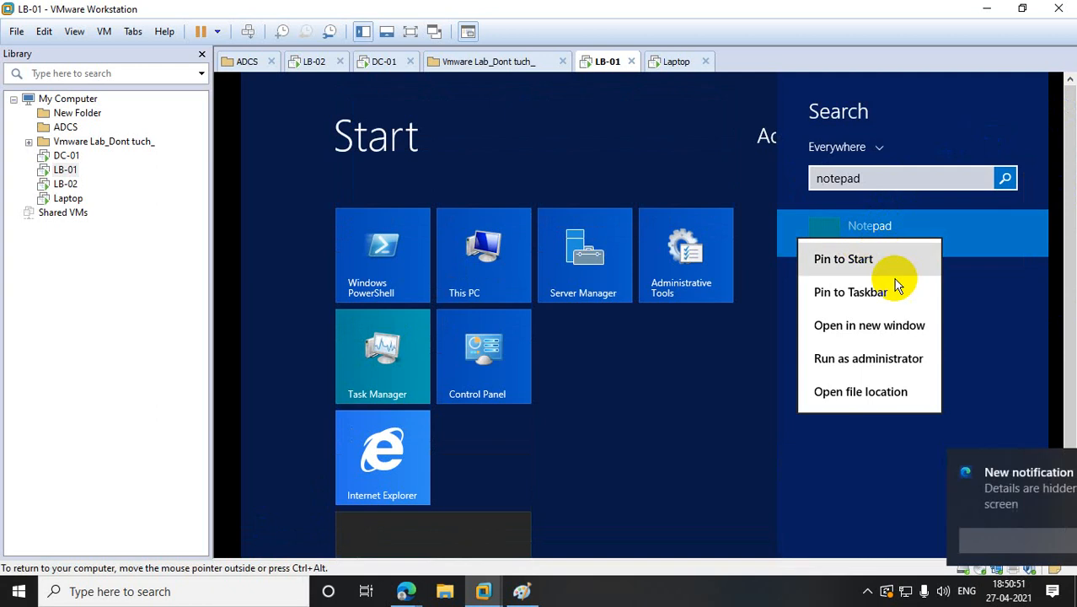
pyautogui.click(894, 367)
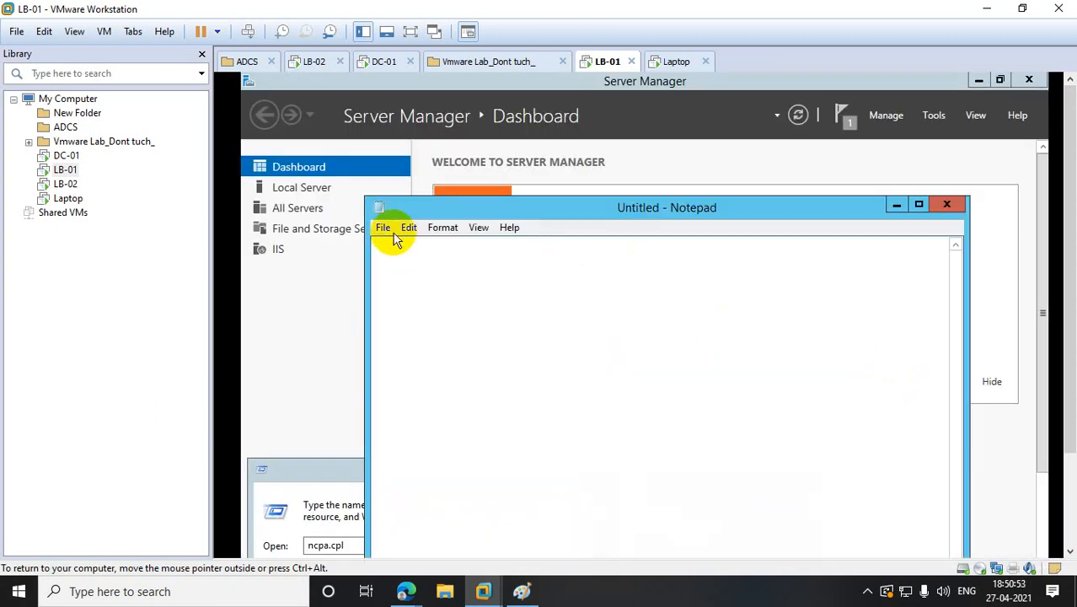
# - Open C:\inetpub\wwwroot\iisstart in Notepad, showing All Files
pyautogui.click(383, 227)
pyautogui.click(412, 265)
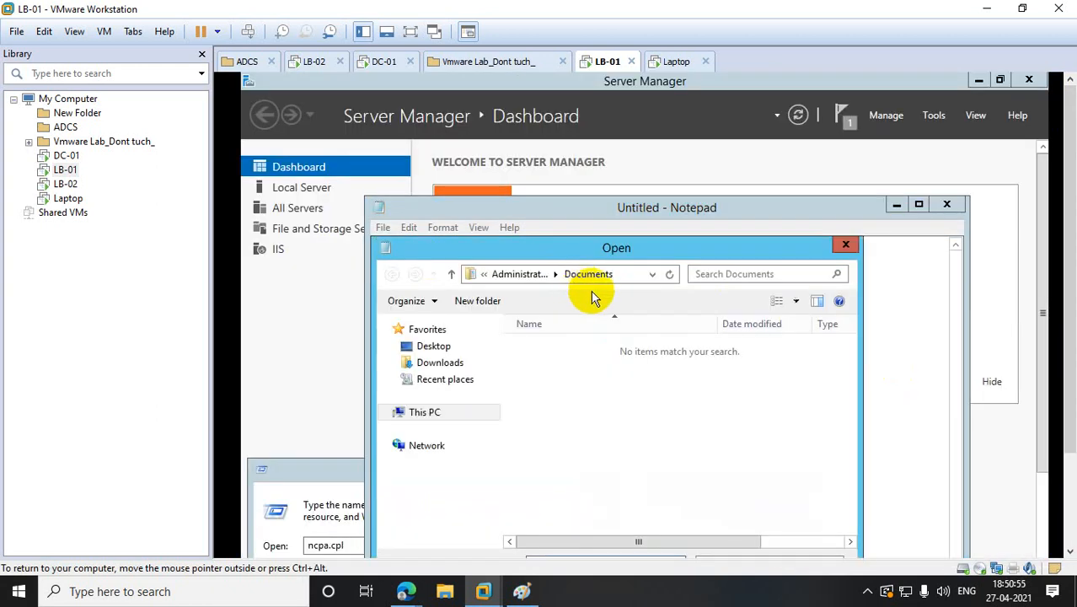
pyautogui.click(421, 413)
pyautogui.moveTo(852, 428); pyautogui.dragTo(863, 483)
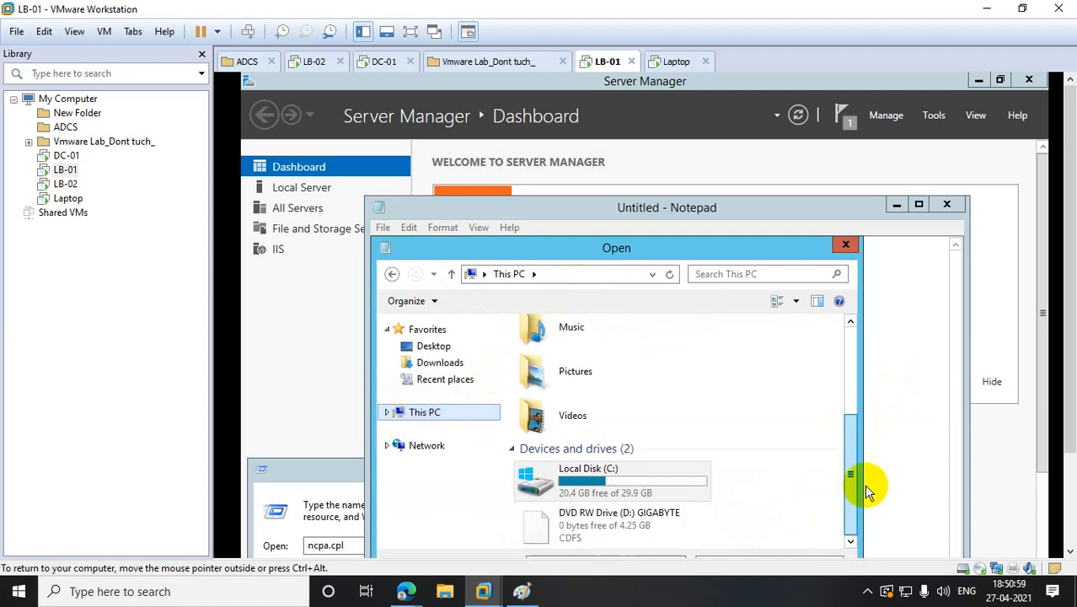
pyautogui.doubleClick(621, 478)
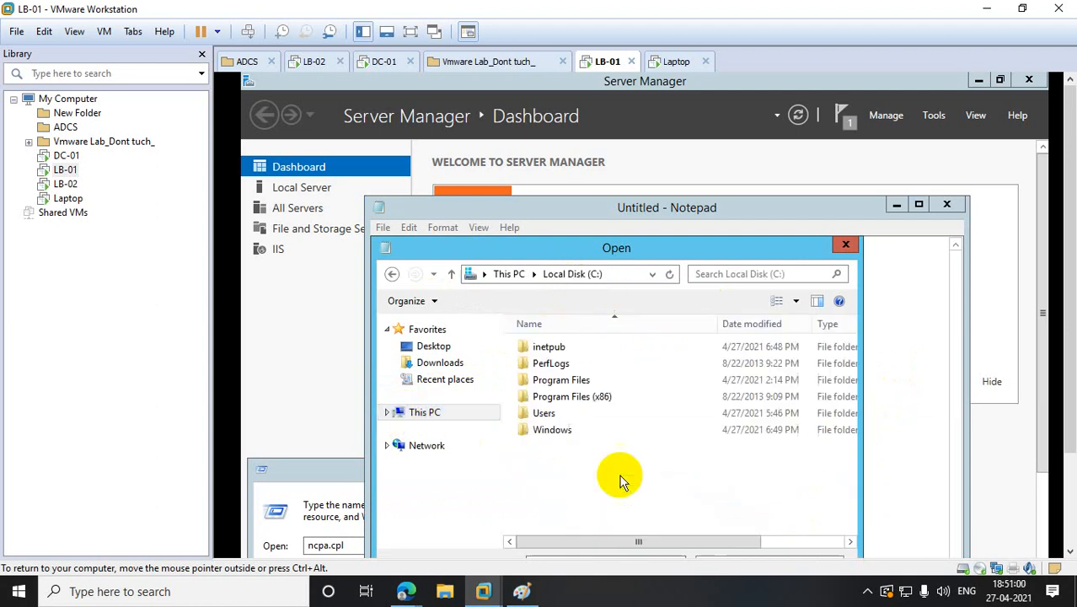
pyautogui.doubleClick(546, 348)
pyautogui.doubleClick(551, 412)
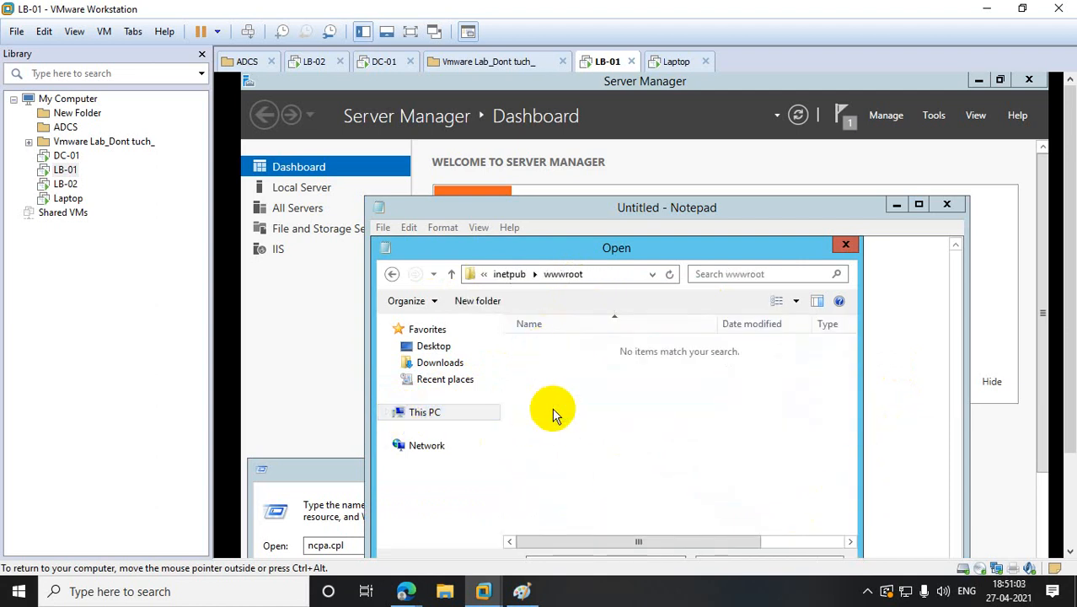
pyautogui.moveTo(1069, 341); pyautogui.dragTo(1066, 428)
pyautogui.click(832, 468)
pyautogui.click(721, 490)
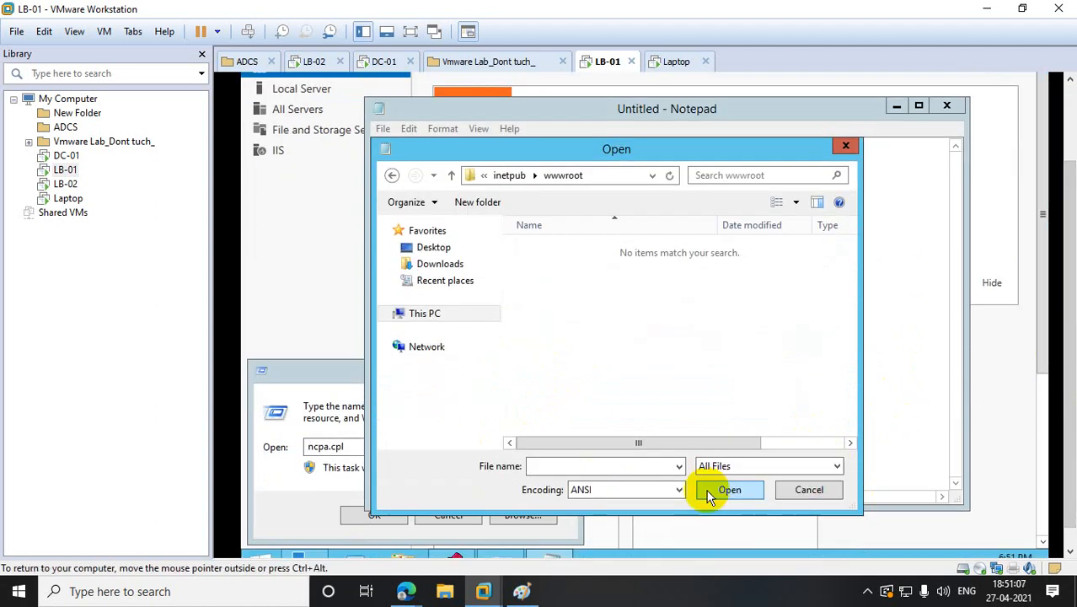
pyautogui.click(547, 270)
pyautogui.click(749, 493)
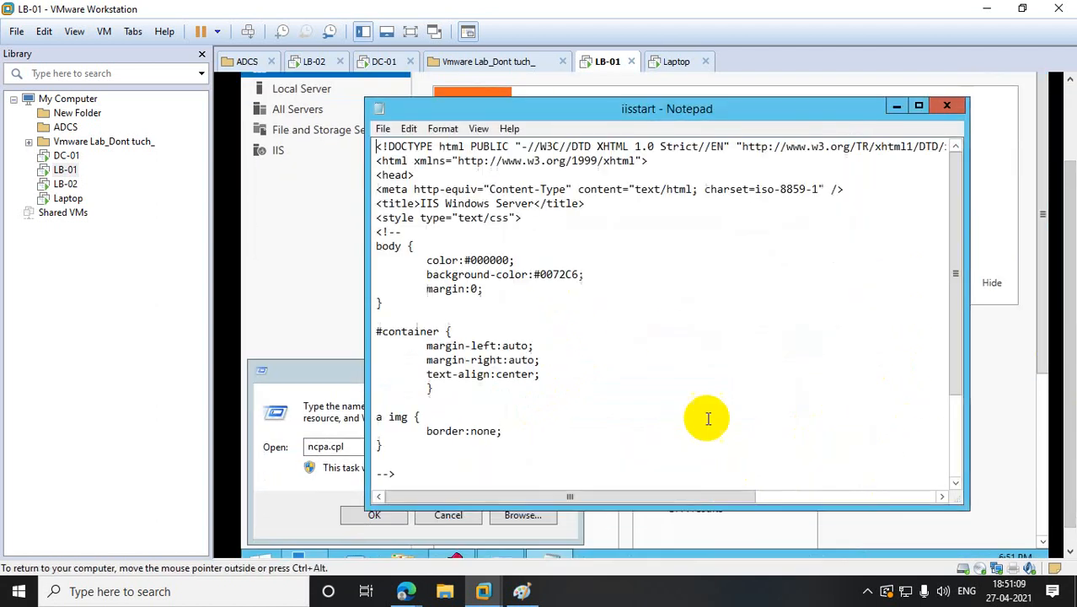
# - Replace the page content with 'This my website launching from LB-01', save, and close Notepad
pyautogui.hotkey('ctrl', 'a')
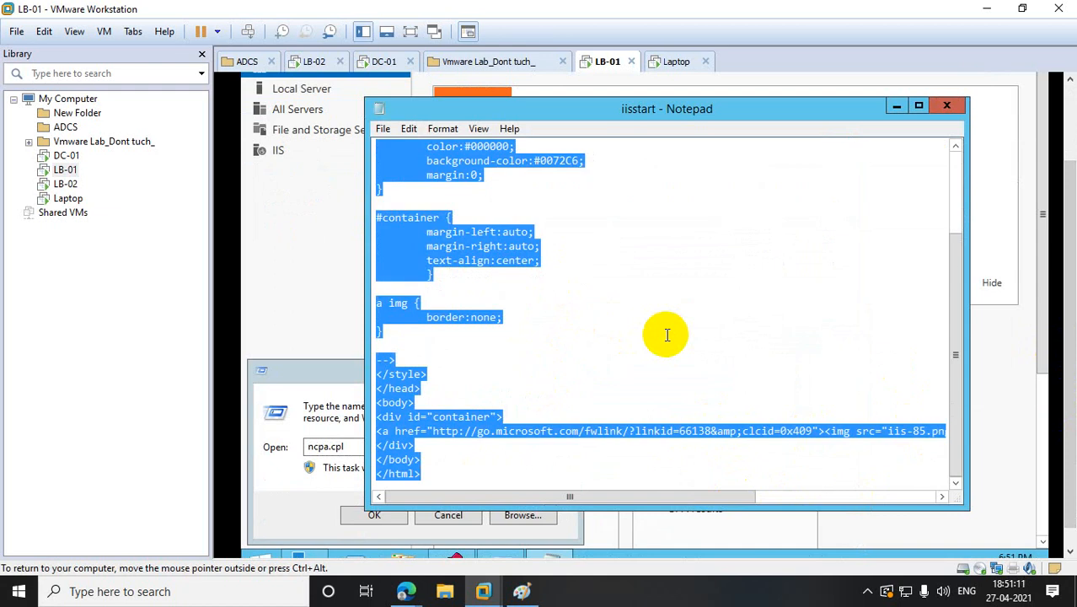
pyautogui.press('Delete')
pyautogui.write('This ')
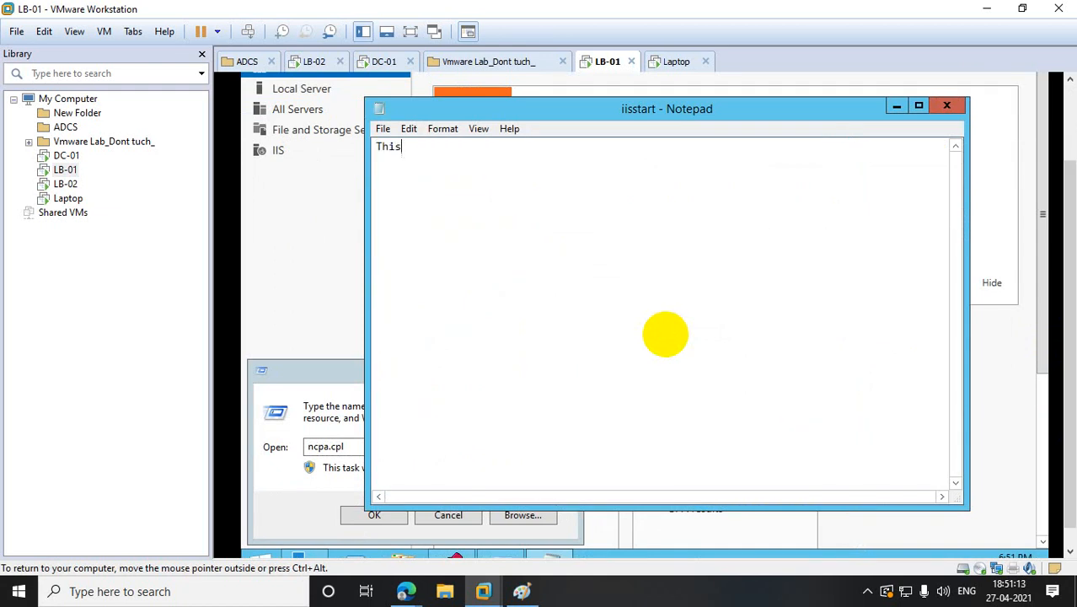
pyautogui.write('my website lau')
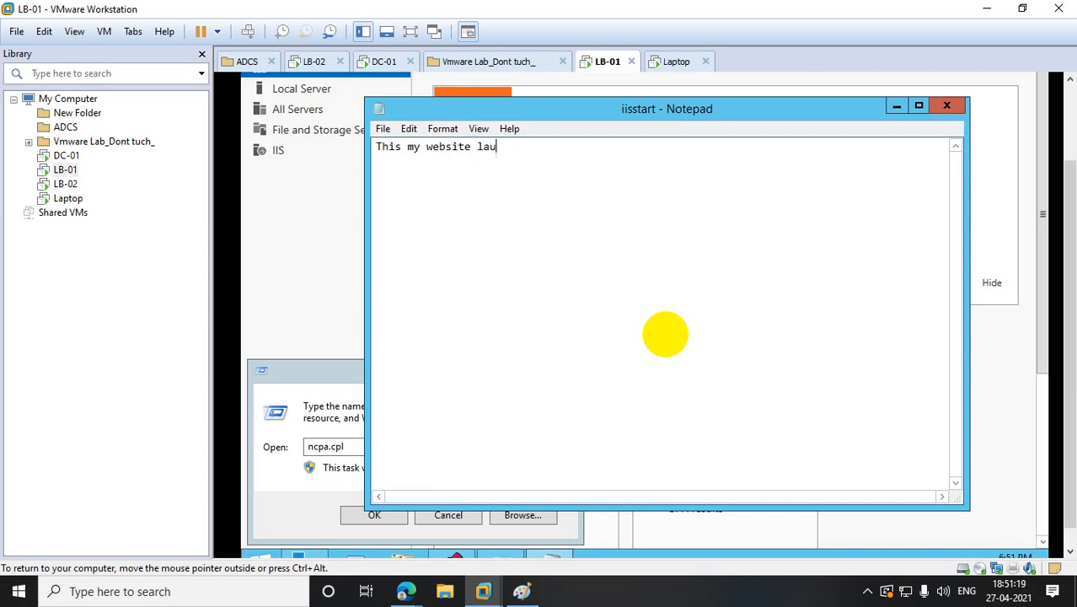
pyautogui.write('nching from LB')
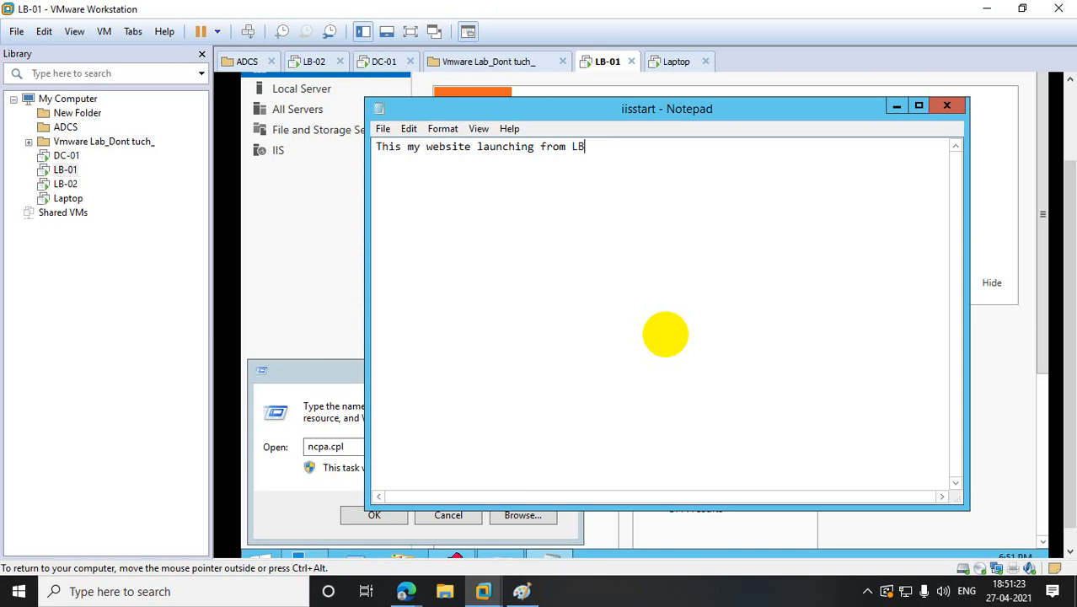
pyautogui.write('-01')
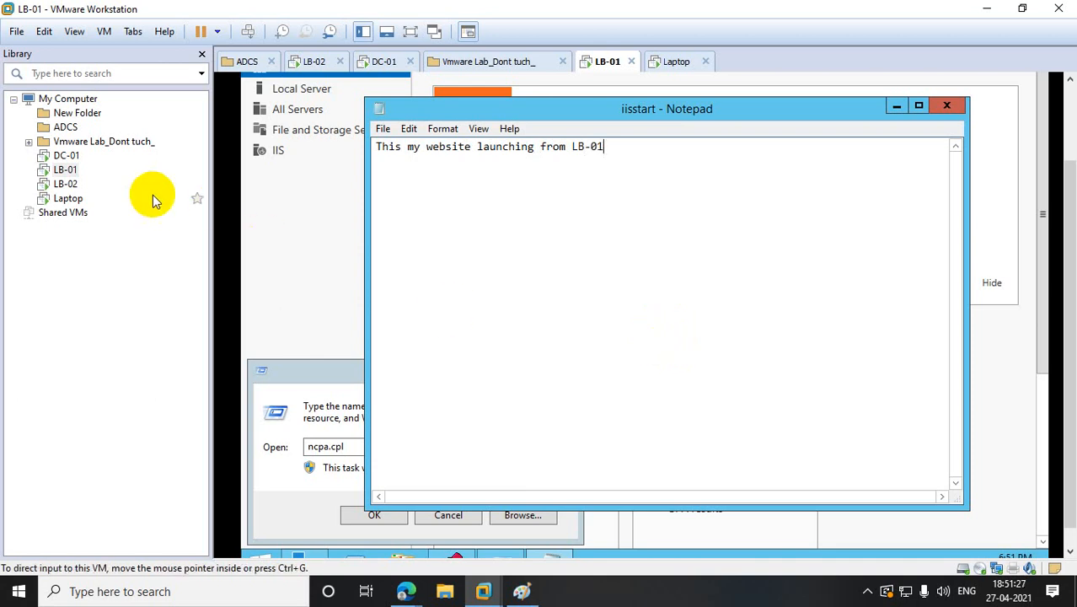
pyautogui.click(383, 129)
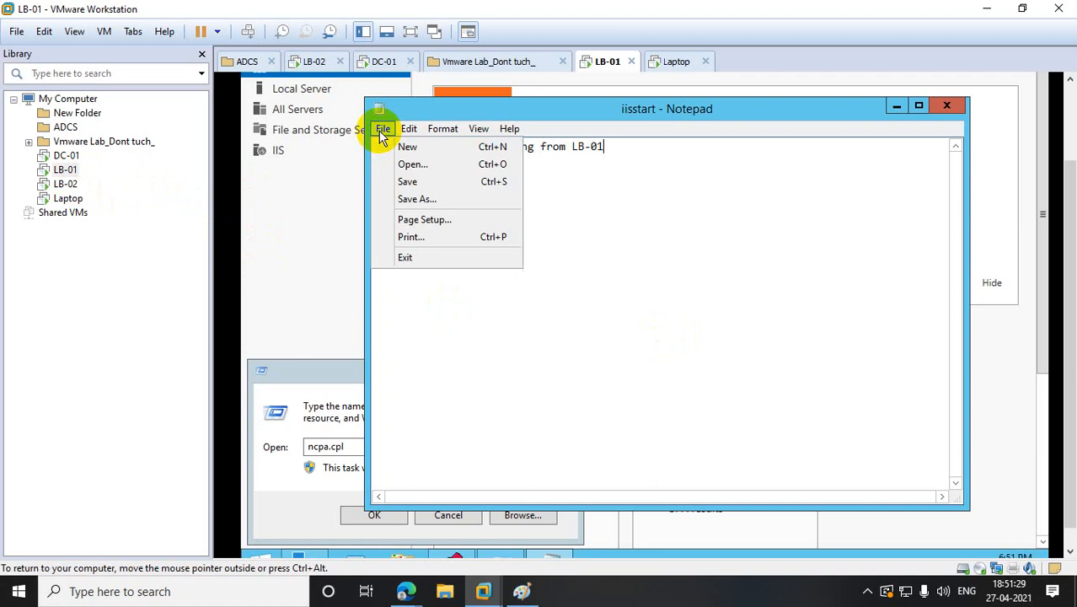
pyautogui.click(421, 182)
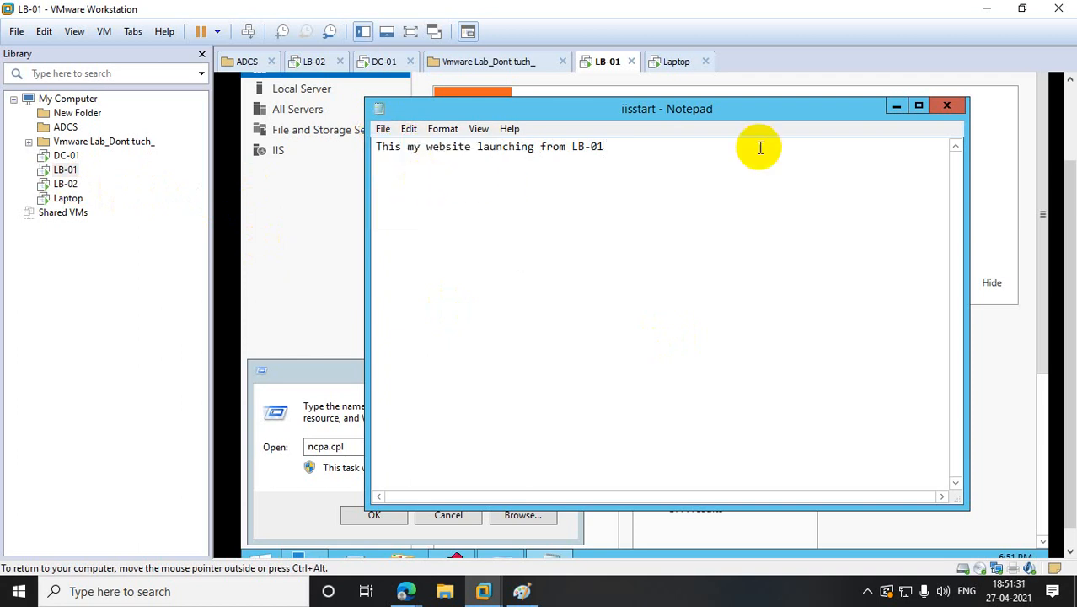
pyautogui.click(944, 108)
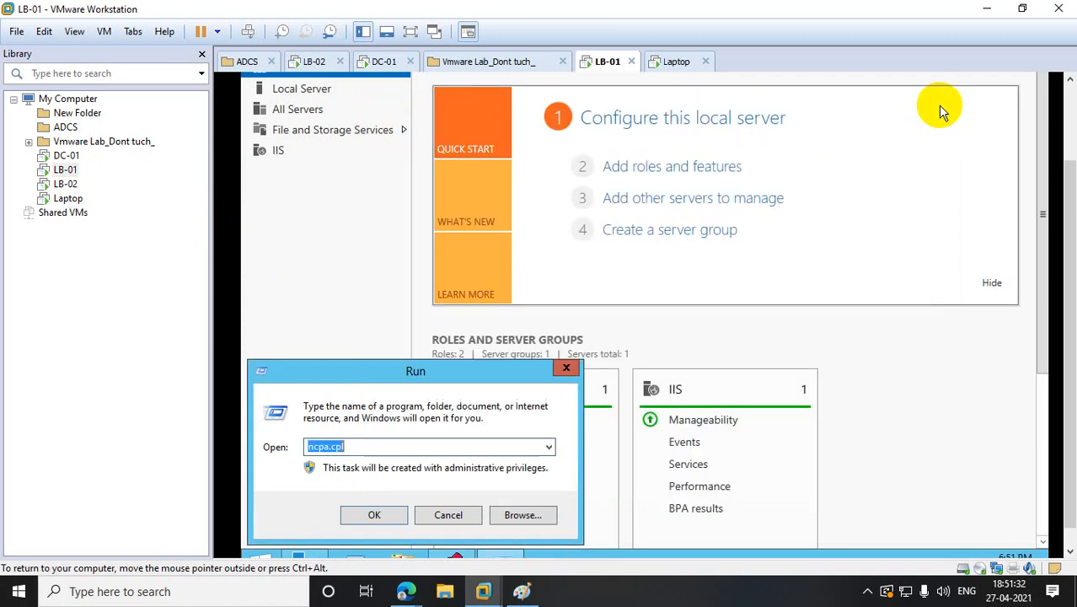
# - Launch IIS Manager on LB-01 with inetmgr after the misspelled 'intemgr' fails
pyautogui.click(564, 371)
pyautogui.moveTo(1068, 376); pyautogui.dragTo(1066, 437)
pyautogui.rightClick(272, 539)
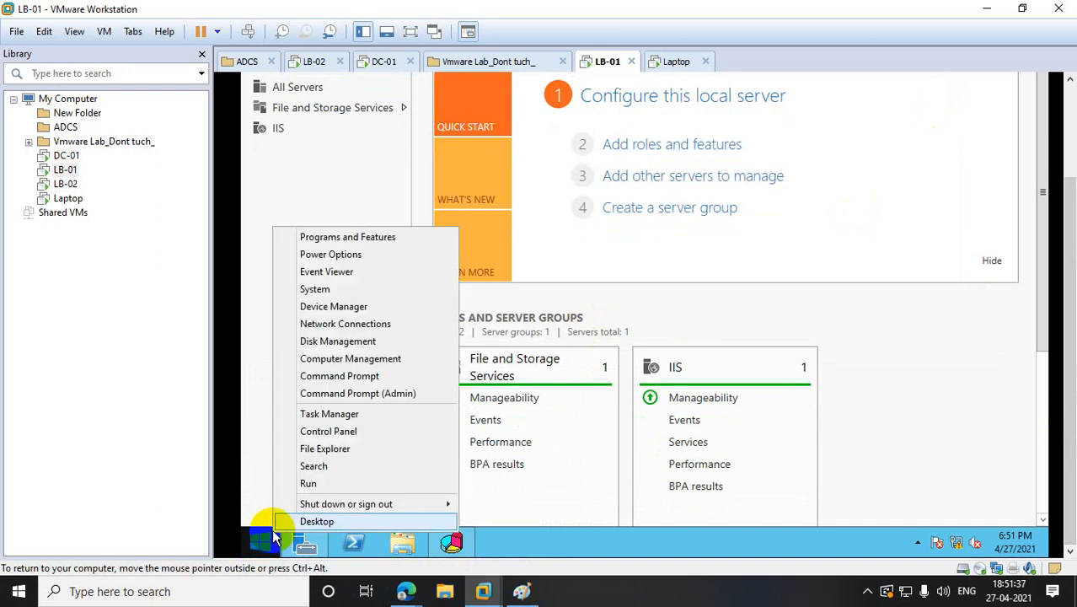
pyautogui.click(320, 482)
pyautogui.write('i')
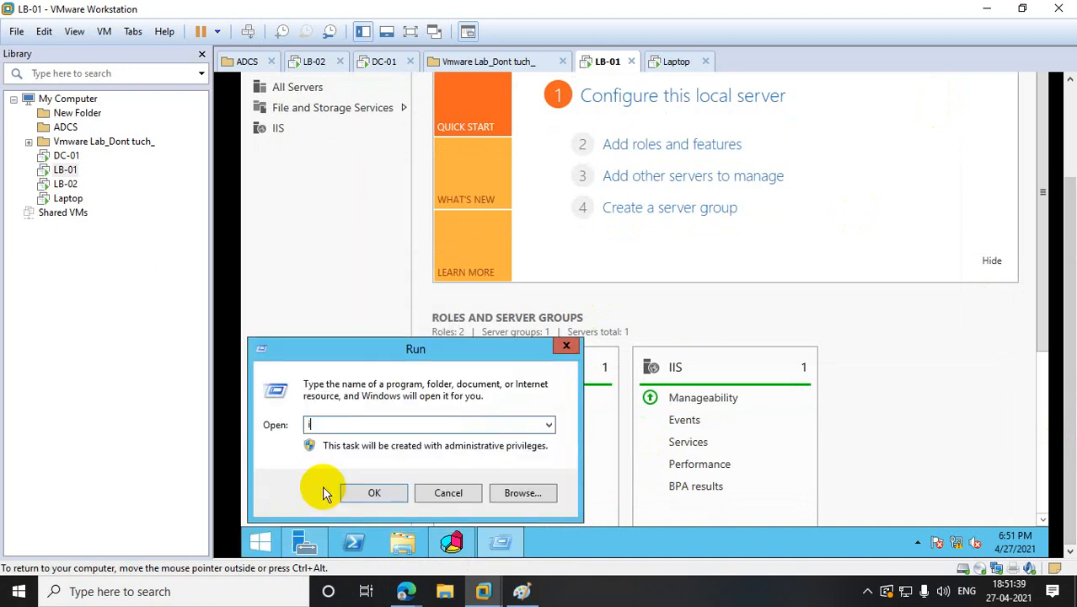
pyautogui.write('ntemgr')
pyautogui.press('Return')
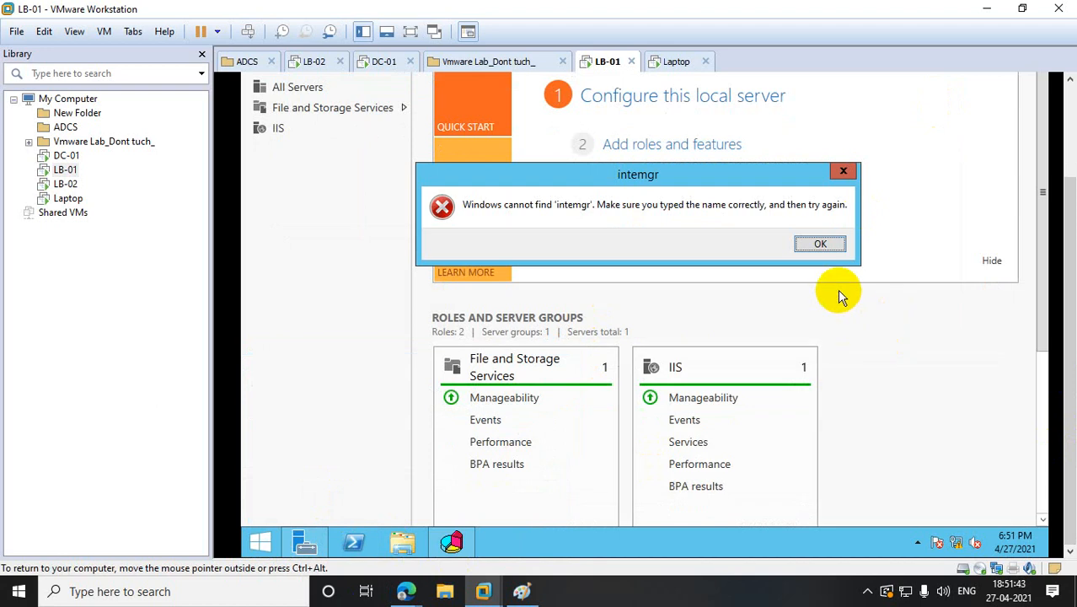
pyautogui.click(821, 244)
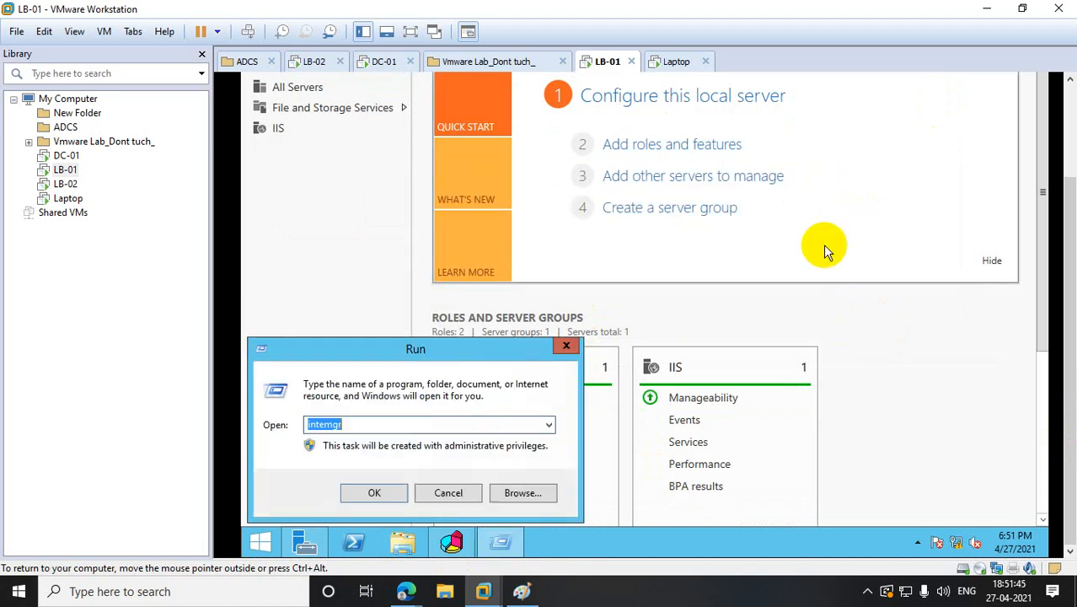
pyautogui.write('inet')
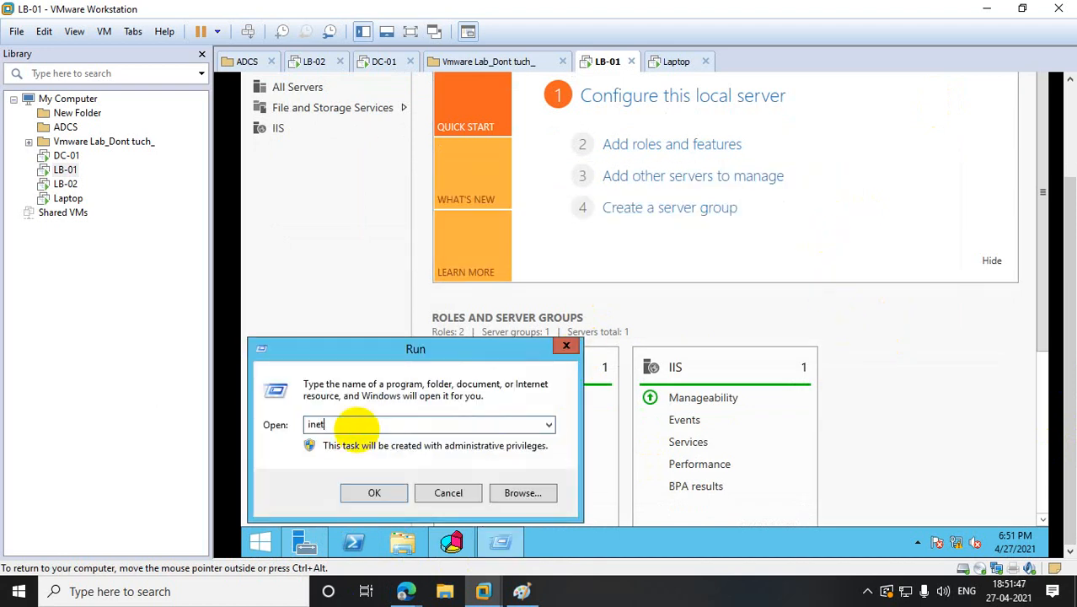
pyautogui.write('mgr')
pyautogui.press('Return')
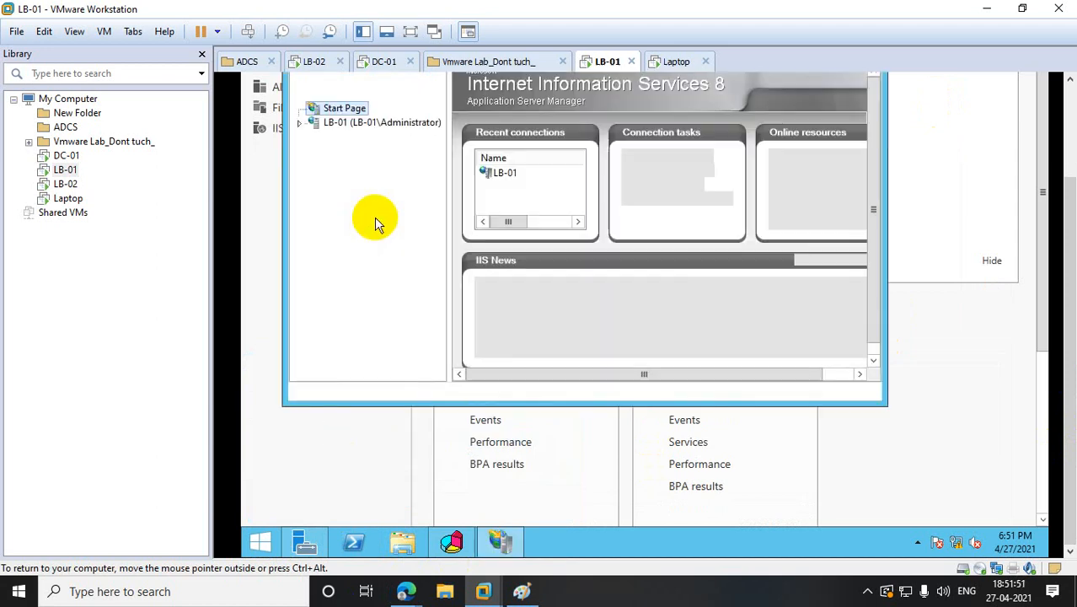
# - Expand Sites and browse Default Web Site via Manage Website > Browse
pyautogui.click(303, 125)
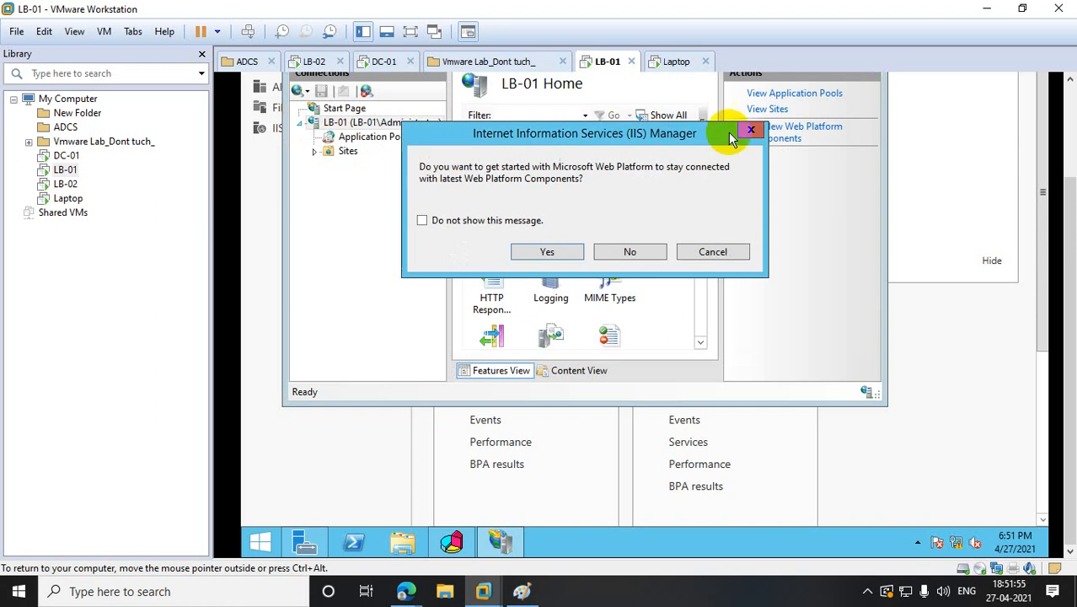
pyautogui.click(750, 129)
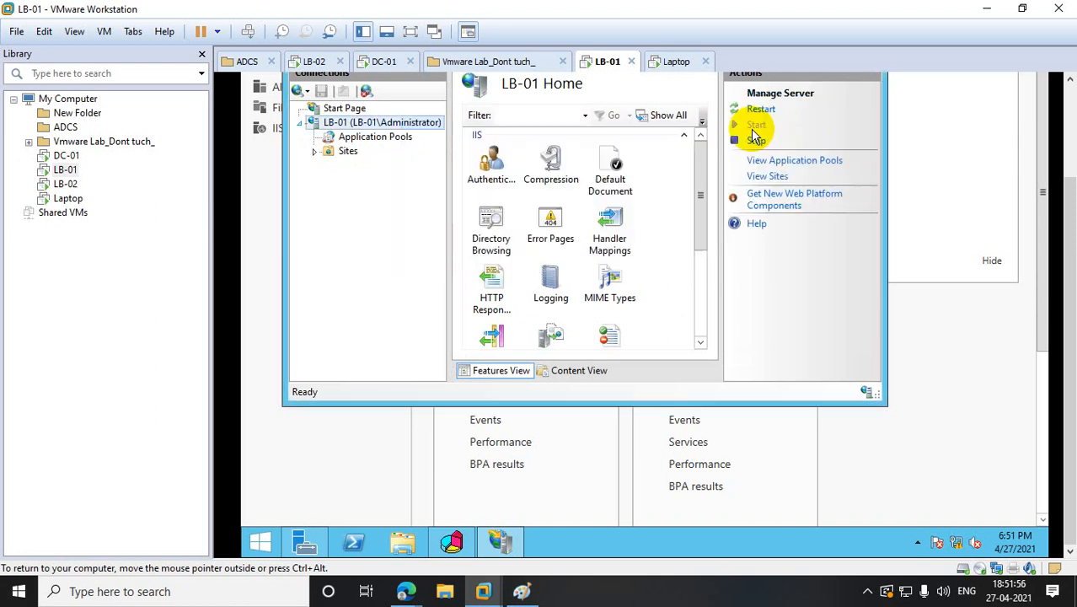
pyautogui.click(316, 150)
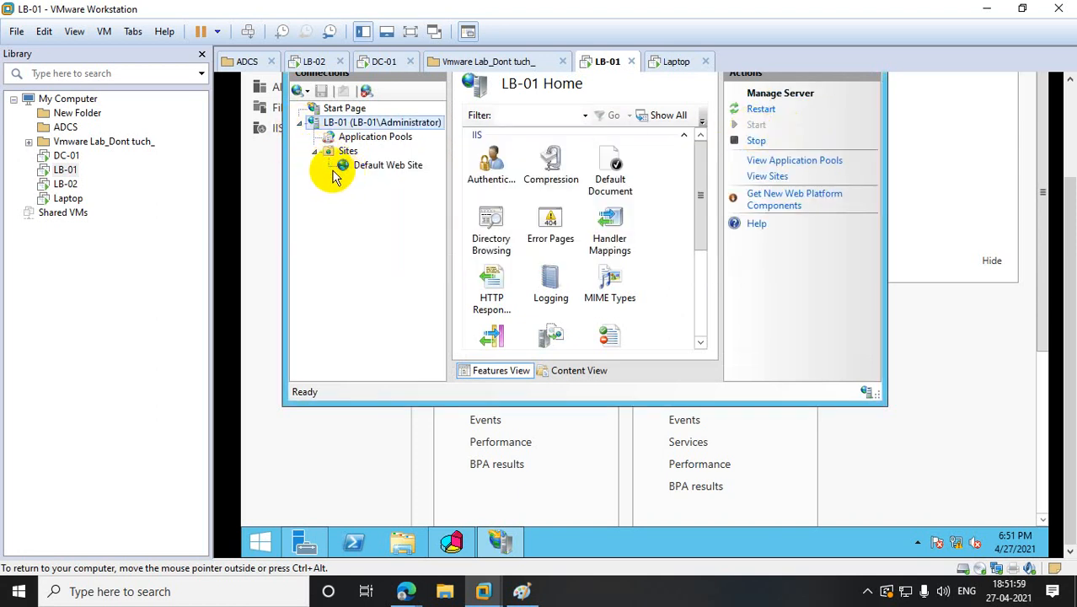
pyautogui.rightClick(377, 165)
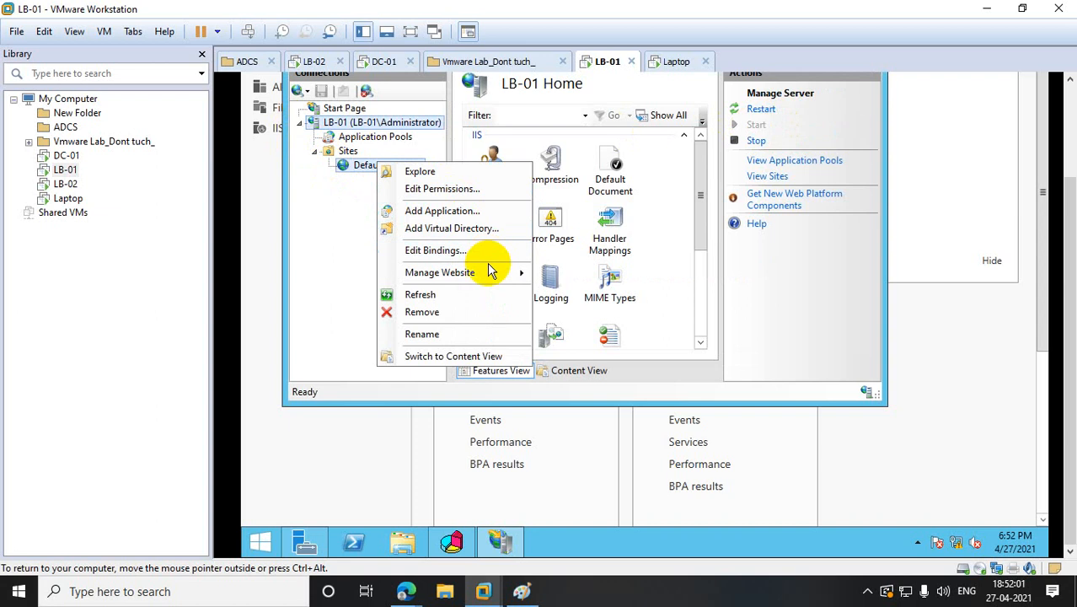
pyautogui.moveTo(489, 272)
pyautogui.click(600, 335)
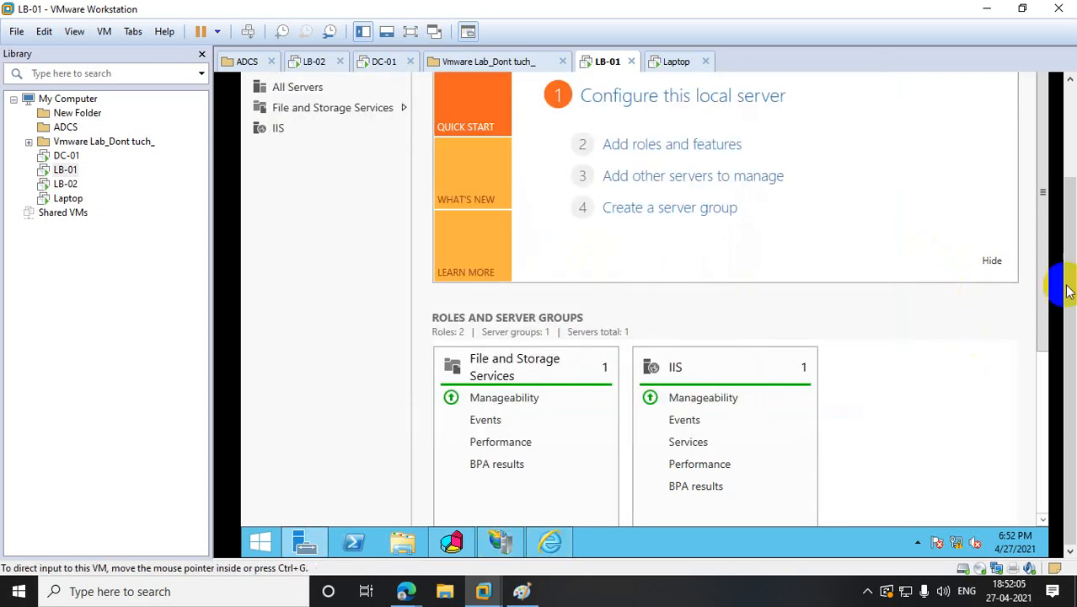
# - Decline Internet Explorer's recommended settings and view the page reading 'This my website launching from LB-01'
pyautogui.moveTo(1069, 269); pyautogui.dragTo(1054, 151)
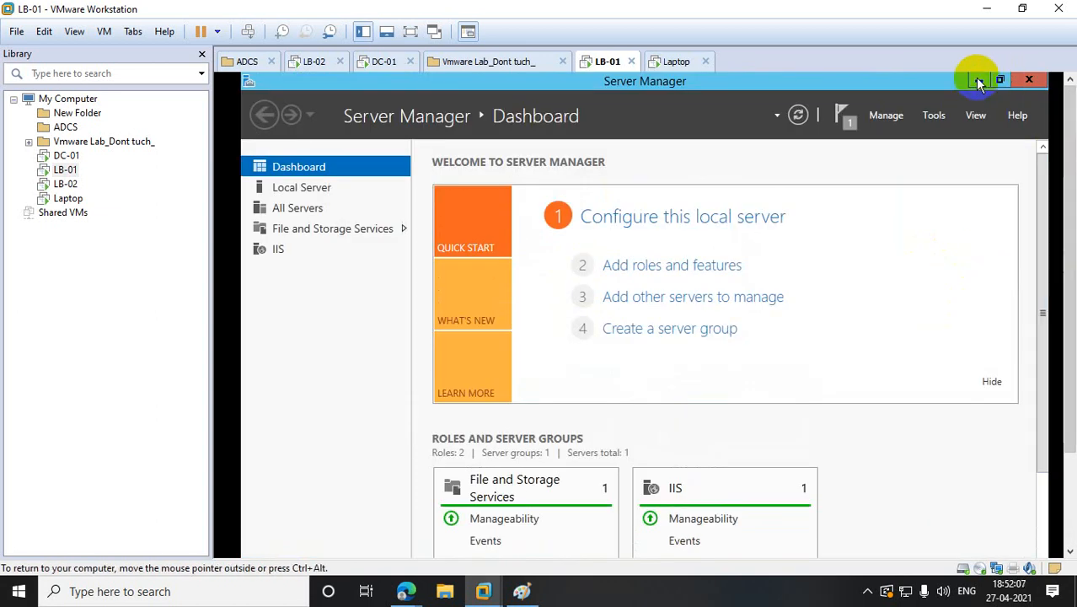
pyautogui.click(976, 79)
pyautogui.click(437, 381)
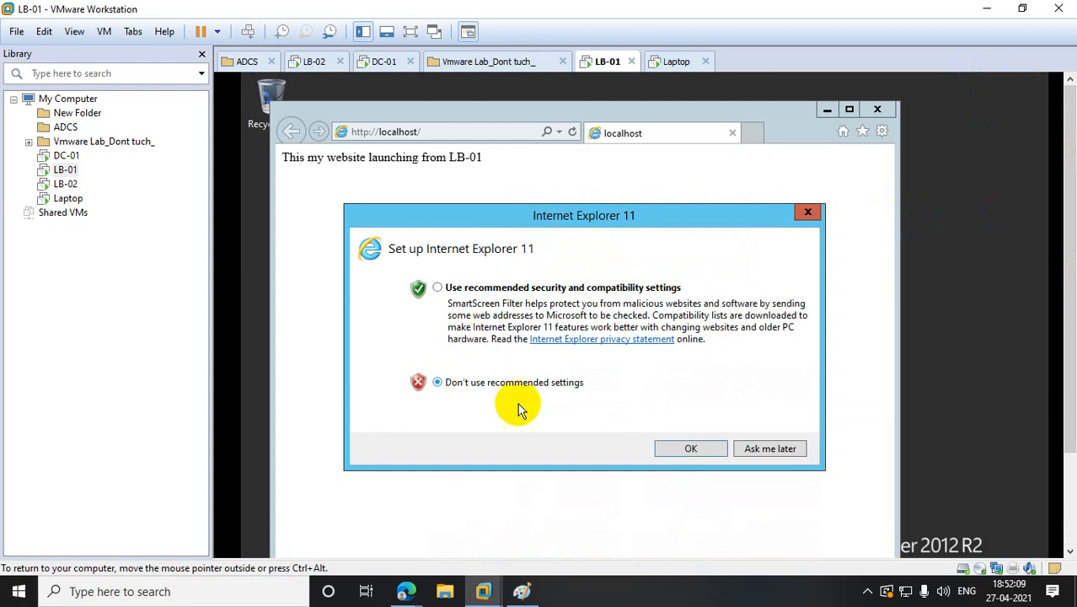
pyautogui.click(689, 449)
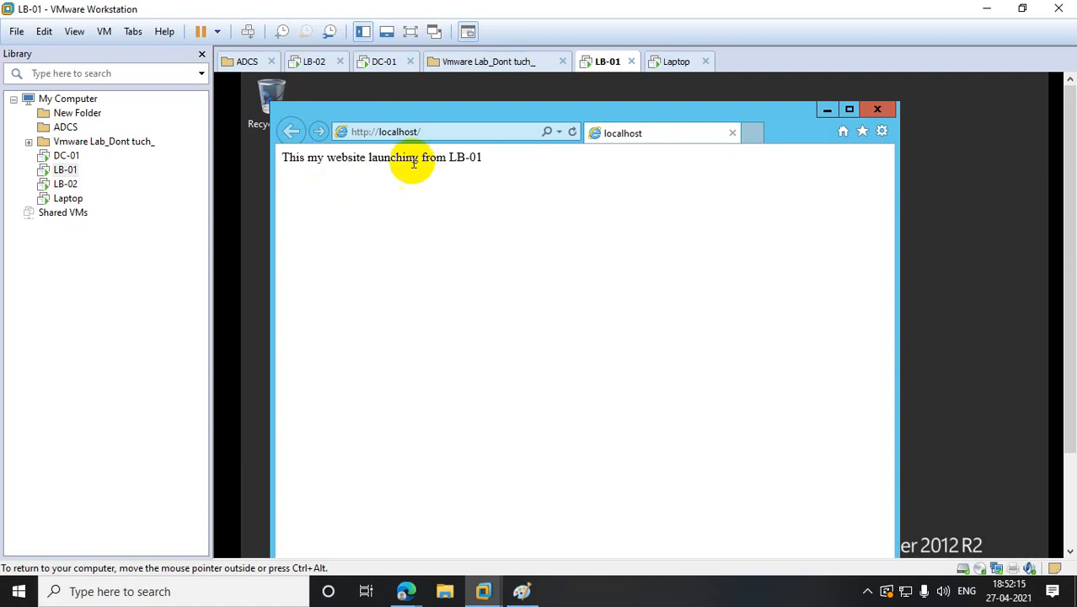
pyautogui.moveTo(454, 158); pyautogui.dragTo(492, 170)
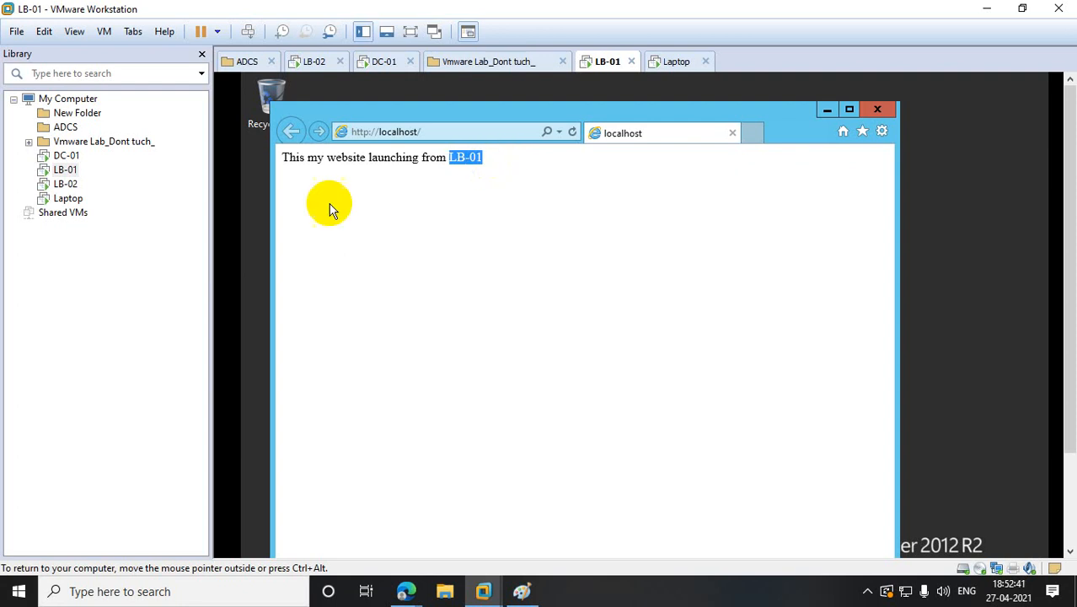
# - On LB-02, close the finished IIS installation wizard and Action Center, and minimize Server Manager
pyautogui.click(66, 187)
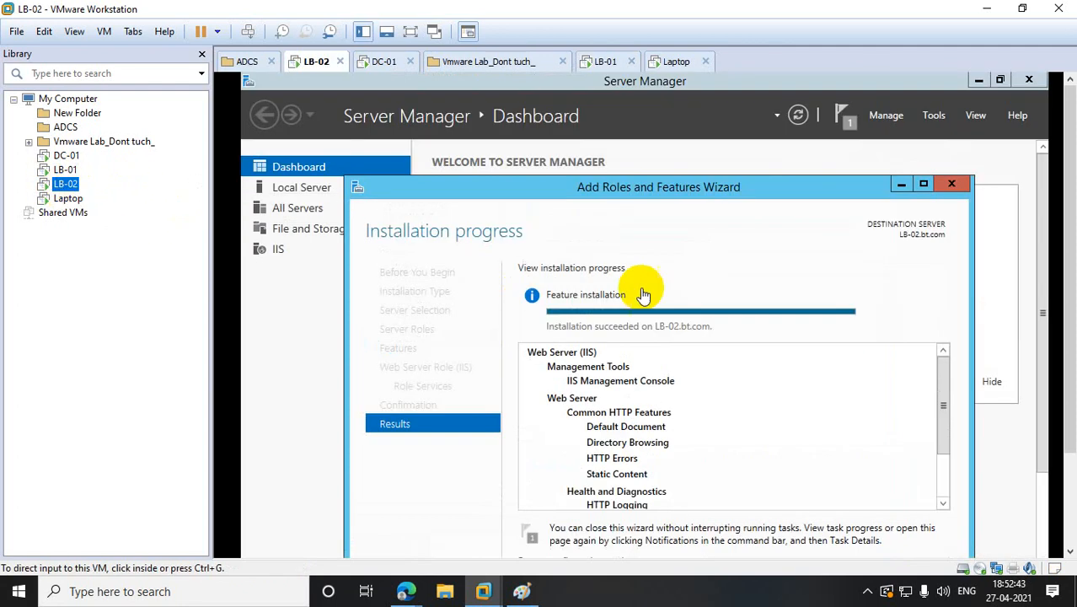
pyautogui.moveTo(1070, 391); pyautogui.dragTo(1070, 477)
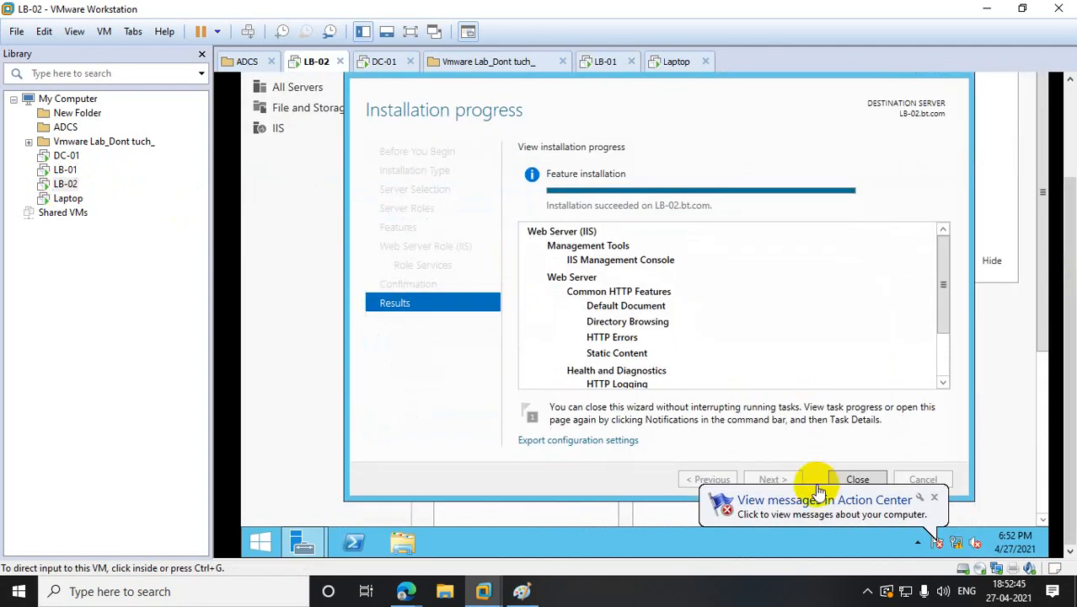
pyautogui.click(847, 486)
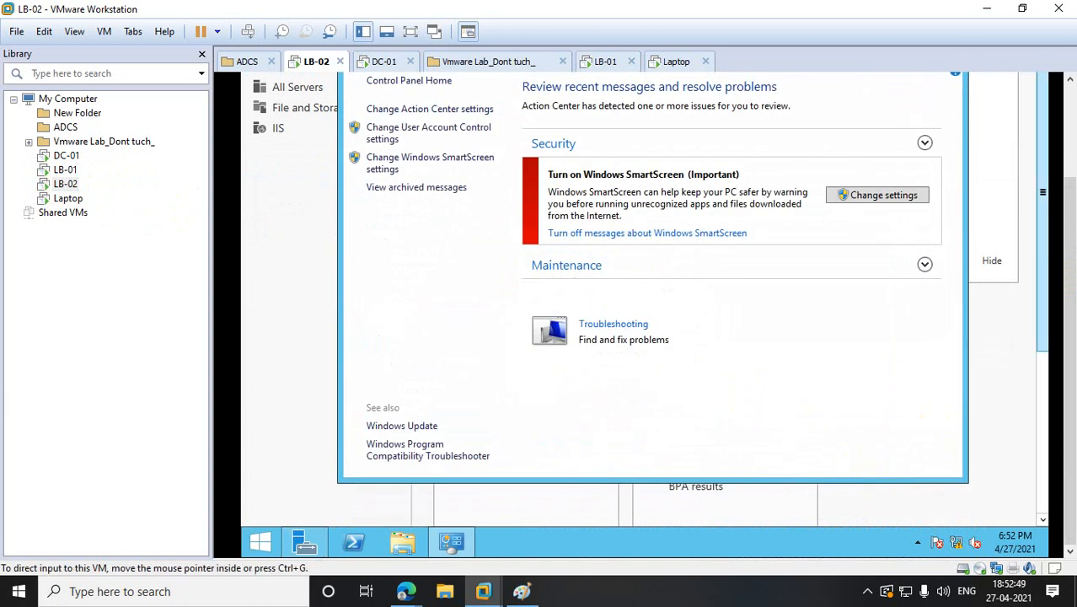
pyautogui.moveTo(1070, 245); pyautogui.dragTo(1070, 158)
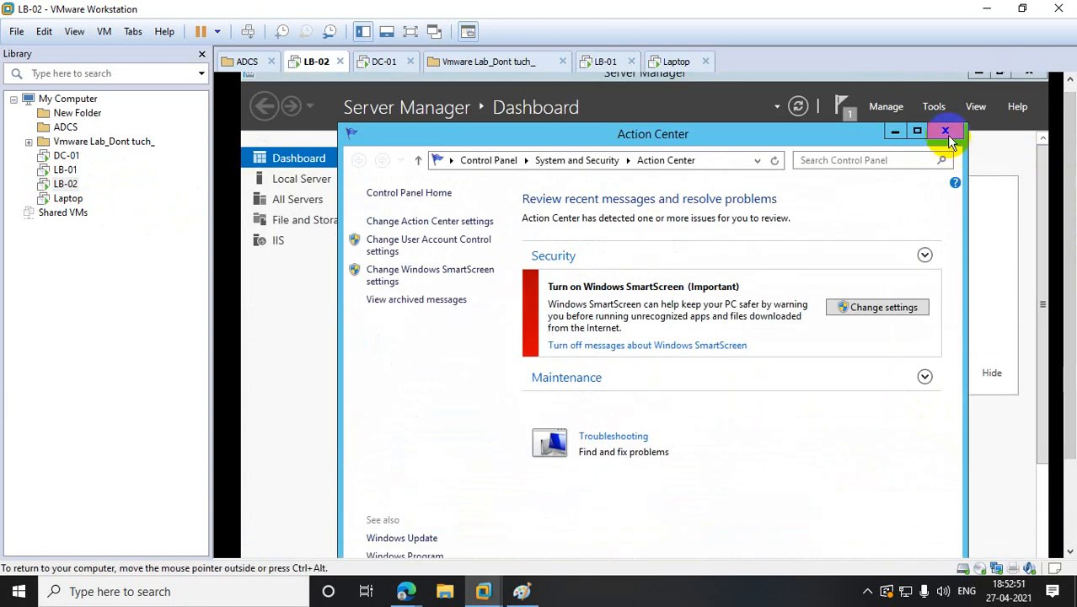
pyautogui.click(948, 137)
pyautogui.moveTo(1070, 265); pyautogui.dragTo(1070, 351)
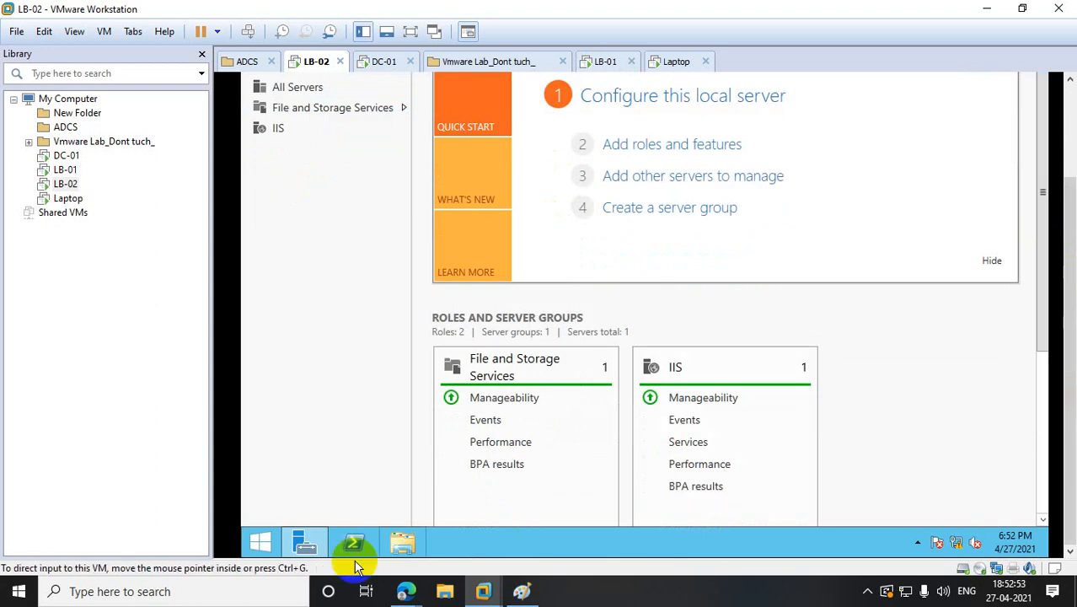
pyautogui.click(307, 539)
# - Search 'note' from the Start screen and run Notepad
pyautogui.rightClick(259, 540)
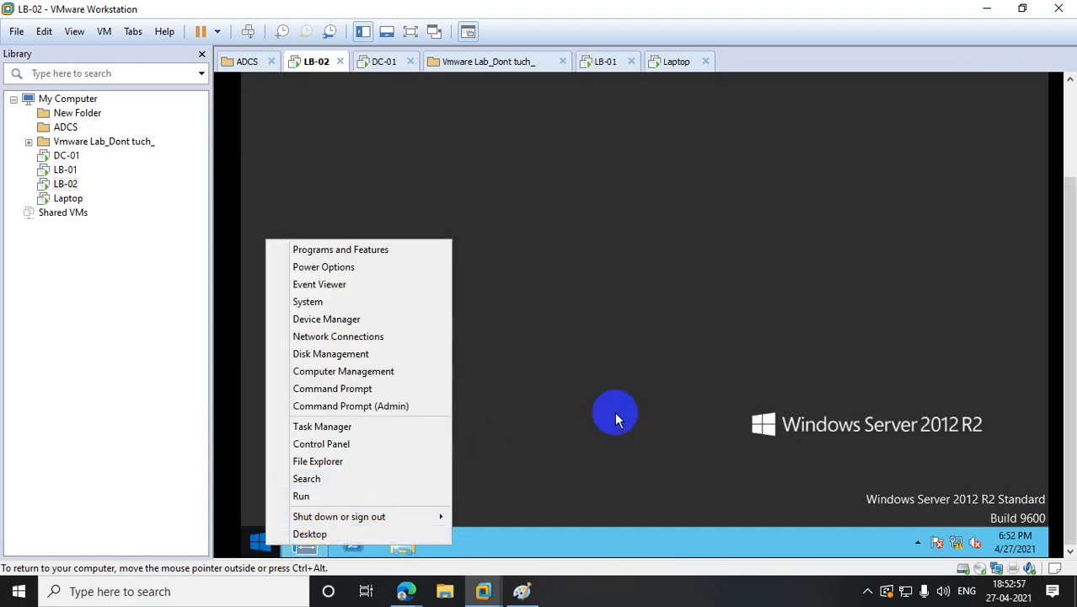
pyautogui.click(260, 540)
pyautogui.scroll(3, 1072, 206)
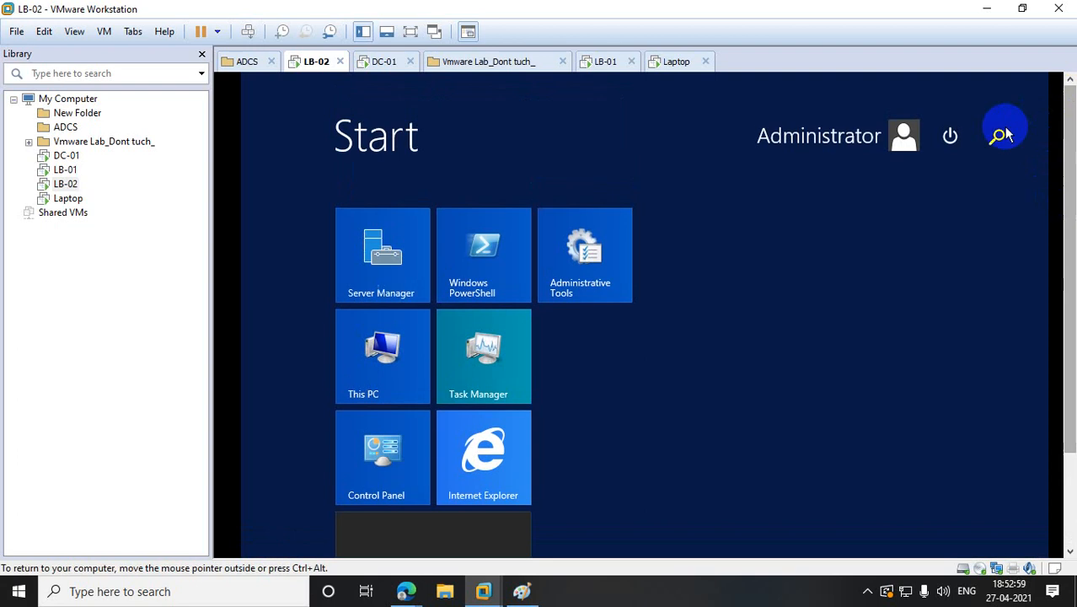
pyautogui.click(1001, 139)
pyautogui.click(1002, 144)
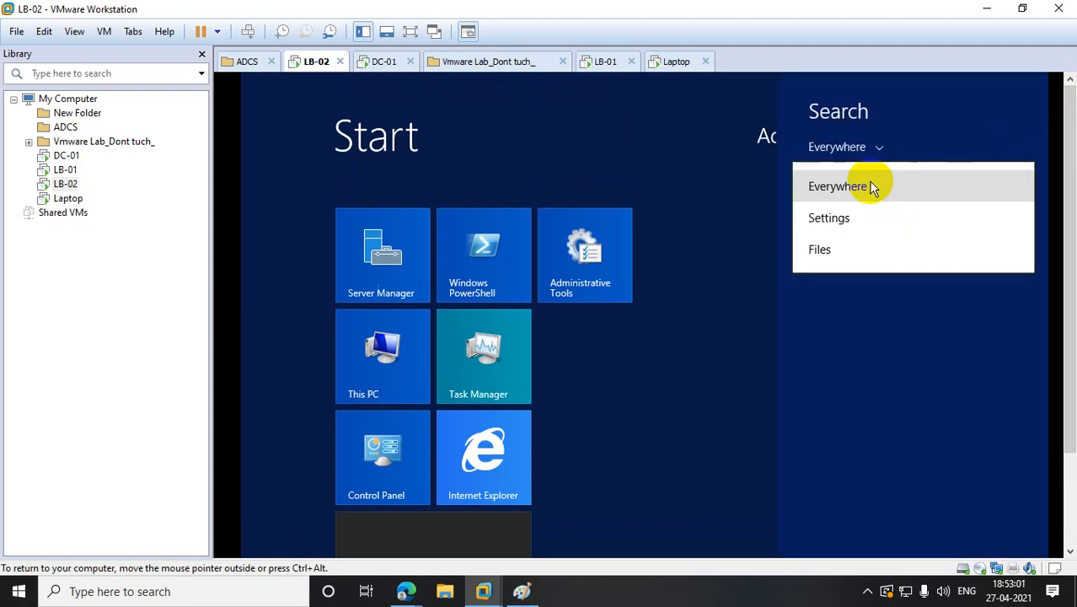
pyautogui.click(1006, 121)
pyautogui.click(898, 175)
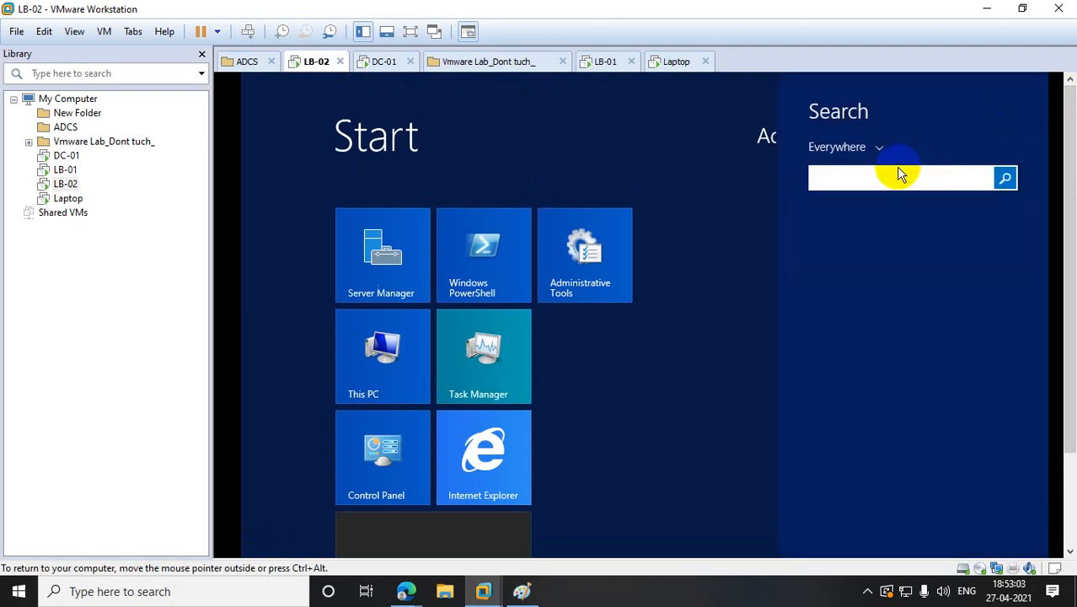
pyautogui.write('notepad')
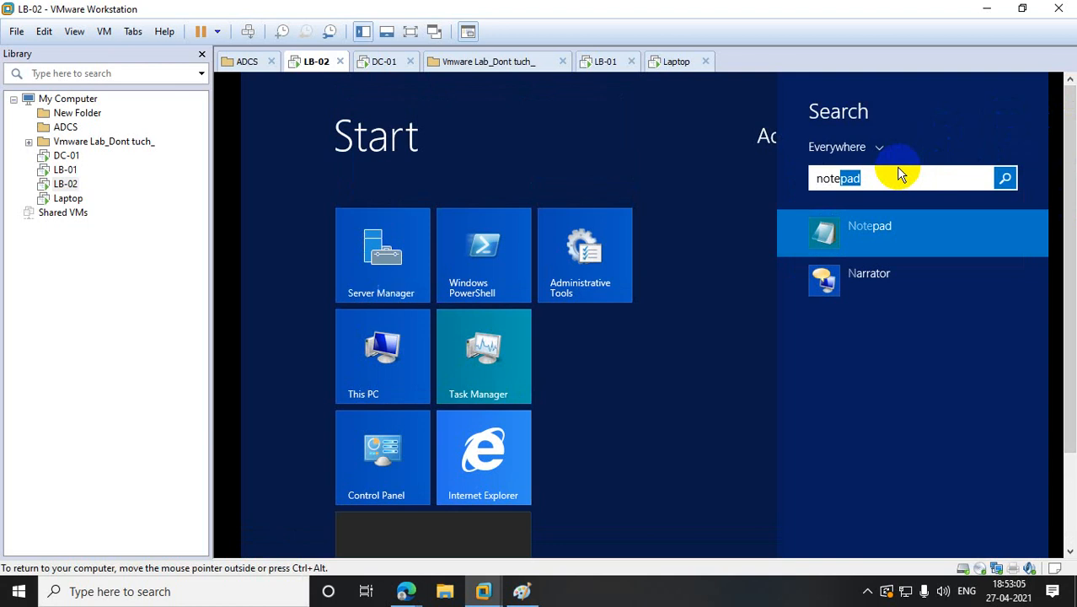
pyautogui.rightClick(870, 225)
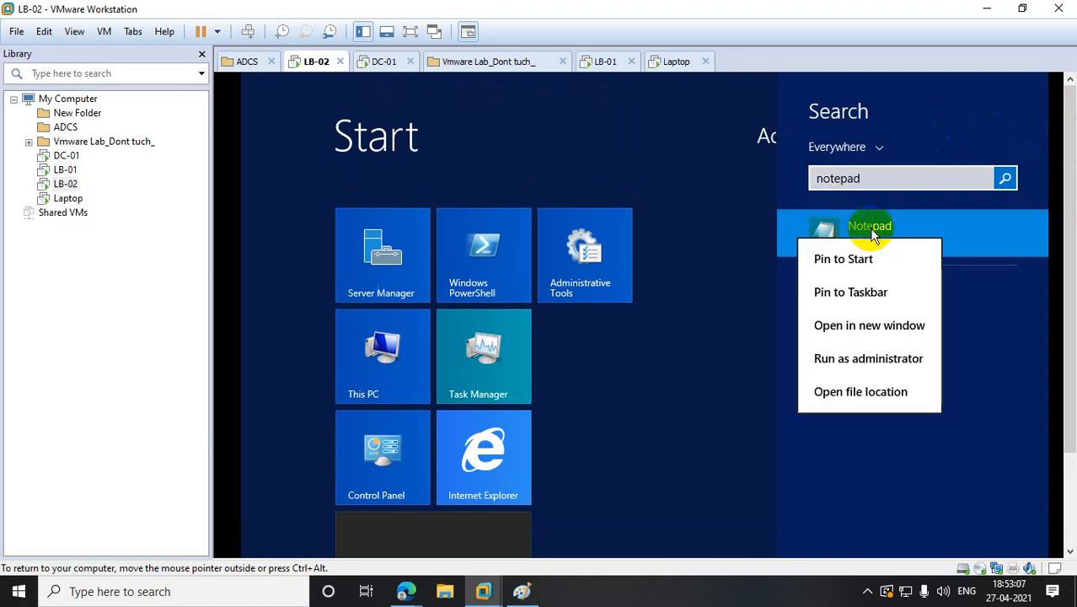
pyautogui.click(870, 357)
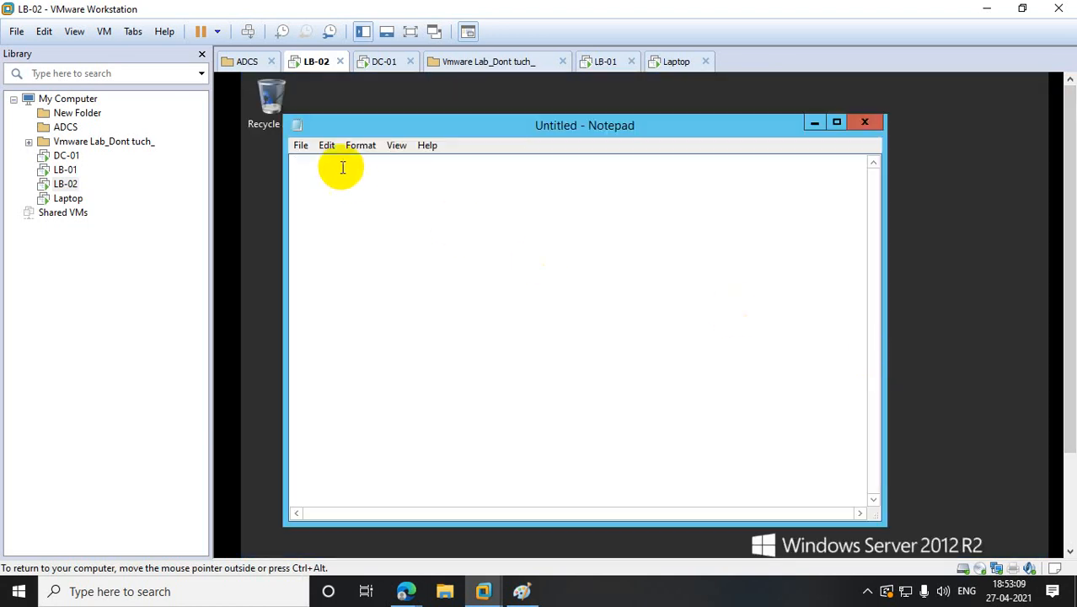
# - Open C:\inetpub\wwwroot\iisstart in Notepad using the All Files filter
pyautogui.click(301, 146)
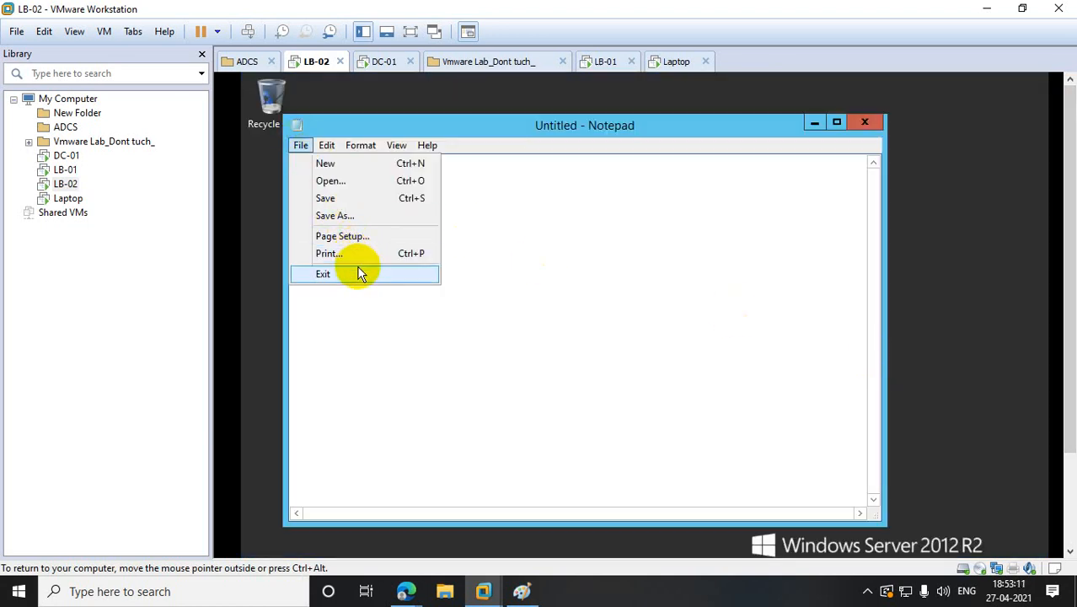
pyautogui.click(352, 182)
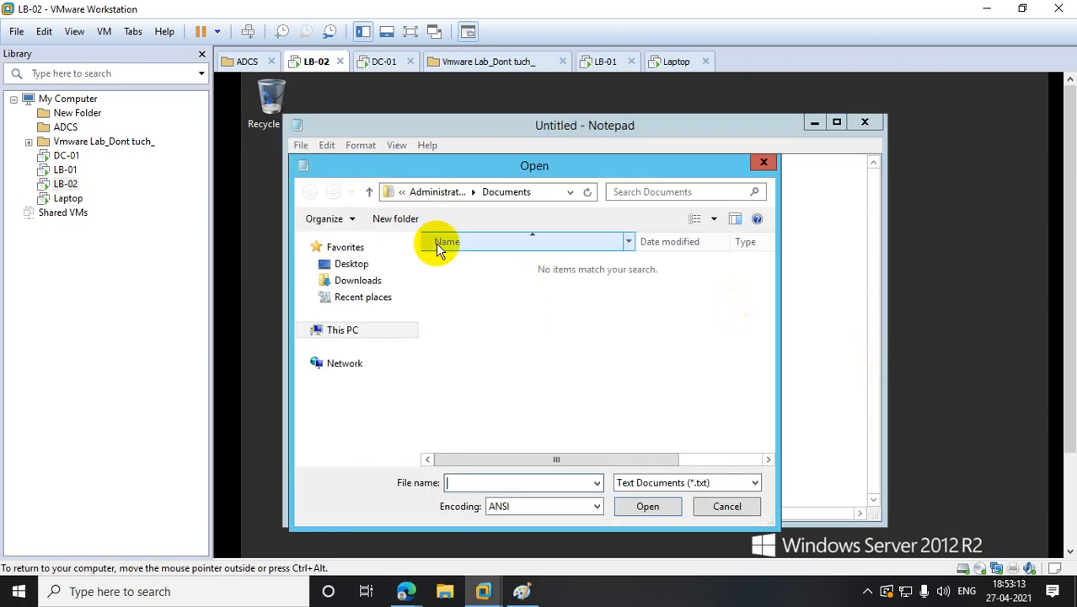
pyautogui.click(319, 334)
pyautogui.doubleClick(508, 434)
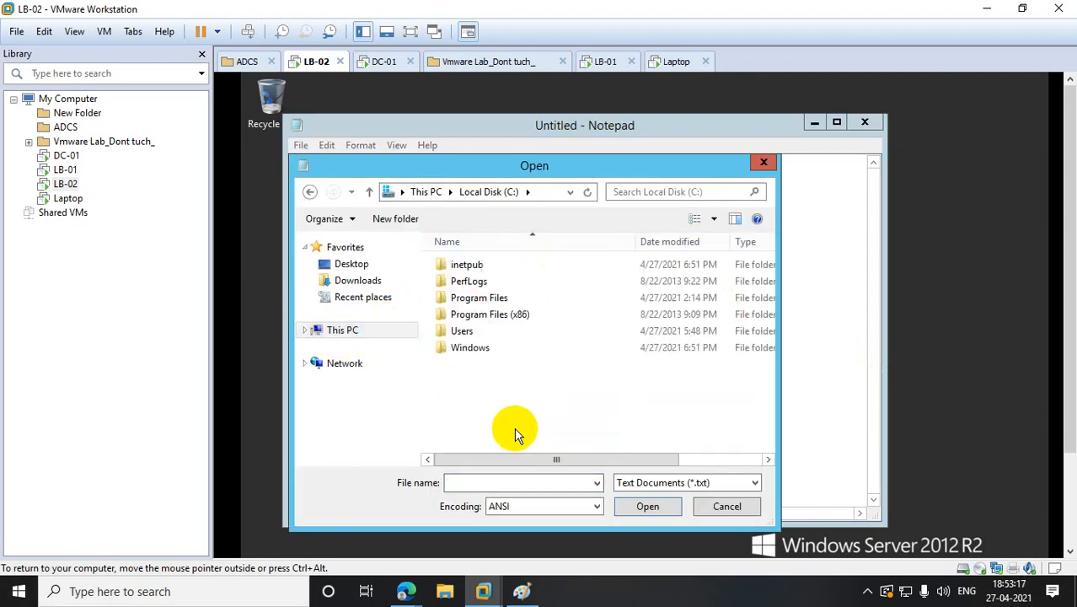
pyautogui.doubleClick(474, 265)
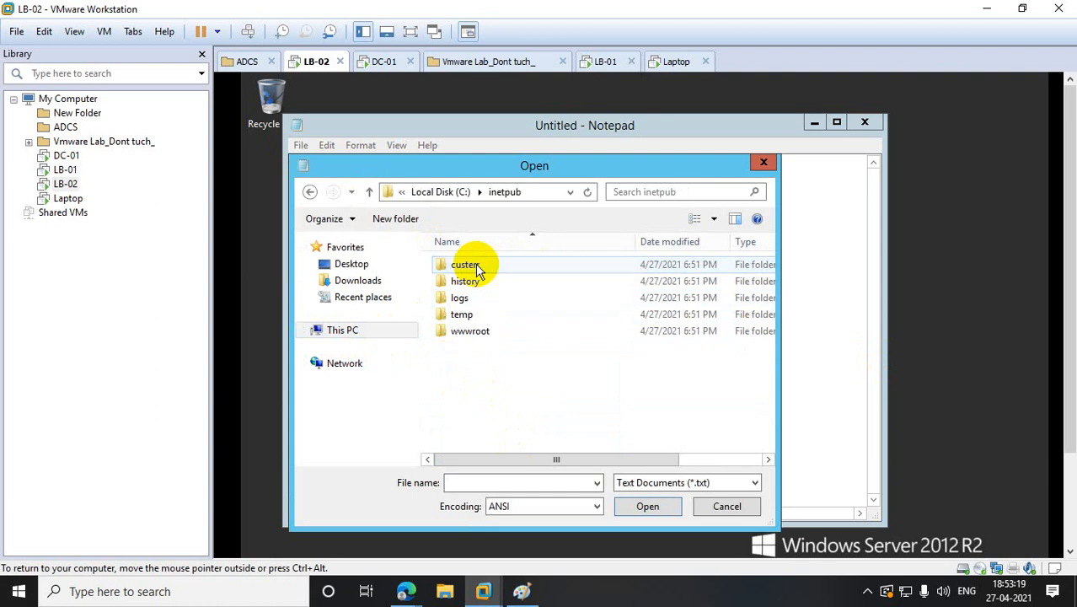
pyautogui.doubleClick(481, 330)
pyautogui.click(741, 482)
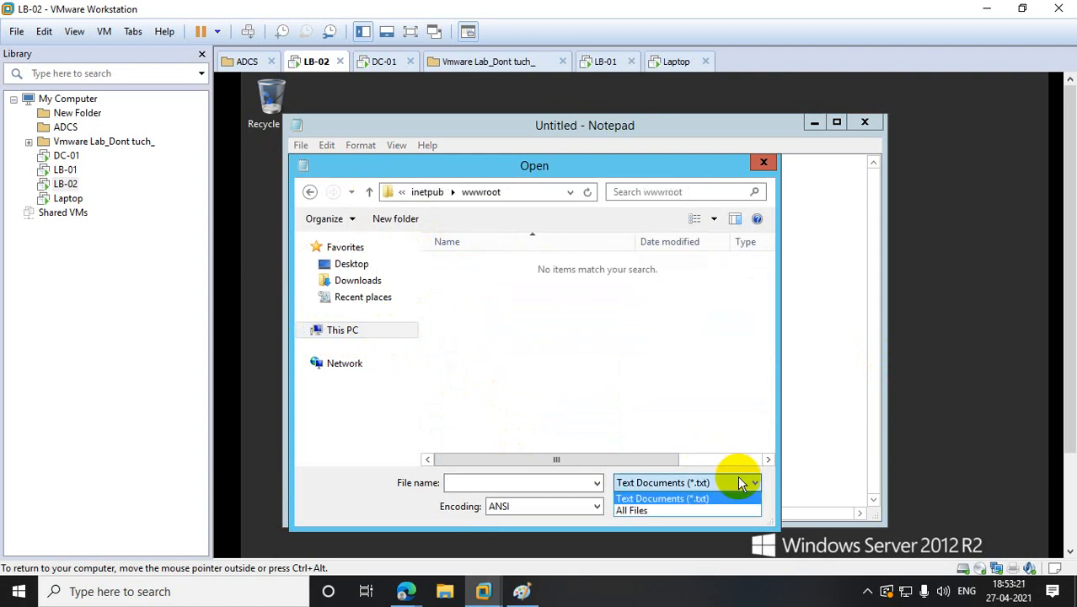
pyautogui.click(649, 510)
pyautogui.click(466, 282)
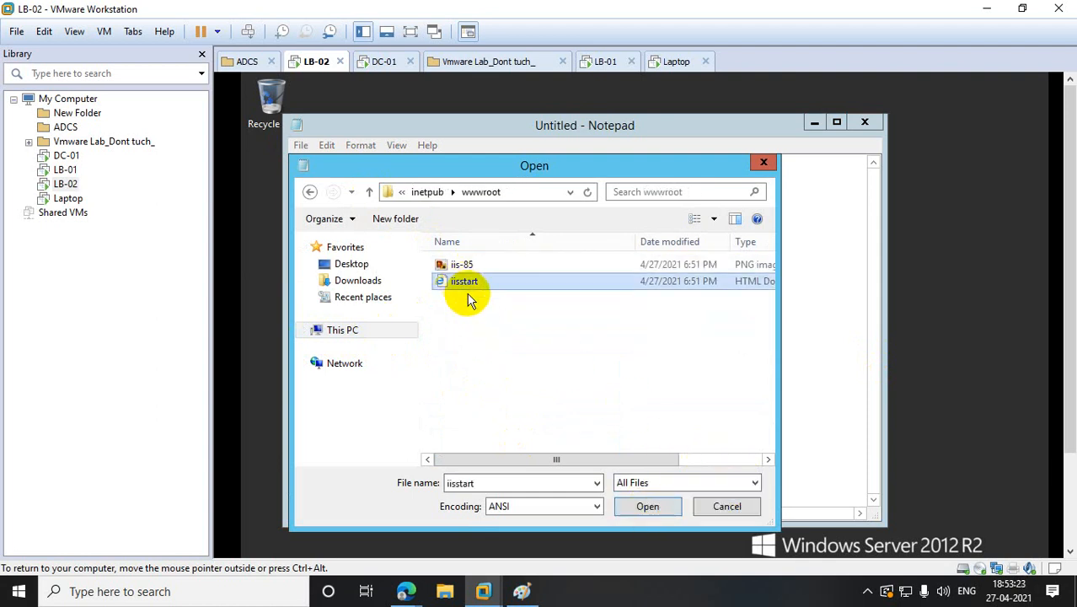
pyautogui.click(632, 506)
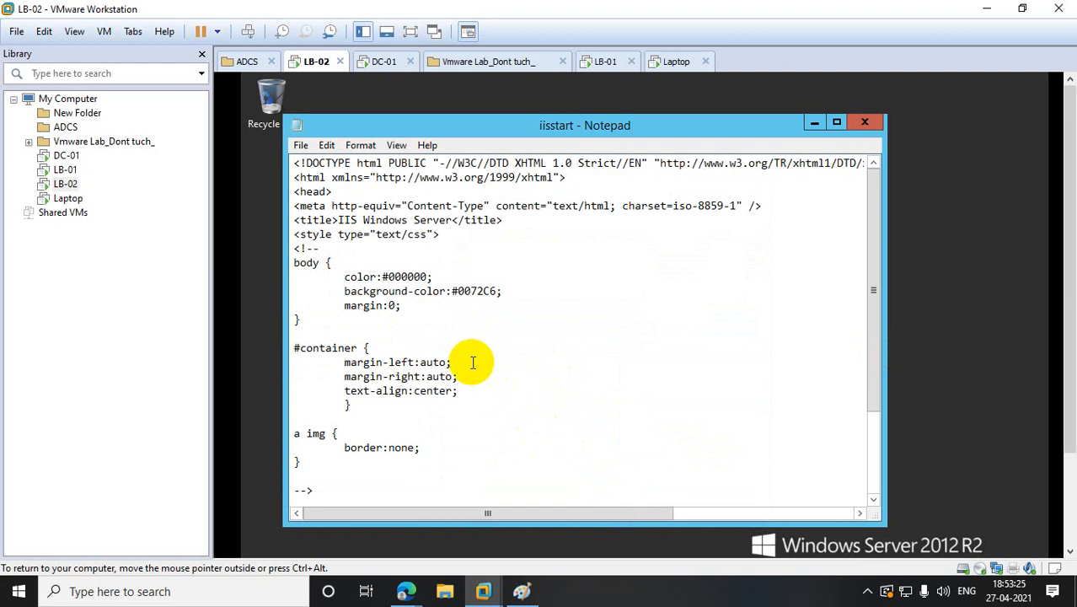
# - Replace iisstart's content with 'This my web site launching from LB-02', save, and close Notepad
pyautogui.hotkey('ctrl', 'a')
pyautogui.press('Delete')
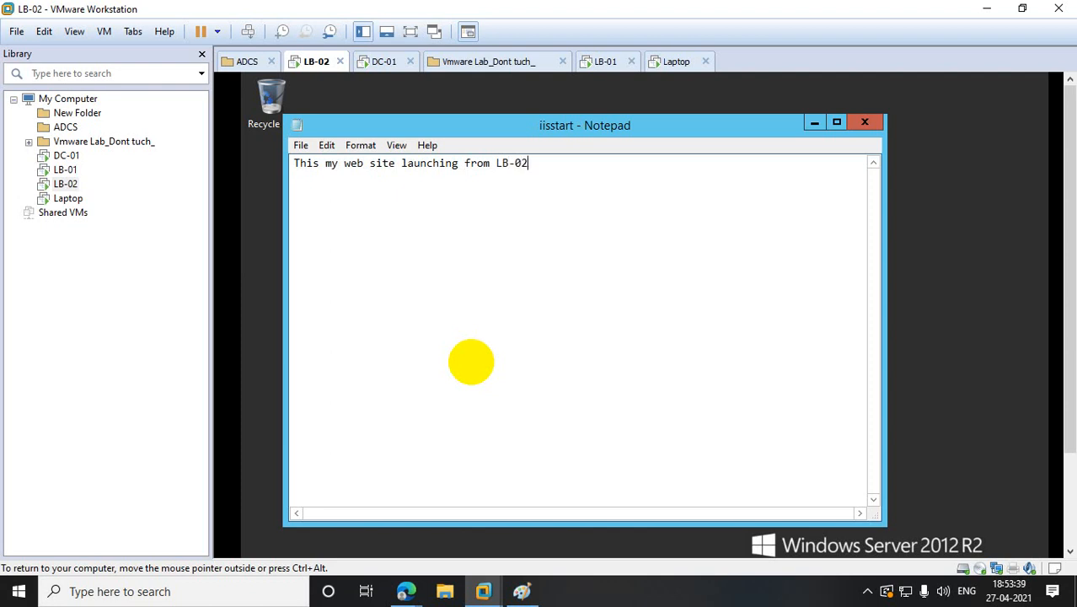
pyautogui.click(300, 145)
pyautogui.click(346, 198)
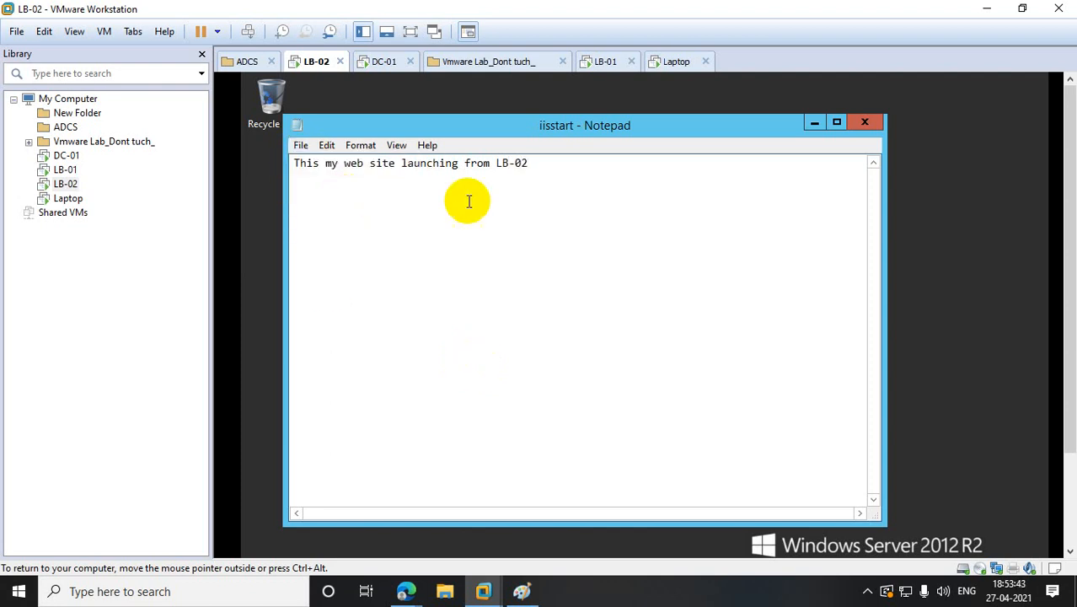
pyautogui.click(866, 123)
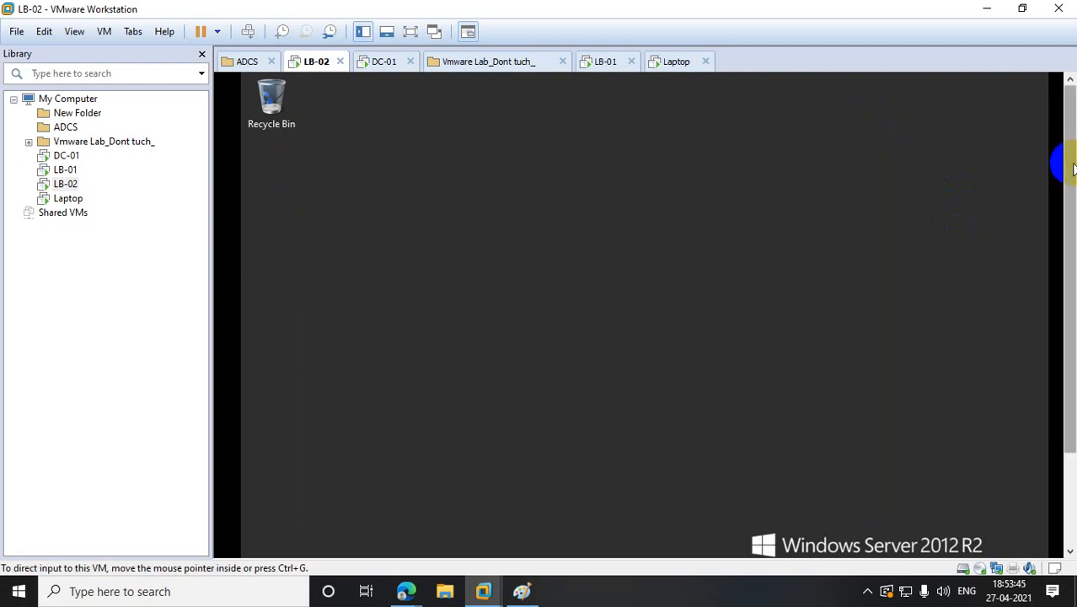
# - Launch IIS Manager on LB-02 from the Run box
pyautogui.moveTo(529, 526)
pyautogui.rightClick(253, 547)
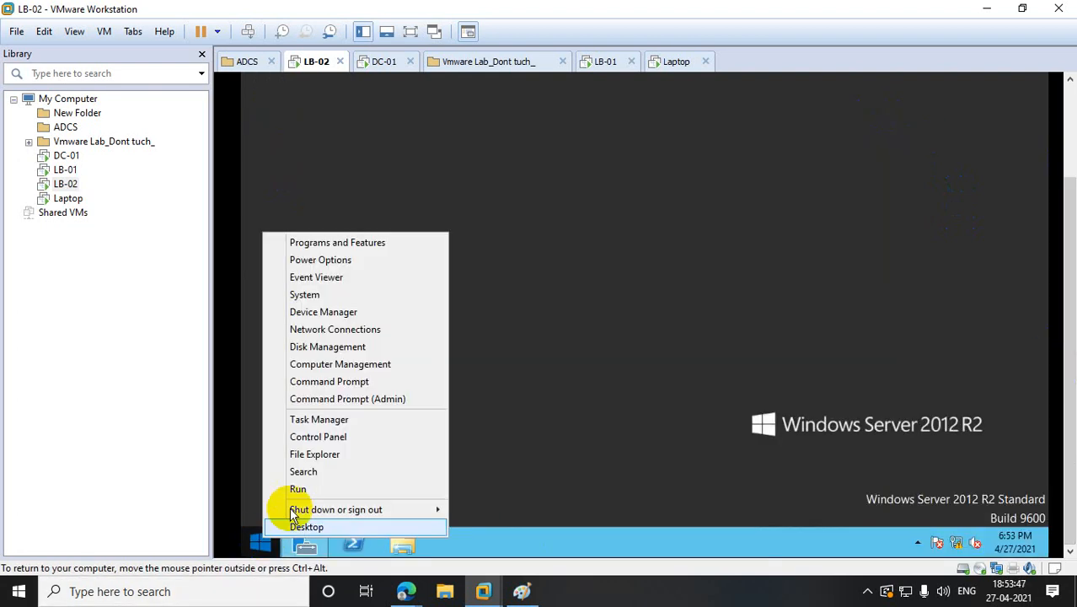
pyautogui.click(320, 487)
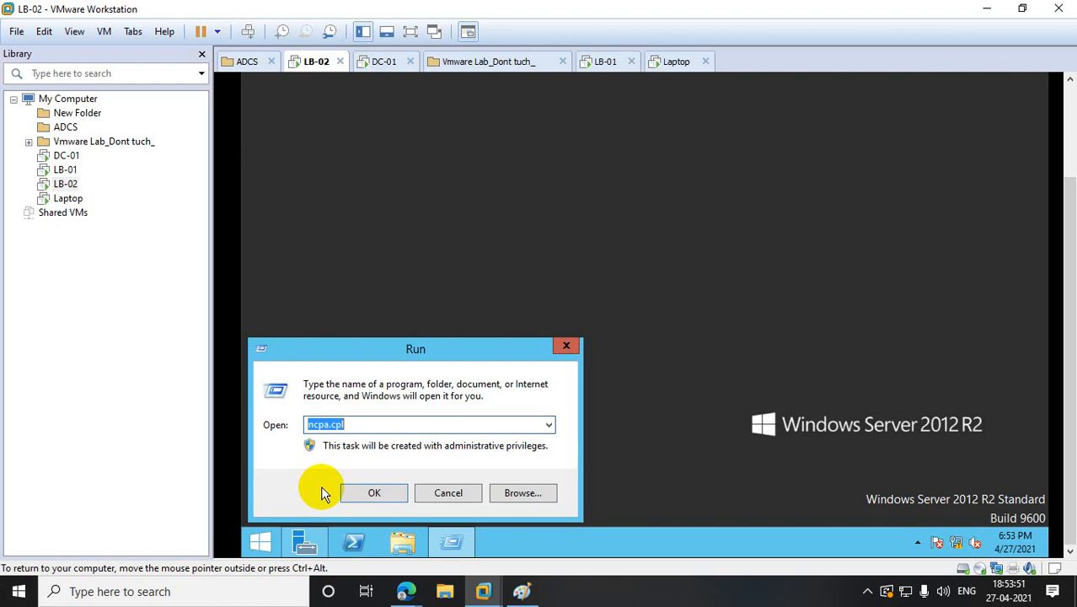
pyautogui.write('in')
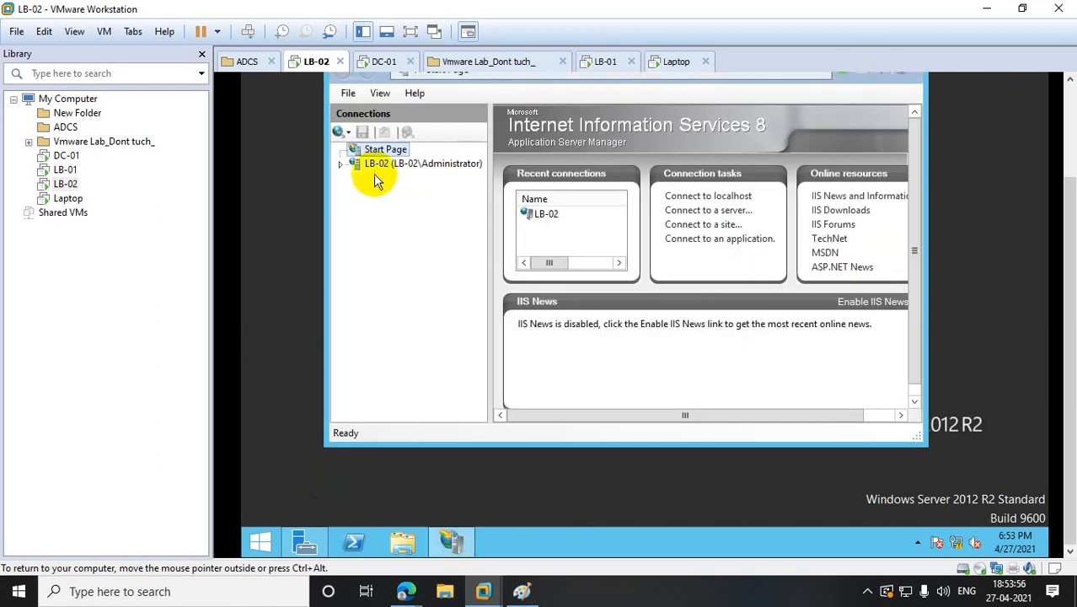
# - Expand LB-02's Sites and browse Default Web Site via Manage Website > Browse
pyautogui.click(341, 166)
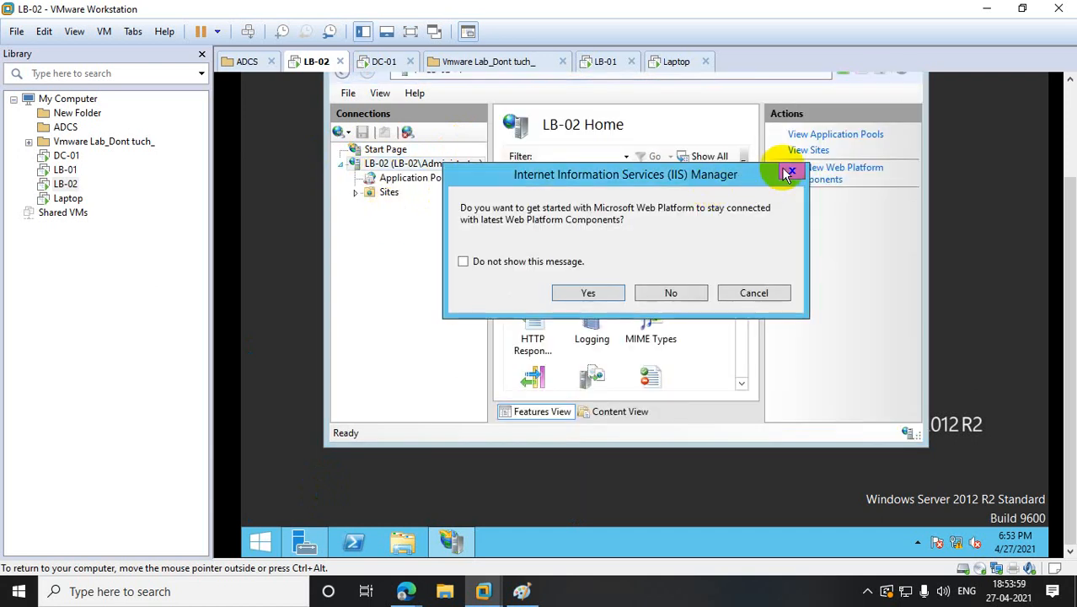
pyautogui.click(791, 172)
pyautogui.click(388, 193)
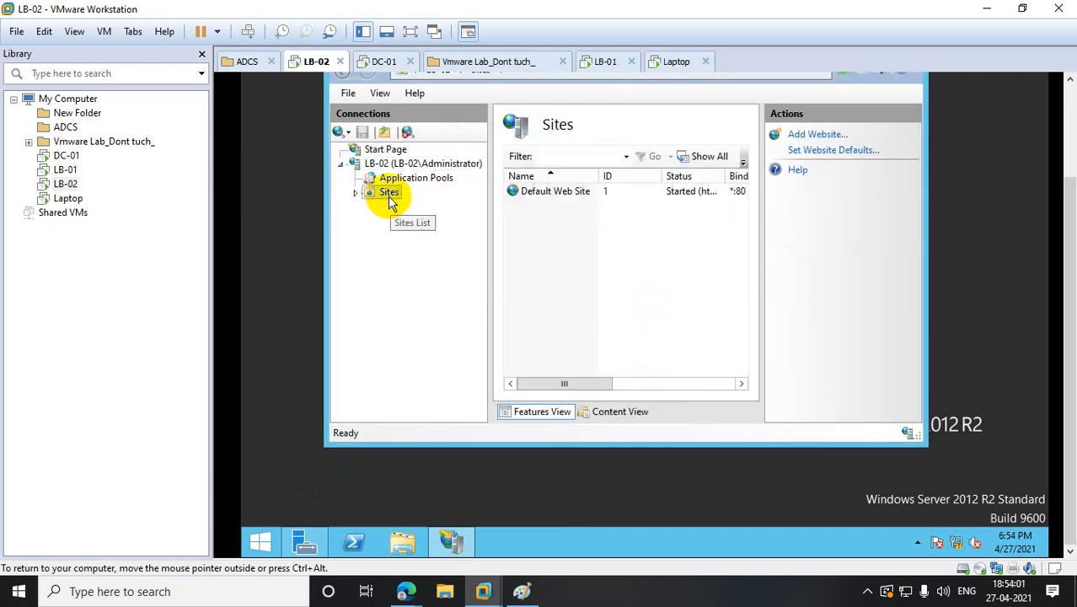
pyautogui.rightClick(390, 201)
pyautogui.click(356, 193)
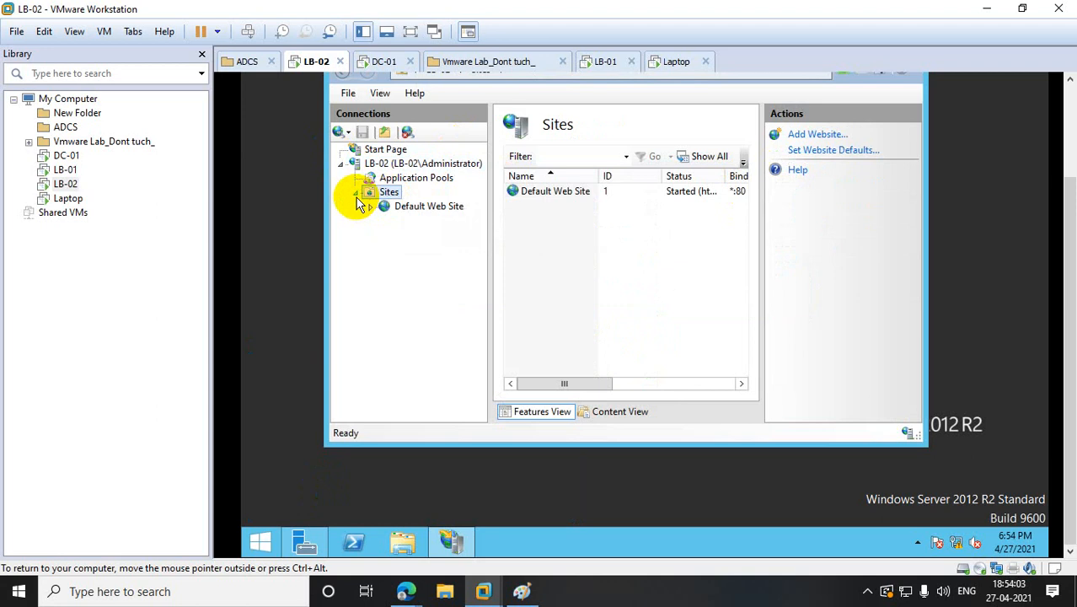
pyautogui.rightClick(433, 208)
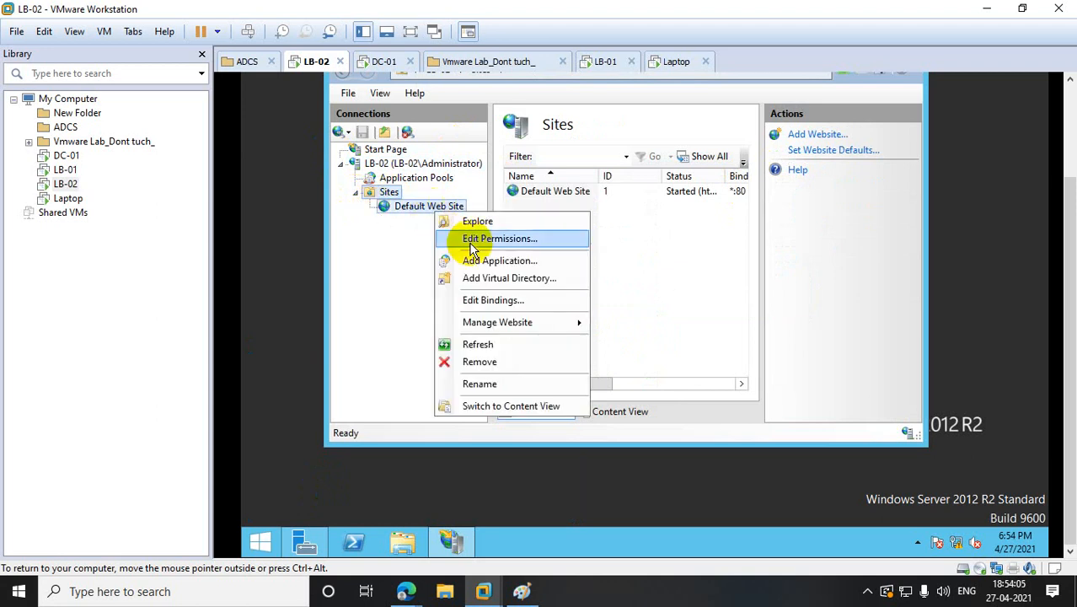
pyautogui.moveTo(519, 324)
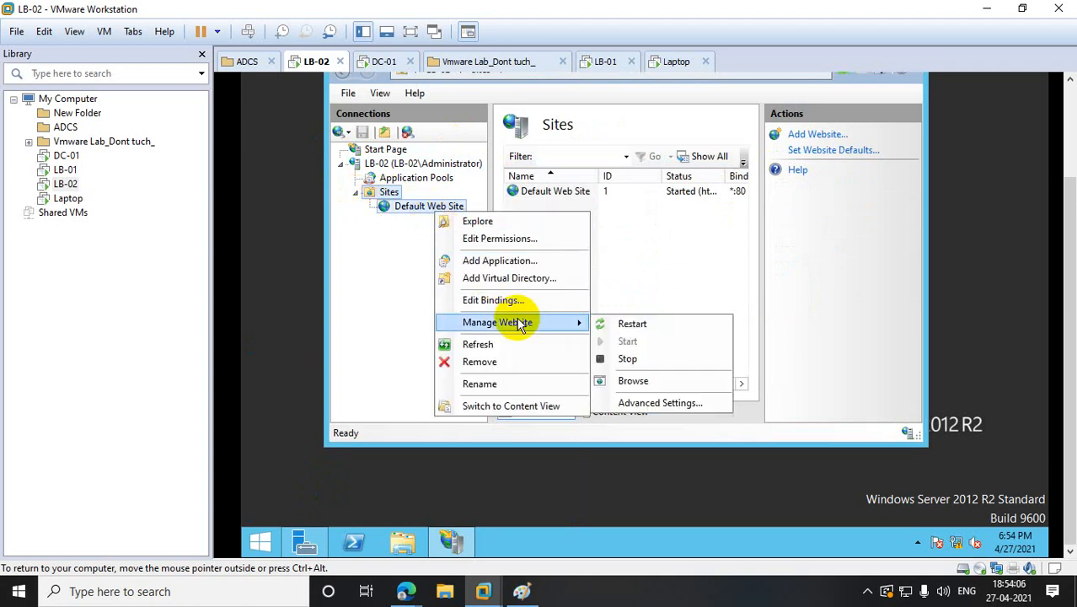
pyautogui.click(640, 379)
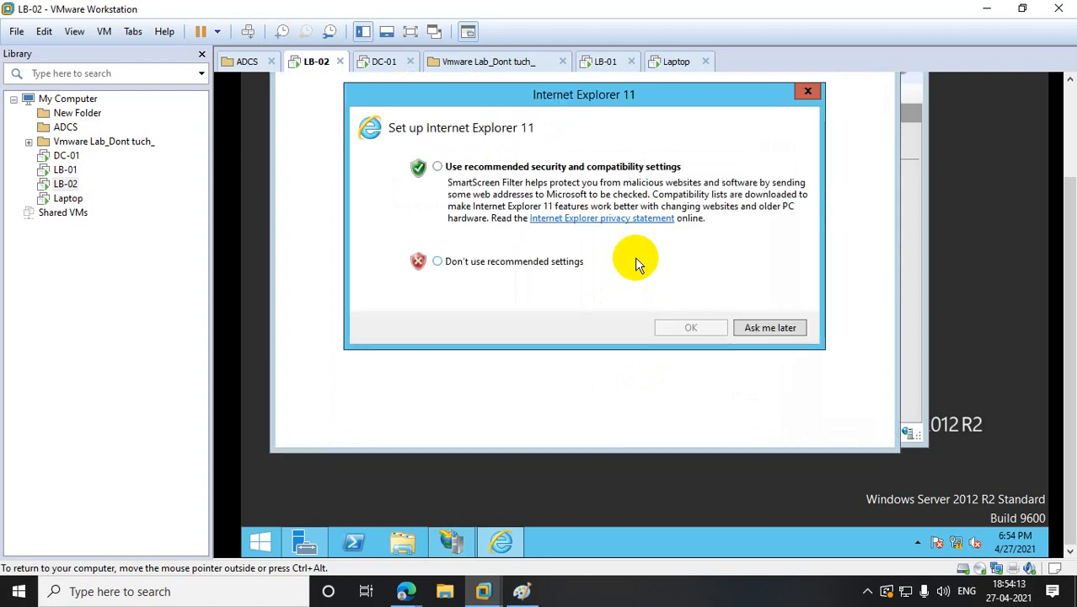
# - Decline IE's recommended settings, check LB-02's localhost page, then switch to the Laptop VM
pyautogui.click(438, 262)
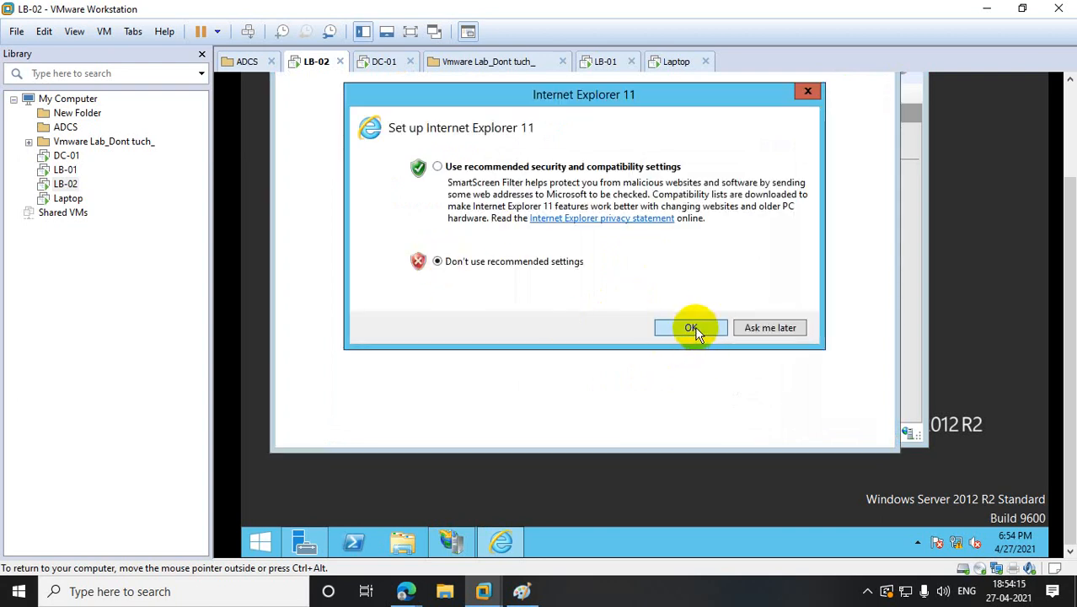
pyautogui.click(691, 327)
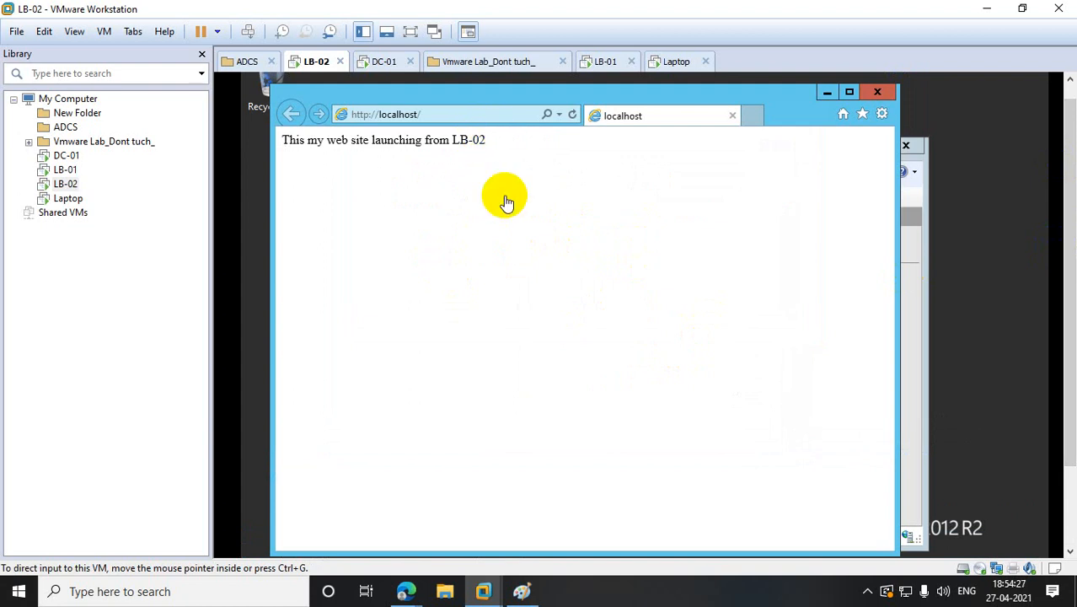
pyautogui.click(71, 203)
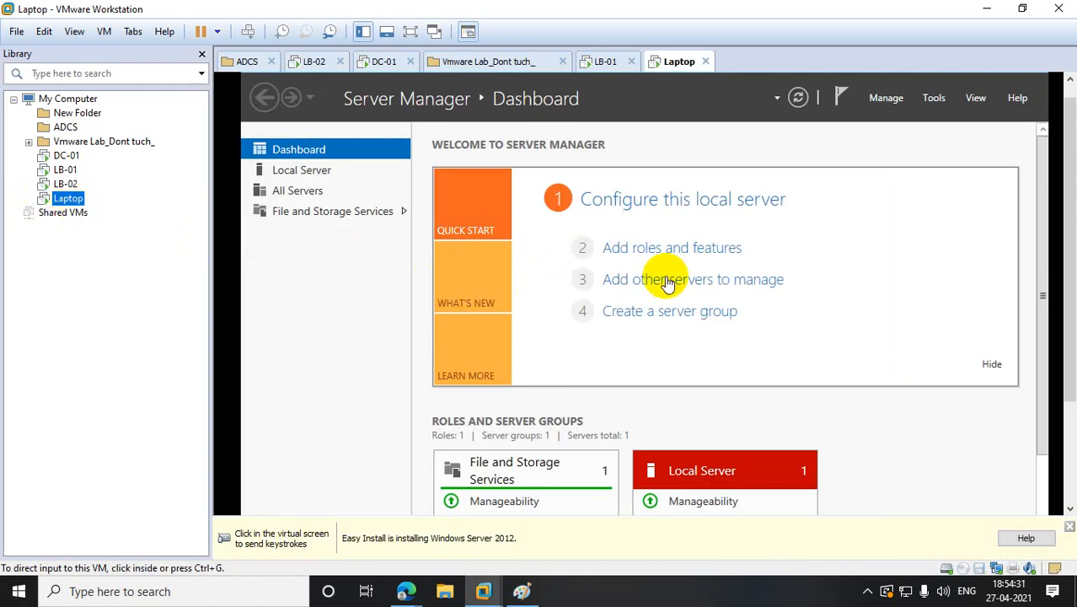
# - Open Network Connections with ncpa.cpl, then open the Laptop VM's Settings
pyautogui.click(1070, 260)
pyautogui.scroll(-3, 1069, 223)
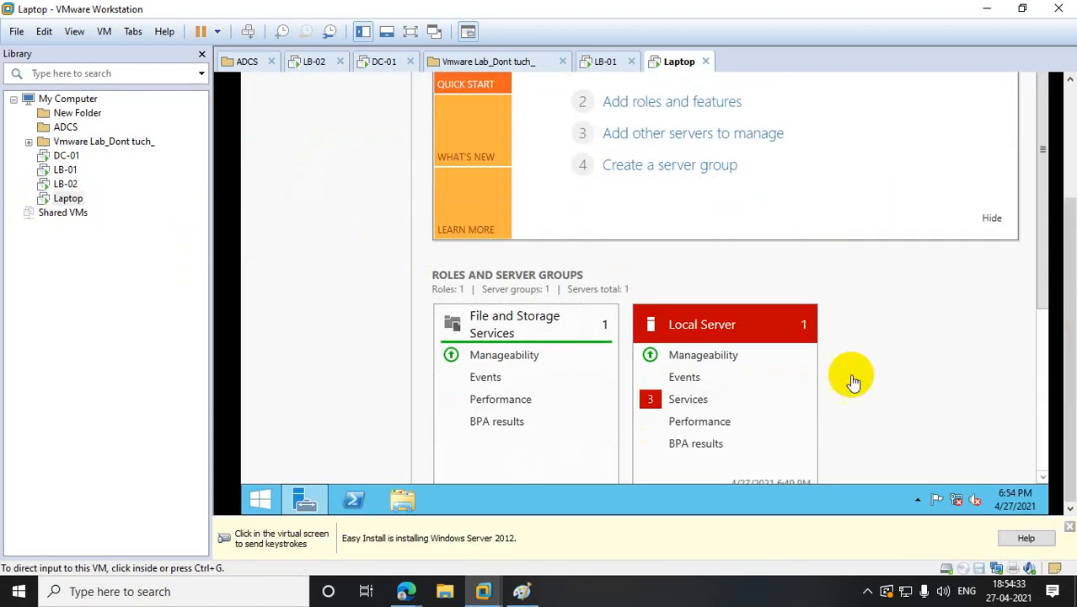
pyautogui.rightClick(260, 500)
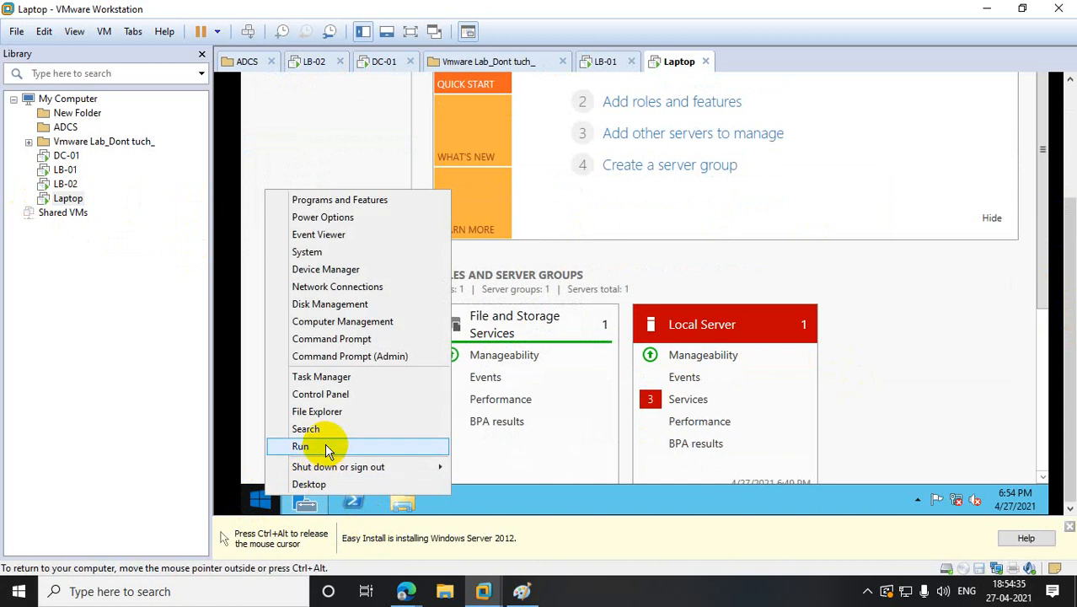
pyautogui.click(324, 445)
pyautogui.write('ncp')
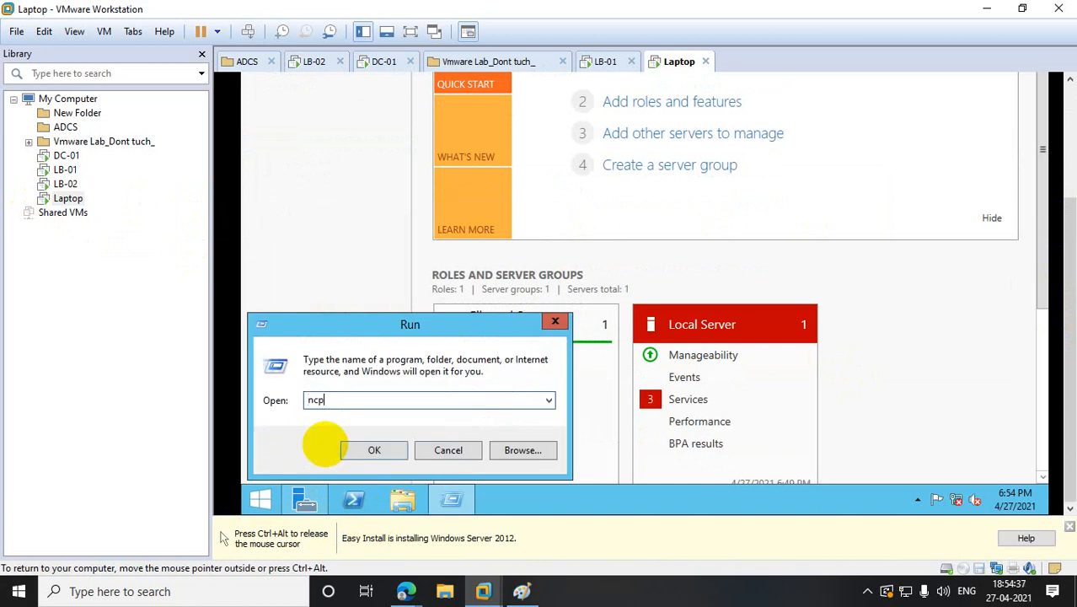
pyautogui.write('a.cpl')
pyautogui.press('Return')
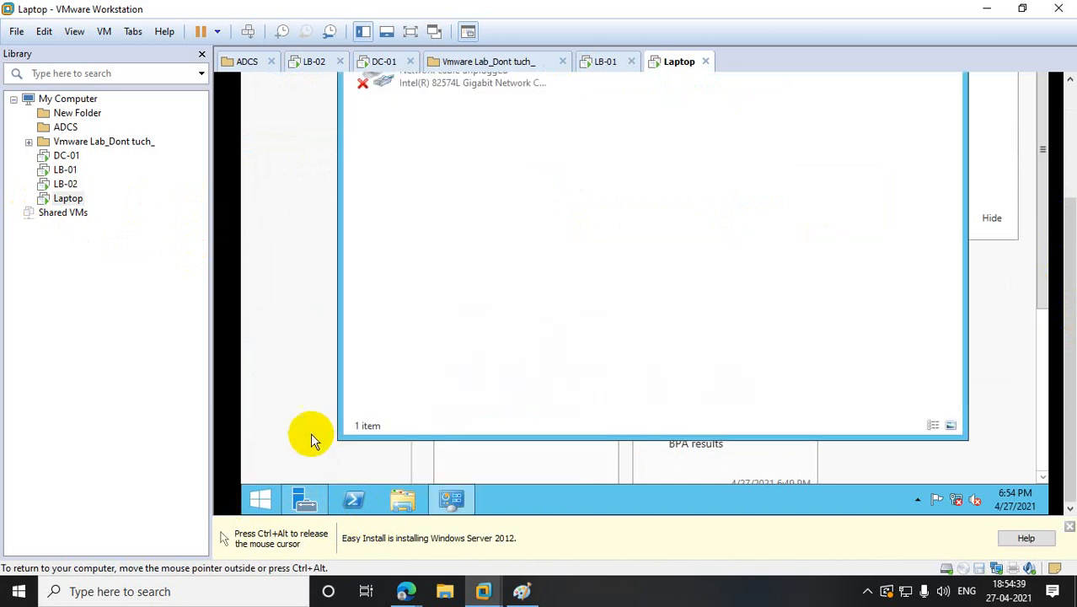
pyautogui.rightClick(56, 202)
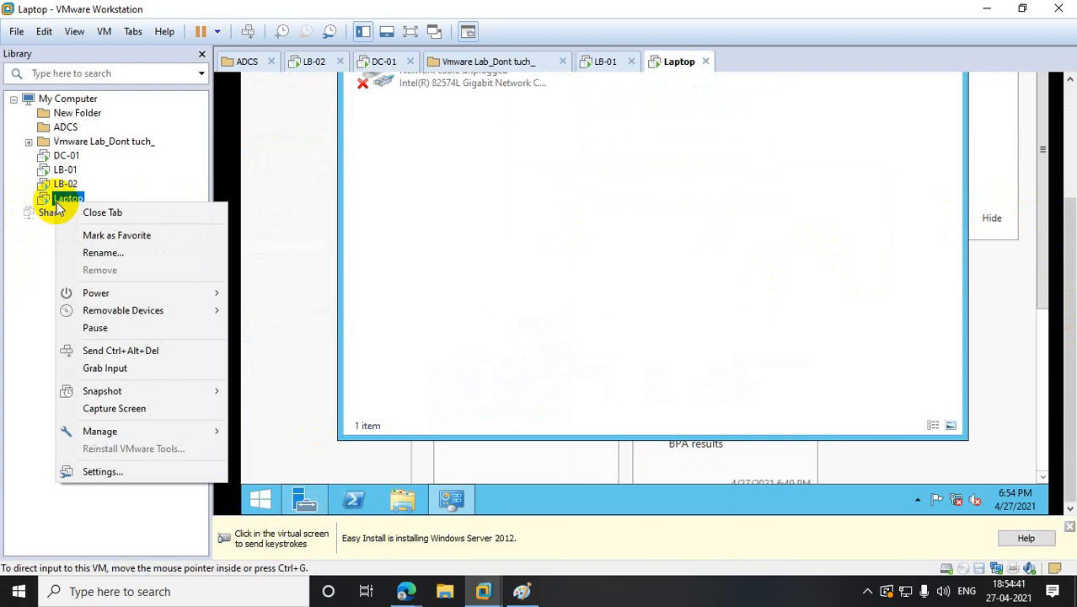
pyautogui.click(129, 468)
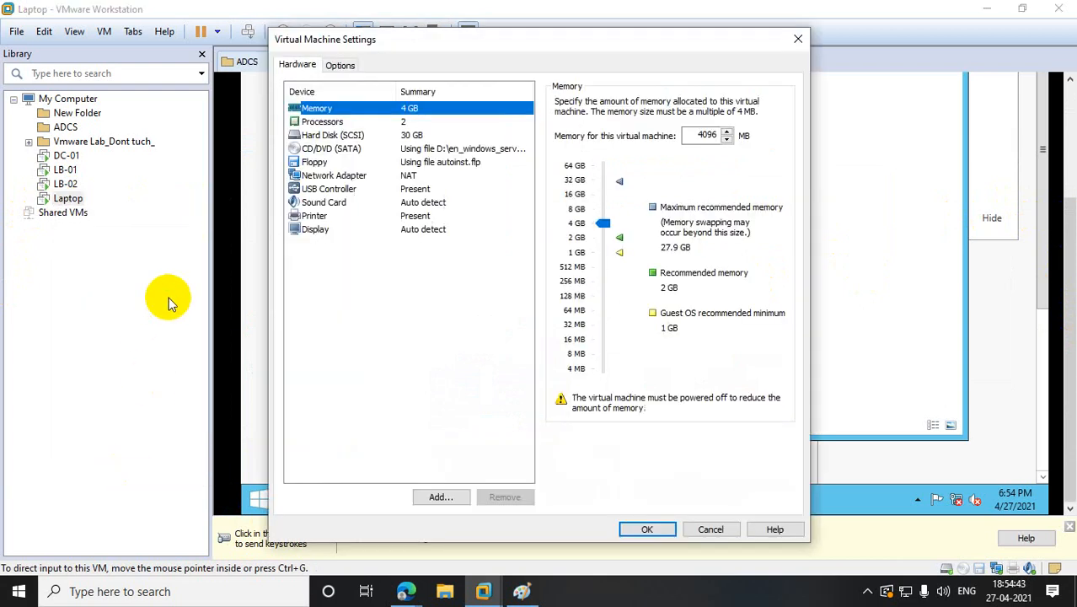
# - Connect the Laptop VM's network adapter to the custom virtual network VMnet0
pyautogui.click(332, 176)
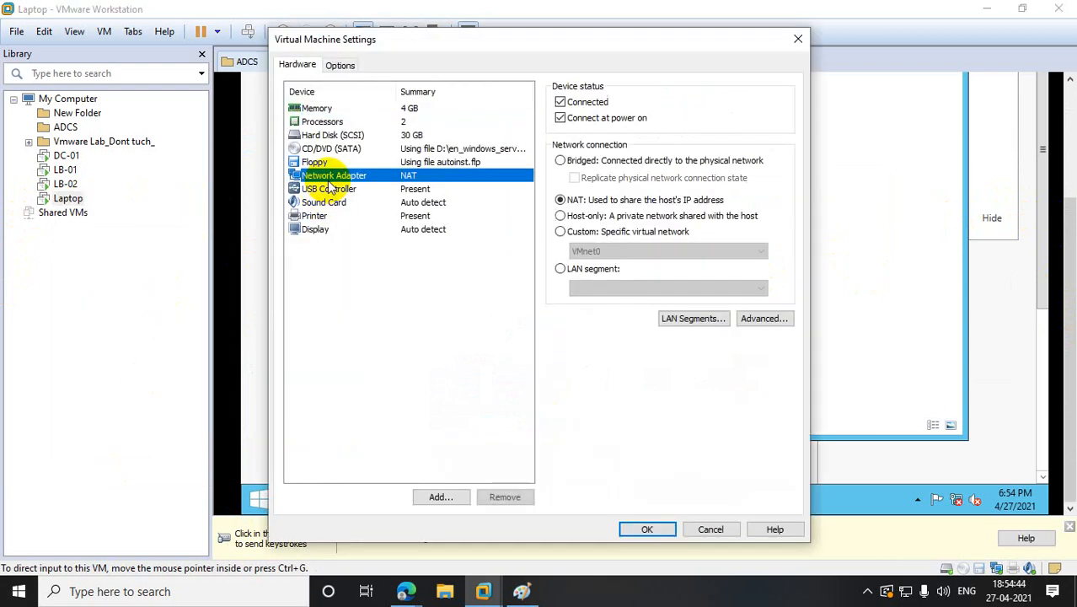
pyautogui.click(560, 232)
pyautogui.click(647, 529)
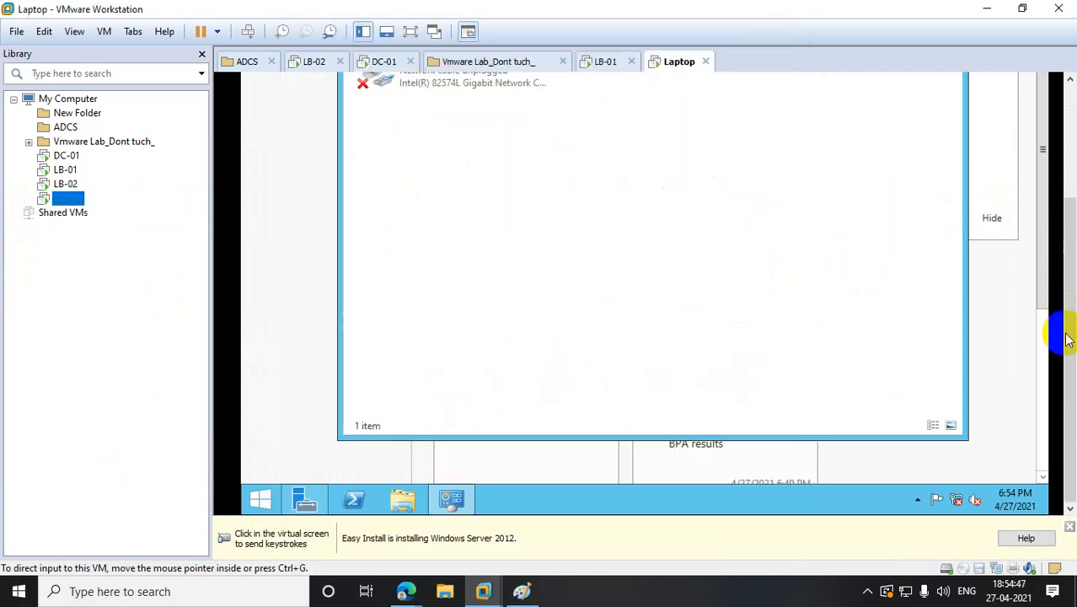
# - Give Ethernet0 static IP 10.10.10.15, mask 255.0.0.0 and DNS 10.10.10.10
pyautogui.click(412, 202)
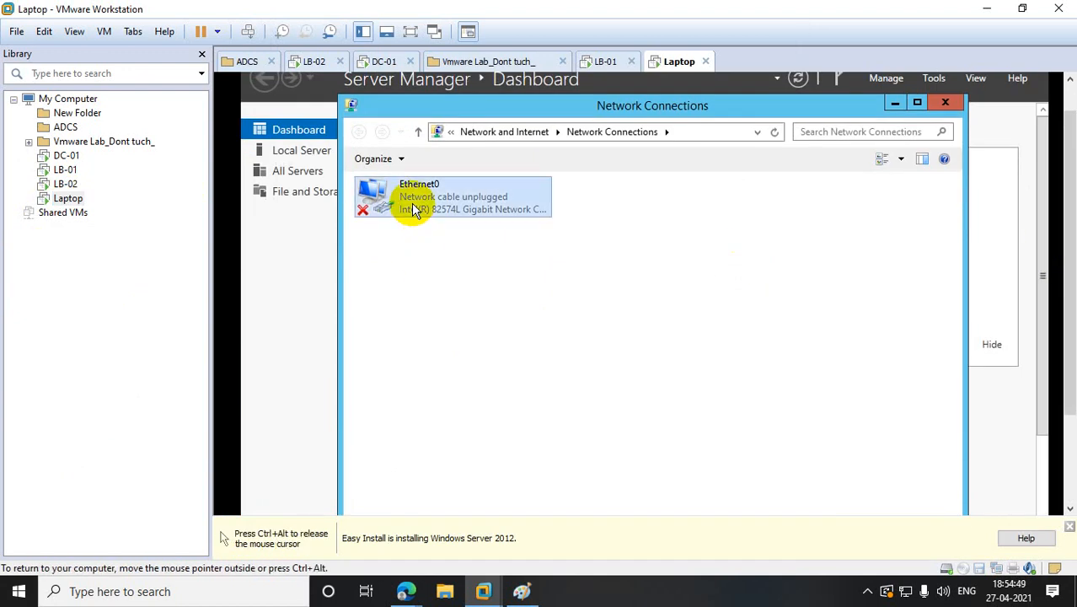
pyautogui.rightClick(412, 203)
pyautogui.click(483, 347)
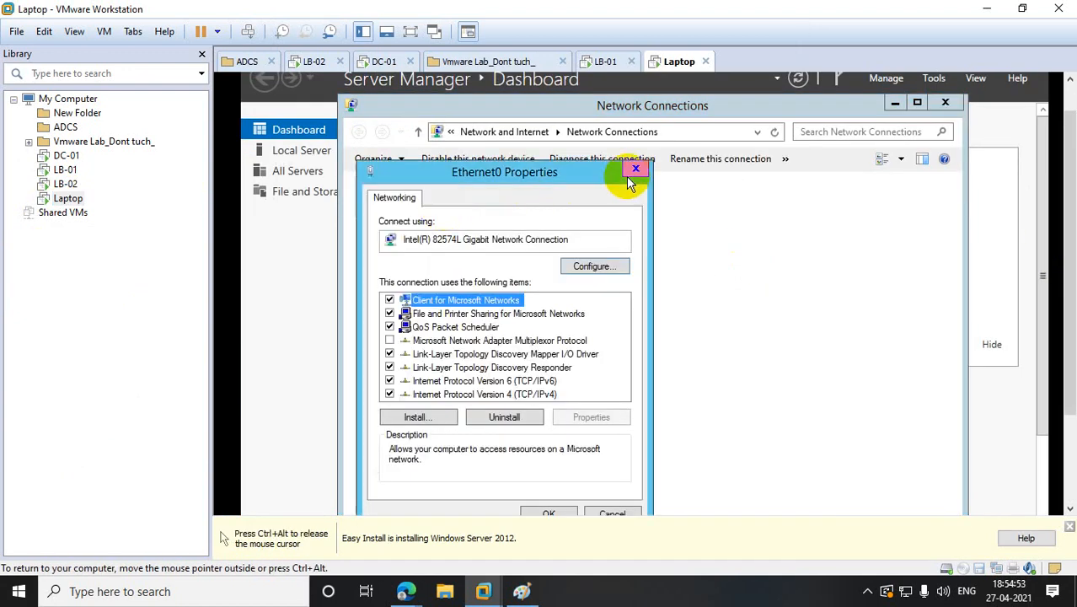
pyautogui.click(634, 170)
pyautogui.rightClick(419, 196)
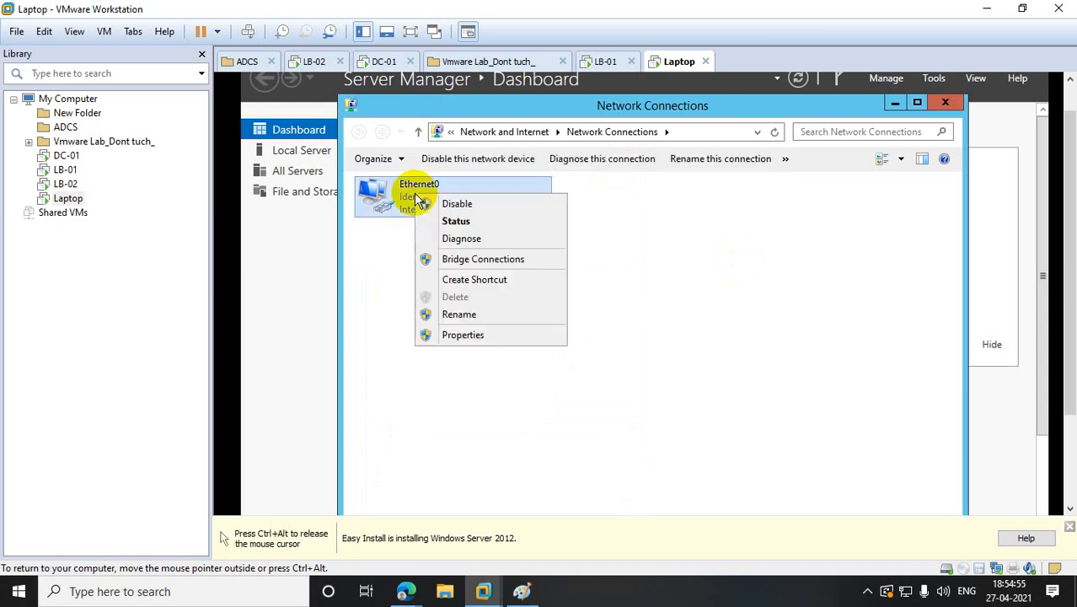
pyautogui.click(474, 333)
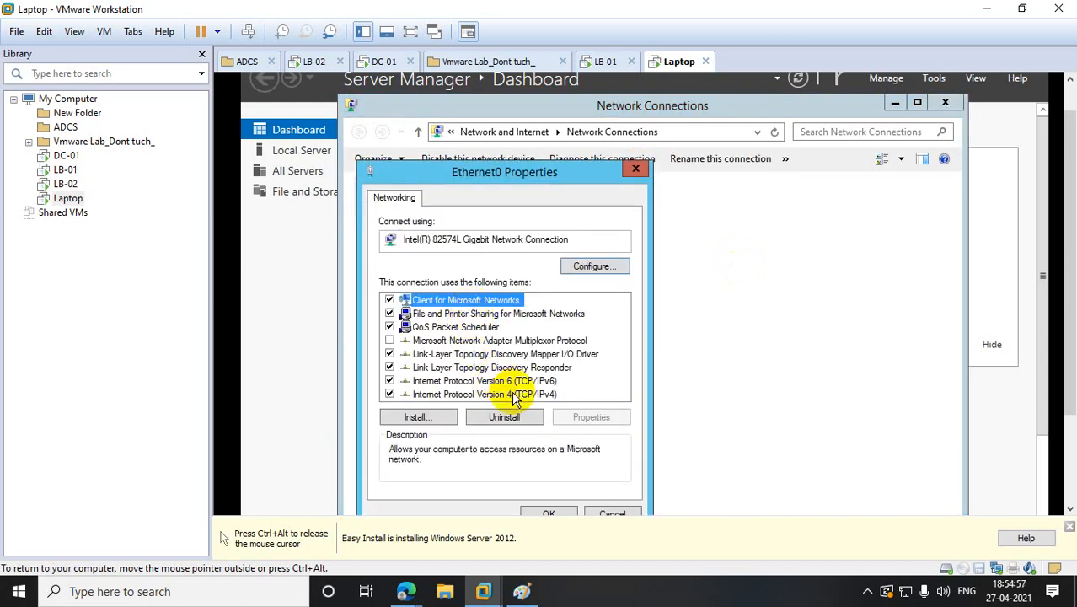
pyautogui.doubleClick(505, 394)
pyautogui.click(440, 345)
pyautogui.click(569, 362)
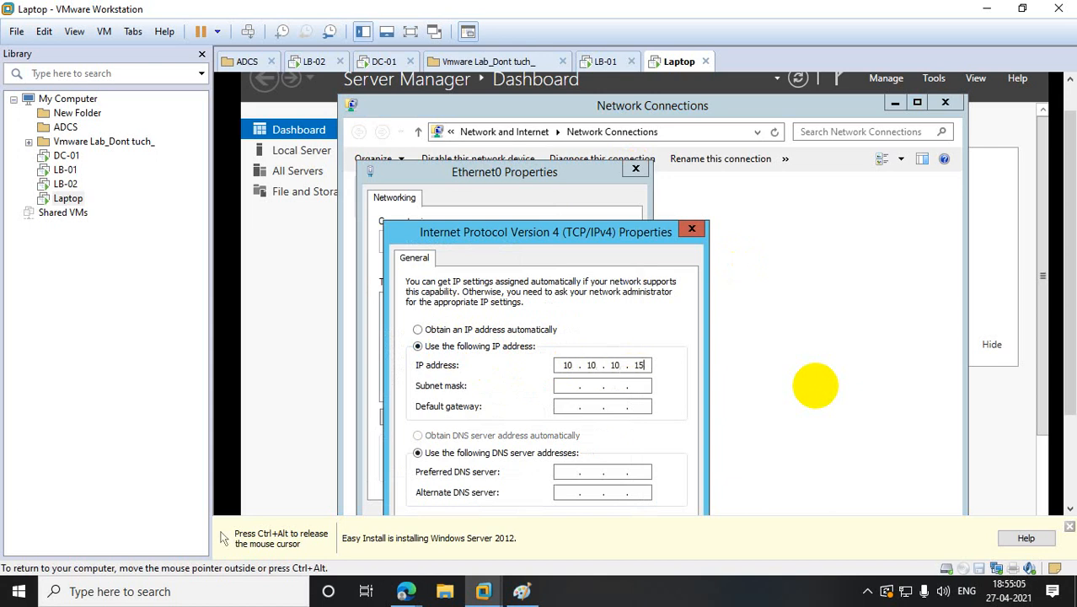
pyautogui.press('Tab')
pyautogui.press('Tab')
pyautogui.moveTo(1069, 271); pyautogui.dragTo(1070, 379)
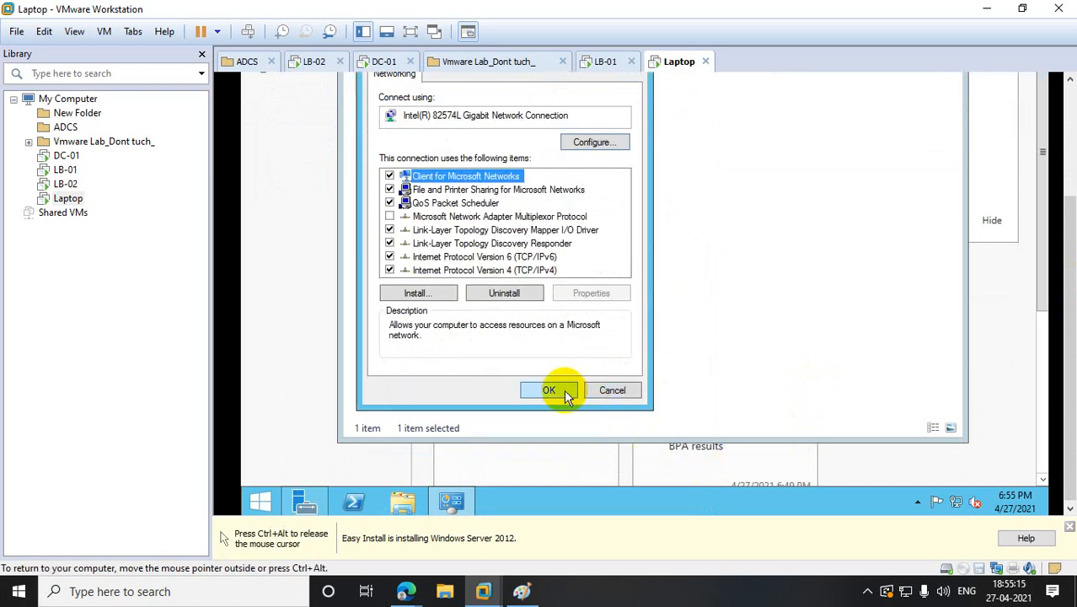
pyautogui.click(548, 390)
# - Turn Windows Firewall off for private and public networks via firewall.cpl, then close it
pyautogui.rightClick(257, 502)
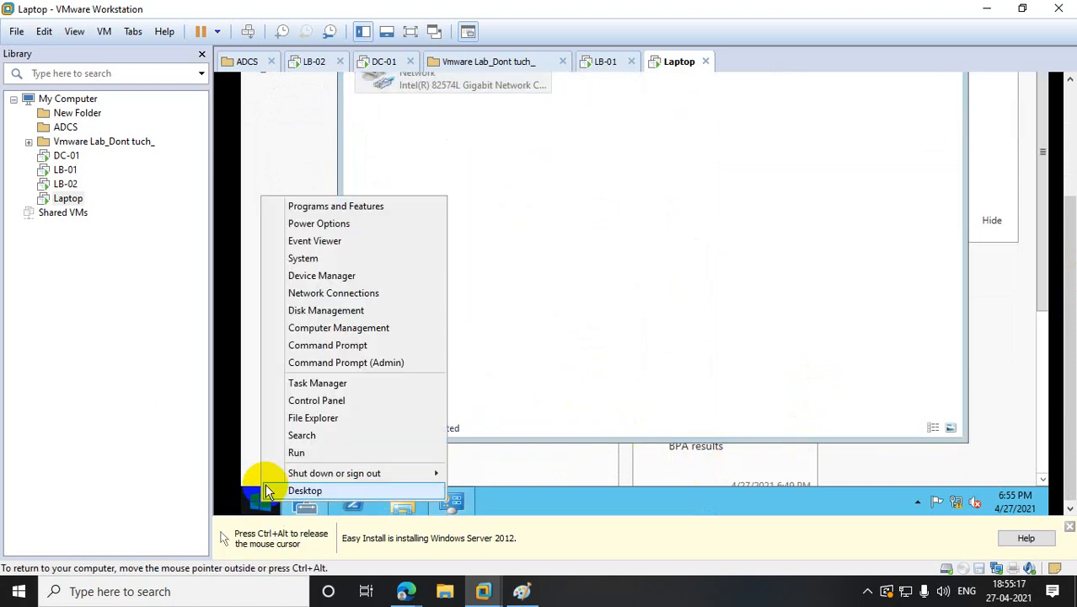
pyautogui.click(296, 452)
pyautogui.write('fire')
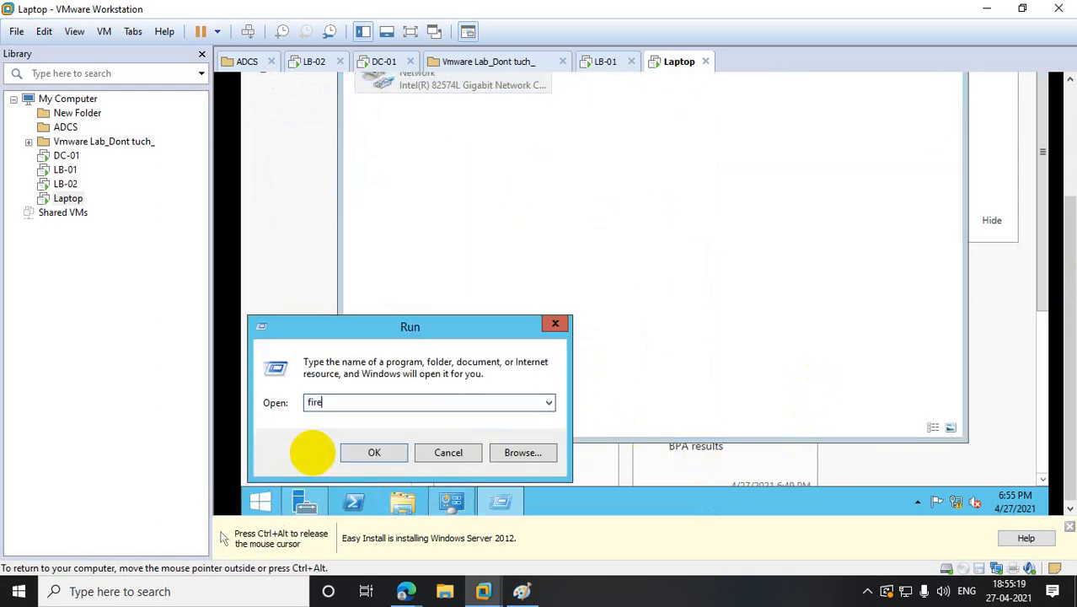
pyautogui.write('wall.cpl')
pyautogui.press('Return')
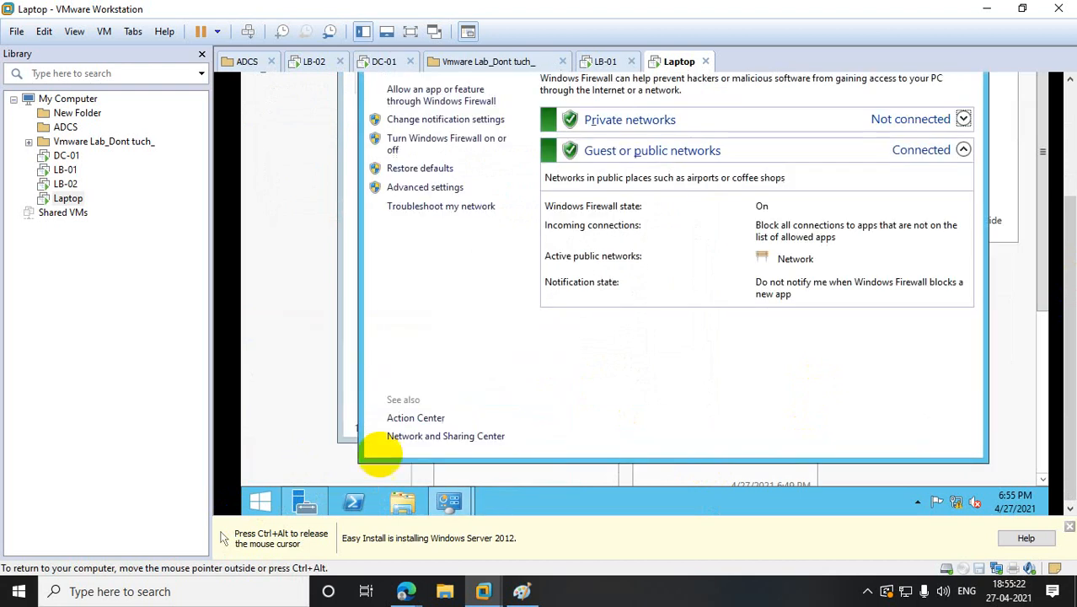
pyautogui.click(431, 142)
pyautogui.click(492, 174)
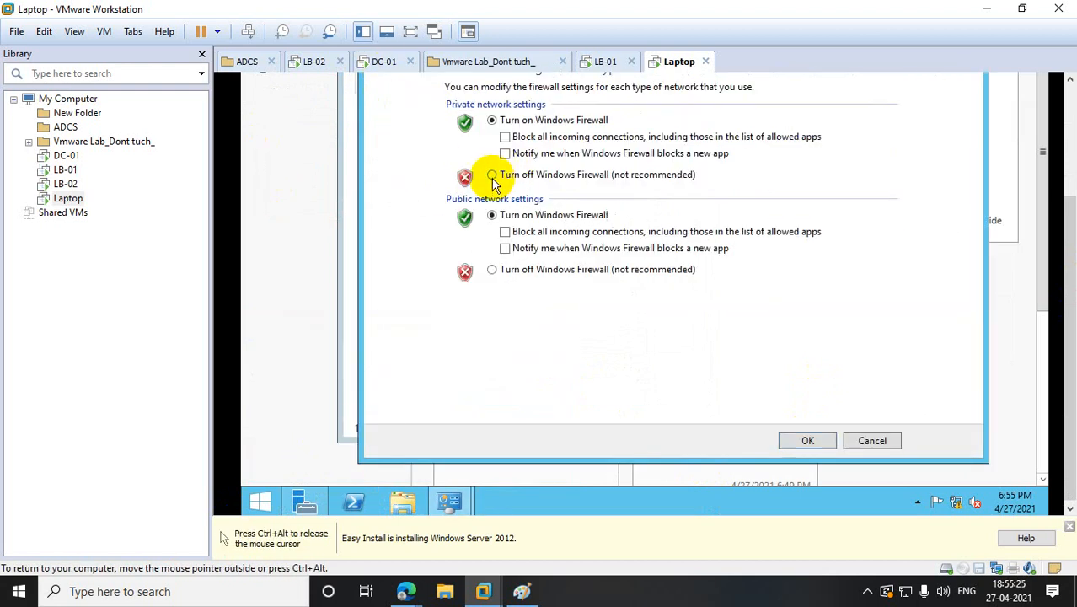
pyautogui.click(492, 272)
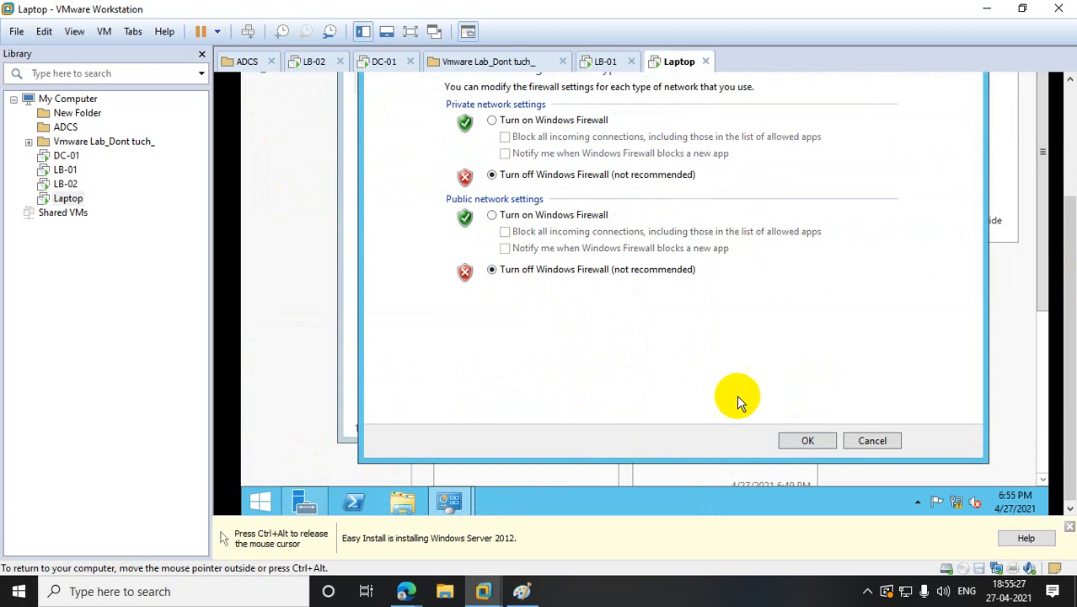
pyautogui.click(811, 440)
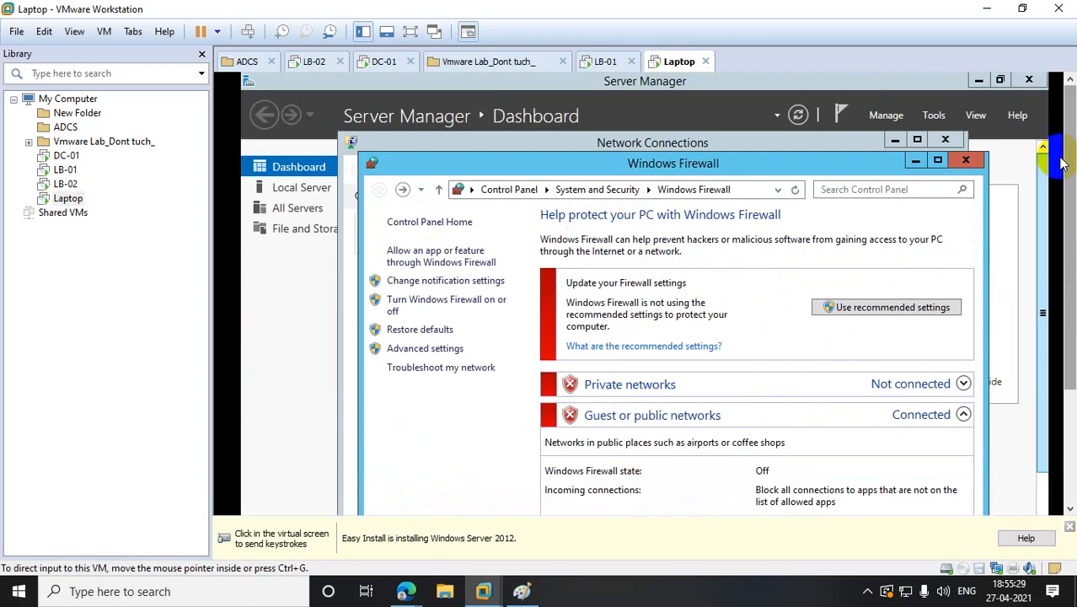
pyautogui.click(935, 154)
pyautogui.click(1024, 80)
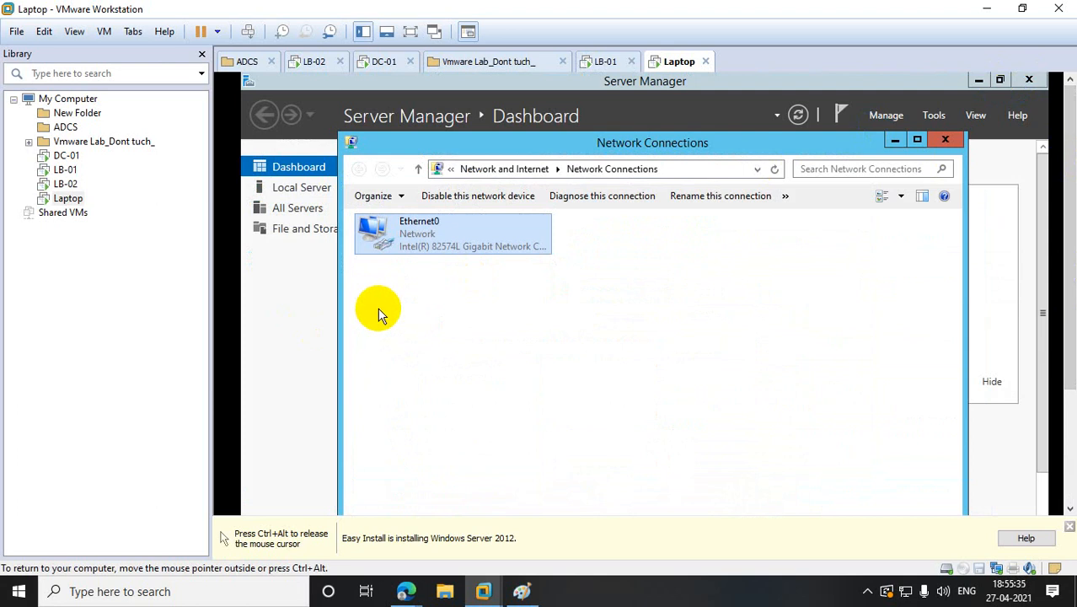
# - Close Server Manager and open the Computer Name change dialog from This PC's system properties
pyautogui.click(325, 327)
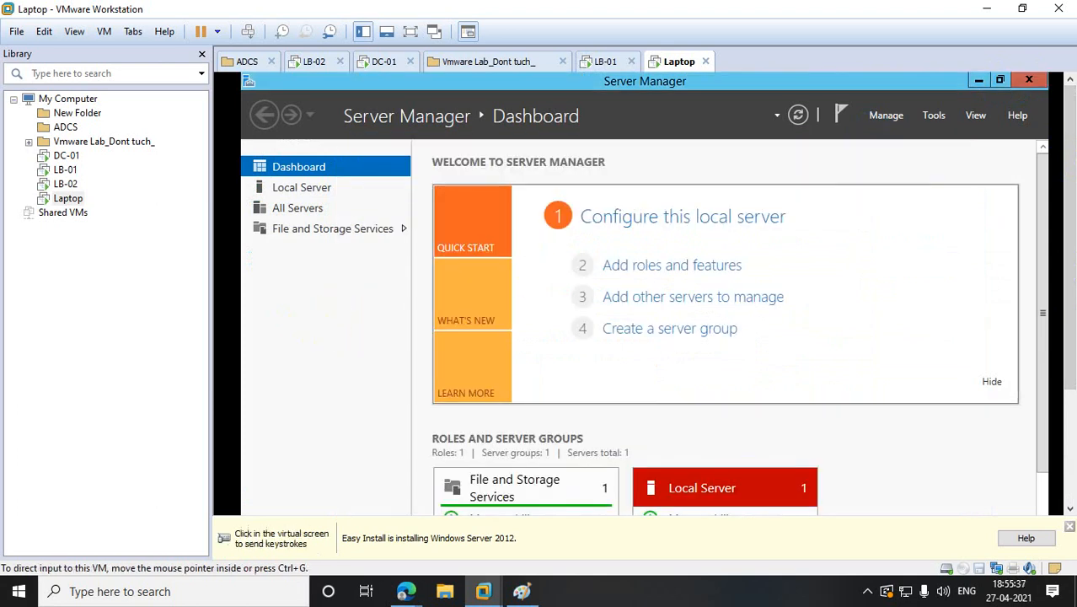
pyautogui.click(1047, 83)
pyautogui.moveTo(1047, 82)
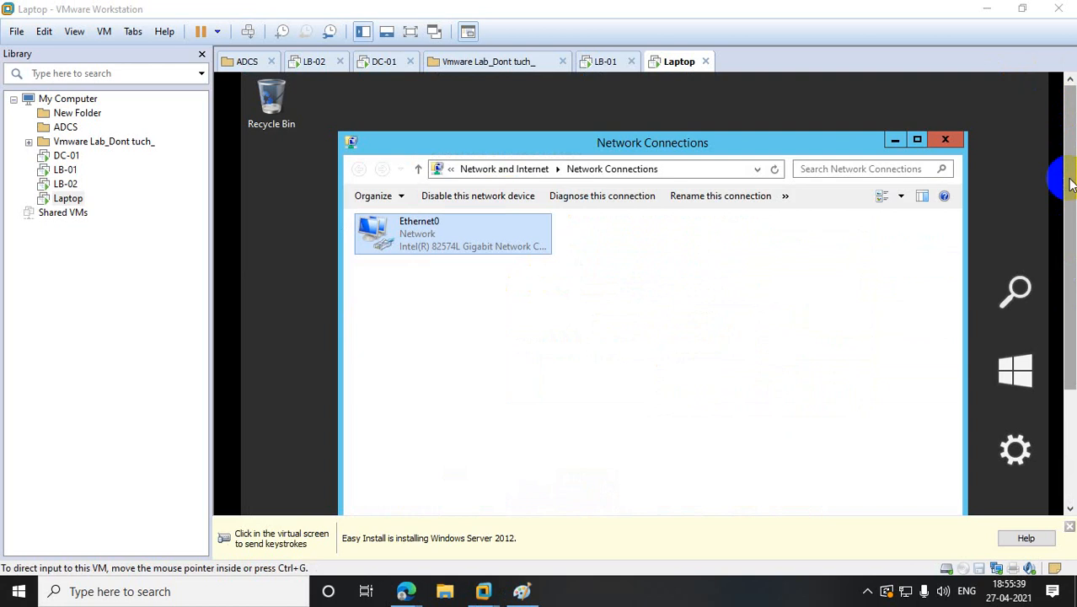
pyautogui.click(257, 499)
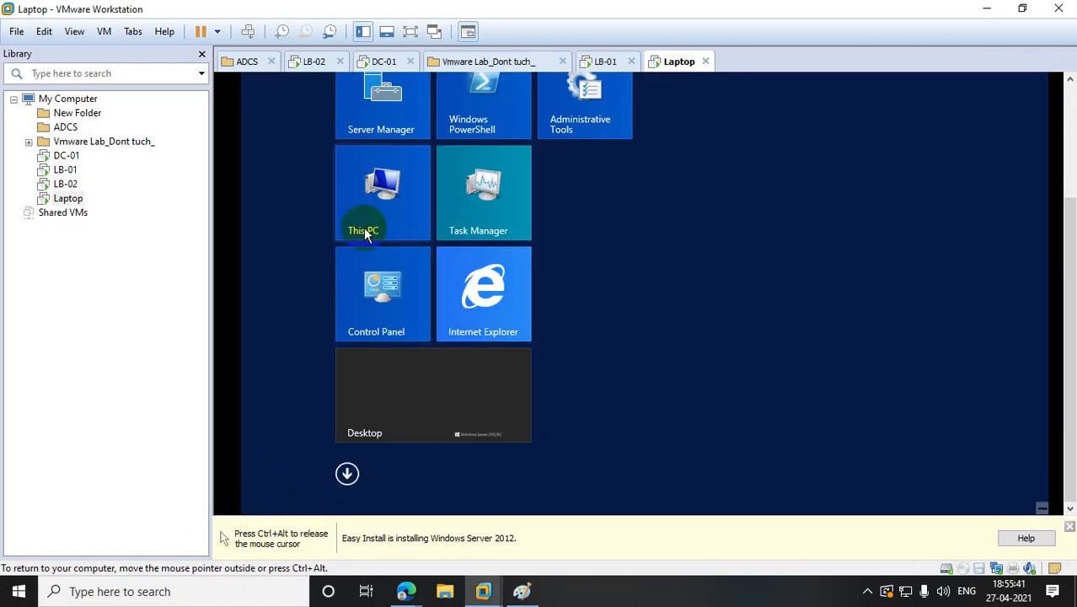
pyautogui.rightClick(376, 198)
pyautogui.click(422, 241)
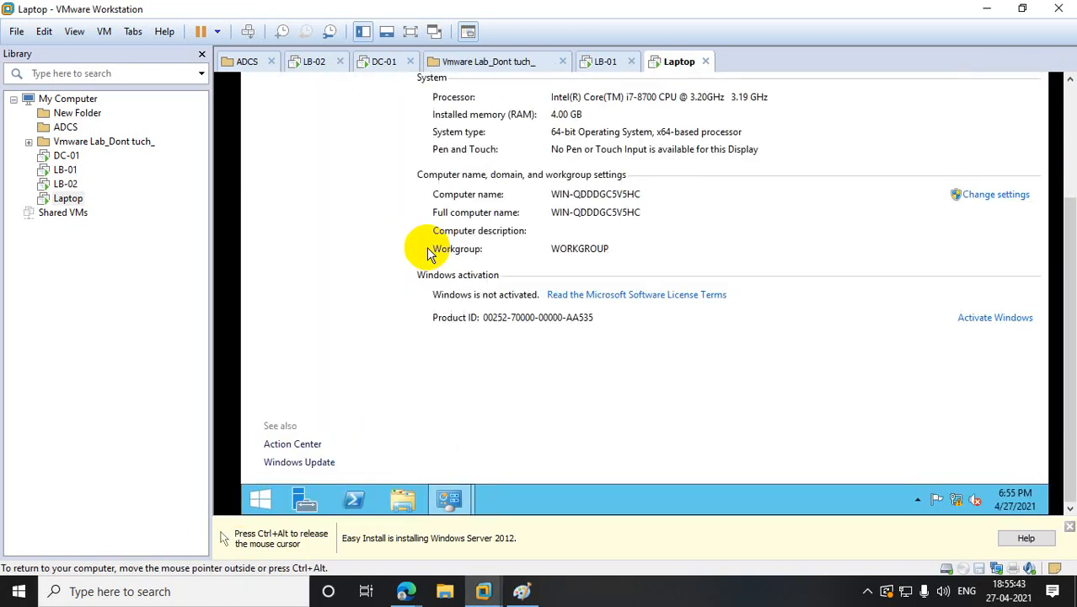
pyautogui.click(370, 203)
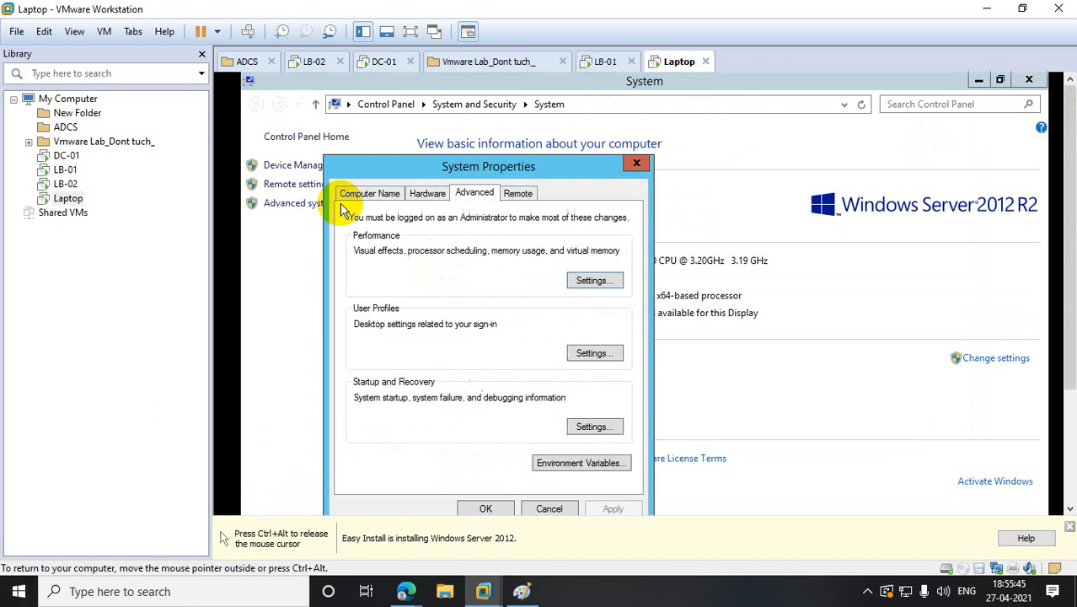
pyautogui.click(370, 194)
pyautogui.click(583, 344)
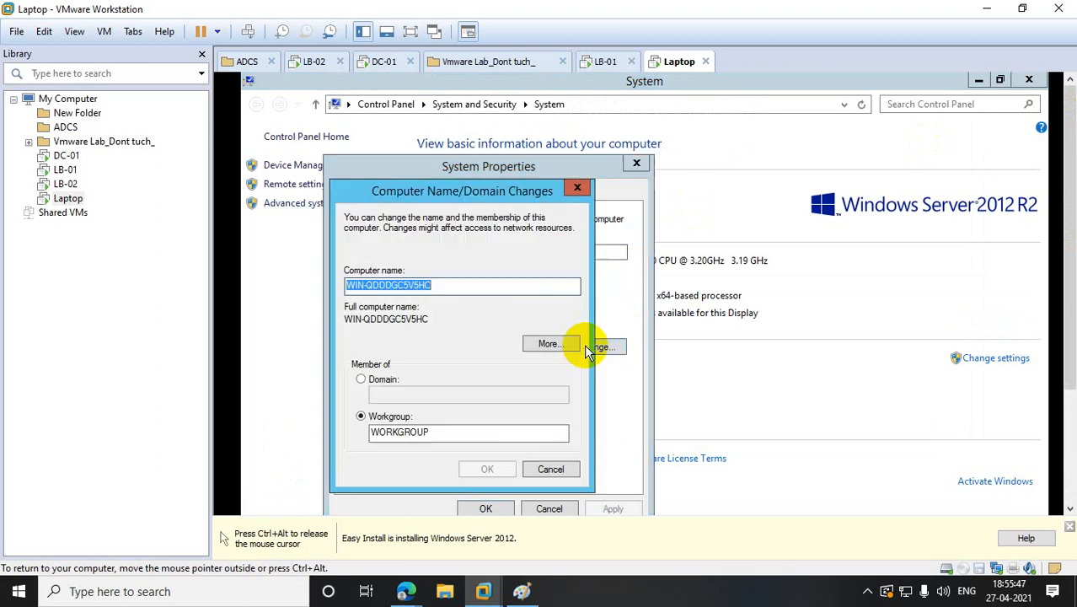
# - Rename the computer to User_laptop-01 and make it a member of the bt.com domain
pyautogui.write('L')
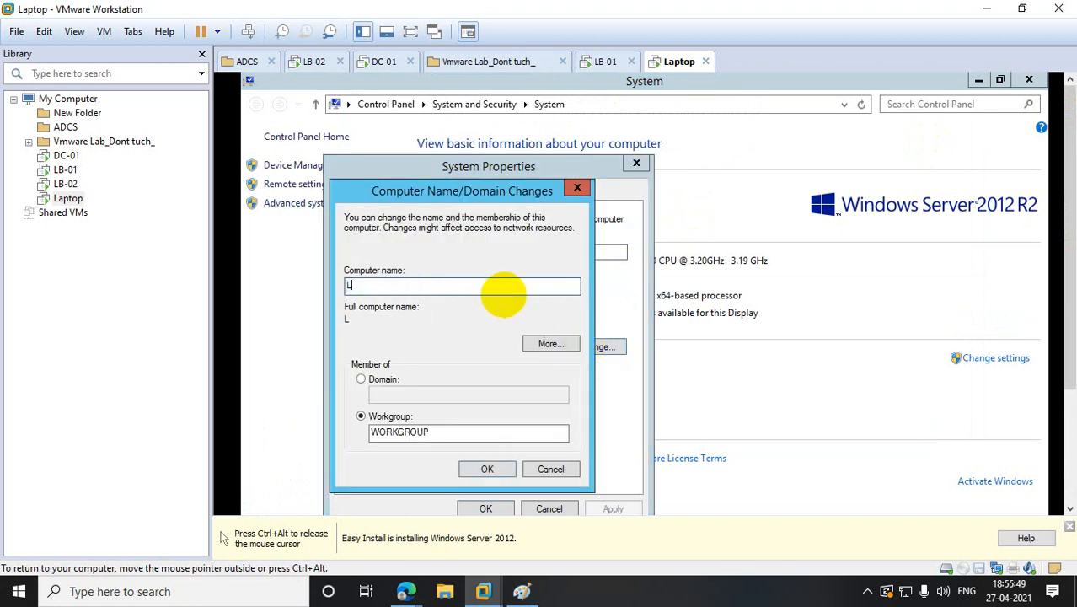
pyautogui.press('BackSpace')
pyautogui.write('User_laptop-01')
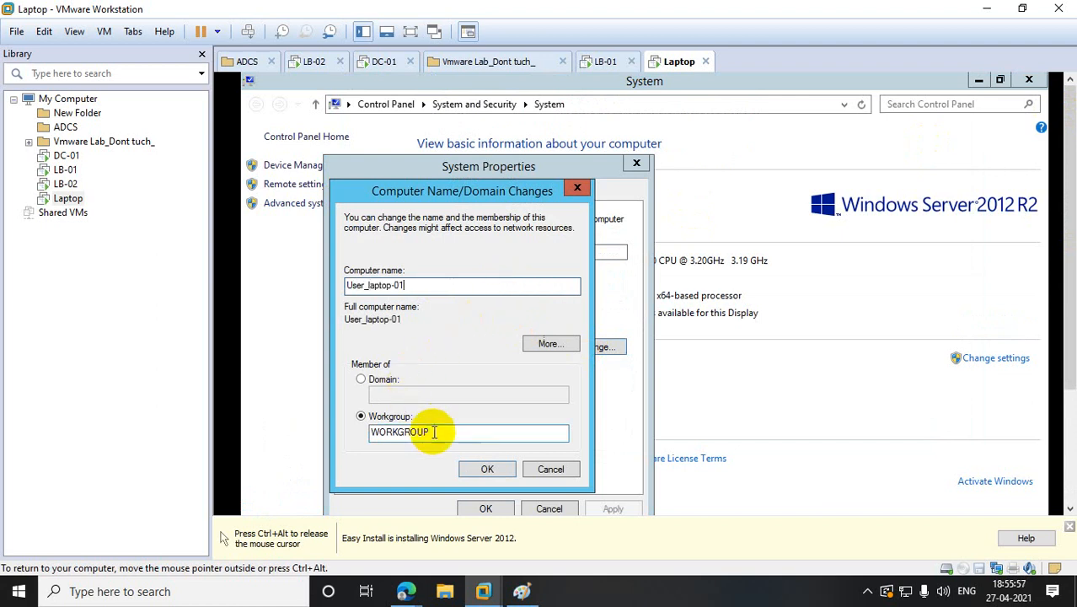
pyautogui.click(370, 386)
pyautogui.click(395, 395)
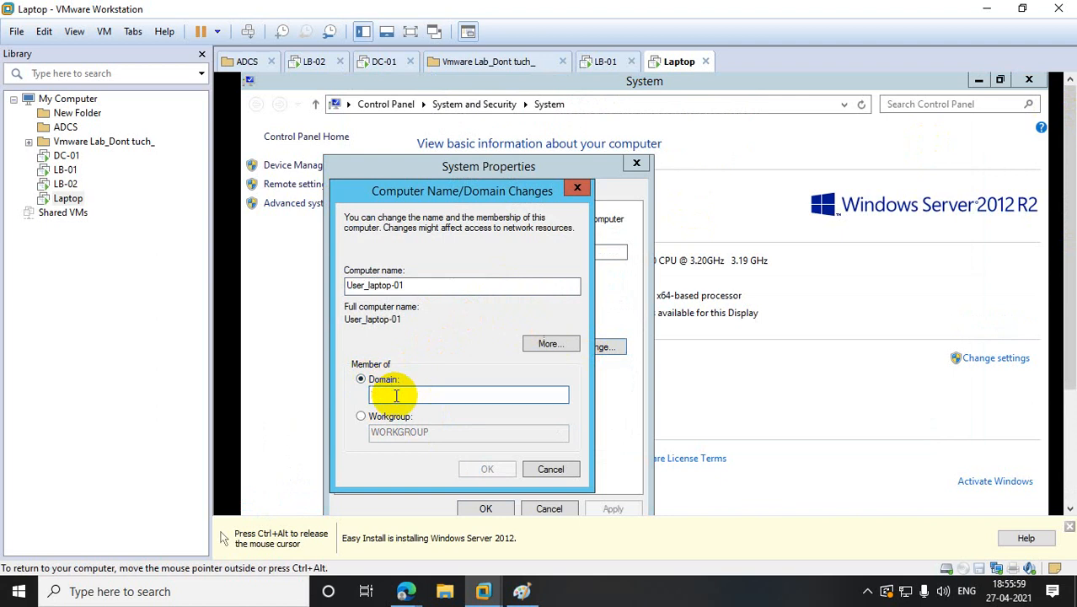
pyautogui.write('bt.com')
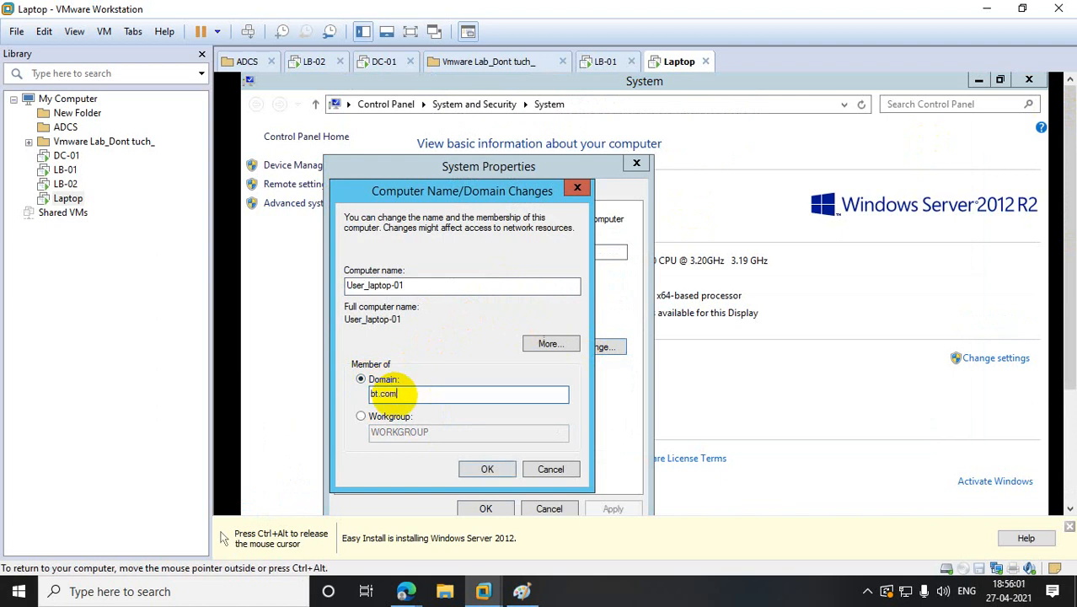
pyautogui.click(484, 468)
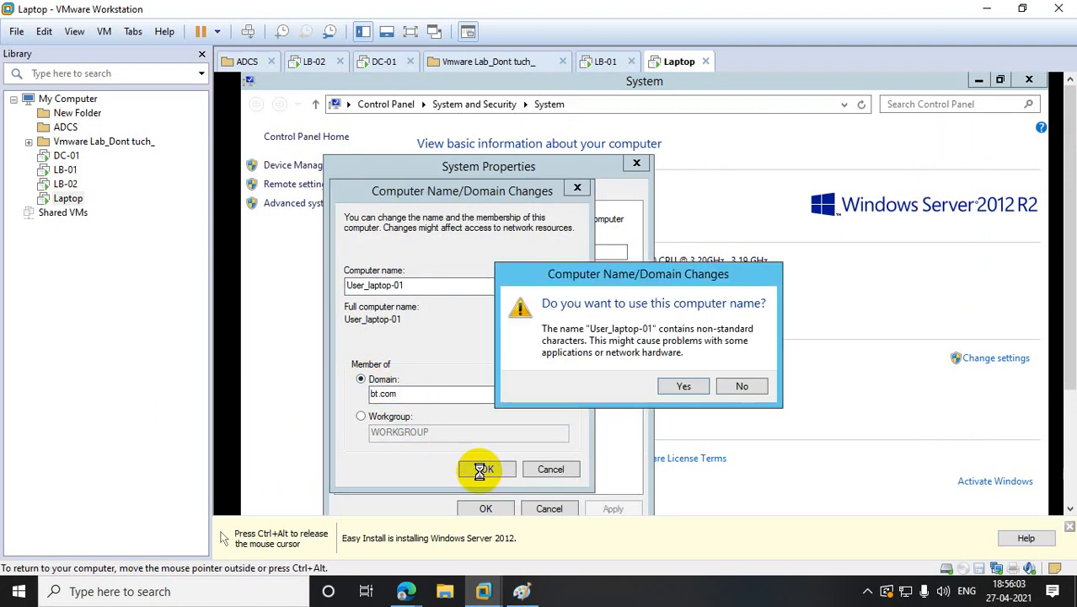
# - Accept the non-standard computer name and submit domain administrator credentials, which are rejected
pyautogui.click(698, 391)
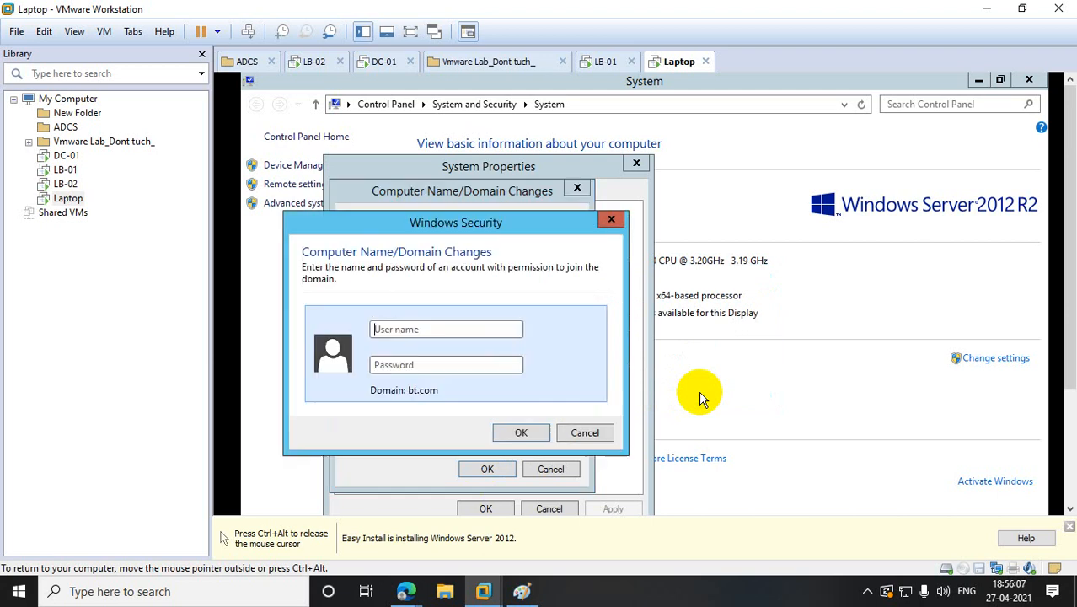
pyautogui.click(390, 332)
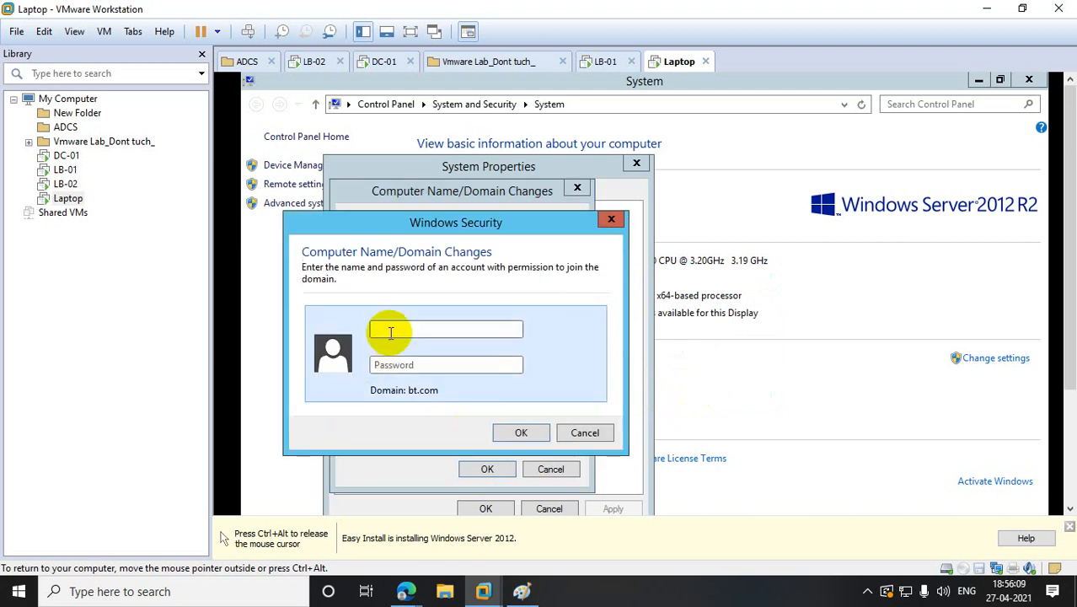
pyautogui.write('Administrat*******')
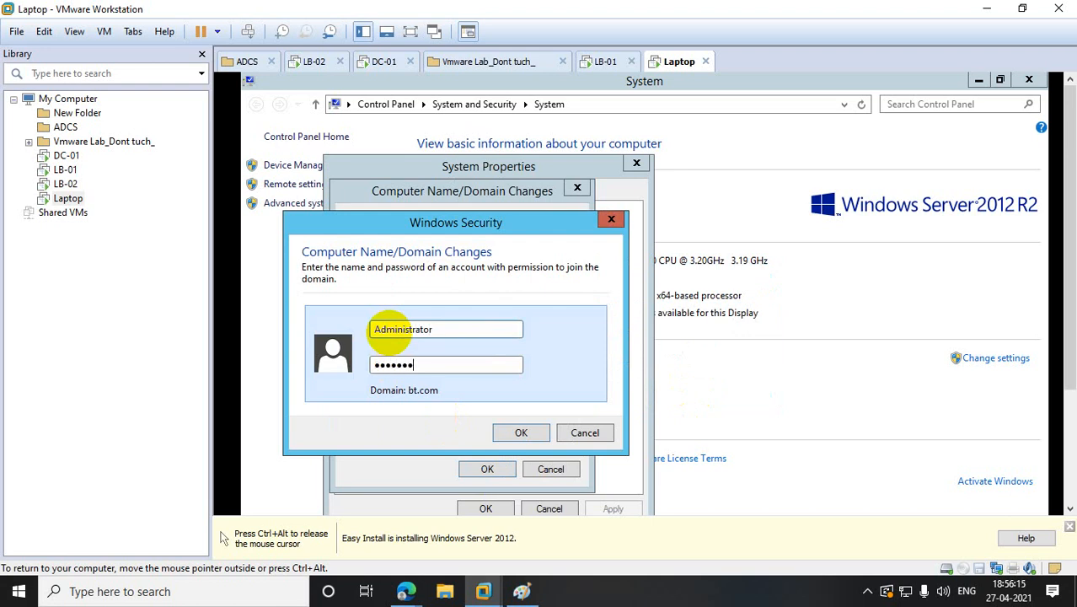
pyautogui.write('*****')
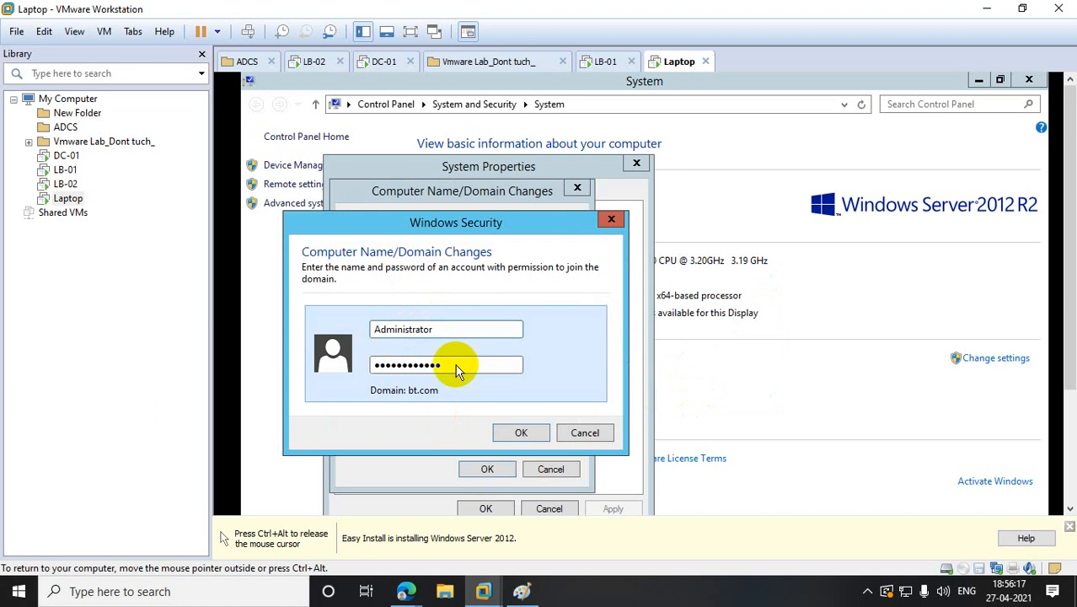
pyautogui.click(520, 432)
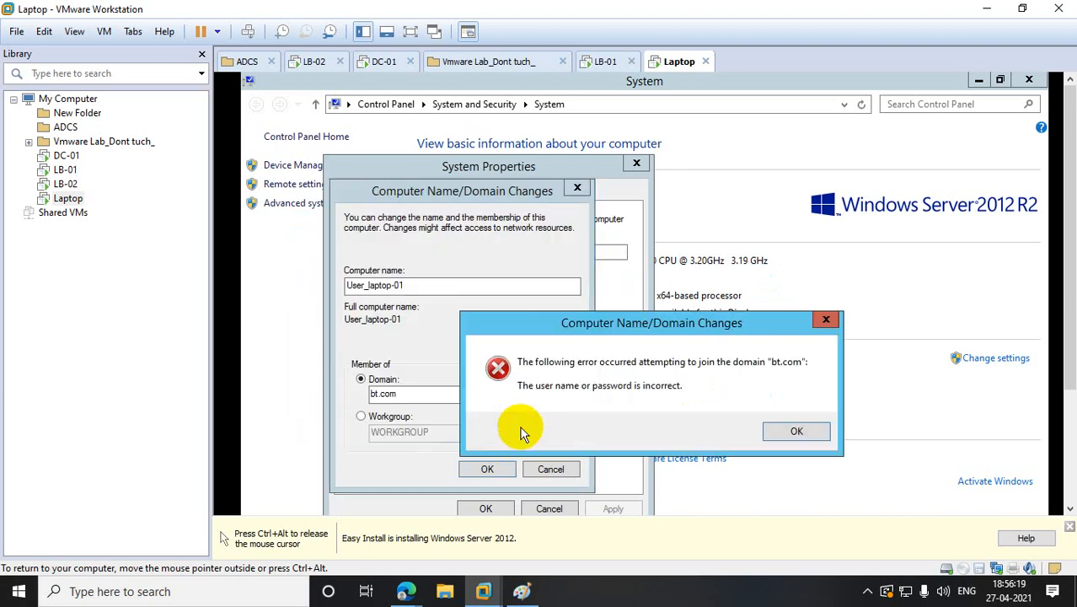
pyautogui.click(822, 429)
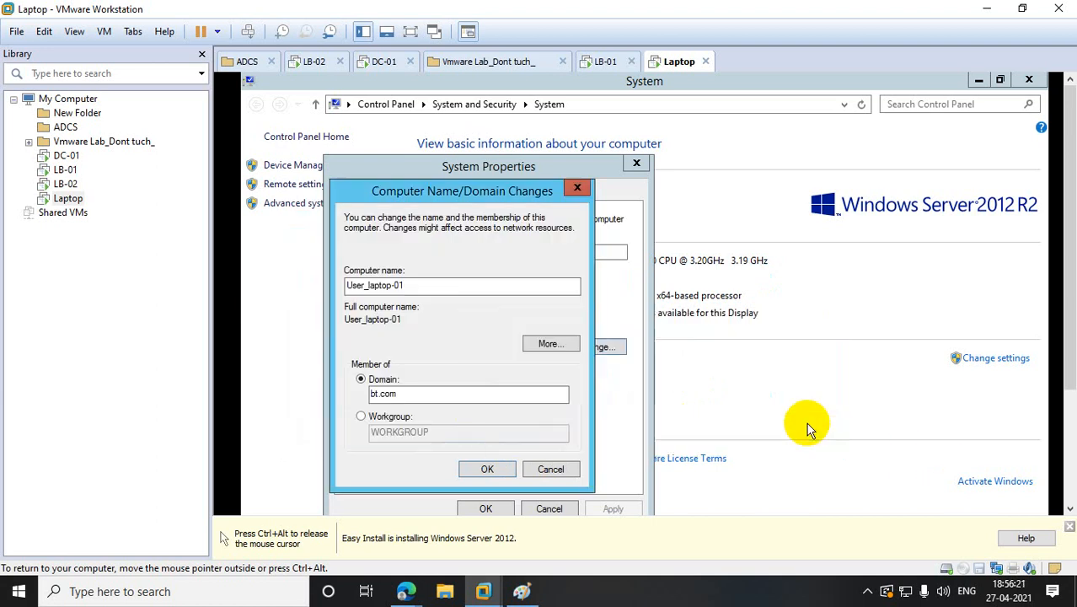
# - Retry the bt.com domain join with corrected administrator credentials
pyautogui.click(477, 468)
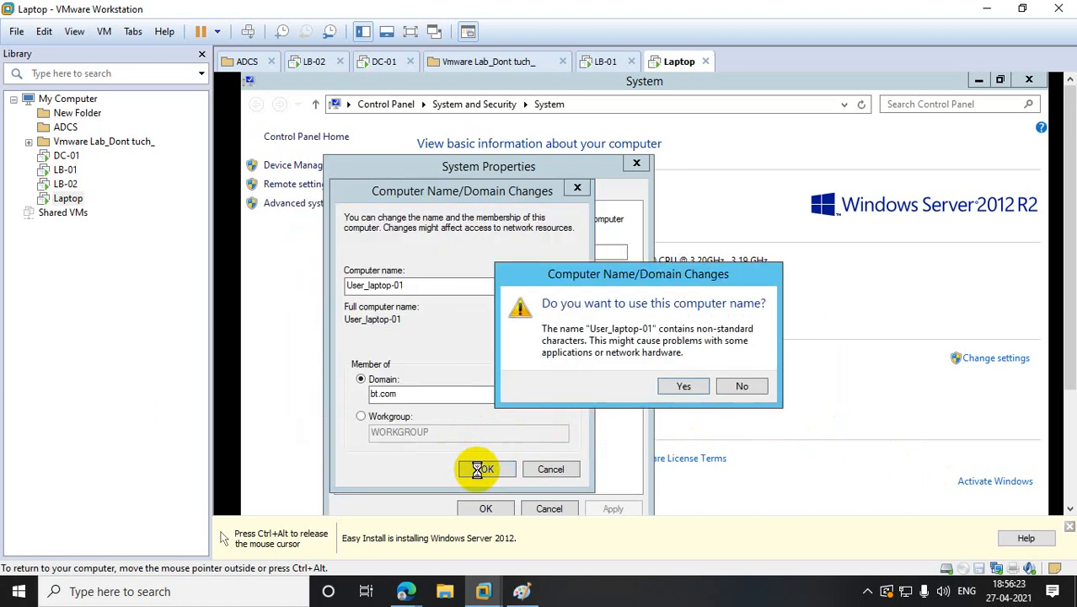
pyautogui.click(670, 384)
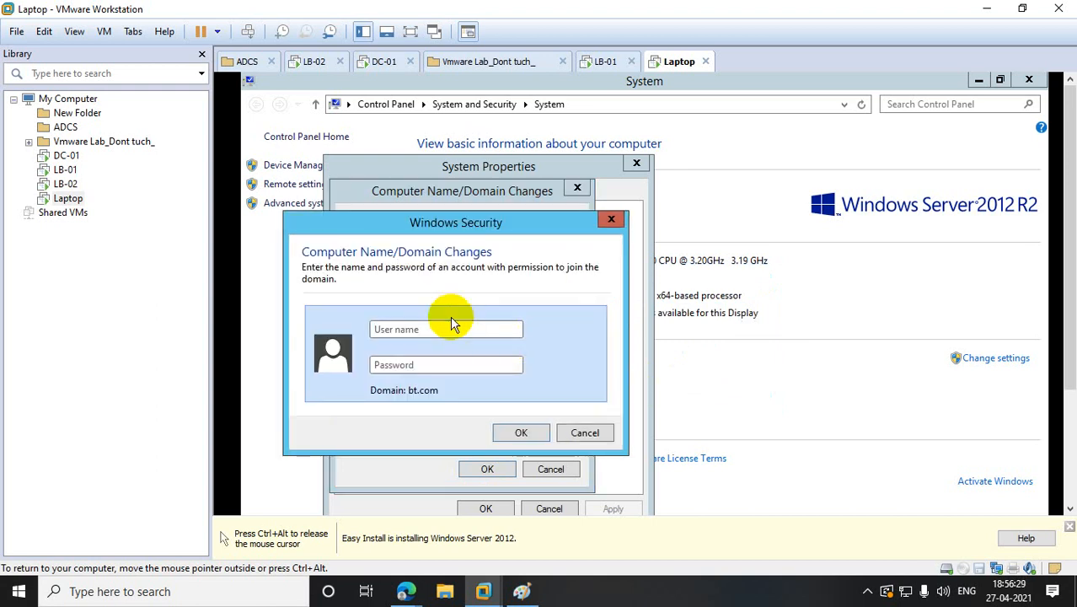
pyautogui.click(387, 325)
pyautogui.write('Ad')
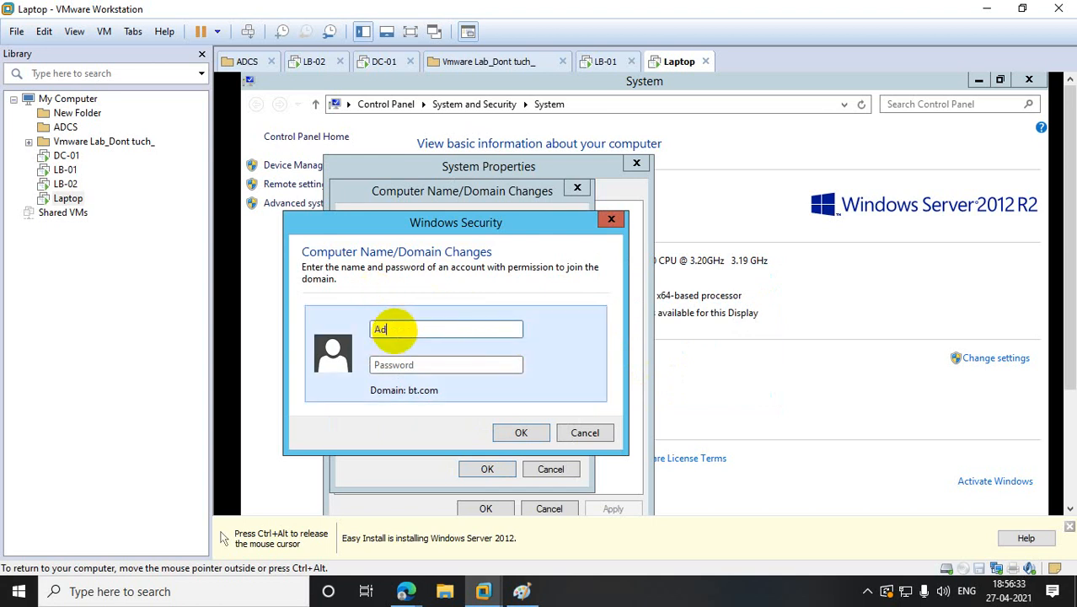
pyautogui.write('min')
pyautogui.write('istrato')
pyautogui.write('•••••')
pyautogui.press('BackSpace')
pyautogui.press('BackSpace')
pyautogui.press('BackSpace')
pyautogui.press('BackSpace')
pyautogui.press('BackSpace')
pyautogui.write('••••••')
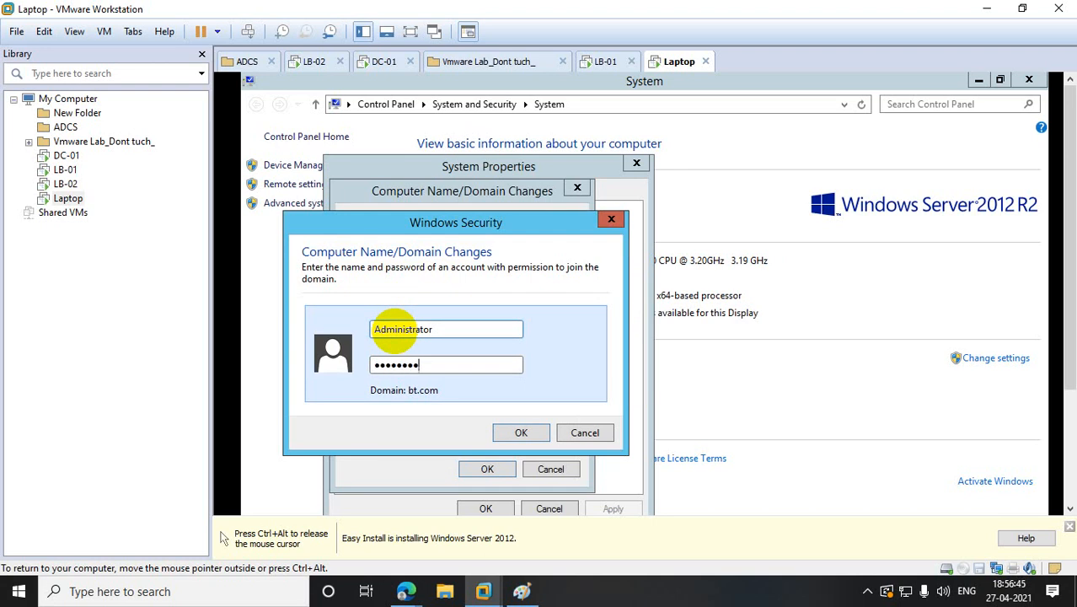
pyautogui.write('••••••')
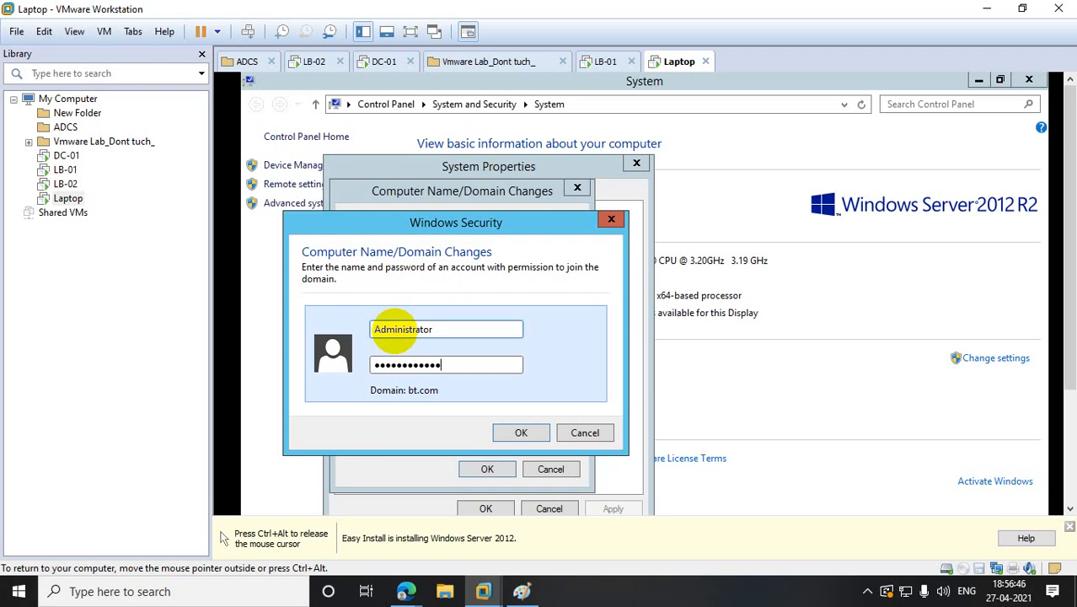
pyautogui.click(519, 431)
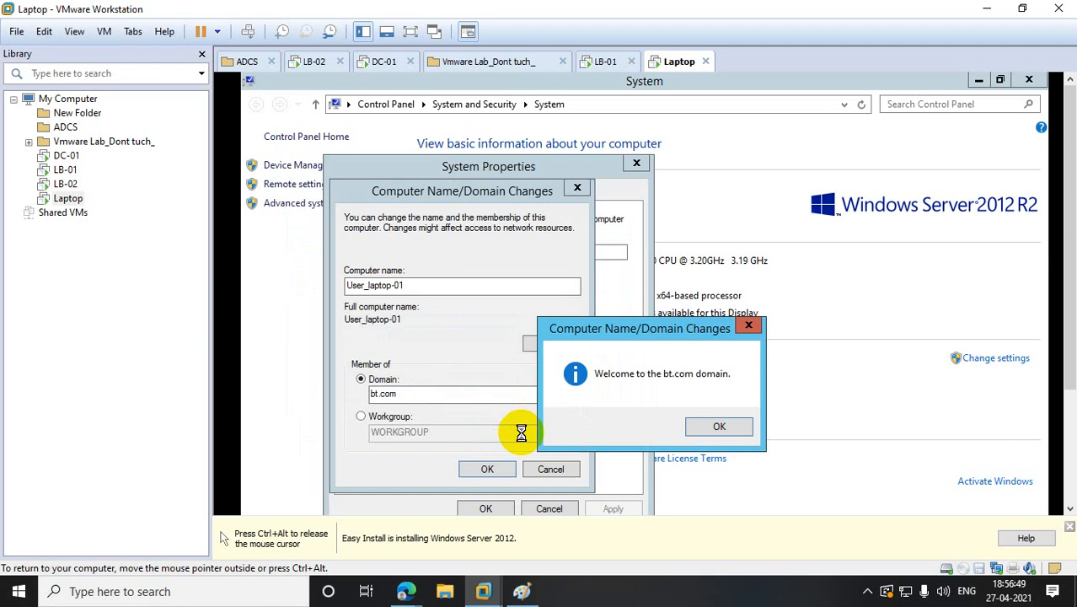
# - Acknowledge the bt.com welcome and restart notices, close System Properties, and restart the Laptop VM
pyautogui.click(721, 425)
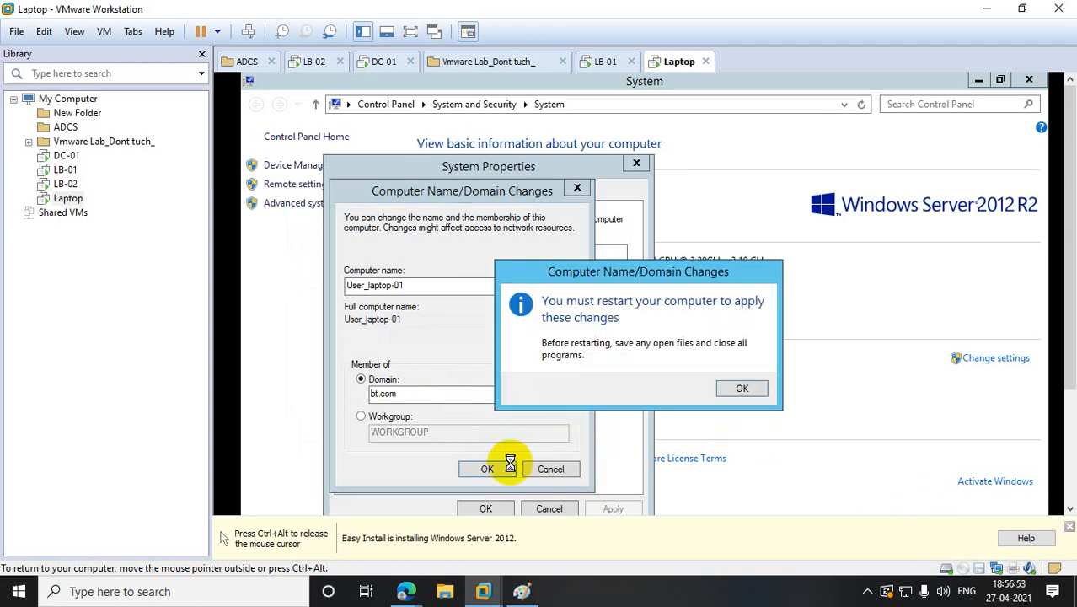
pyautogui.click(740, 387)
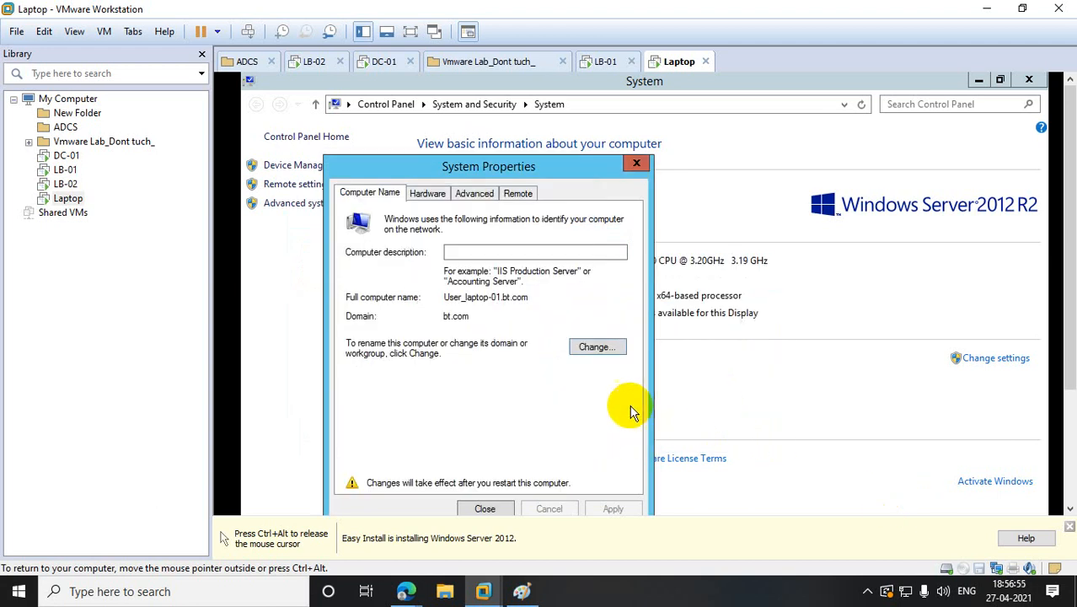
pyautogui.click(491, 508)
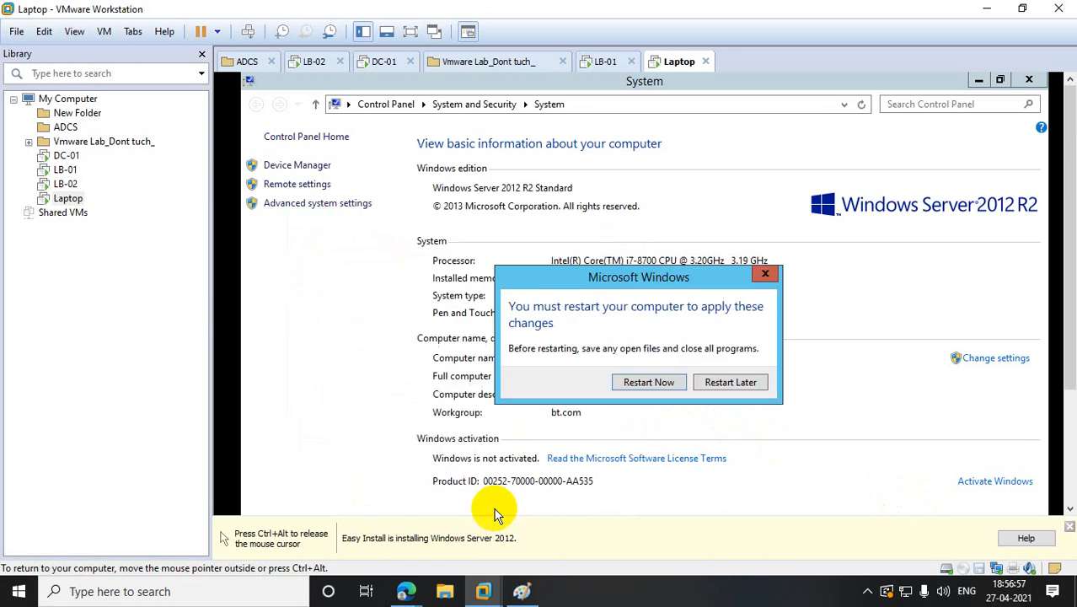
pyautogui.click(658, 383)
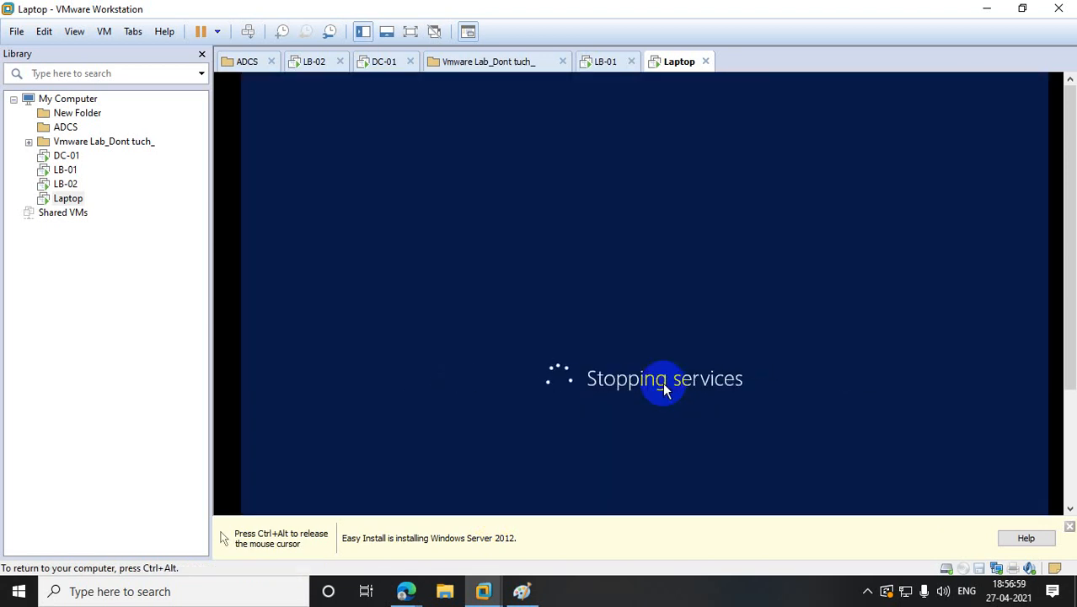
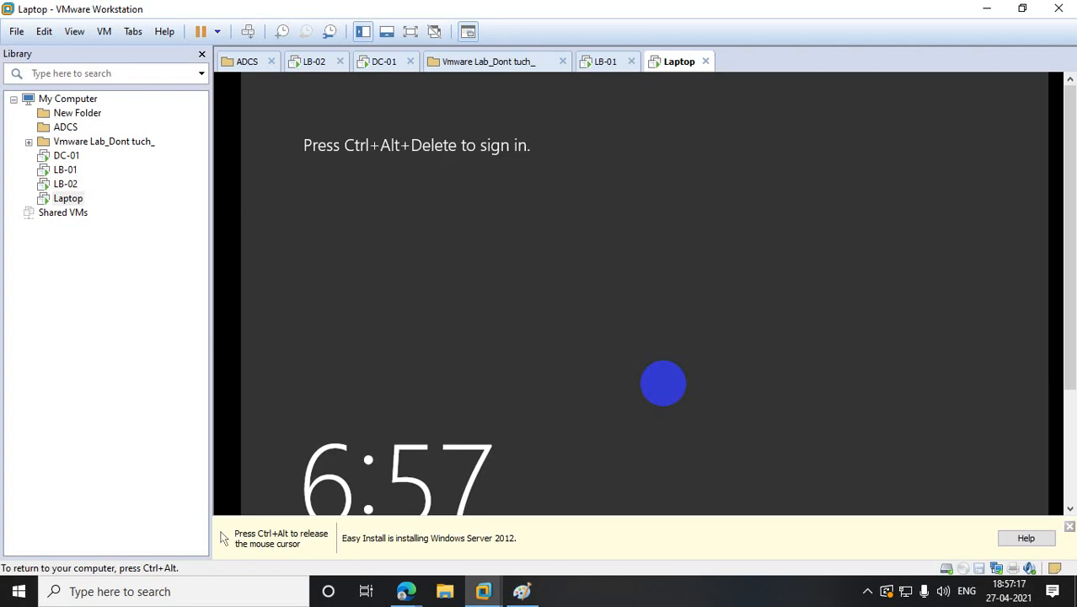
# - Send Ctrl+Alt+Del to the Laptop VM and try signing in as Administrator with the password
pyautogui.hotkey('ctrl', 'alt')
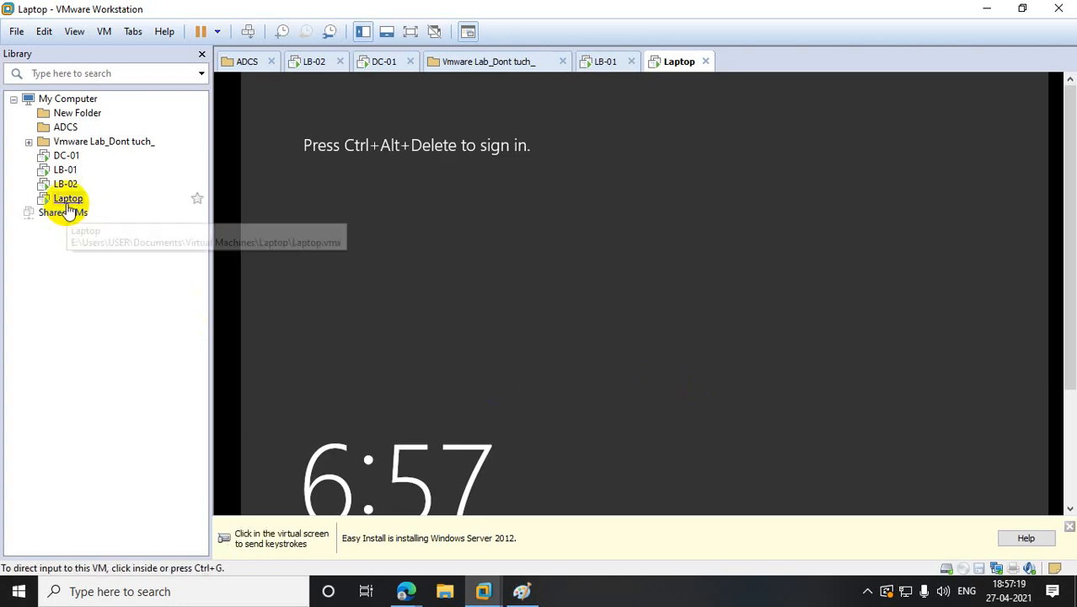
pyautogui.rightClick(68, 201)
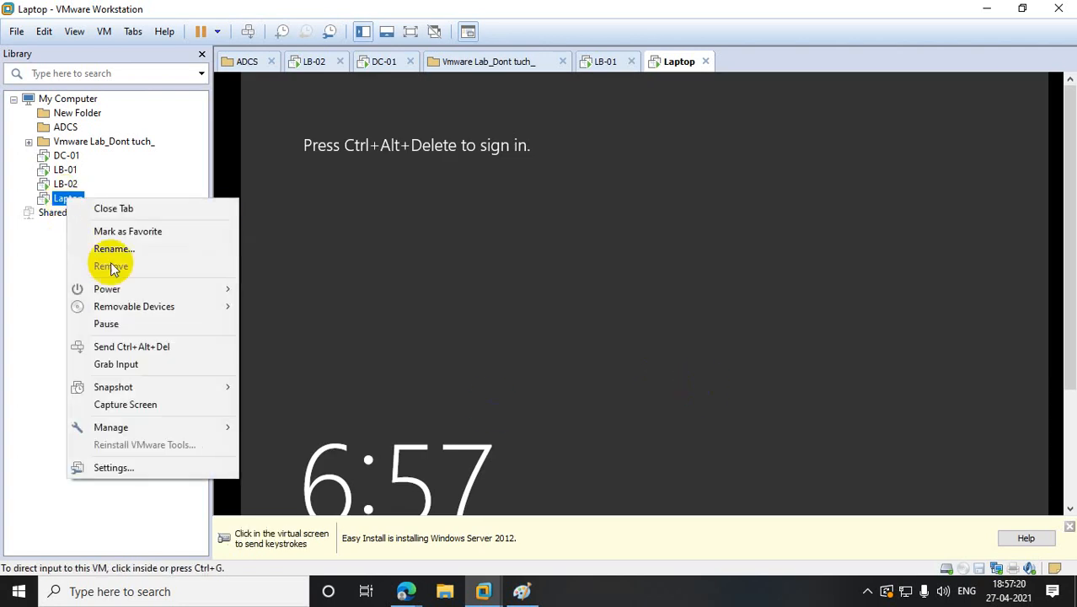
pyautogui.click(154, 347)
pyautogui.click(401, 227)
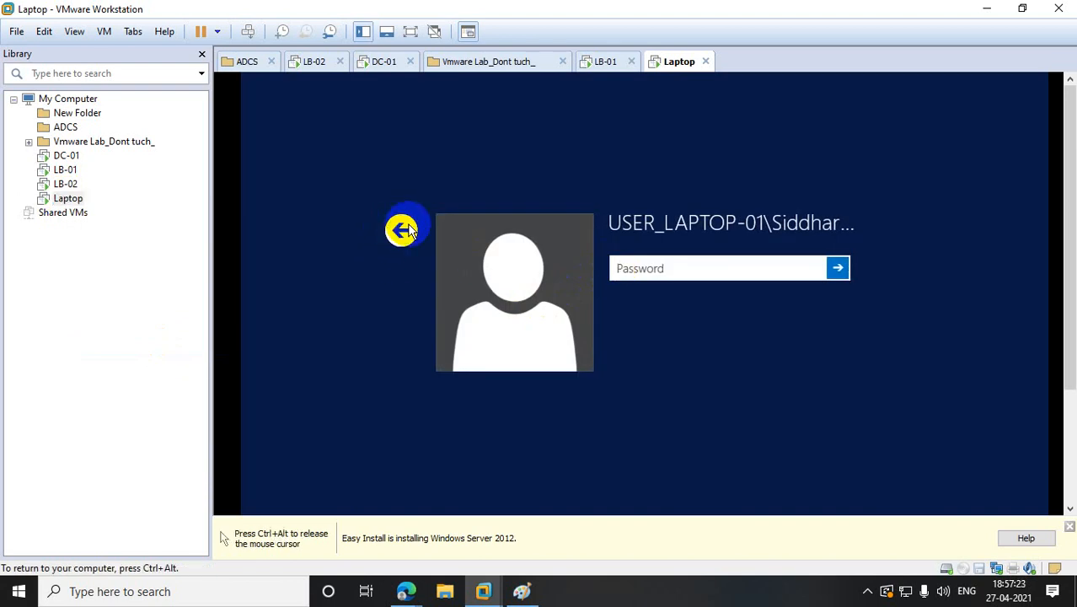
pyautogui.click(689, 309)
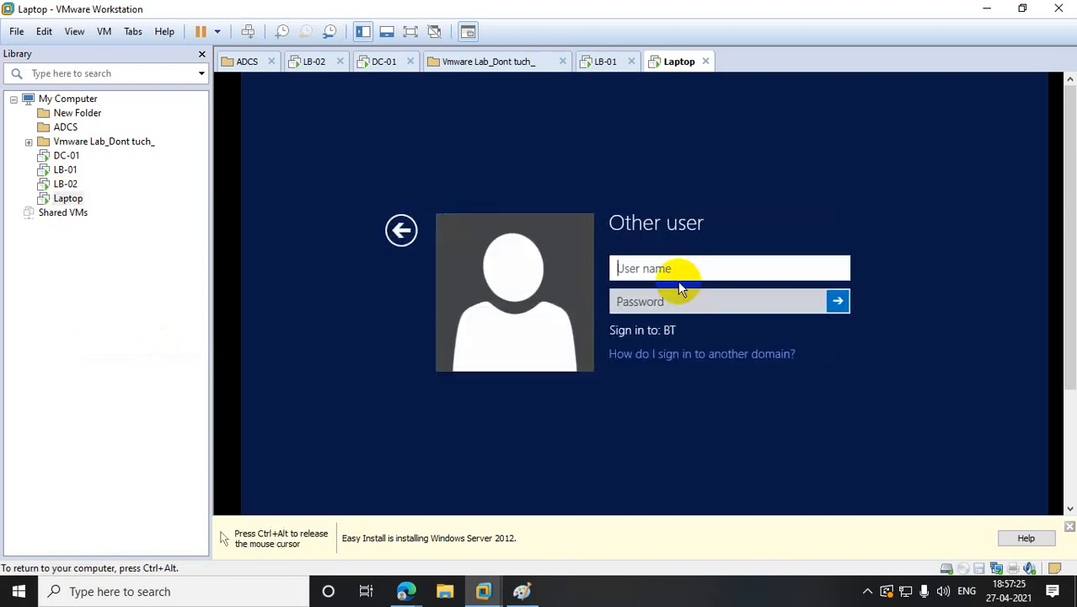
pyautogui.write('Administrator')
pyautogui.press('Tab')
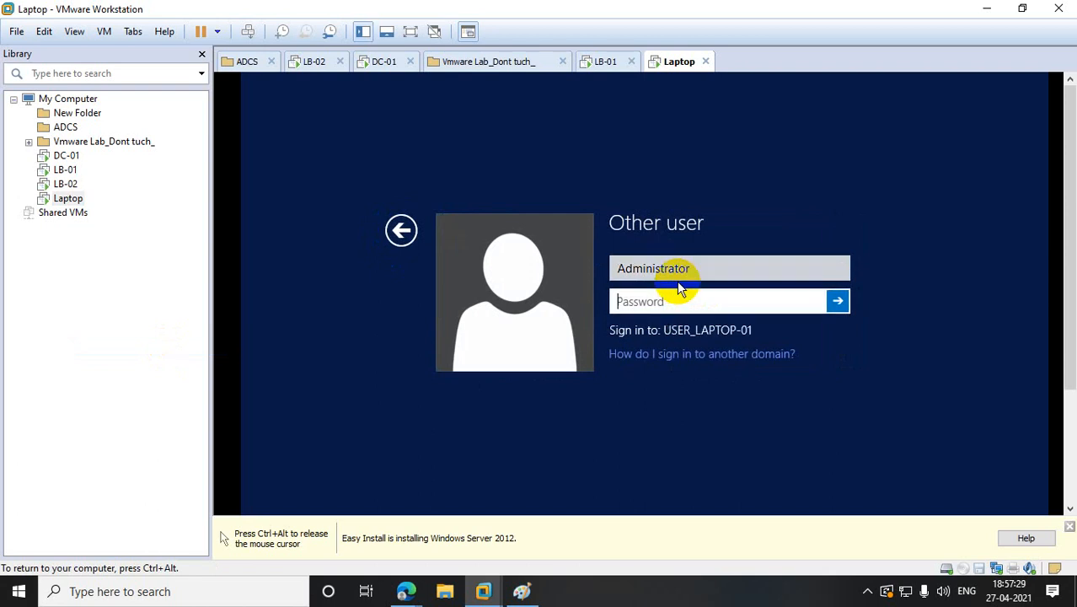
pyautogui.write('P•••••••••••')
pyautogui.press('Return')
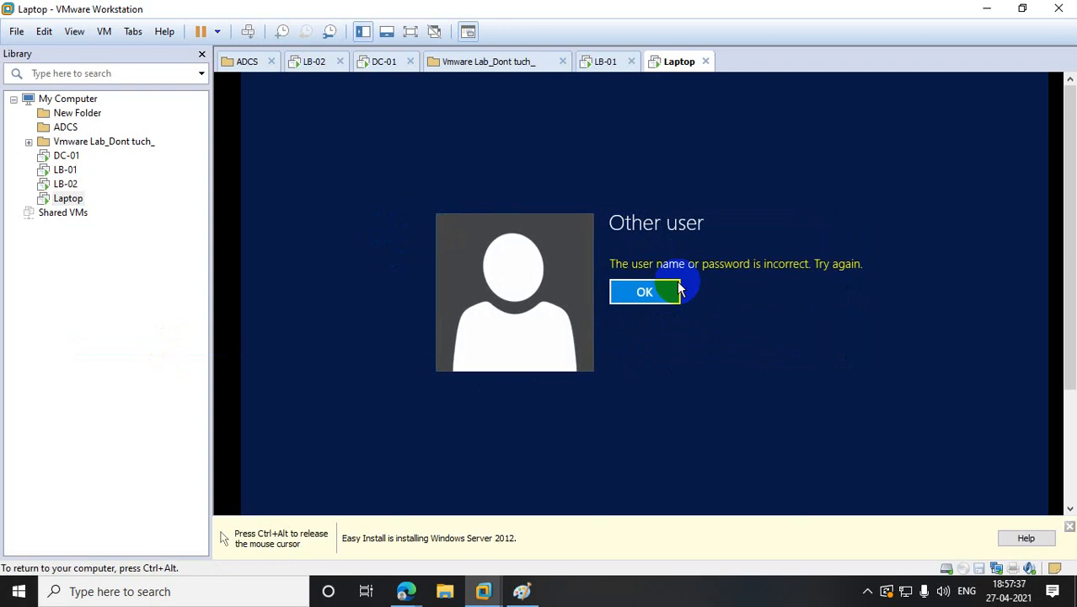
# - After the failed sign-in, retry with user name Administrator and the account password
pyautogui.hotkey('ctrl', 'alt')
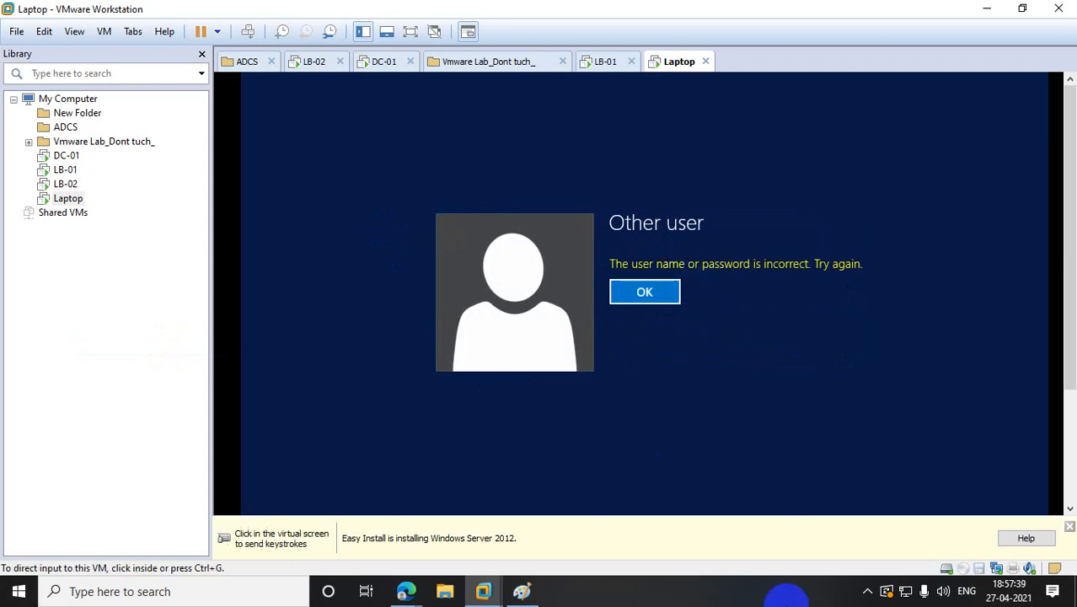
pyautogui.click(648, 304)
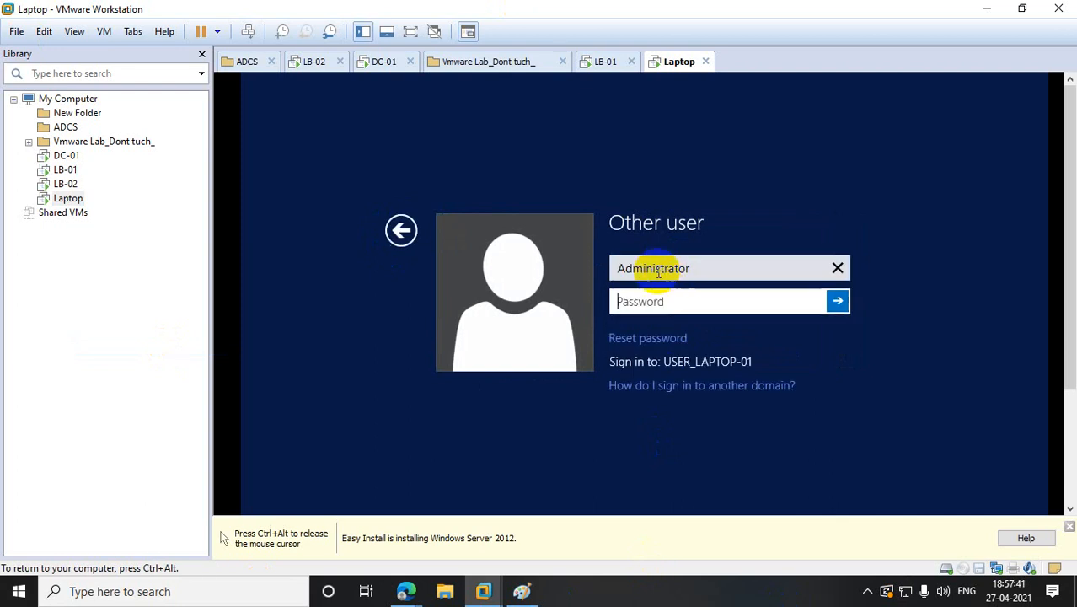
pyautogui.click(662, 265)
pyautogui.moveTo(704, 265); pyautogui.dragTo(463, 289)
pyautogui.write('Adminis')
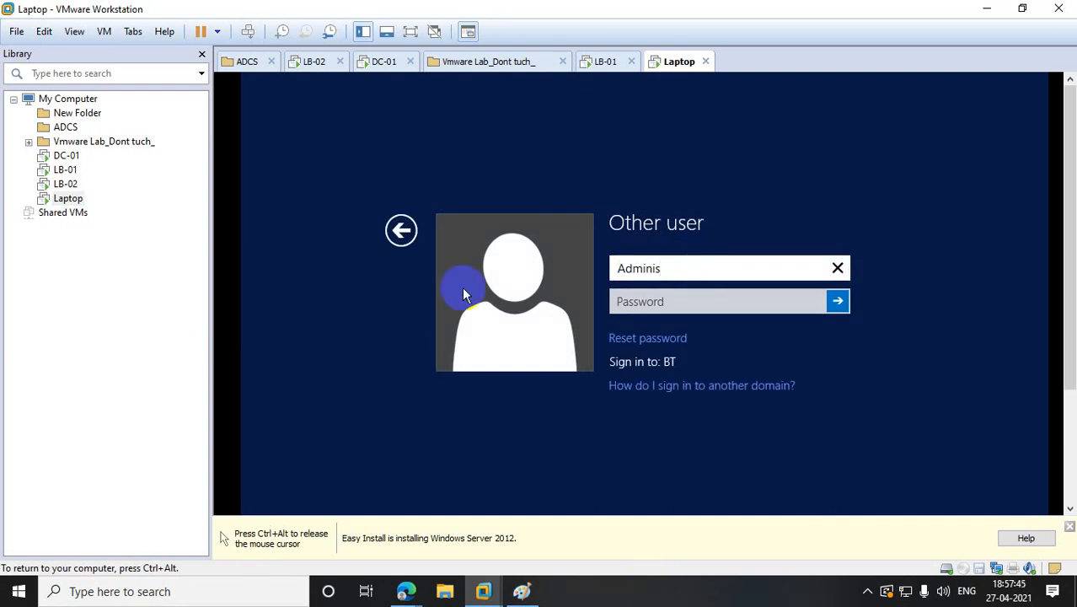
pyautogui.write('trator')
pyautogui.press('Tab')
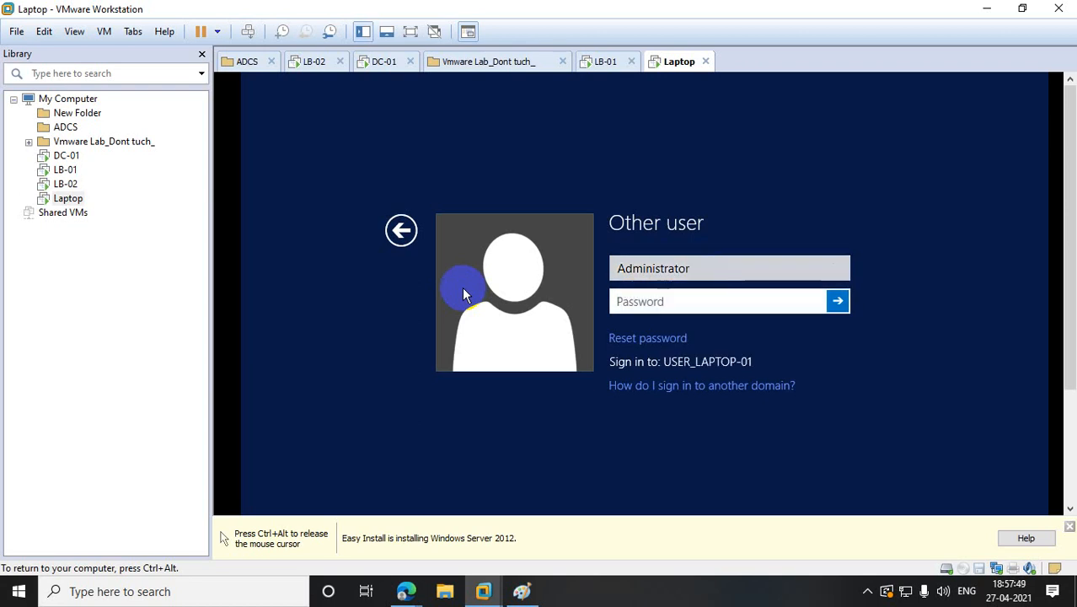
pyautogui.write('*************')
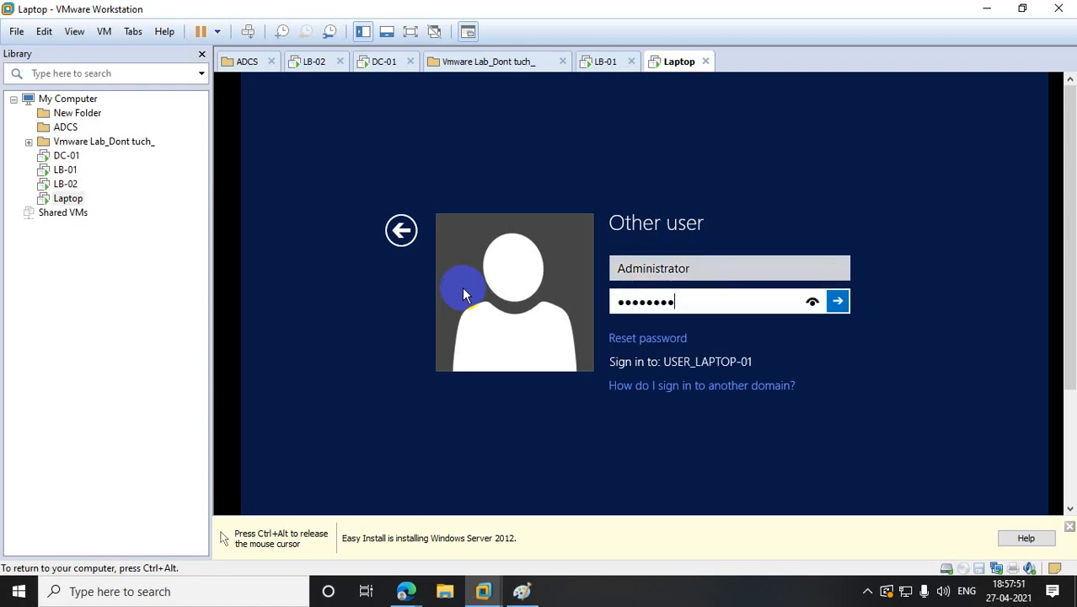
pyautogui.press('Return')
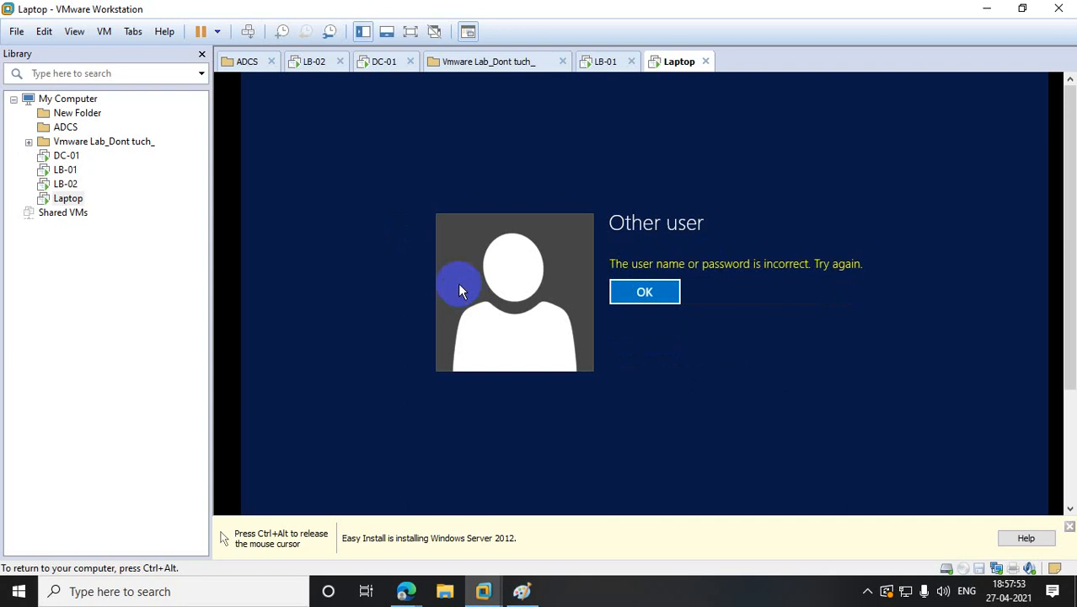
# - Sign in as the domain account bt\Administrator with its password
pyautogui.click(644, 291)
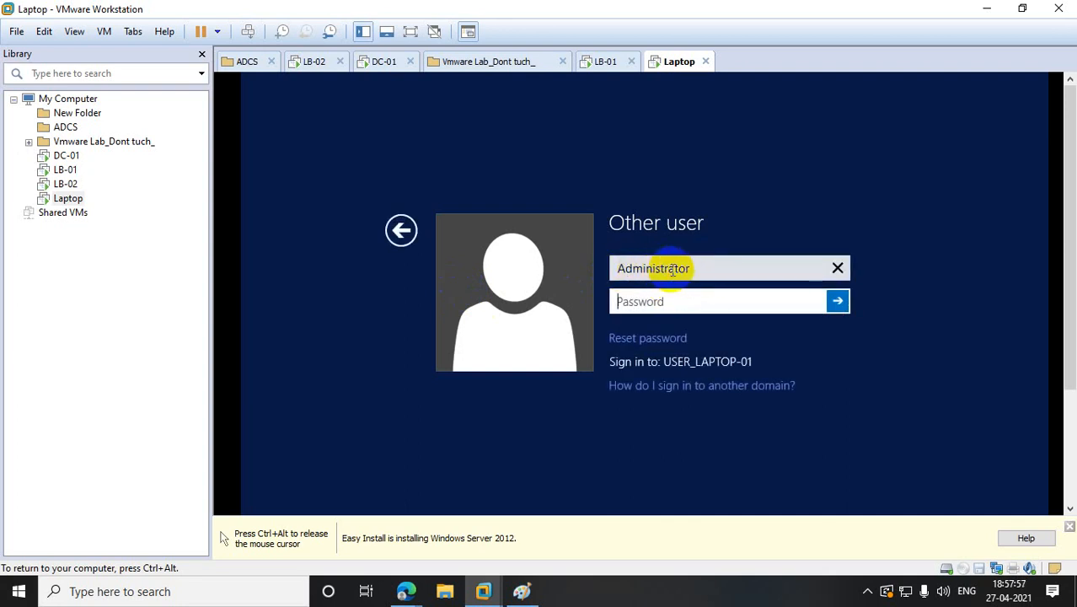
pyautogui.click(620, 267)
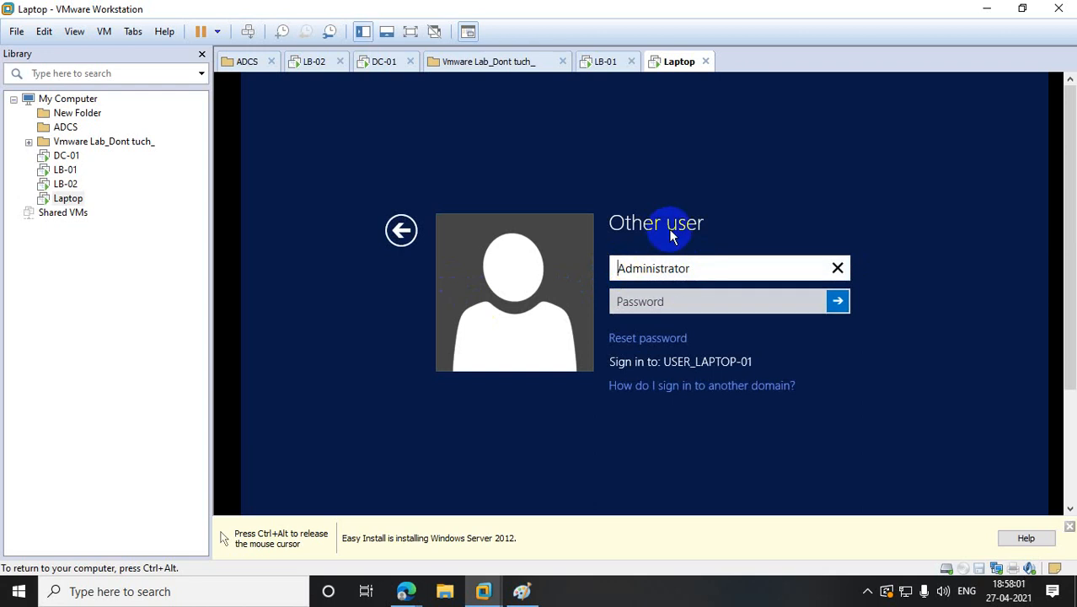
pyautogui.write('bt\\')
pyautogui.click(660, 294)
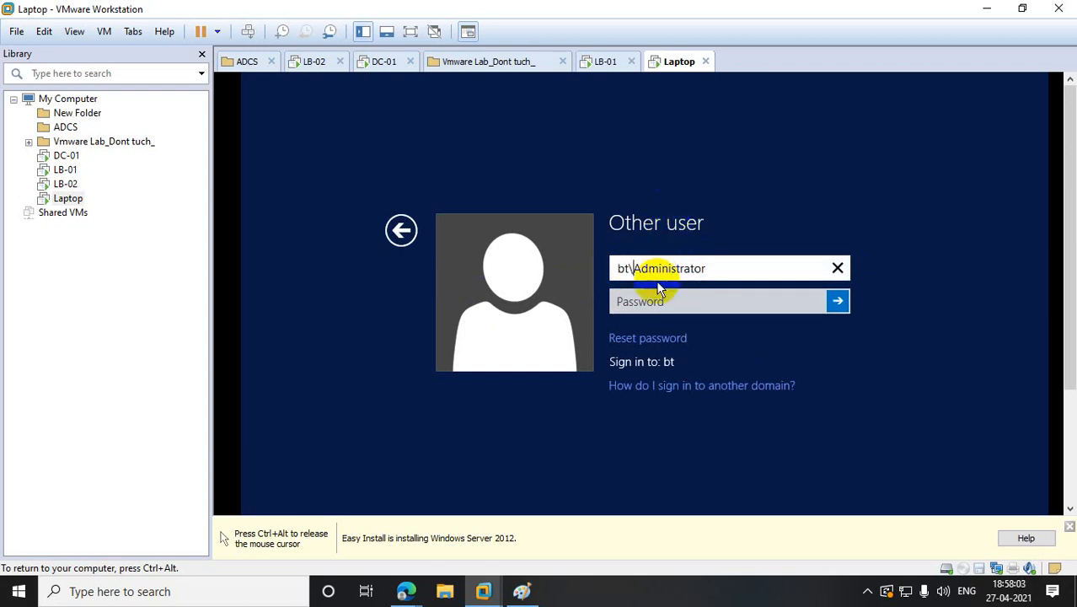
pyautogui.write('P@ssw0rd')
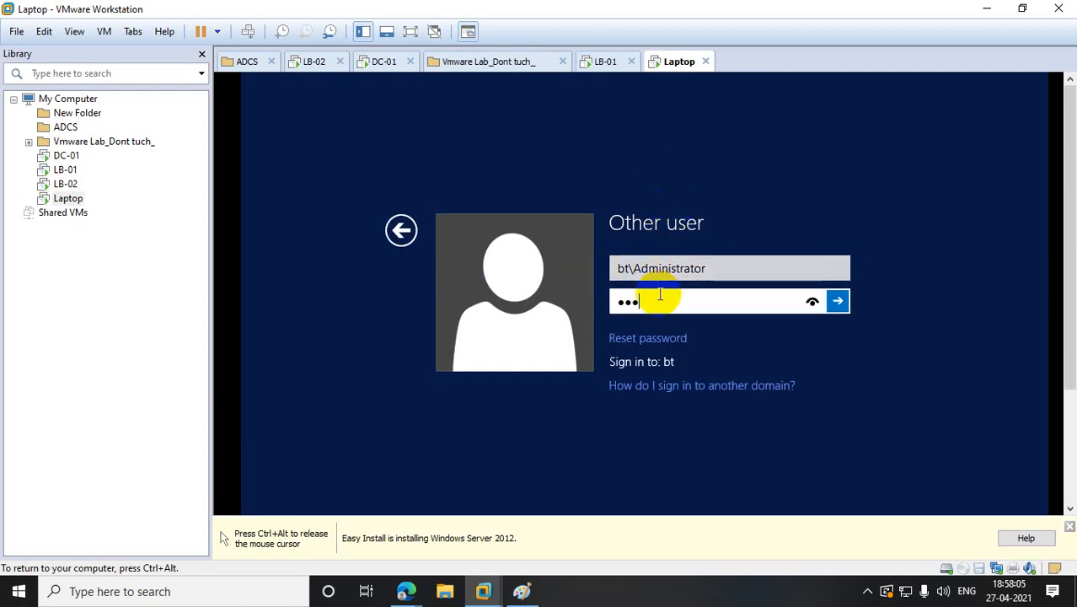
pyautogui.write('123')
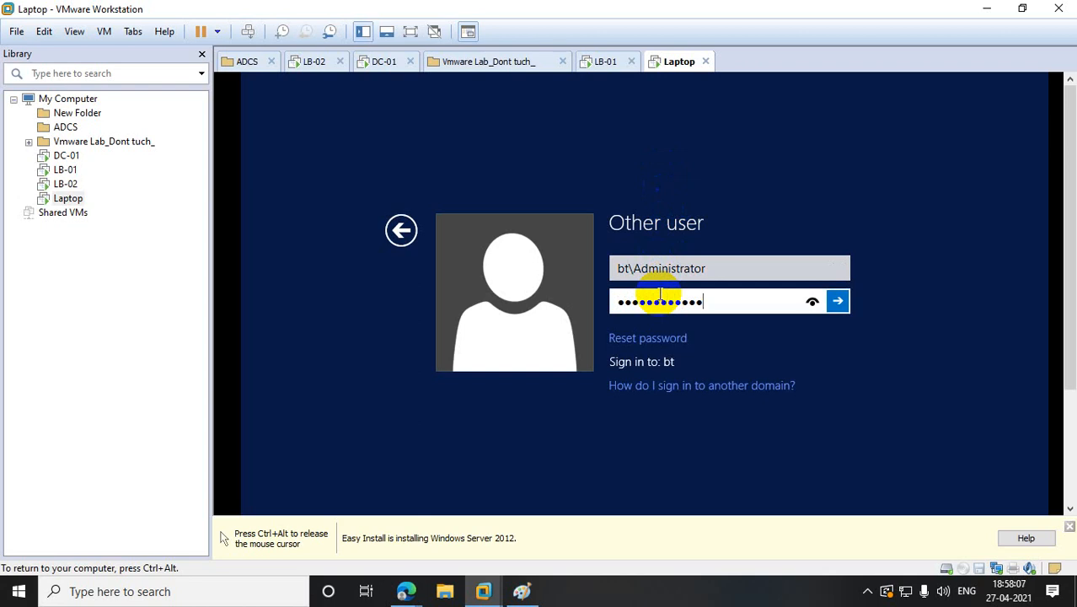
pyautogui.press('Return')
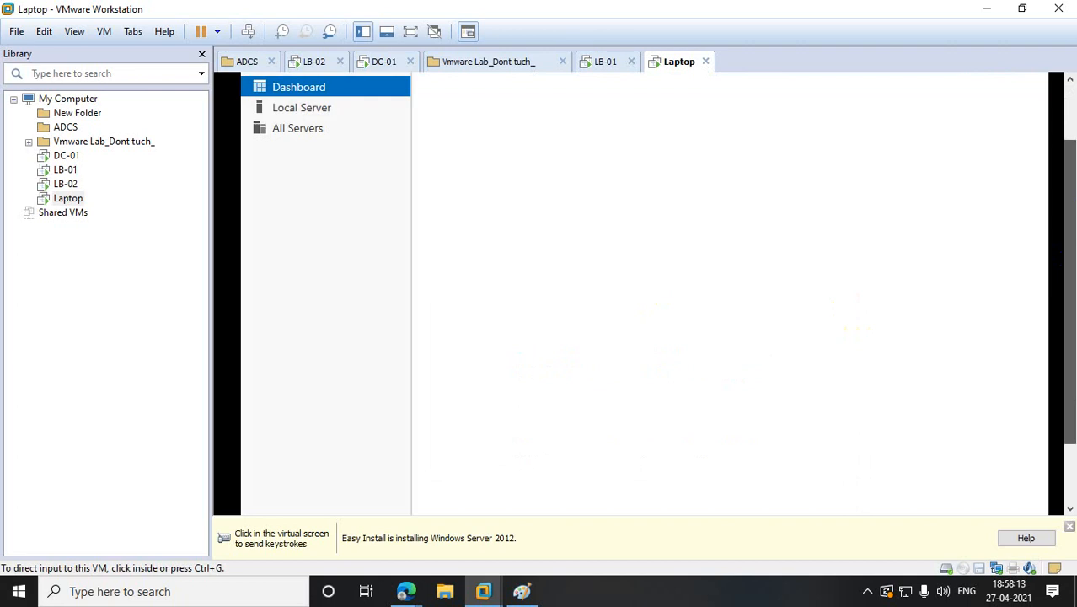
# - Close Server Manager on the Laptop VM
pyautogui.moveTo(1070, 253); pyautogui.dragTo(1070, 195)
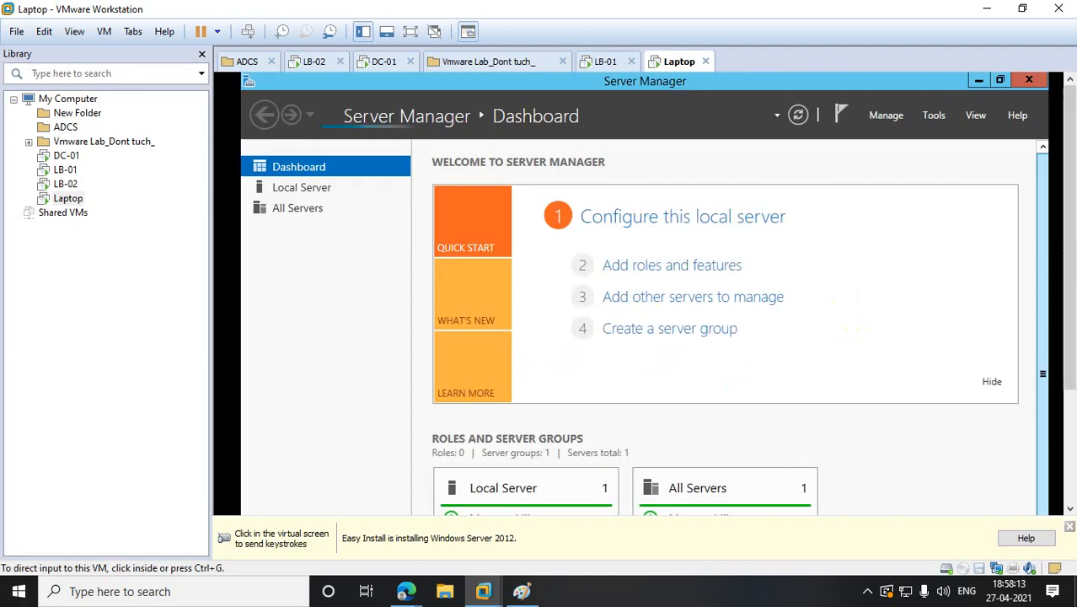
pyautogui.click(1025, 81)
pyautogui.hotkey('ctrl', 'alt')
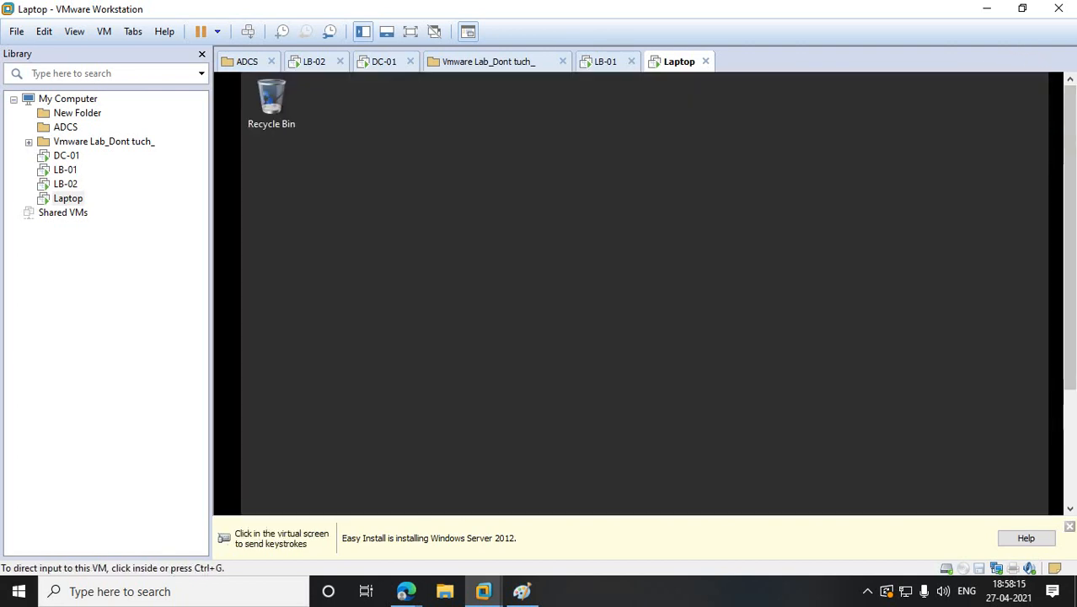
pyautogui.moveTo(1069, 146); pyautogui.dragTo(1069, 263)
pyautogui.hotkey('ctrl', 'alt')
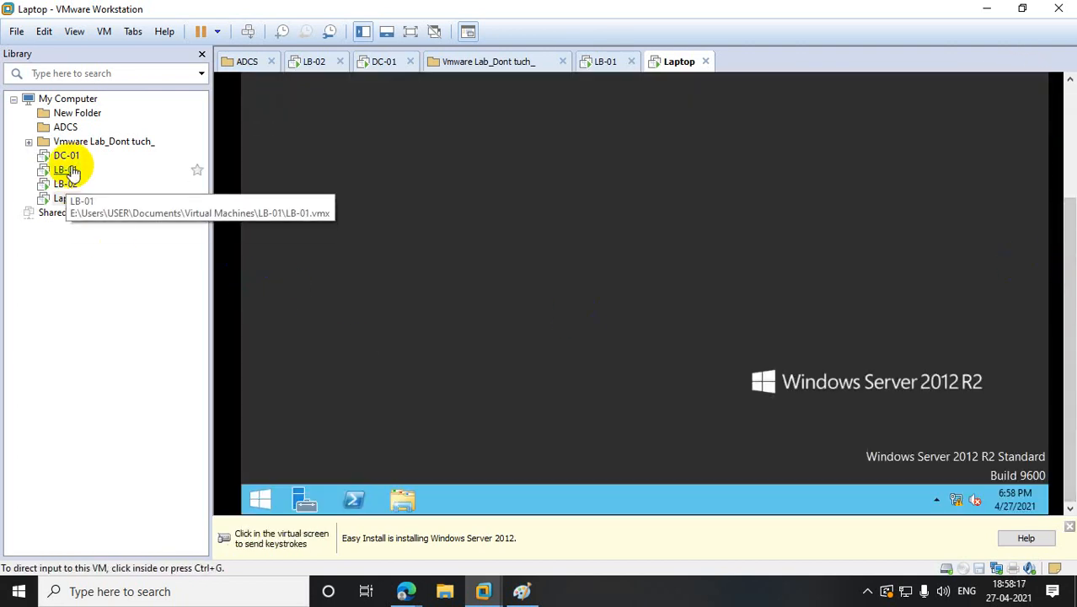
# - Run ipconfig in PowerShell on LB-01 to view its IP configuration
pyautogui.click(64, 169)
pyautogui.click(358, 539)
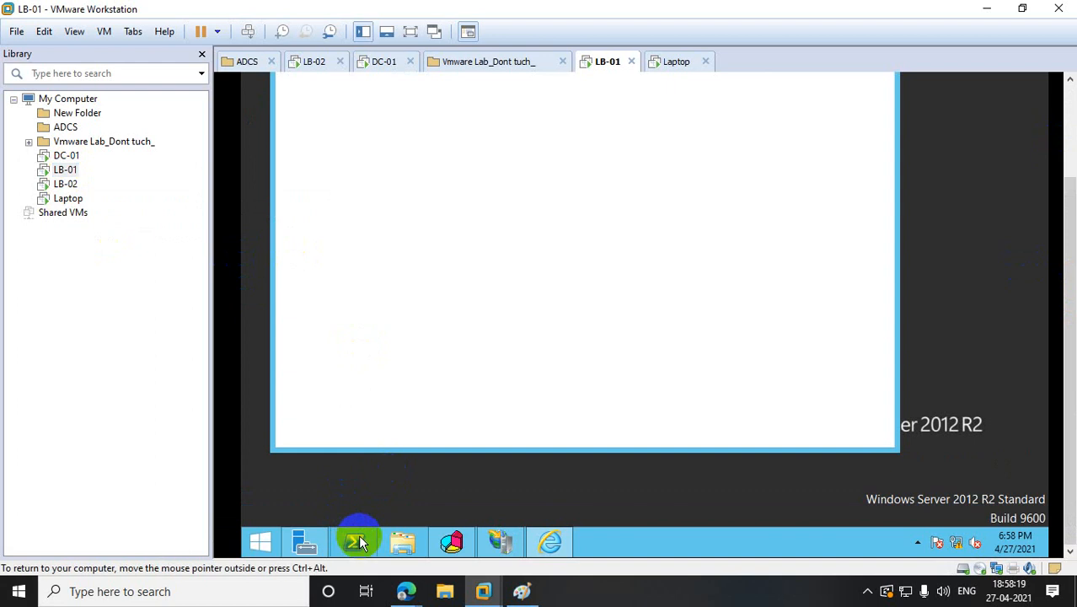
pyautogui.moveTo(1067, 210); pyautogui.dragTo(1070, 118)
pyautogui.click(592, 209)
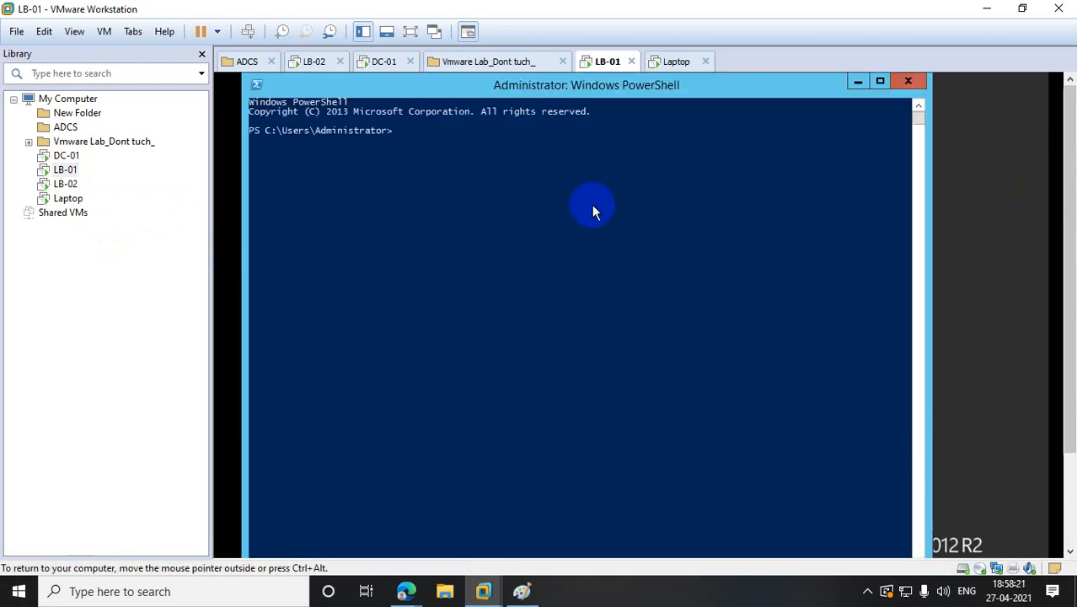
pyautogui.write('ipconf')
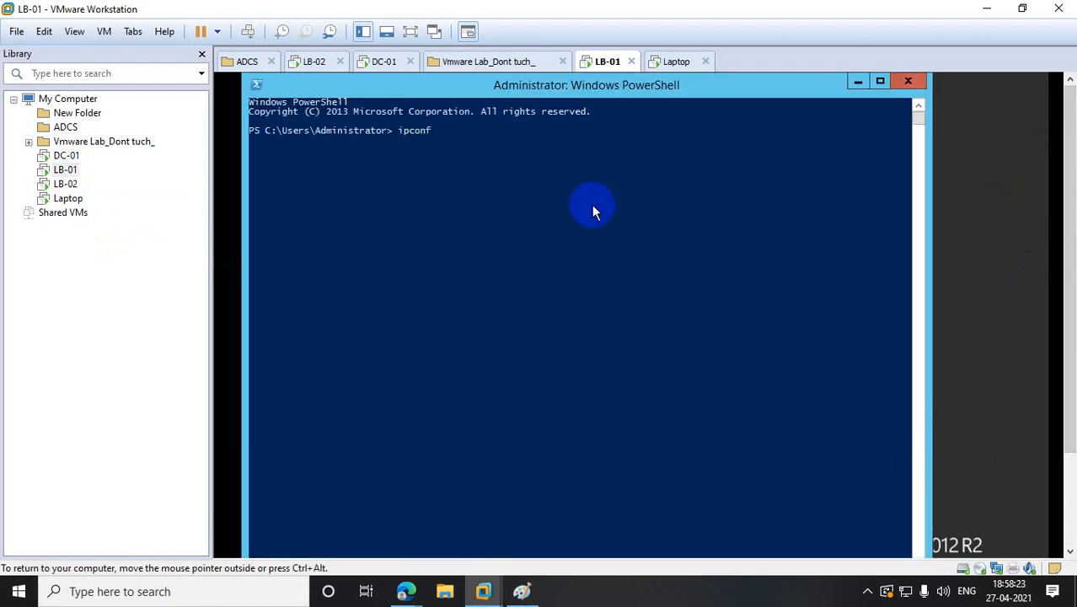
pyautogui.write('ig')
pyautogui.press('Return')
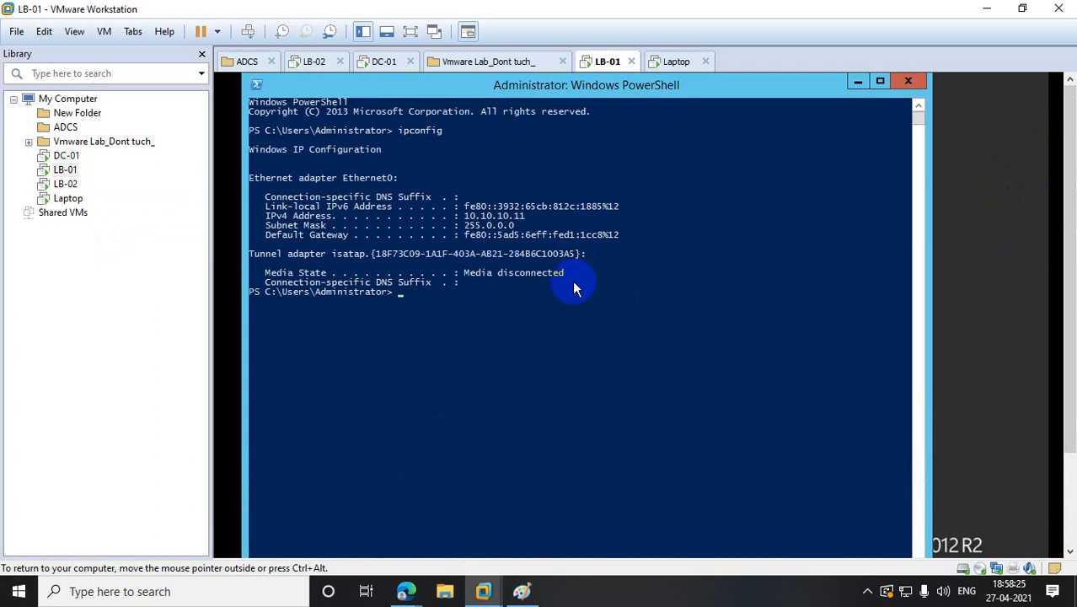
# - Run ipconfig in PowerShell on LB-02, confirming IP 10.10.10.18, then return to Laptop
pyautogui.click(65, 184)
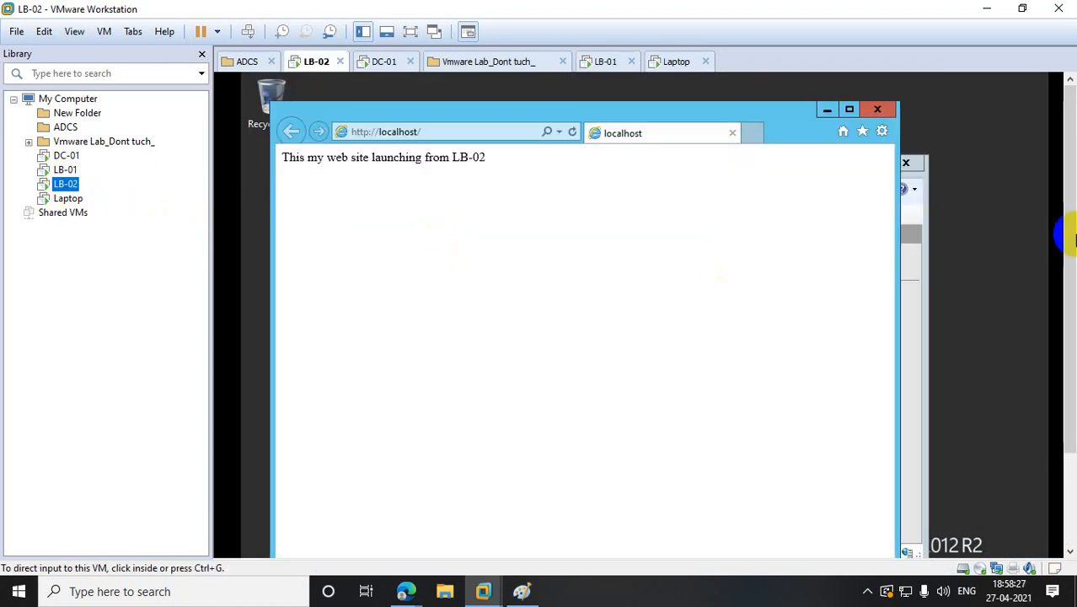
pyautogui.moveTo(1070, 240); pyautogui.dragTo(1070, 333)
pyautogui.click(354, 542)
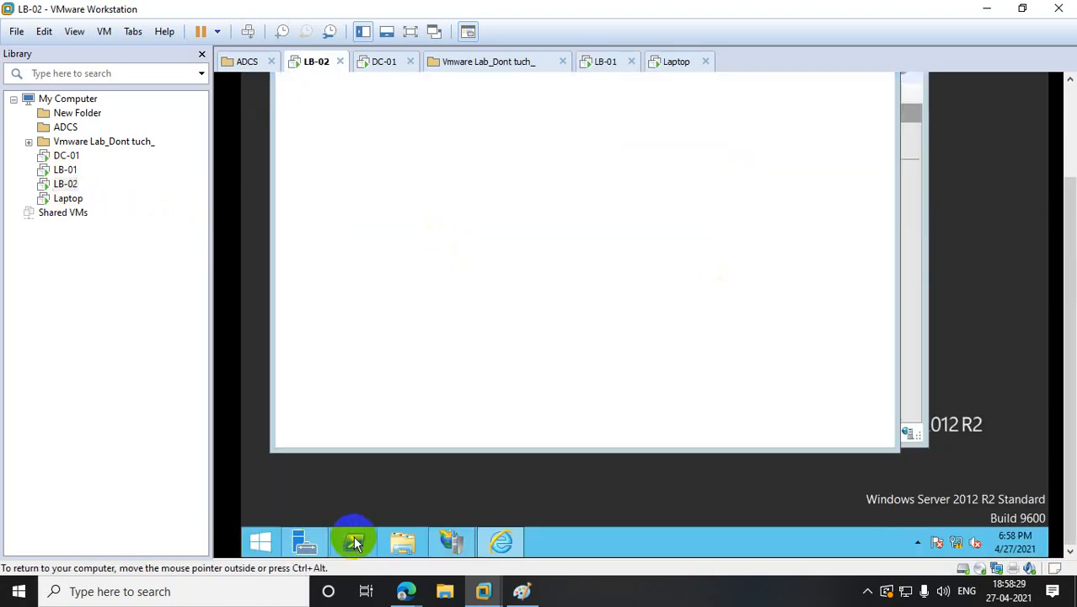
pyautogui.moveTo(1068, 293); pyautogui.dragTo(1066, 190)
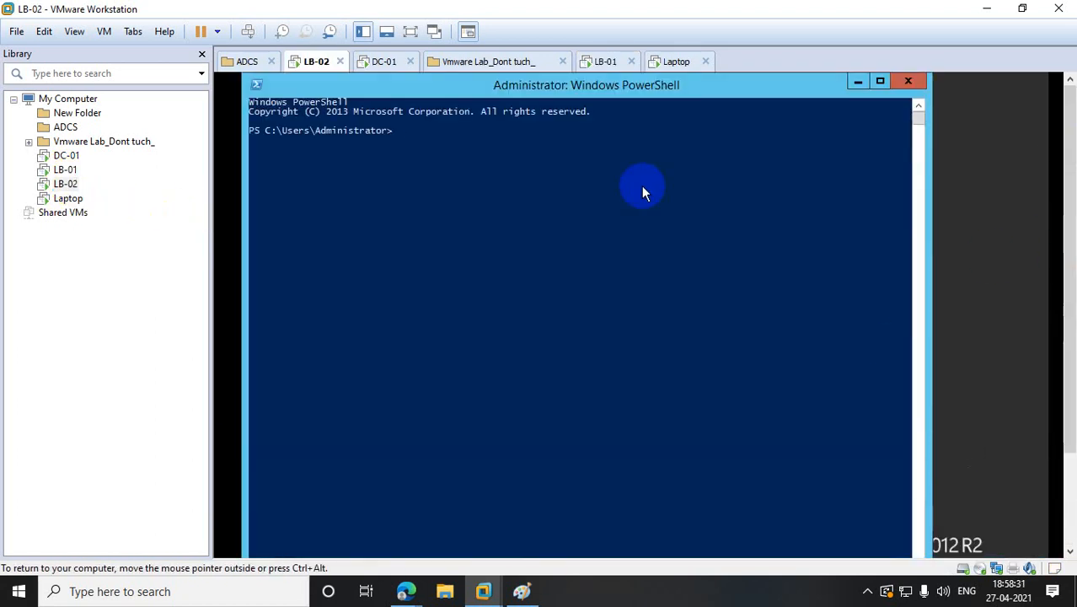
pyautogui.write('ipconfig /all')
pyautogui.press('Return')
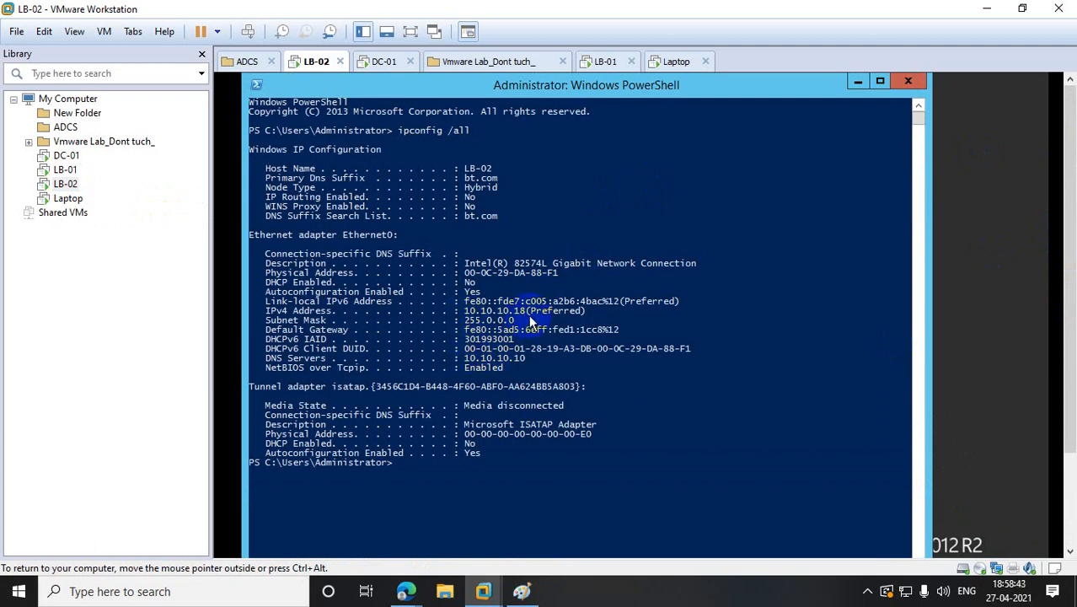
pyautogui.click(46, 169)
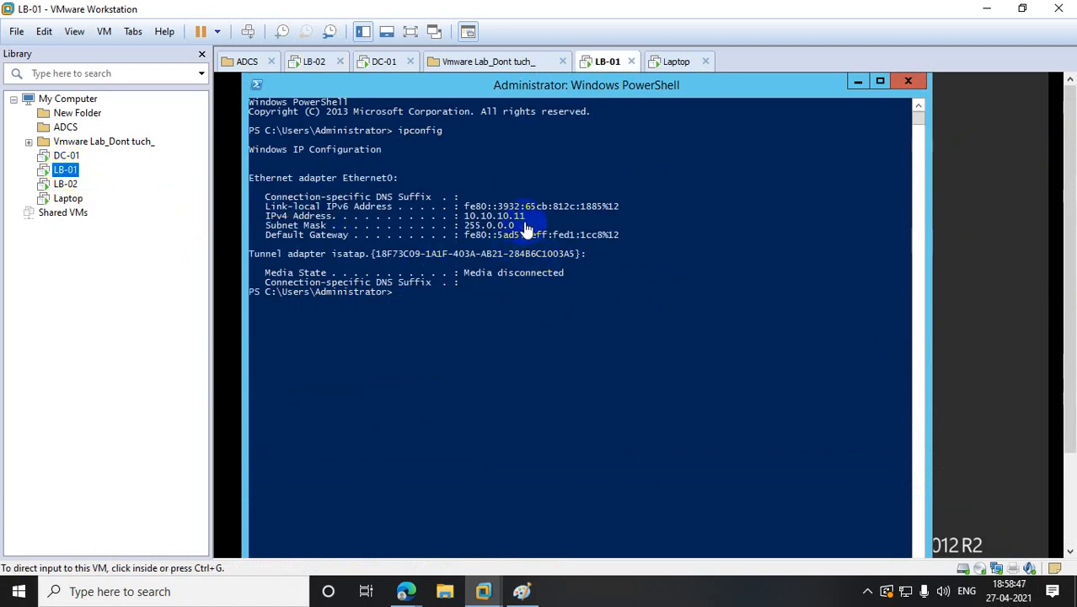
pyautogui.click(80, 200)
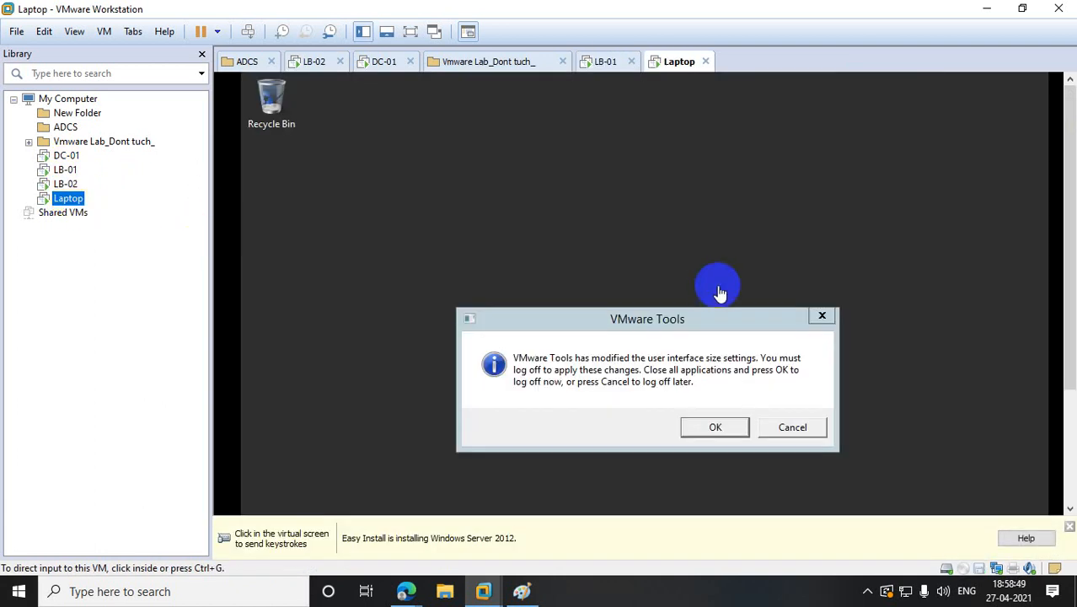
# - Dismiss the VMware Tools notice and start Internet Explorer without recommended settings
pyautogui.click(821, 315)
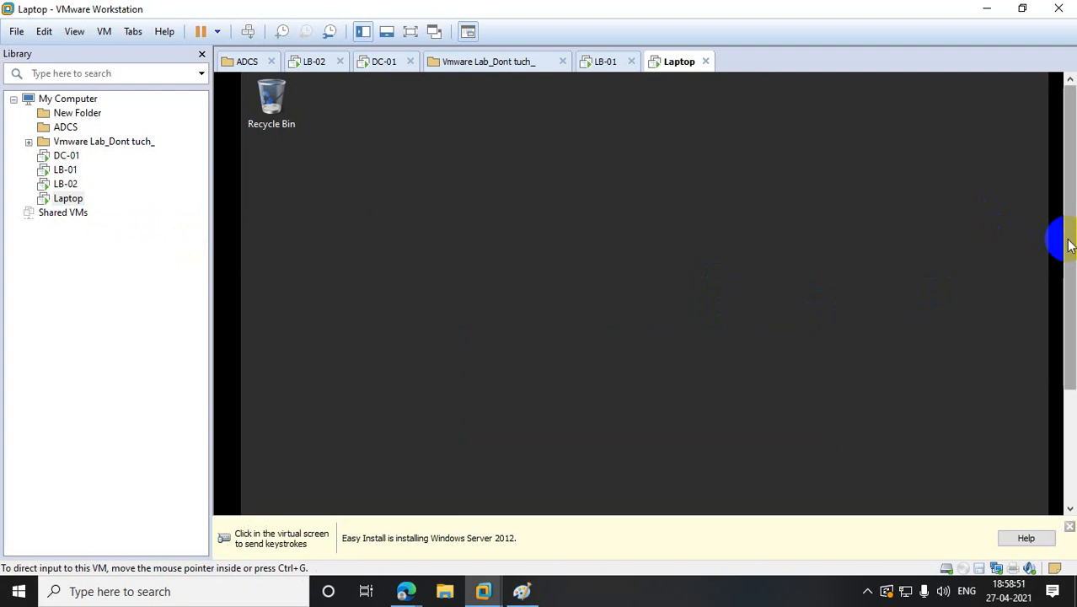
pyautogui.click(249, 497)
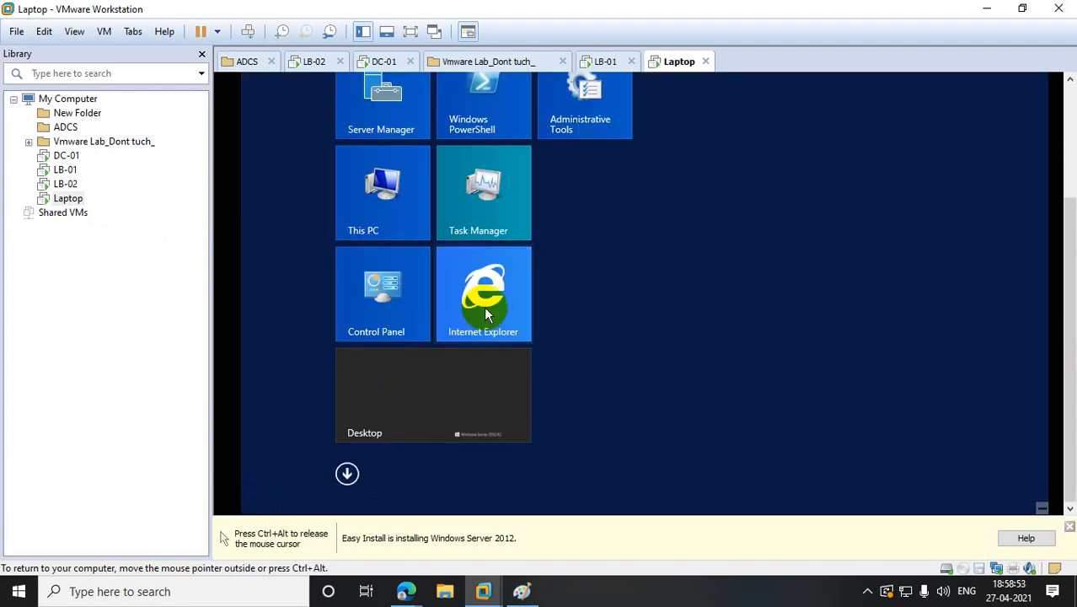
pyautogui.click(484, 305)
pyautogui.click(454, 189)
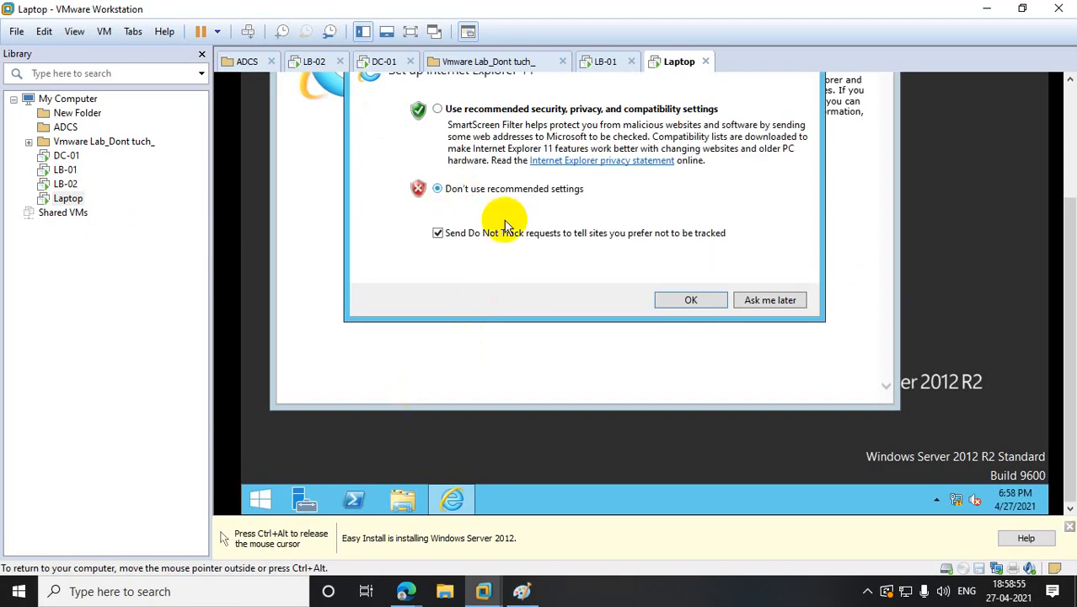
pyautogui.click(690, 301)
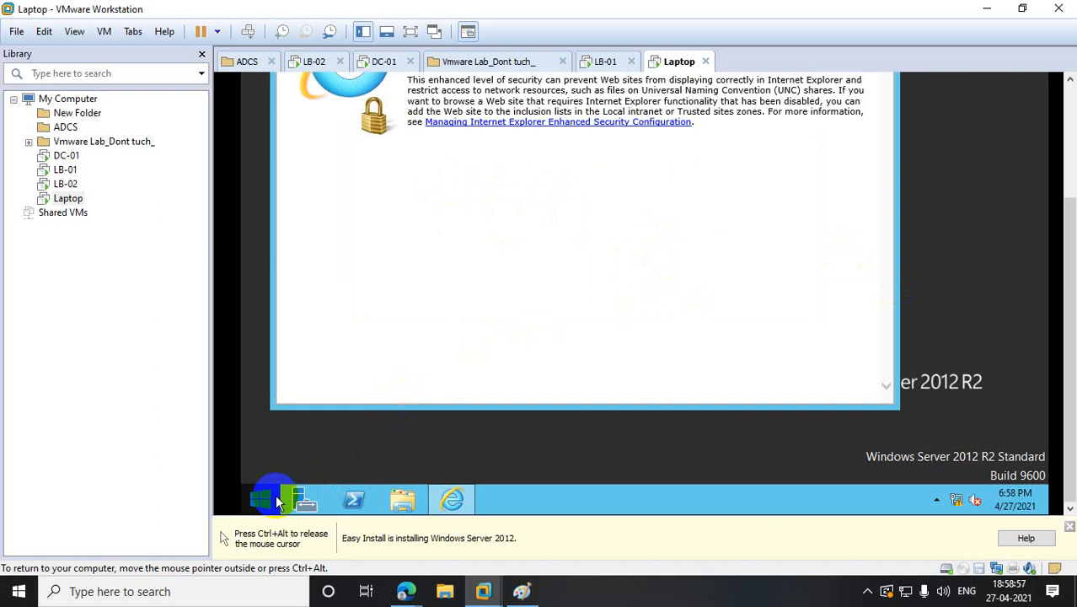
# - Turn IE Enhanced Security Configuration off for Administrators and Users in Server Manager's Local Server
pyautogui.click(304, 499)
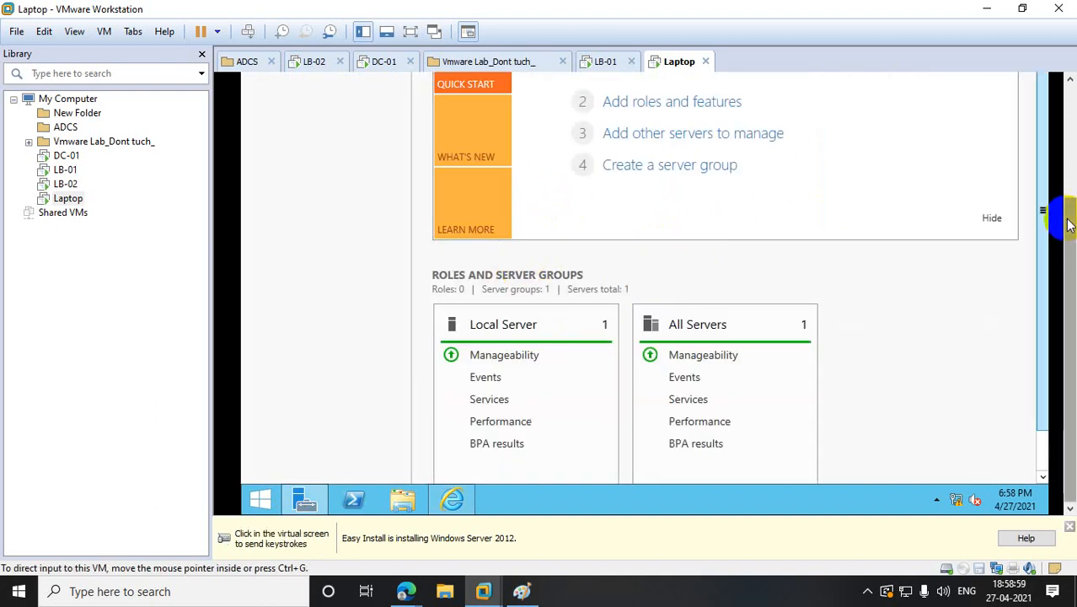
pyautogui.moveTo(1070, 209); pyautogui.dragTo(1070, 143)
pyautogui.click(303, 163)
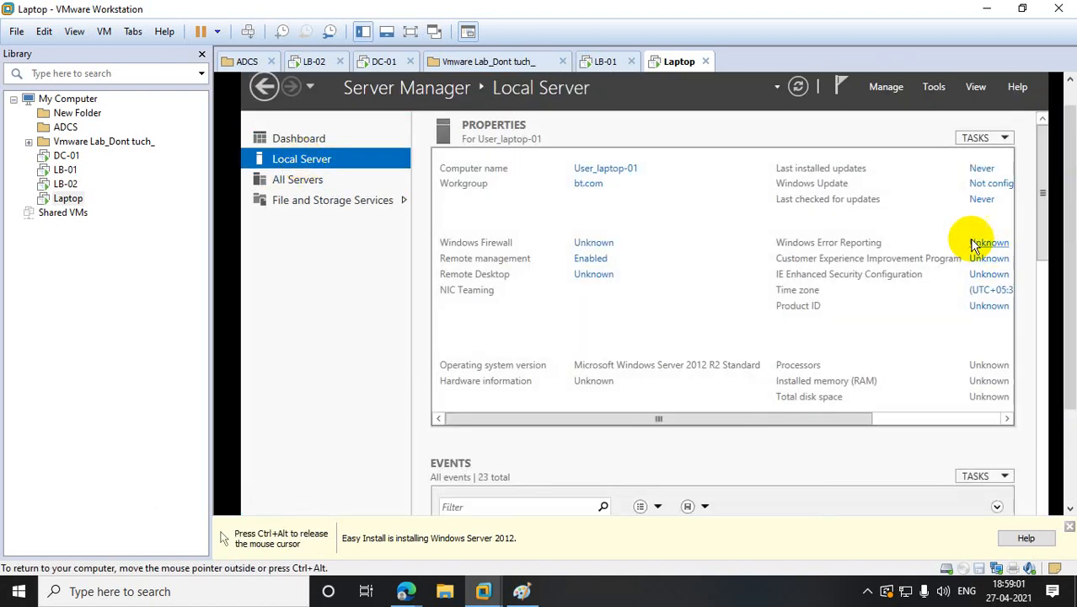
pyautogui.click(973, 278)
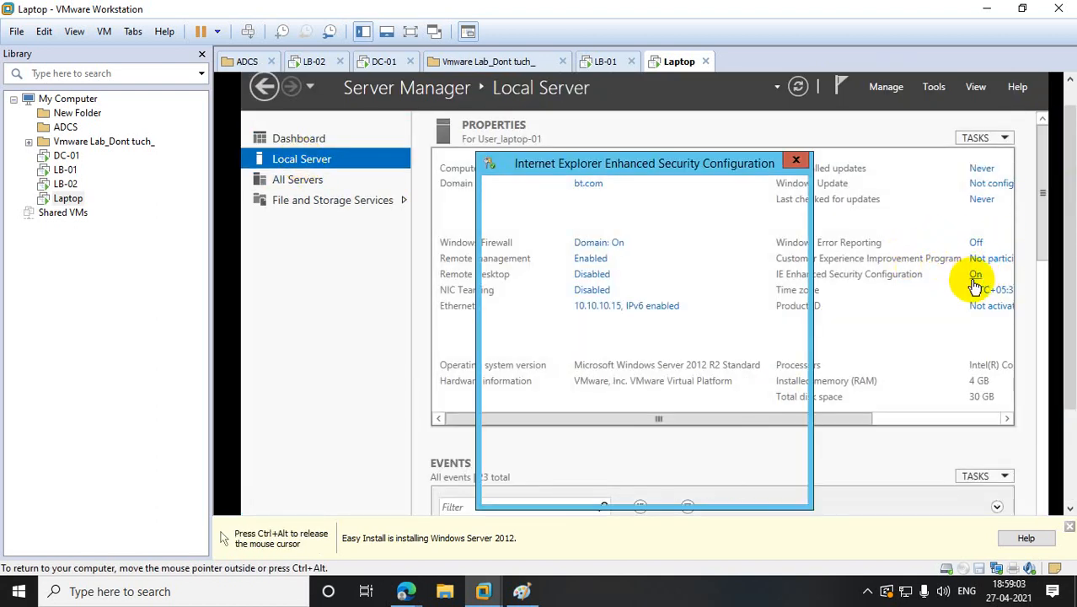
pyautogui.click(546, 316)
pyautogui.click(556, 411)
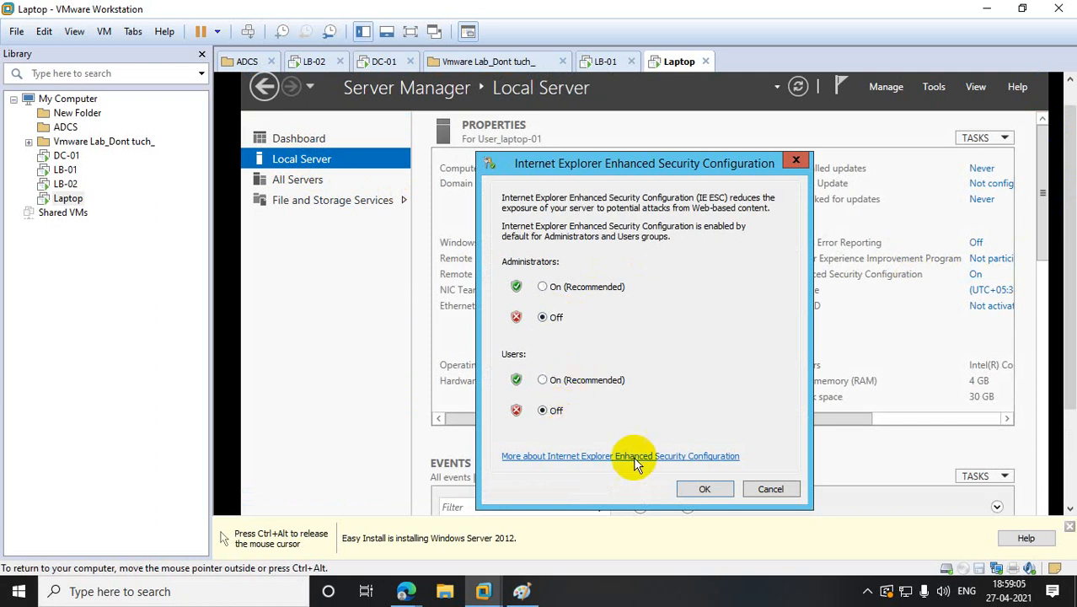
pyautogui.click(726, 487)
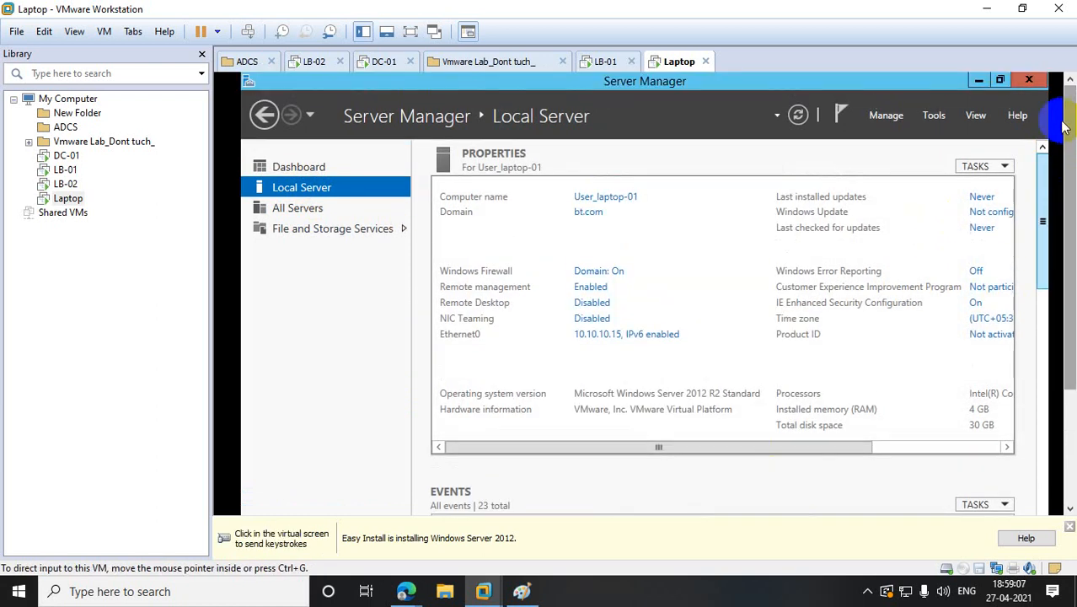
pyautogui.click(1030, 80)
pyautogui.click(843, 109)
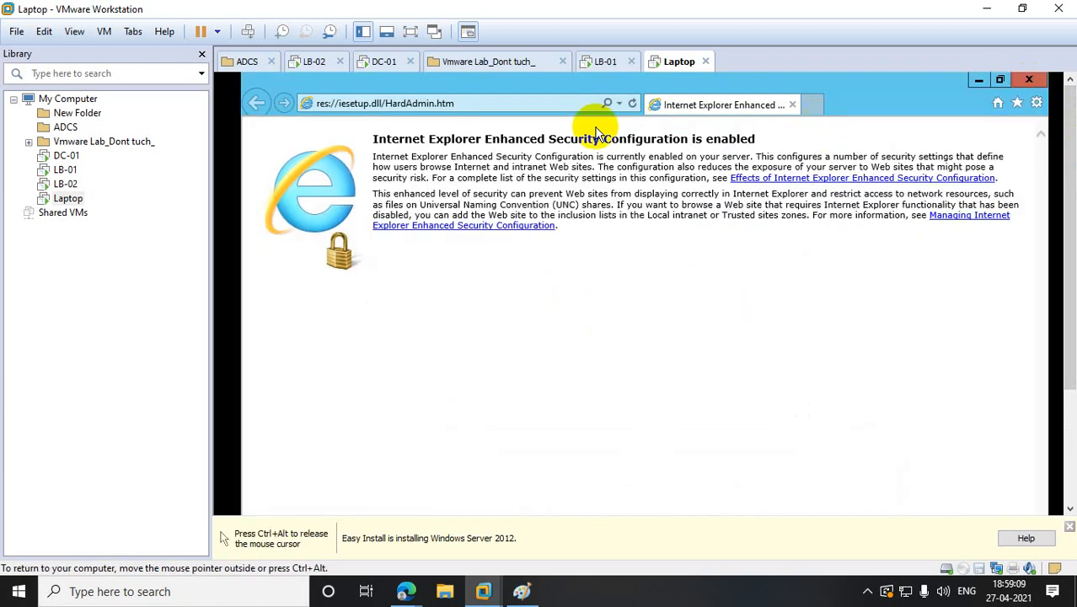
pyautogui.click(502, 104)
pyautogui.write('https://10.10.10.11')
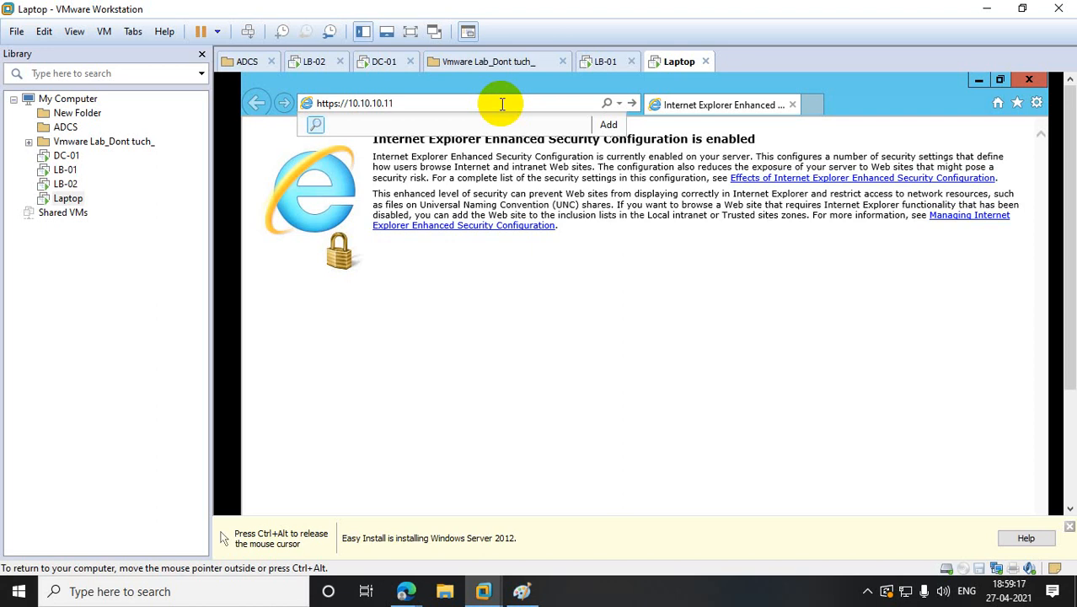
pyautogui.press('Return')
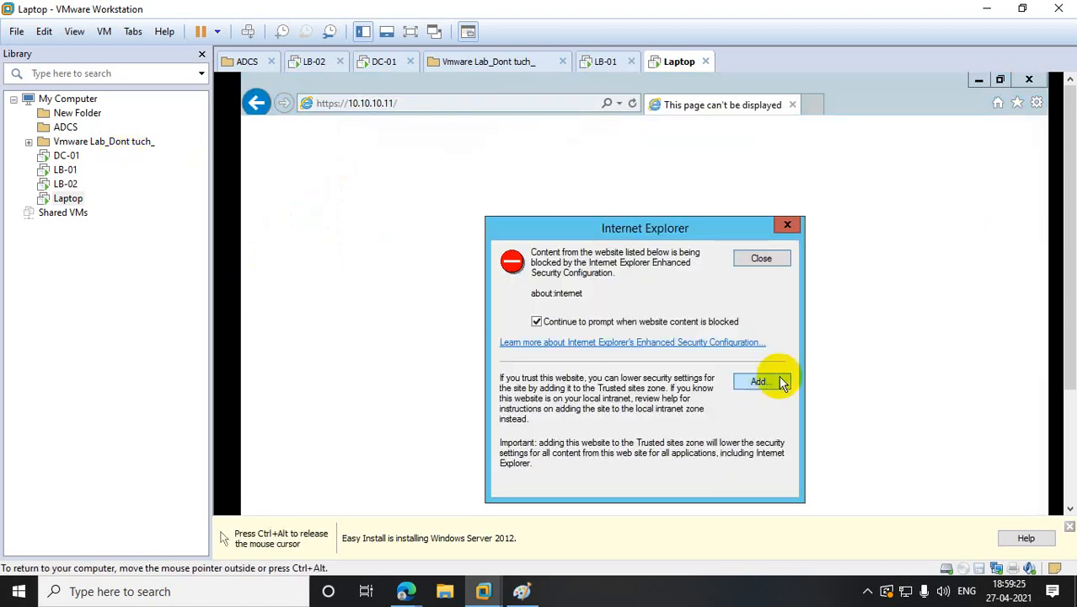
# - Try adding the blocked site to Trusted sites, then close the error and warning dialogs
pyautogui.click(762, 383)
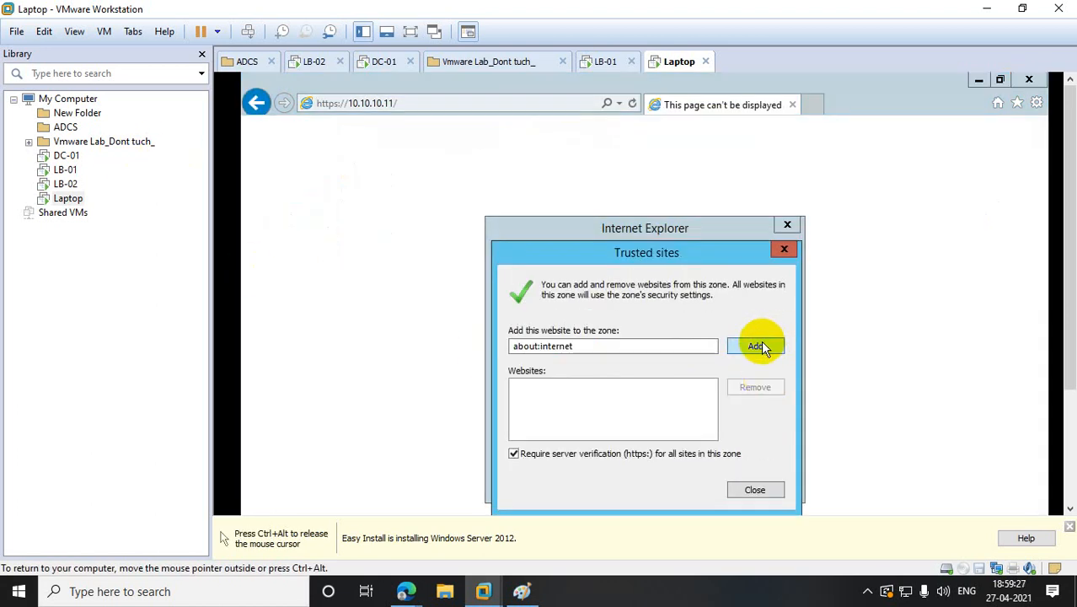
pyautogui.click(761, 341)
pyautogui.click(743, 368)
pyautogui.click(783, 249)
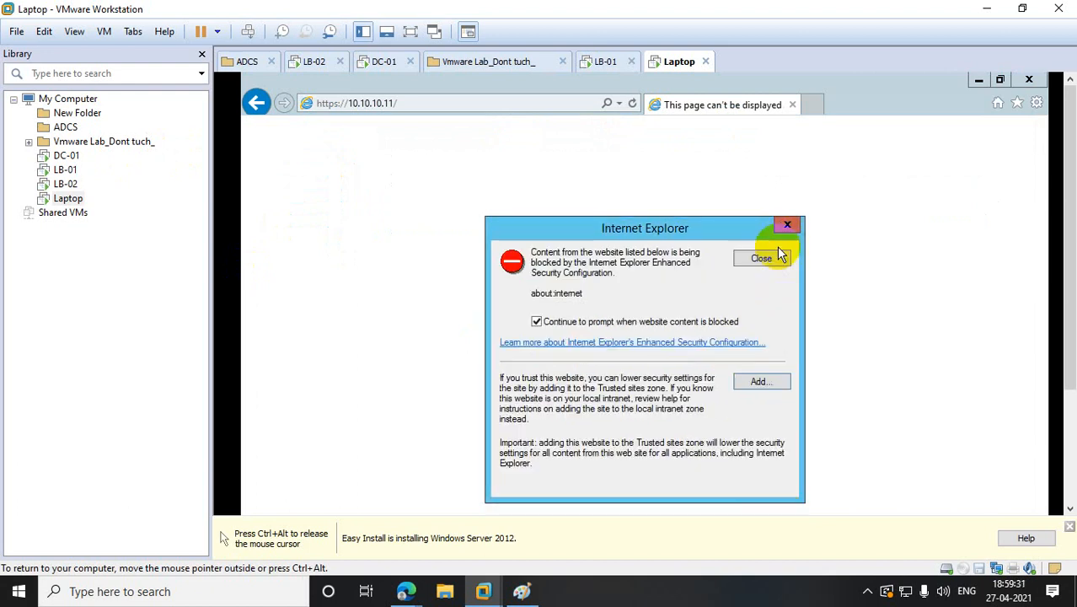
pyautogui.click(771, 258)
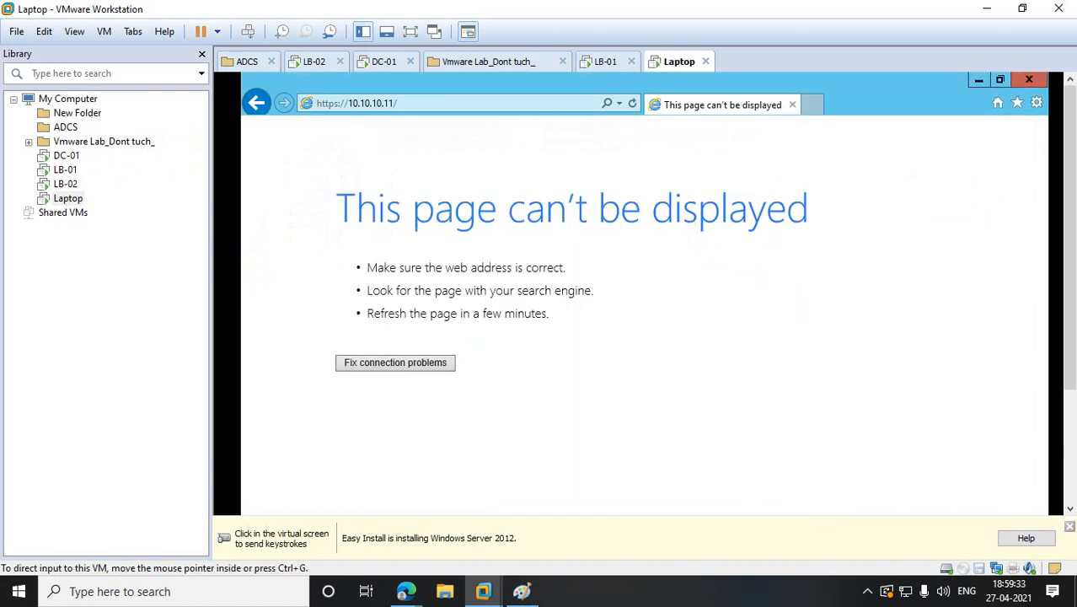
pyautogui.moveTo(1065, 218); pyautogui.dragTo(1070, 341)
# - Turn off Windows Firewall for domain networks on the Laptop using firewall.cpl
pyautogui.click(254, 366)
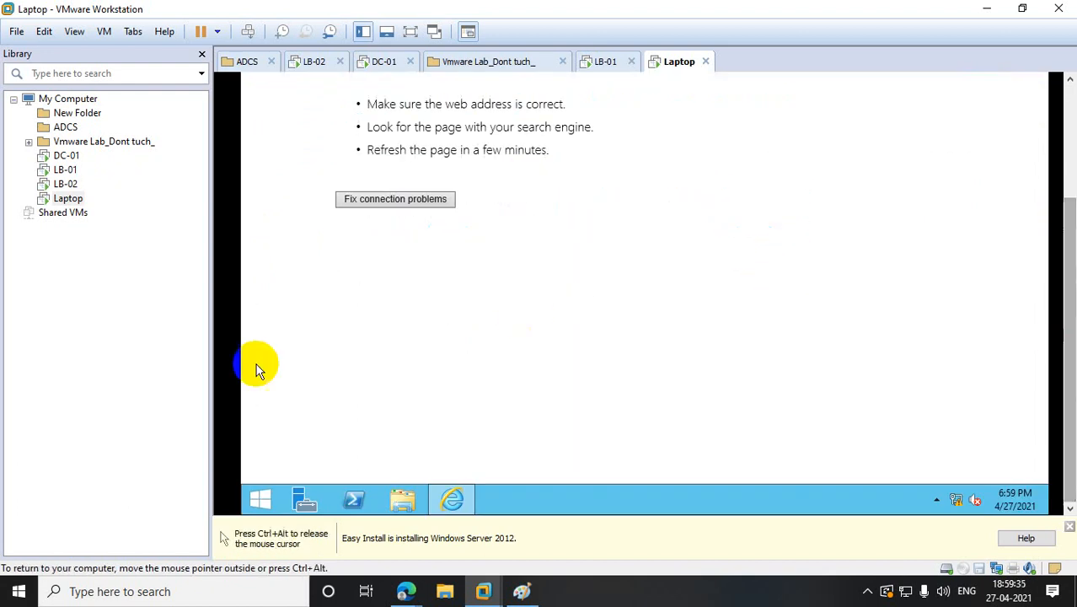
pyautogui.rightClick(274, 500)
pyautogui.click(312, 443)
pyautogui.write('fort')
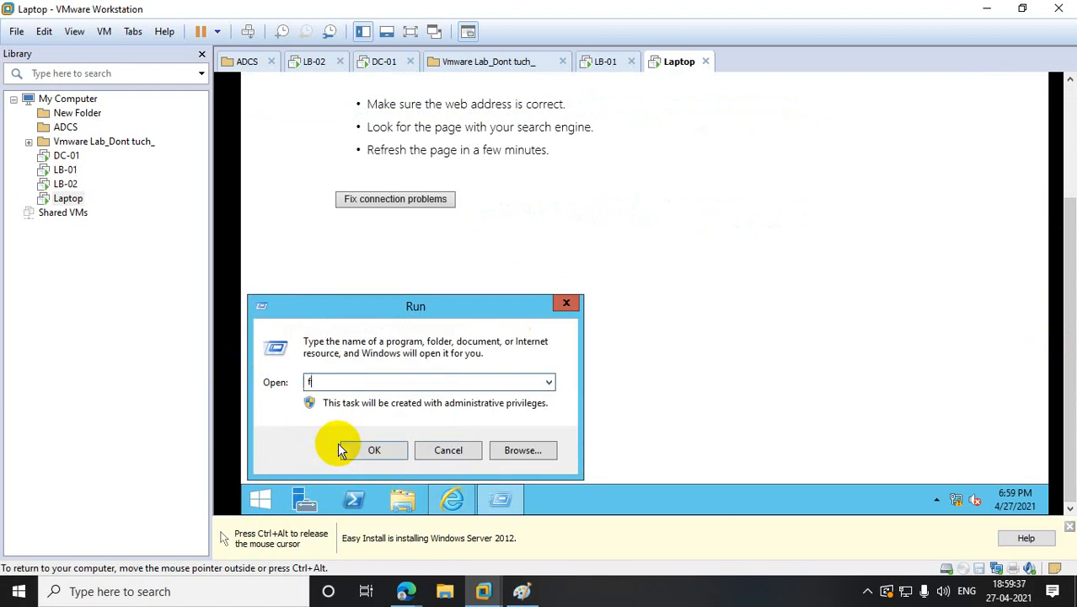
pyautogui.press('BackSpace')
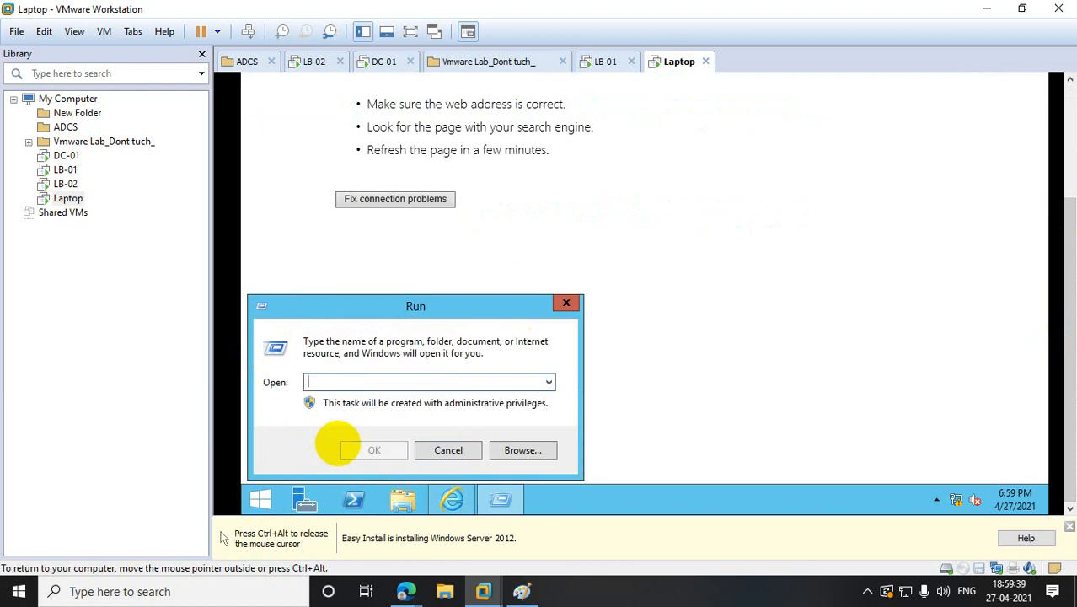
pyautogui.write('firewall.cpl')
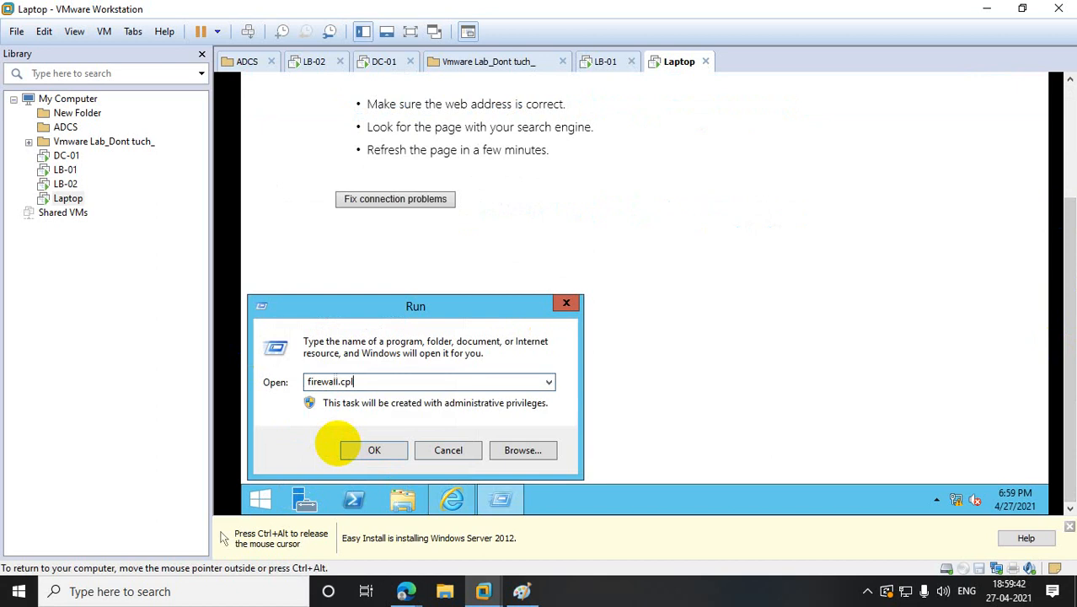
pyautogui.click(342, 447)
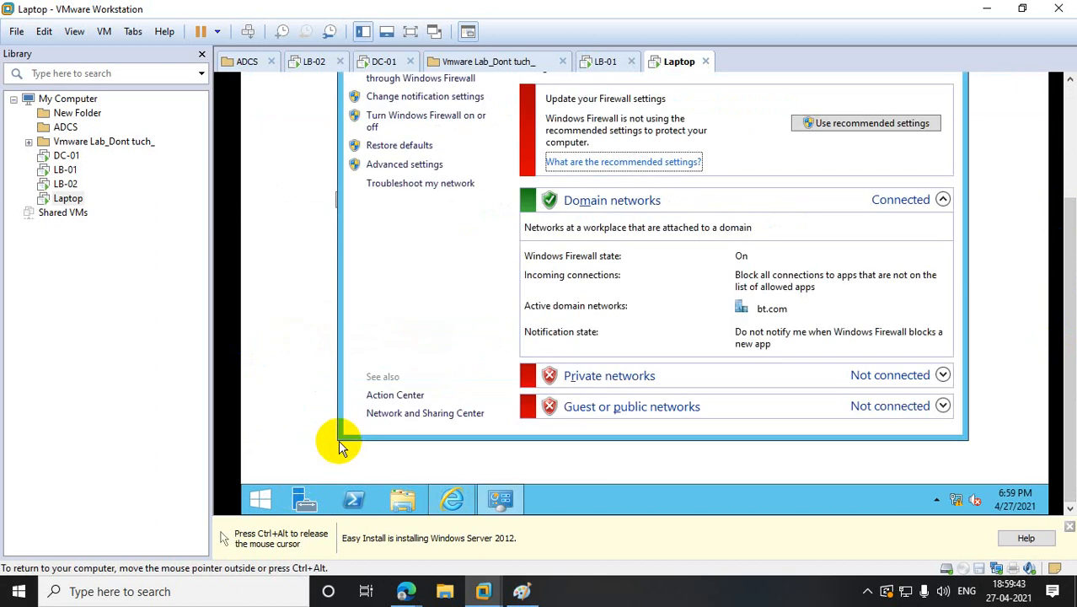
pyautogui.click(422, 119)
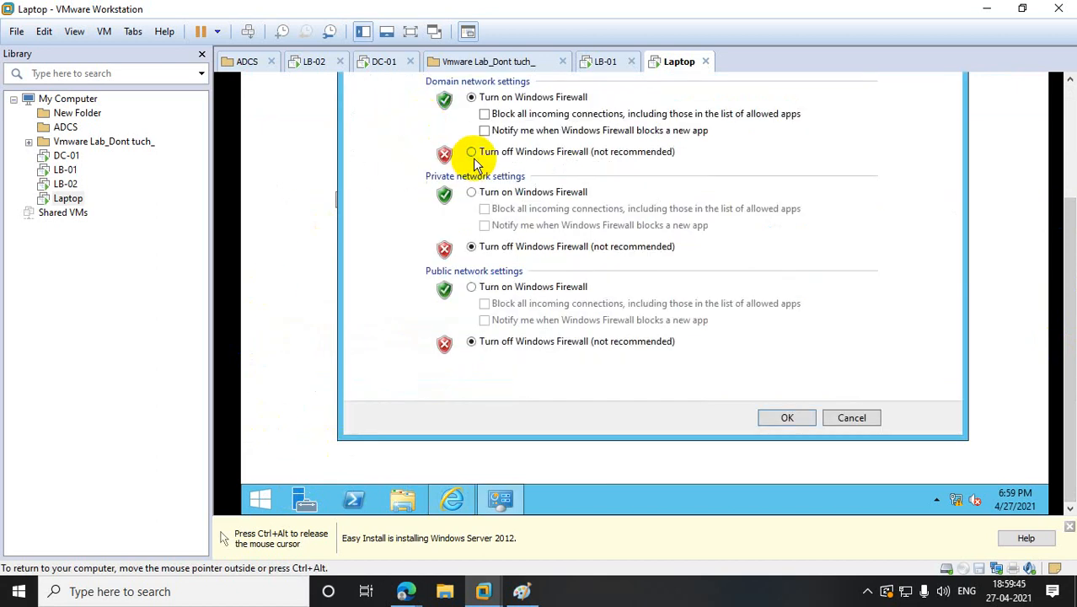
pyautogui.click(471, 151)
pyautogui.click(783, 417)
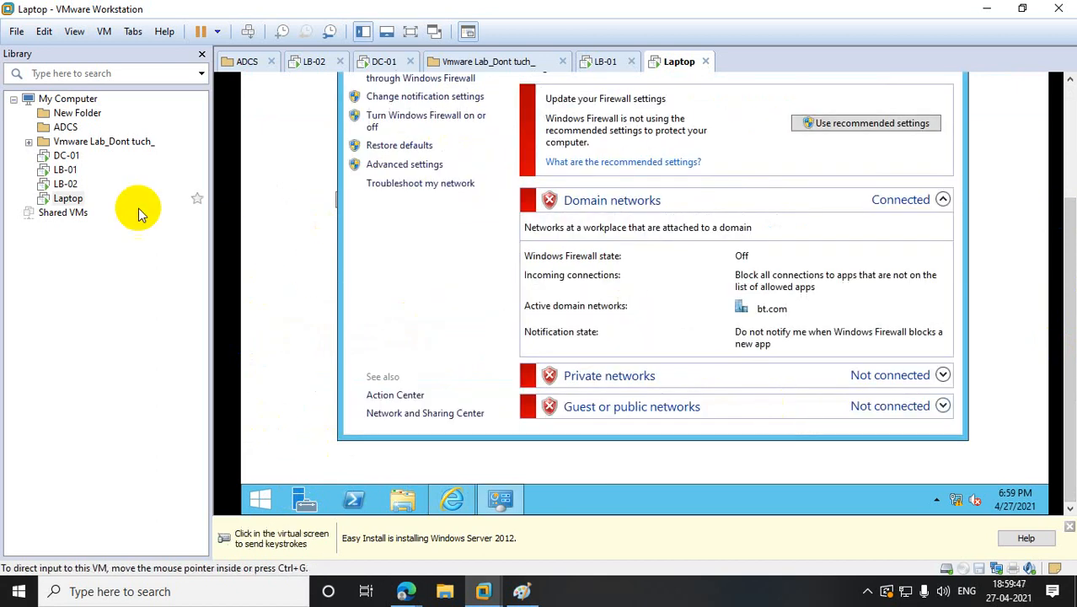
pyautogui.click(66, 184)
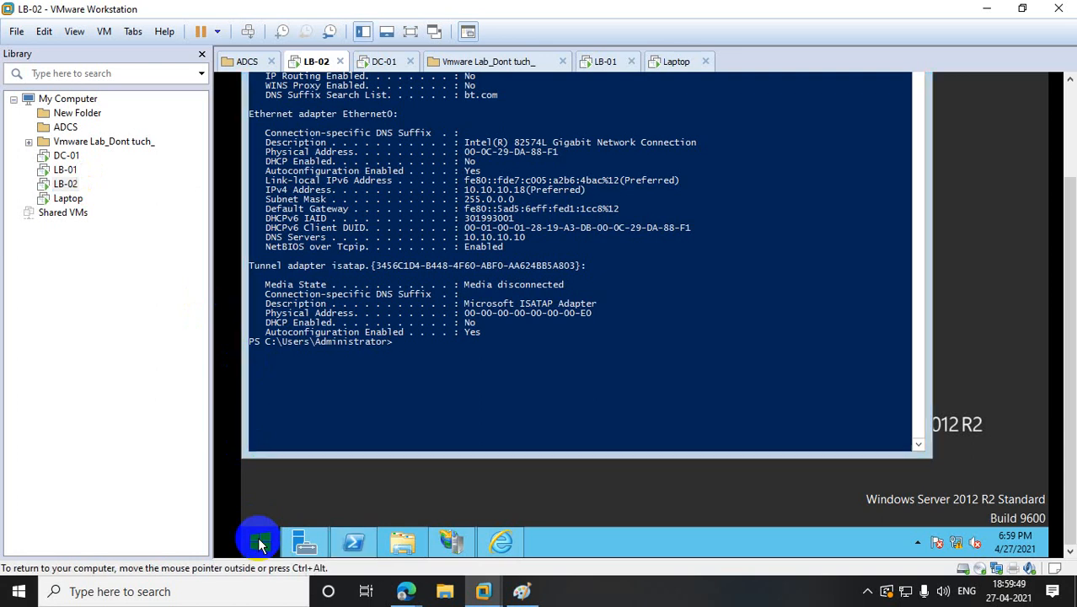
# - On LB-02, turn off Windows Firewall for domain, private and public networks via firewall.cpl
pyautogui.rightClick(254, 539)
pyautogui.click(285, 493)
pyautogui.write('fi')
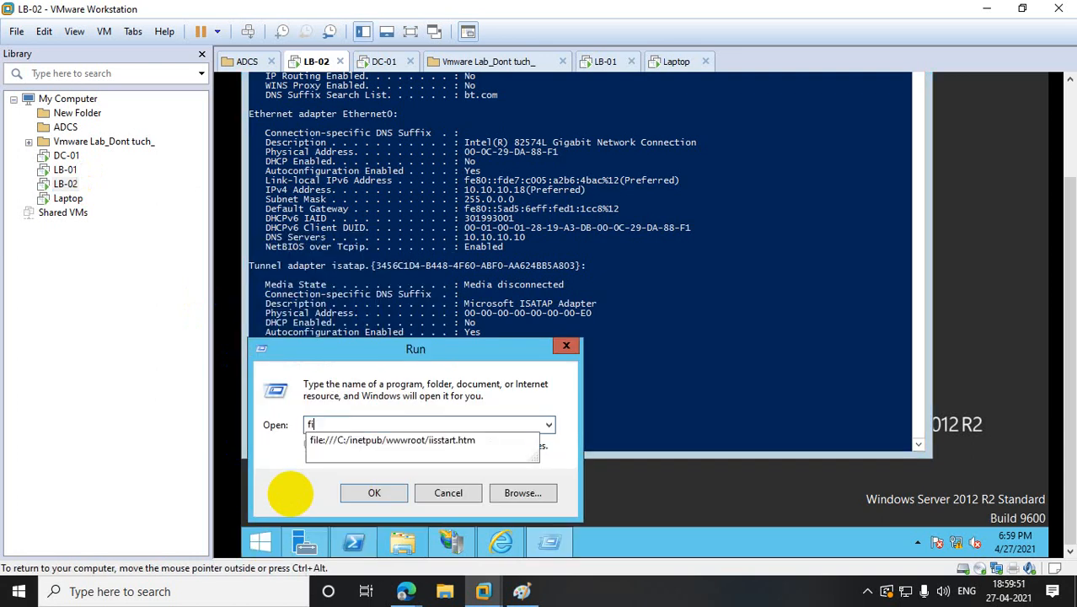
pyautogui.write('rewall.cp')
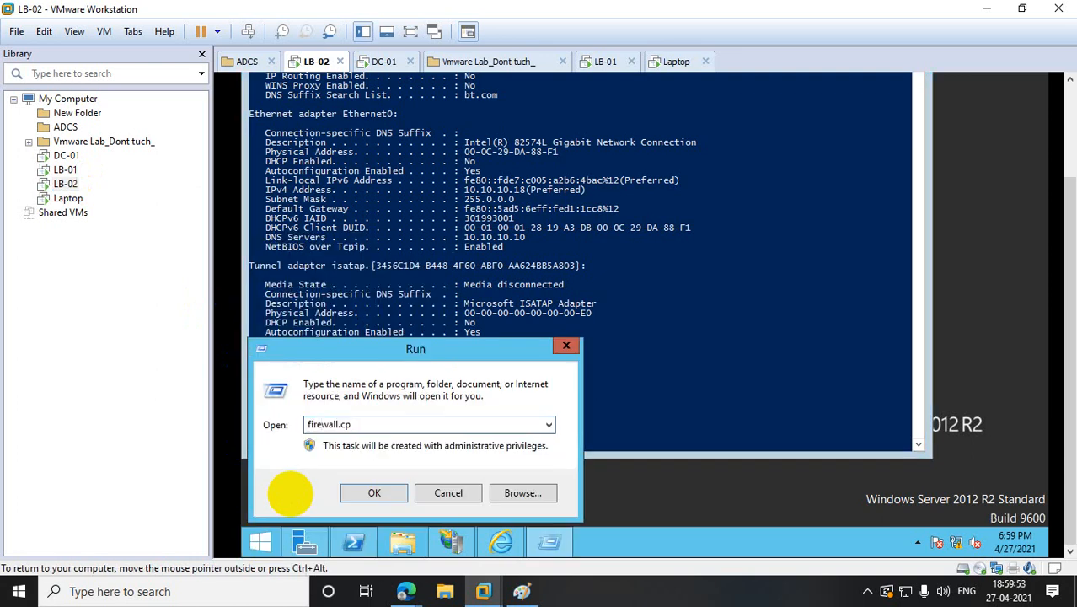
pyautogui.write('l')
pyautogui.press('Return')
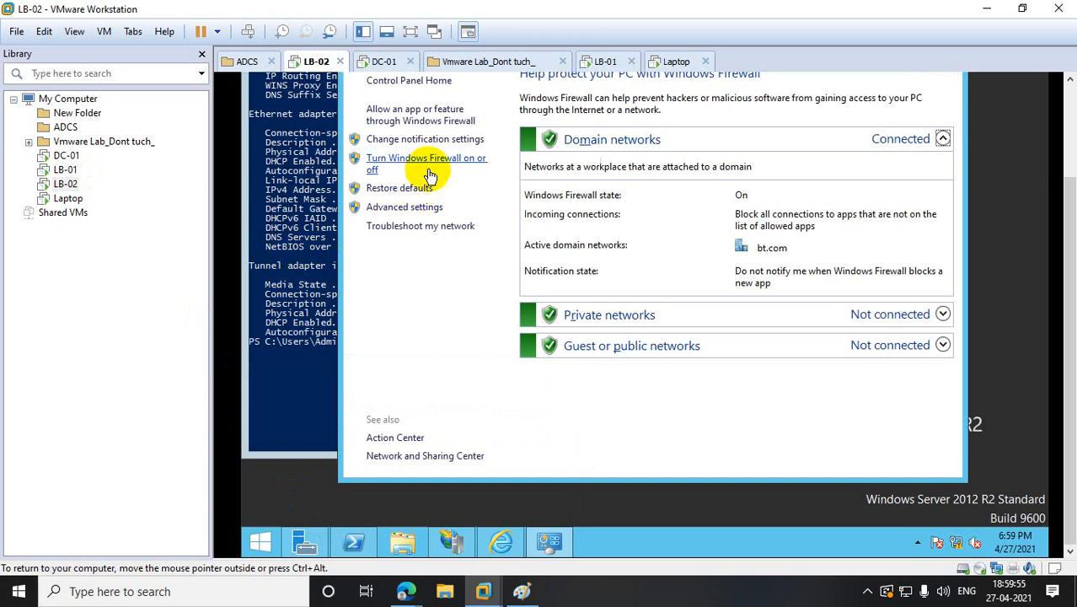
pyautogui.click(428, 164)
pyautogui.click(472, 195)
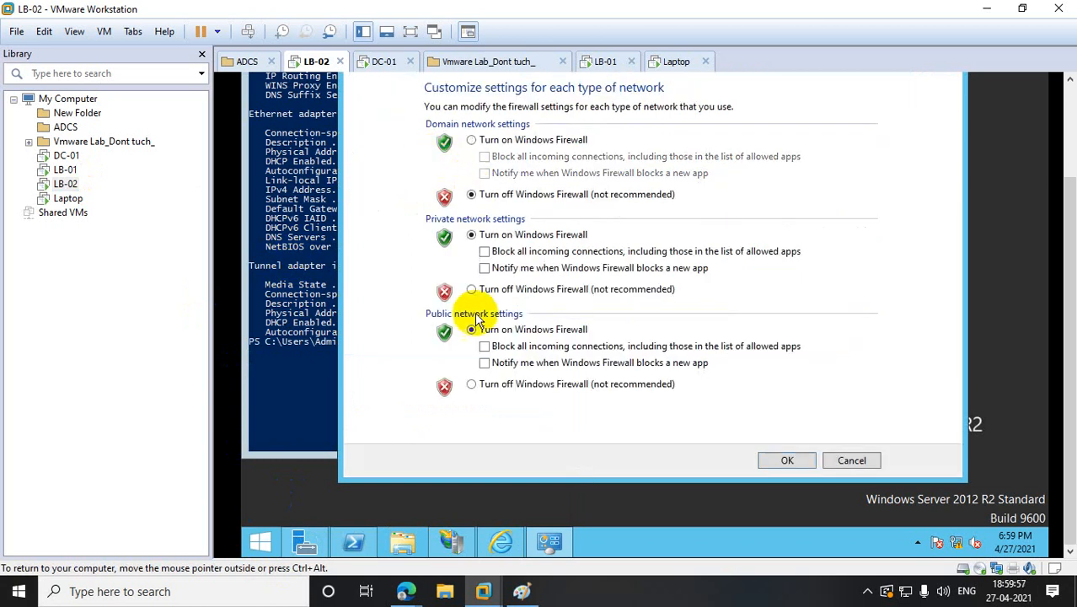
pyautogui.click(471, 289)
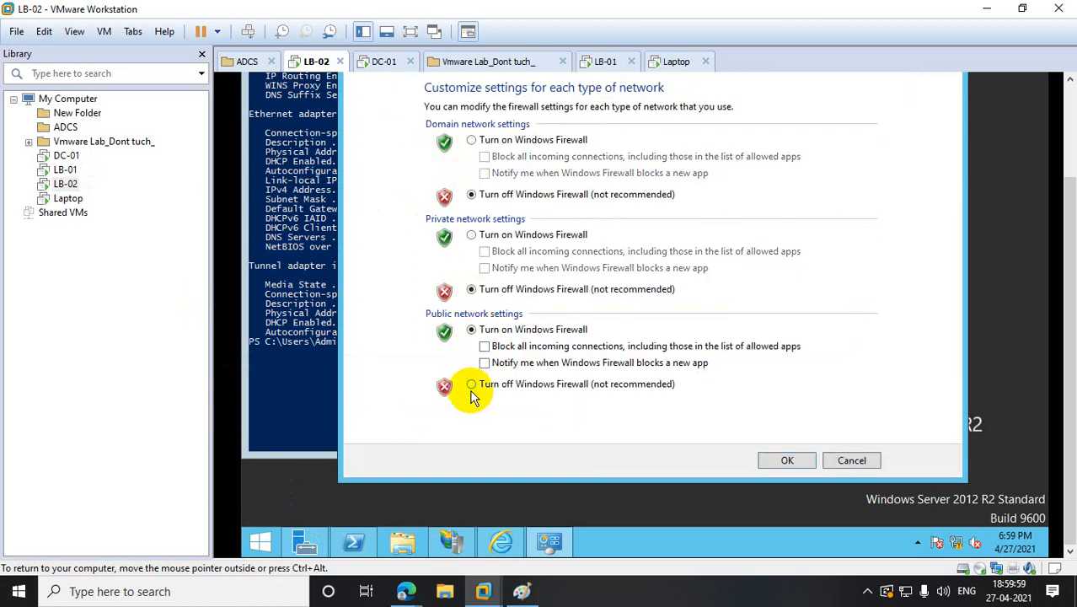
pyautogui.click(471, 384)
pyautogui.click(776, 457)
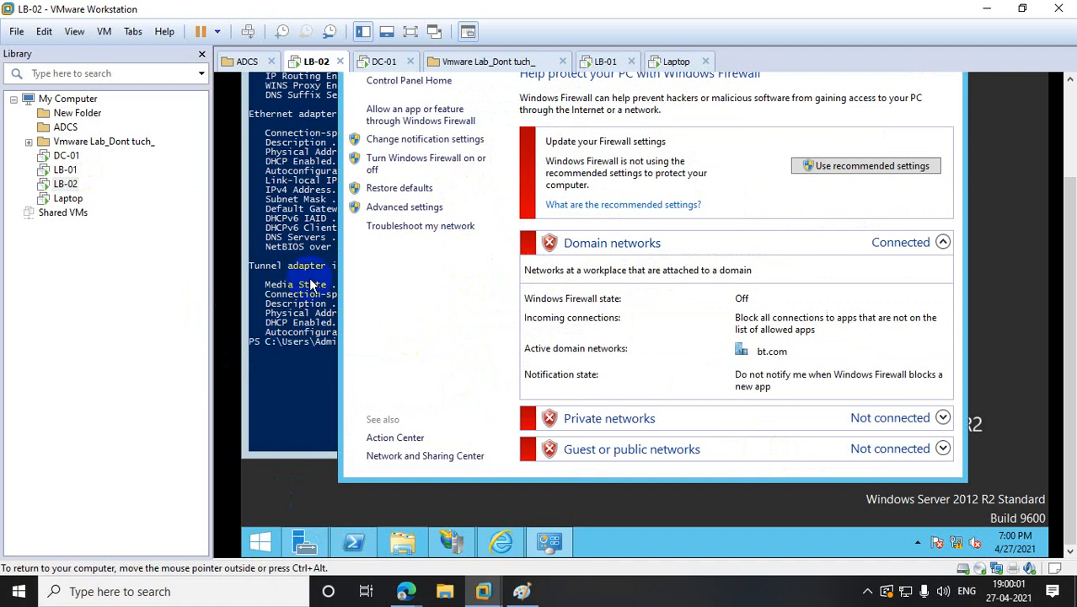
# - On LB-01, turn off Windows Firewall for domain, private and public networks
pyautogui.click(59, 170)
pyautogui.click(258, 541)
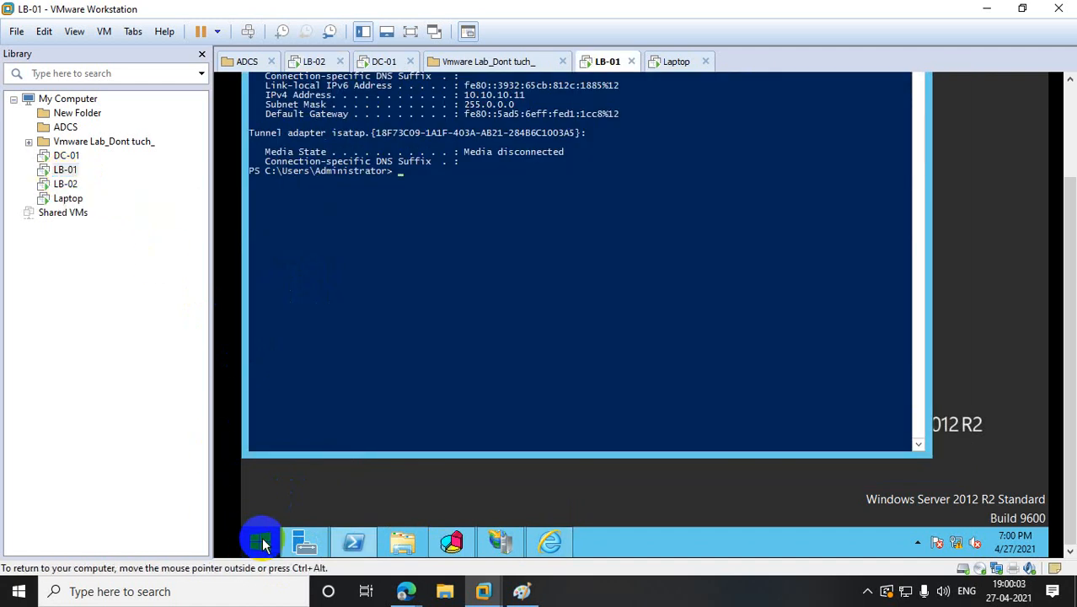
pyautogui.rightClick(263, 543)
pyautogui.click(295, 486)
pyautogui.write('f')
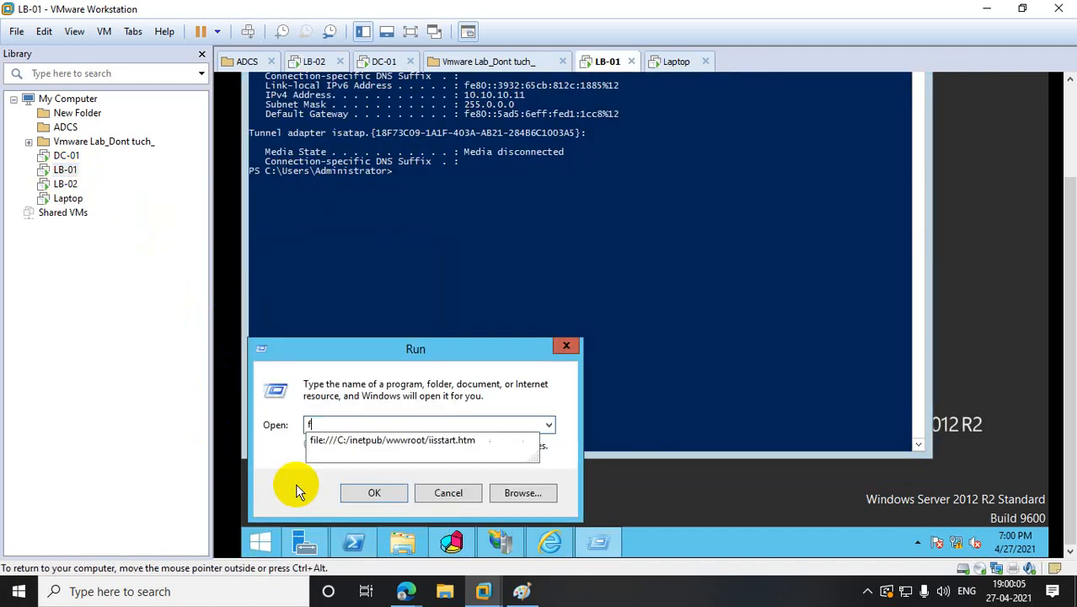
pyautogui.write('irewall.cpl')
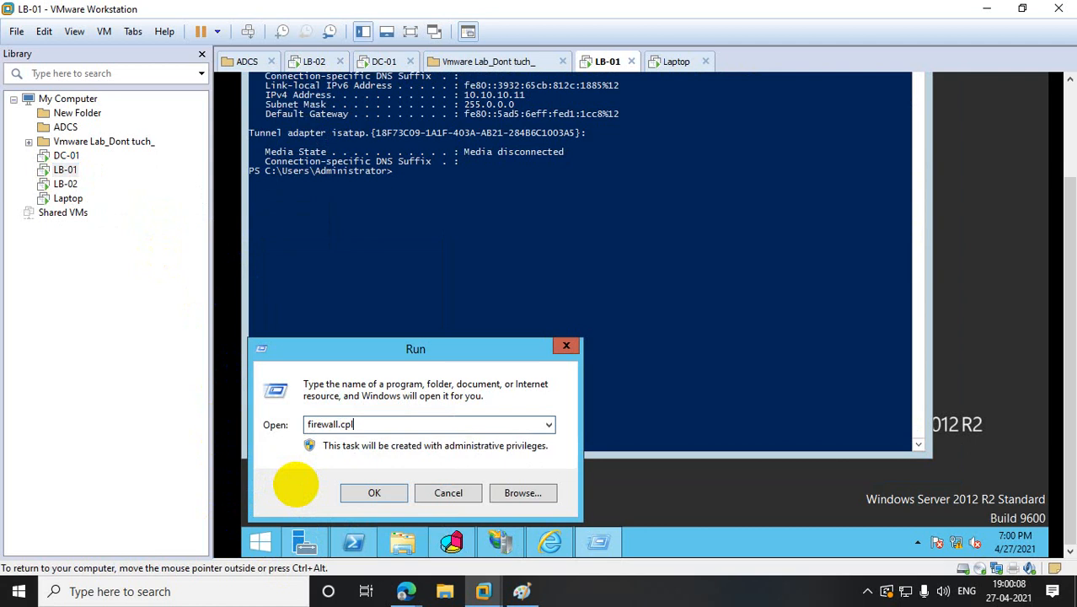
pyautogui.press('Return')
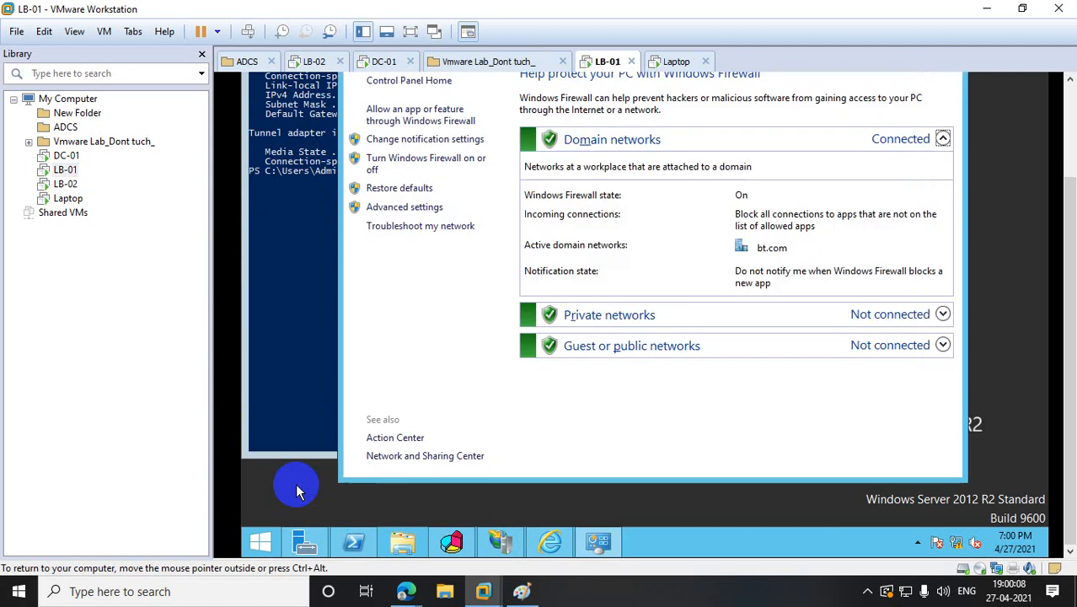
pyautogui.click(410, 168)
pyautogui.click(471, 193)
pyautogui.click(471, 289)
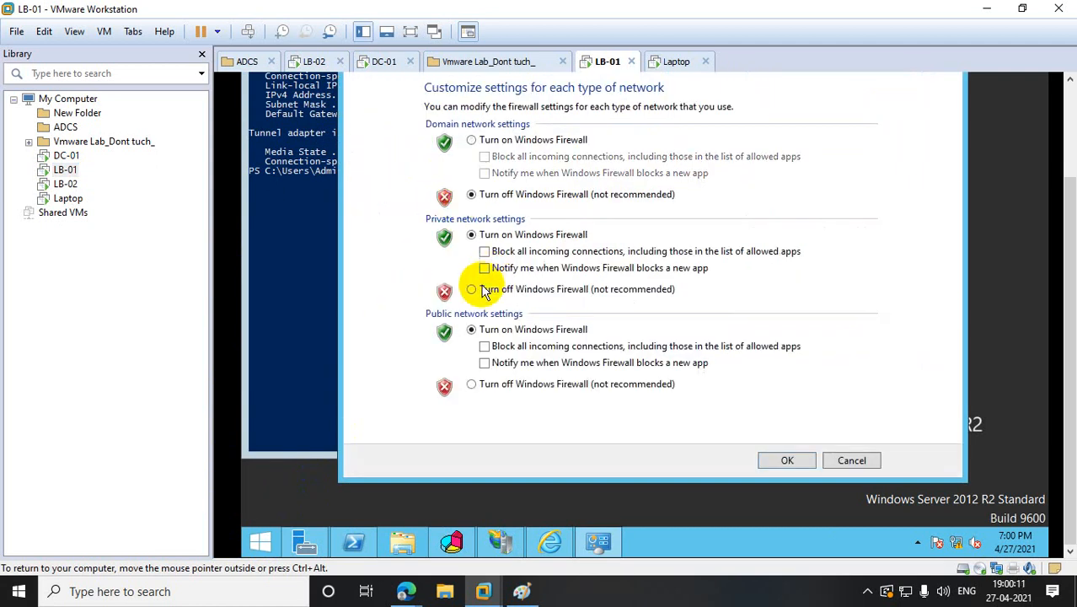
pyautogui.click(473, 385)
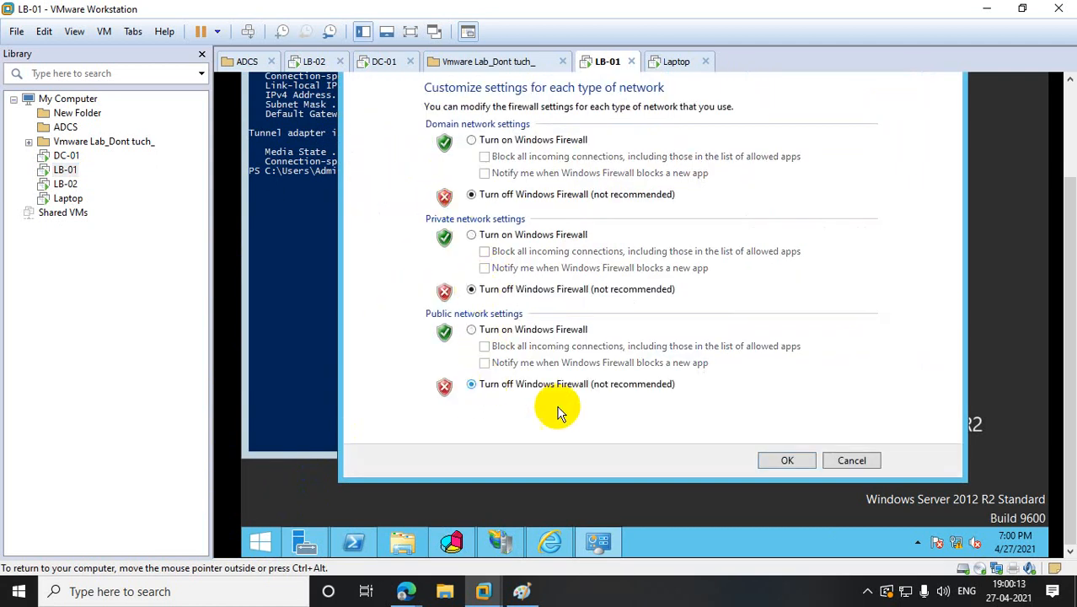
pyautogui.click(786, 462)
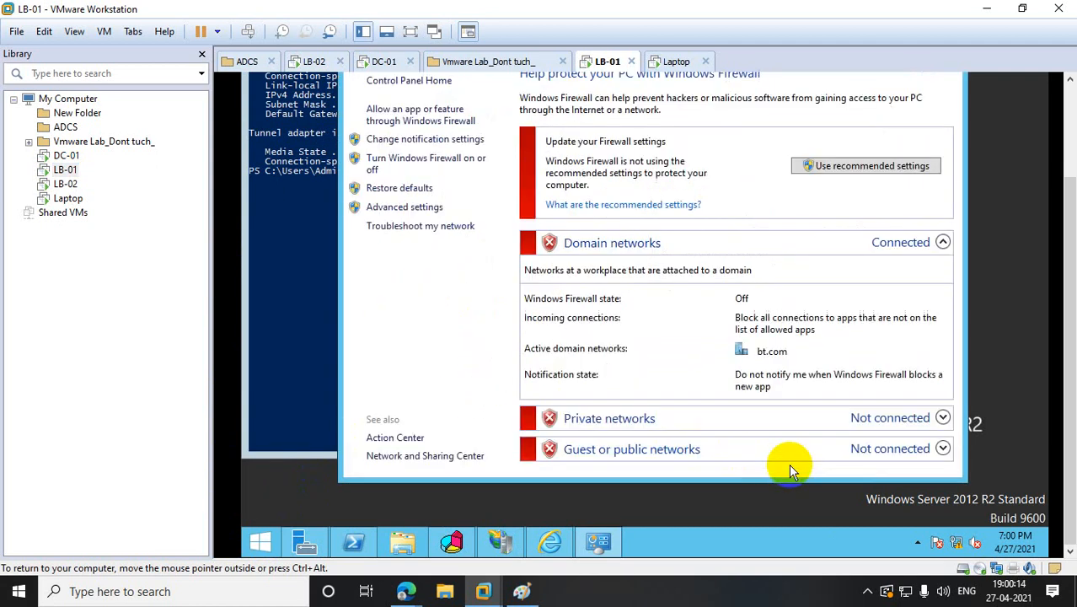
# - Dismiss the VM sharing error, return to the Laptop VM and close its Windows Firewall window
pyautogui.click(62, 212)
pyautogui.click(652, 246)
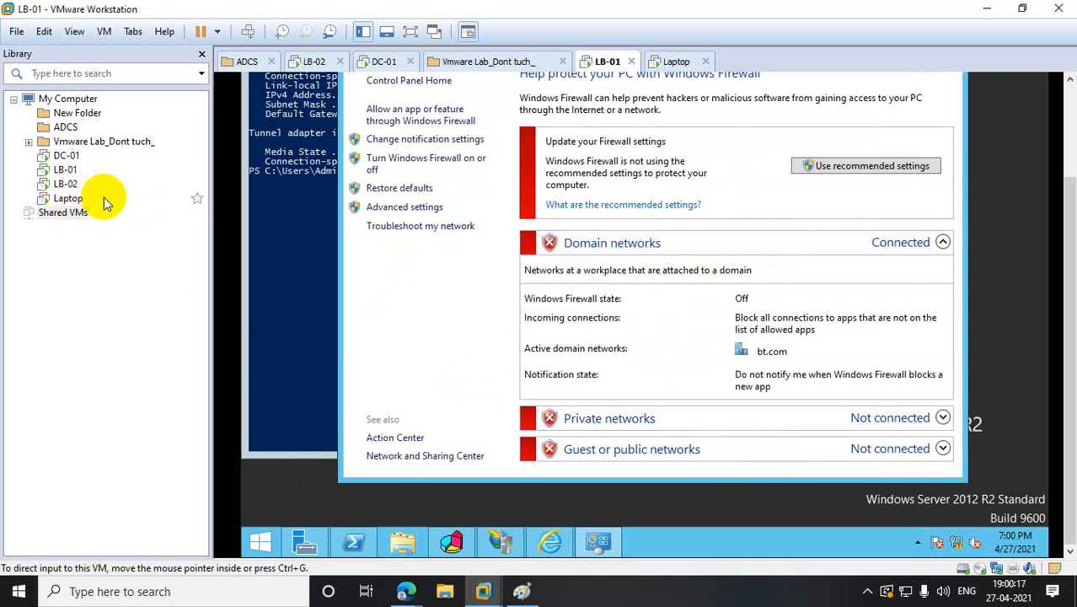
pyautogui.click(68, 198)
pyautogui.moveTo(1068, 207); pyautogui.dragTo(1067, 140)
pyautogui.click(944, 123)
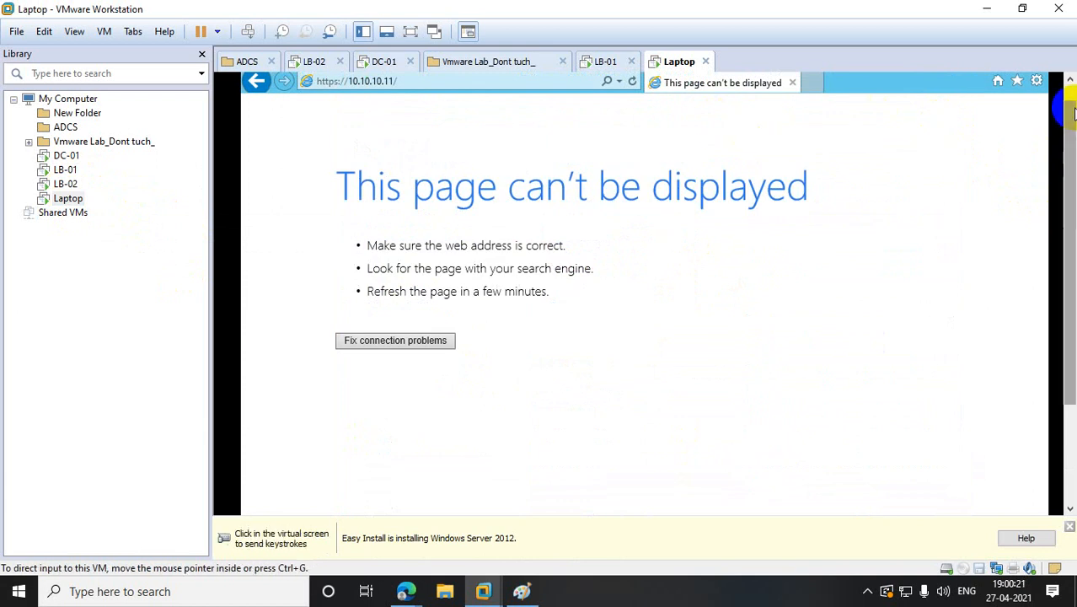
# - Close the error-page browser and reopen Internet Explorer without recommended settings
pyautogui.click(1069, 80)
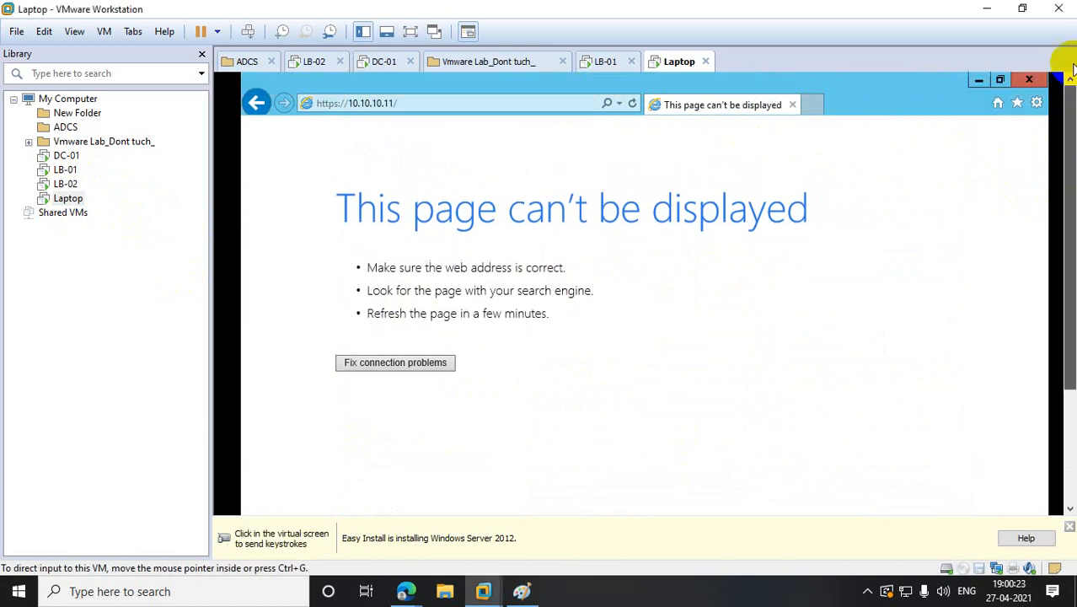
pyautogui.click(1034, 79)
pyautogui.moveTo(1066, 133); pyautogui.dragTo(1050, 312)
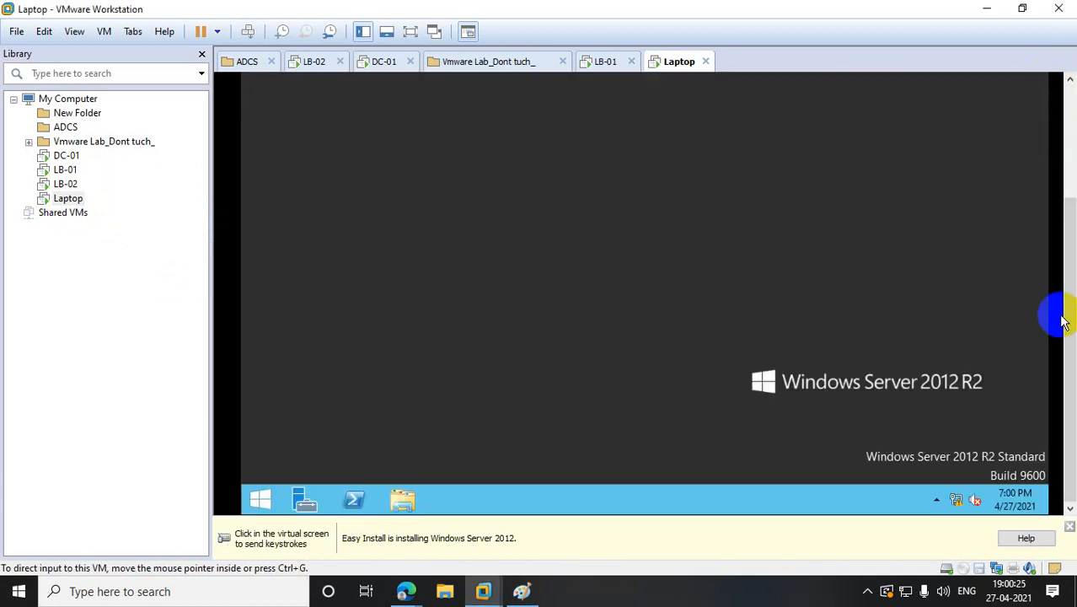
pyautogui.rightClick(263, 497)
pyautogui.click(428, 420)
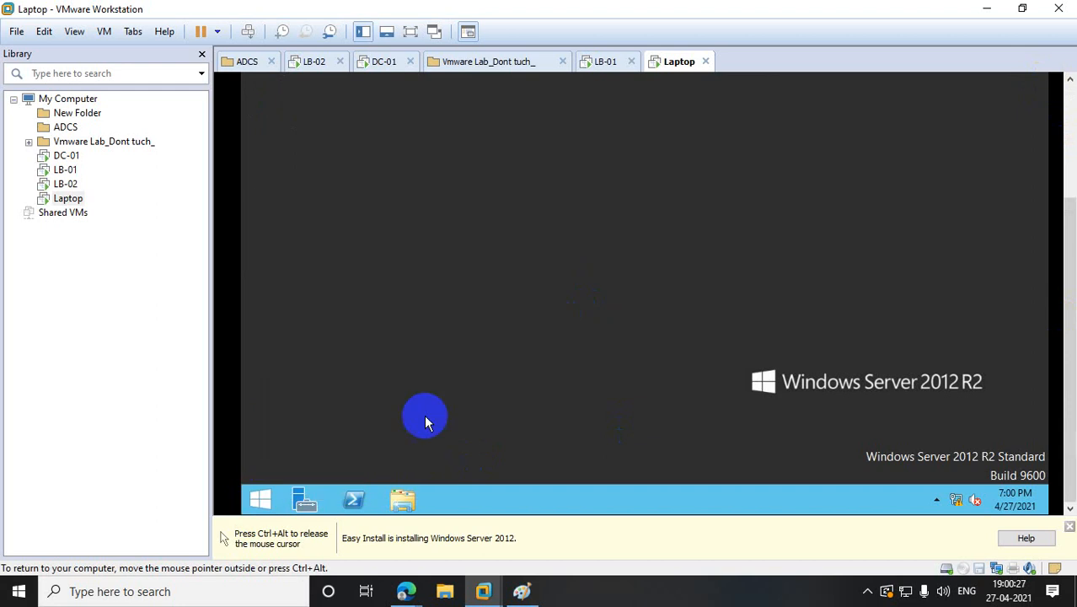
pyautogui.click(259, 497)
pyautogui.click(460, 309)
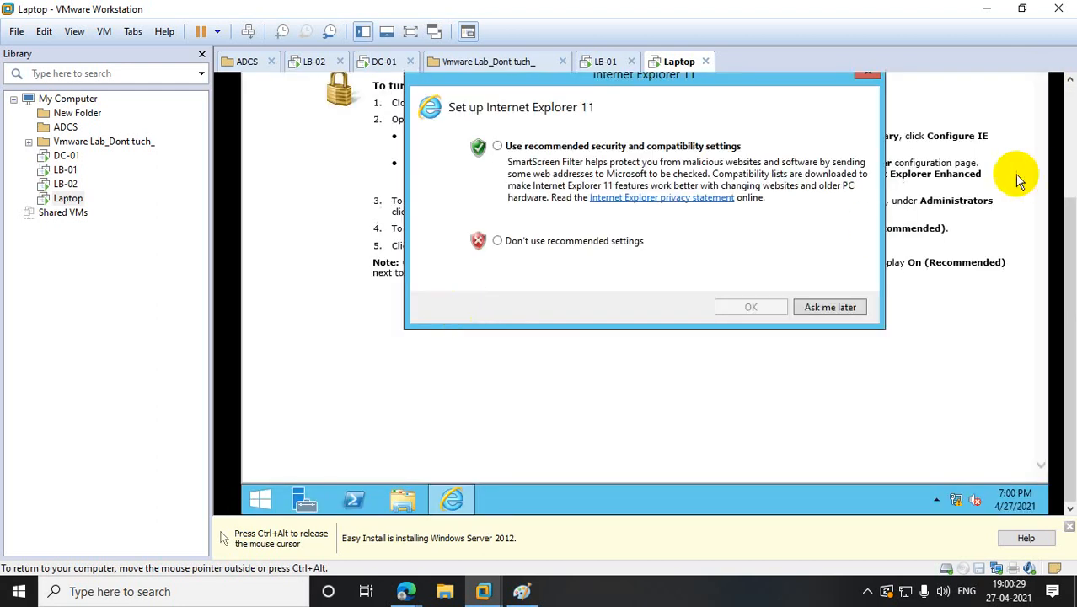
pyautogui.click(567, 241)
pyautogui.click(754, 307)
pyautogui.moveTo(1066, 236); pyautogui.dragTo(1063, 79)
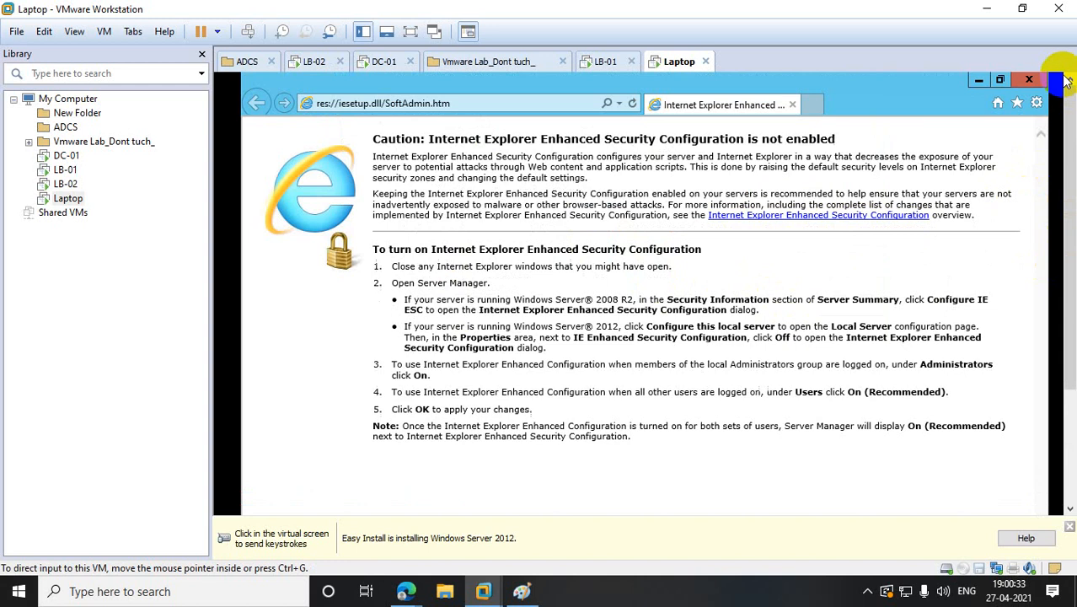
pyautogui.click(485, 111)
pyautogui.write('h')
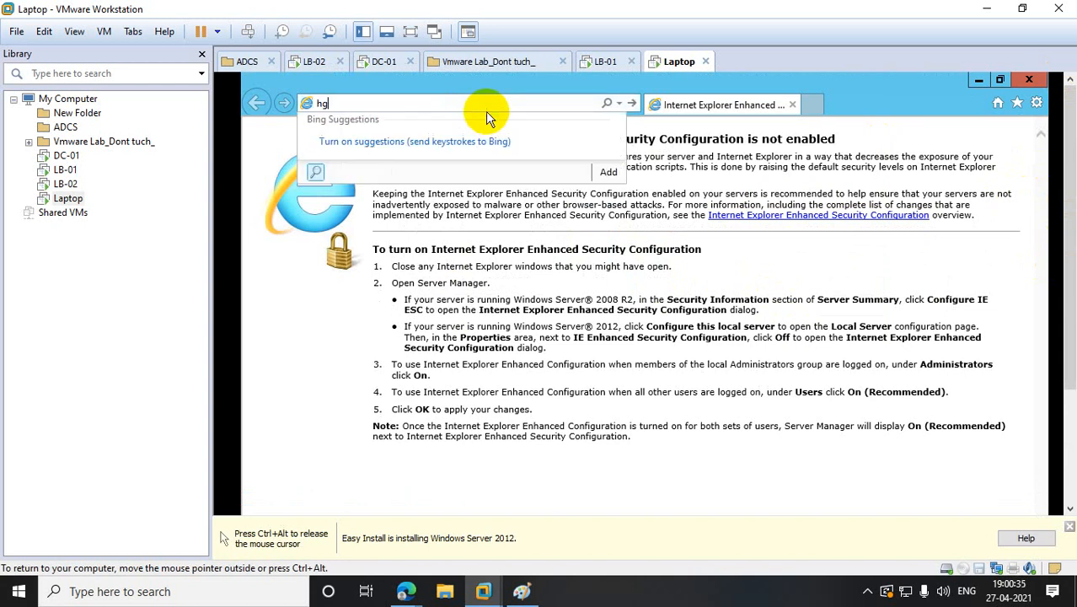
pyautogui.write('ttp://10.10.10.11')
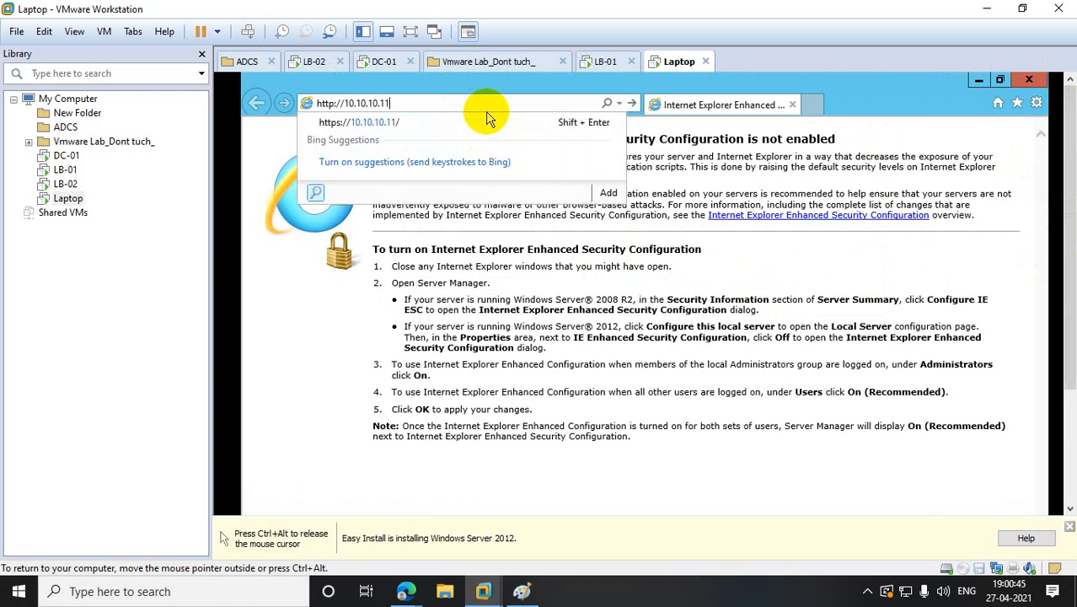
pyautogui.press('Return')
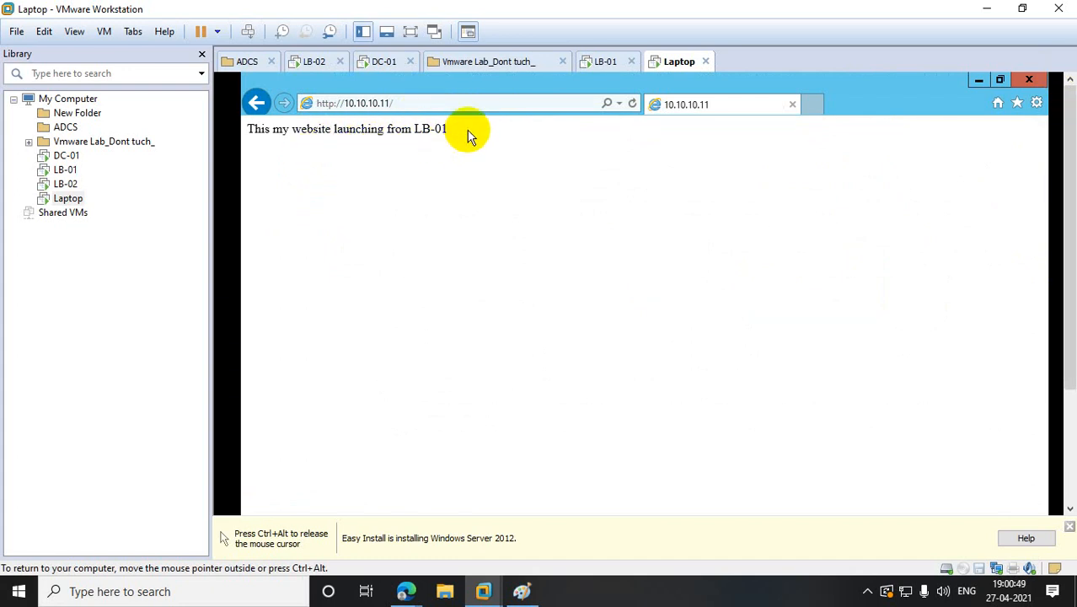
pyautogui.click(391, 100)
pyautogui.click(389, 101)
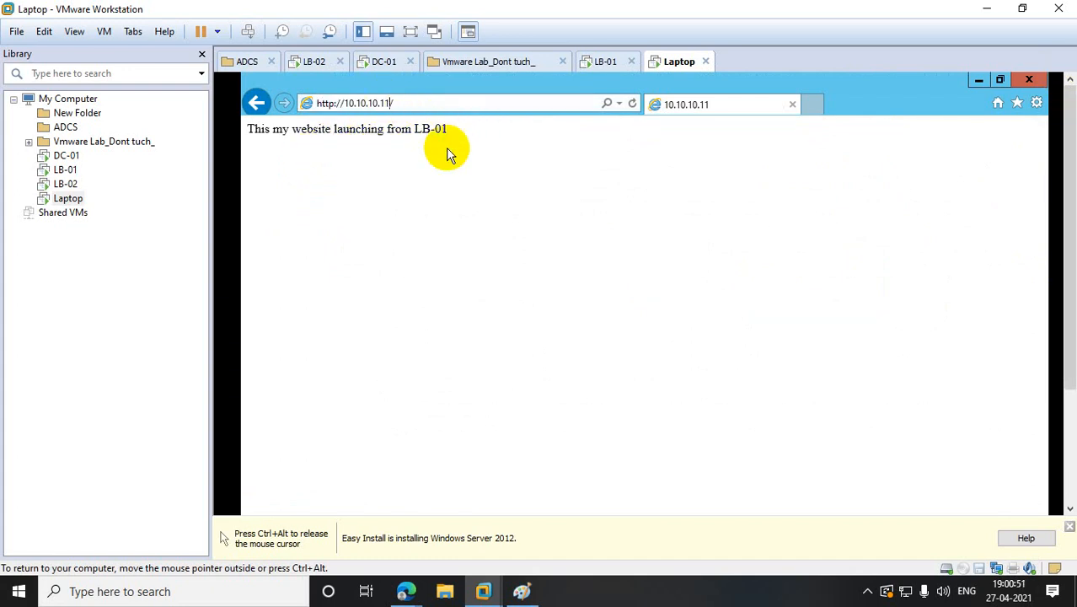
pyautogui.press('BackSpace')
pyautogui.write('8')
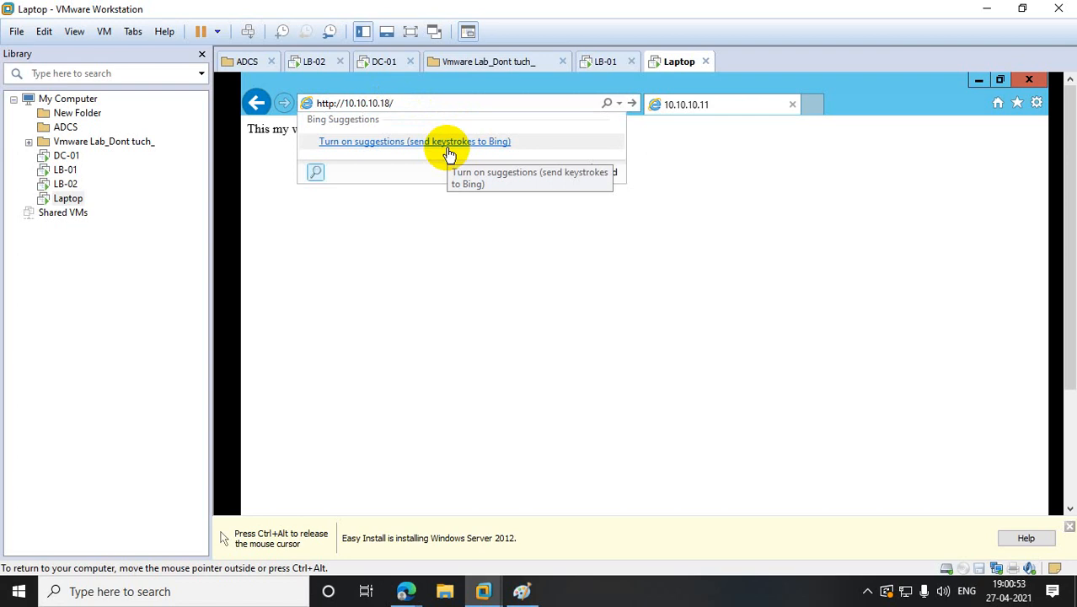
pyautogui.press('Return')
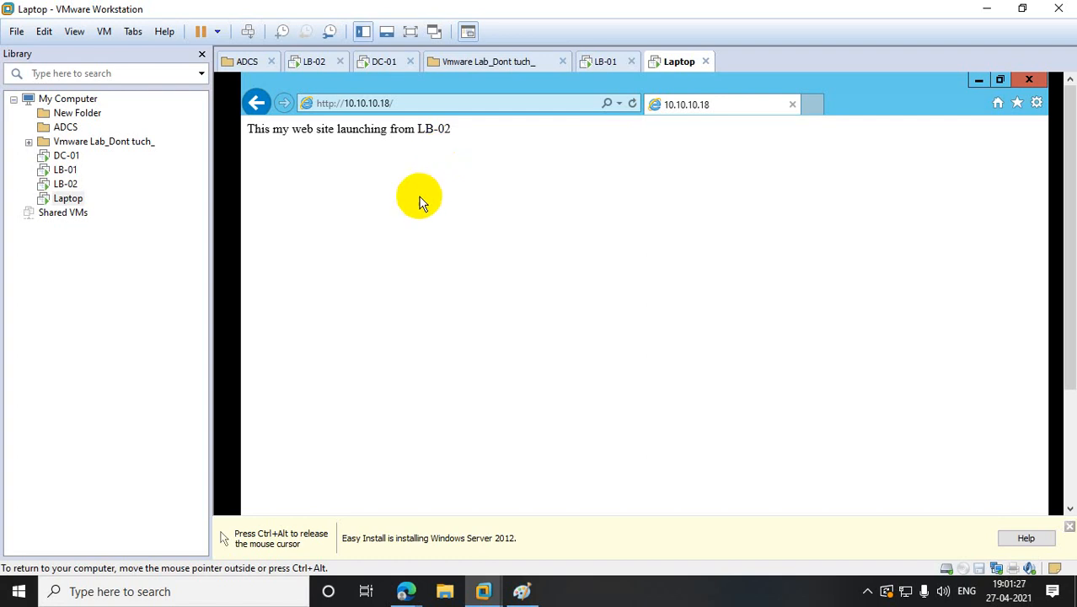
pyautogui.click(76, 174)
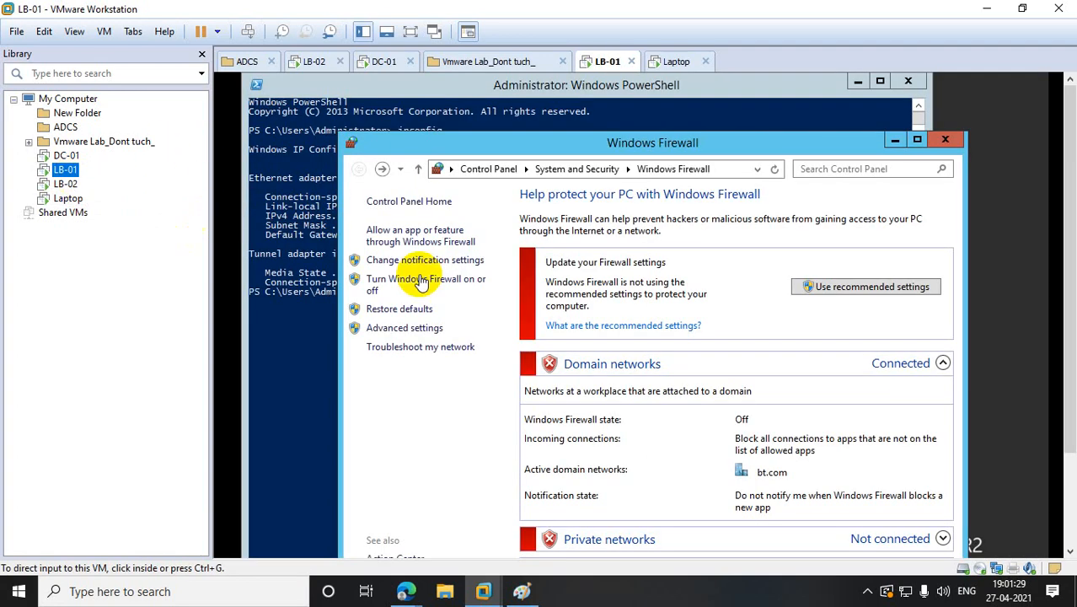
# - Close the Windows Firewall, PowerShell, Internet Explorer and IIS Manager windows on LB-01
pyautogui.click(939, 135)
pyautogui.click(914, 82)
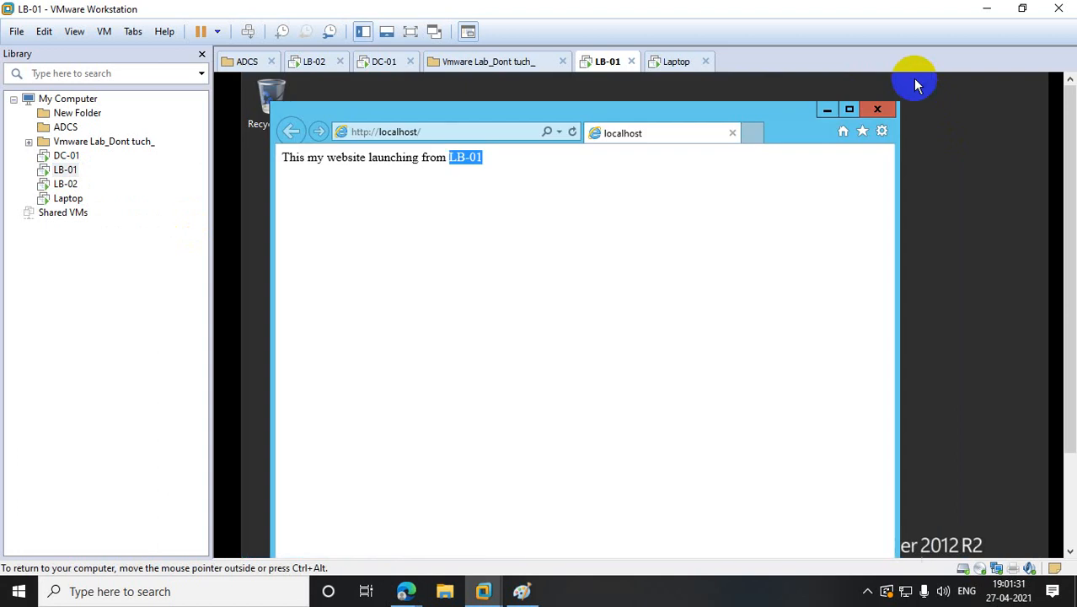
pyautogui.click(895, 110)
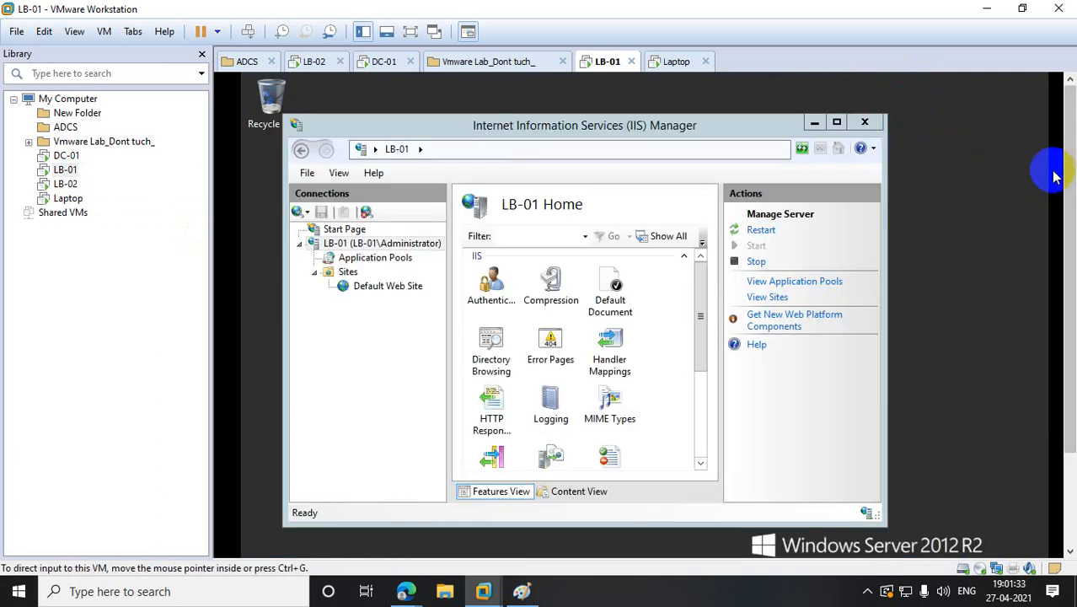
pyautogui.click(872, 109)
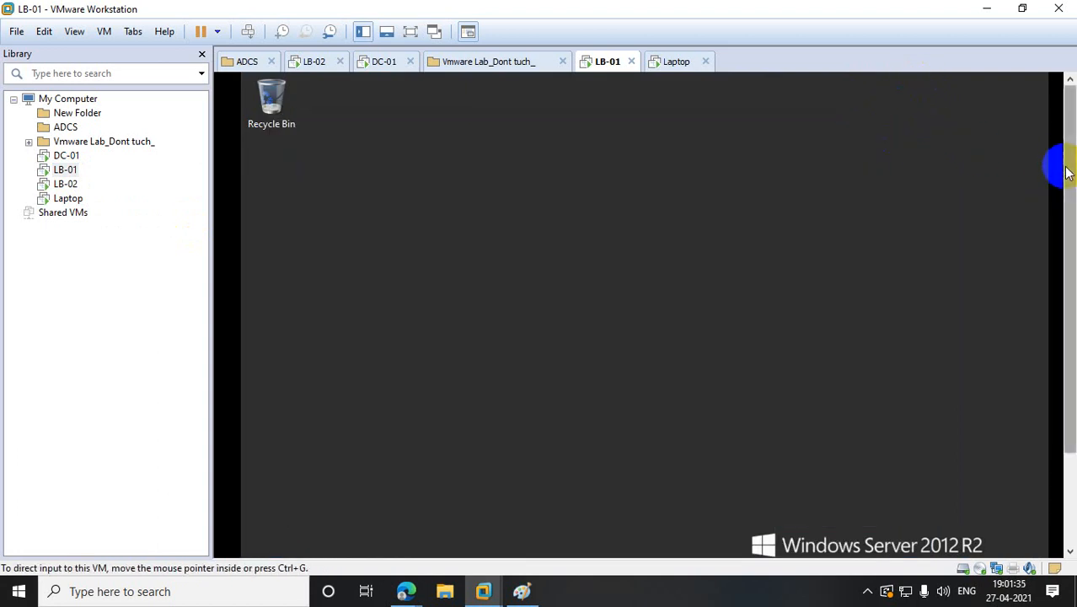
pyautogui.moveTo(1068, 175); pyautogui.dragTo(1068, 283)
# - Launch Network Load Balancing Manager from Administrative Tools and maximize it
pyautogui.click(267, 542)
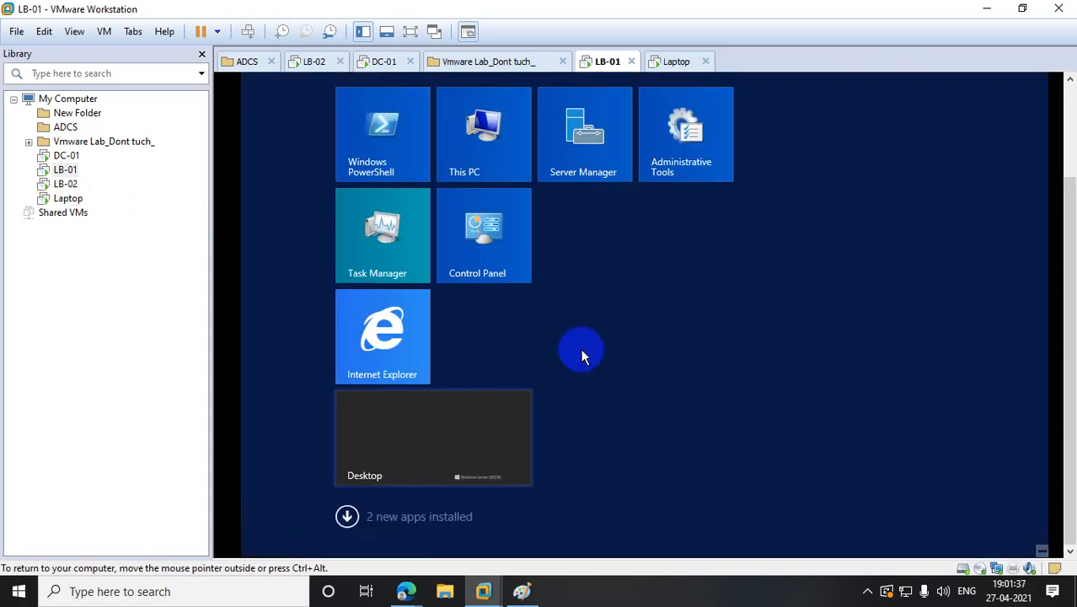
pyautogui.click(669, 162)
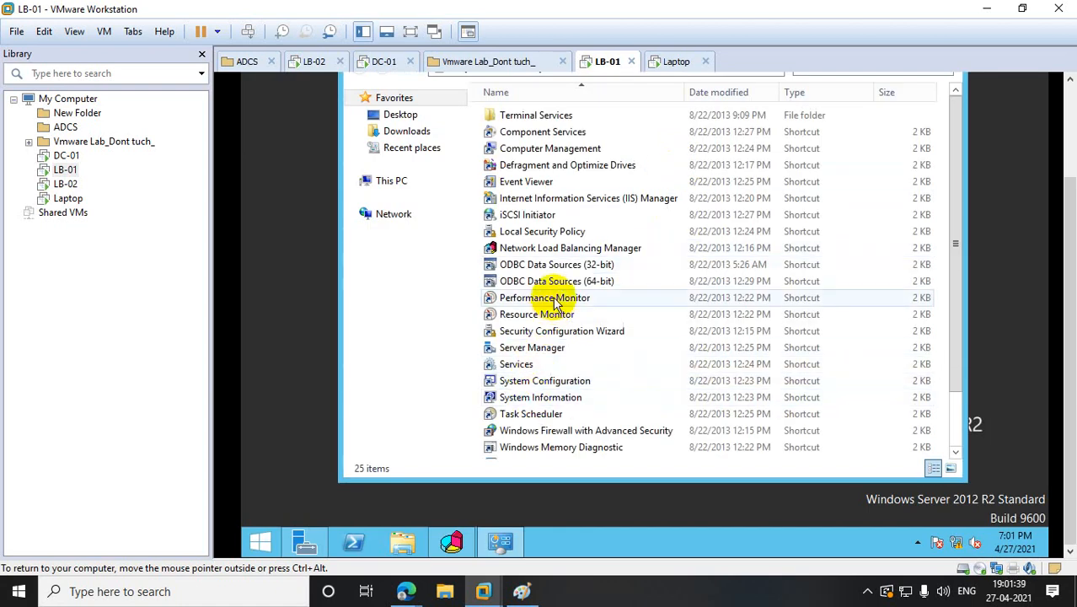
pyautogui.click(537, 253)
pyautogui.doubleClick(537, 255)
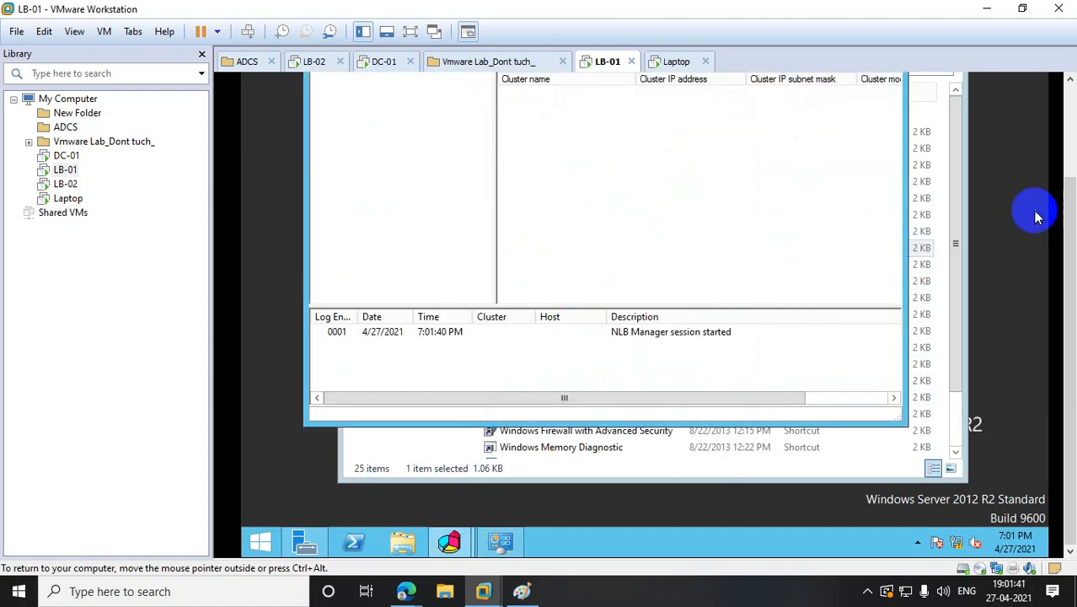
pyautogui.scroll(3, 1068, 253)
pyautogui.click(857, 135)
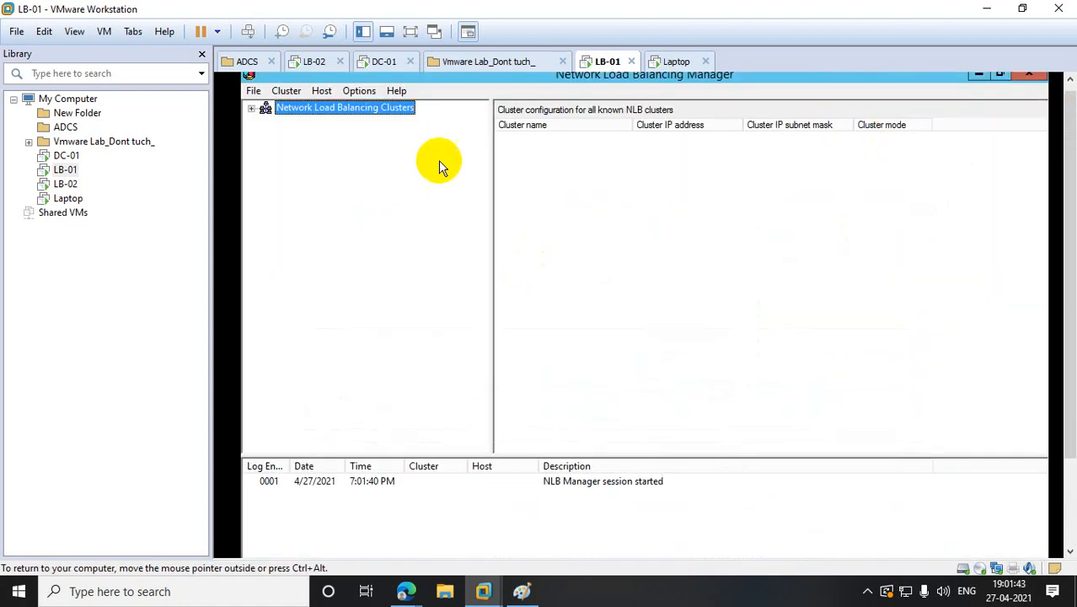
# - Start a new NLB cluster on host 10.10.10.11, keeping host priority 1
pyautogui.rightClick(310, 109)
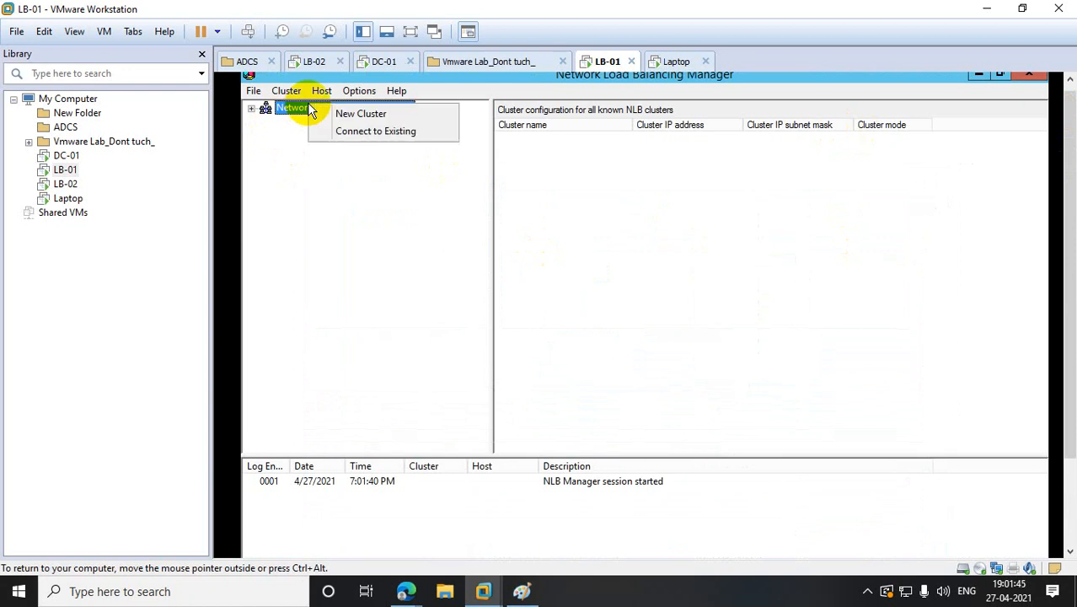
pyautogui.click(352, 116)
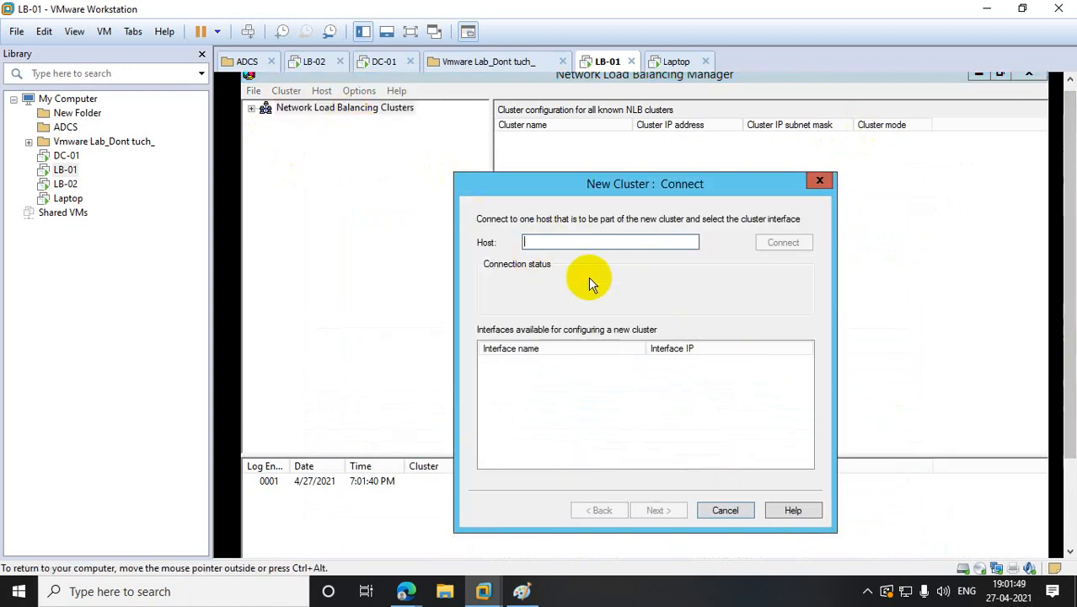
pyautogui.write('10.10.10.11')
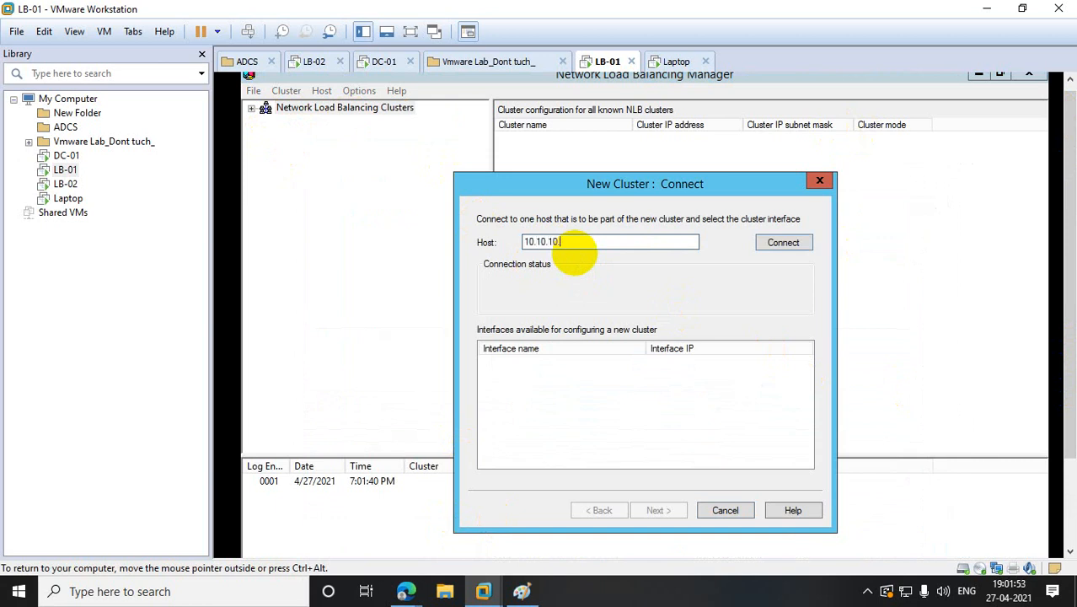
pyautogui.click(769, 243)
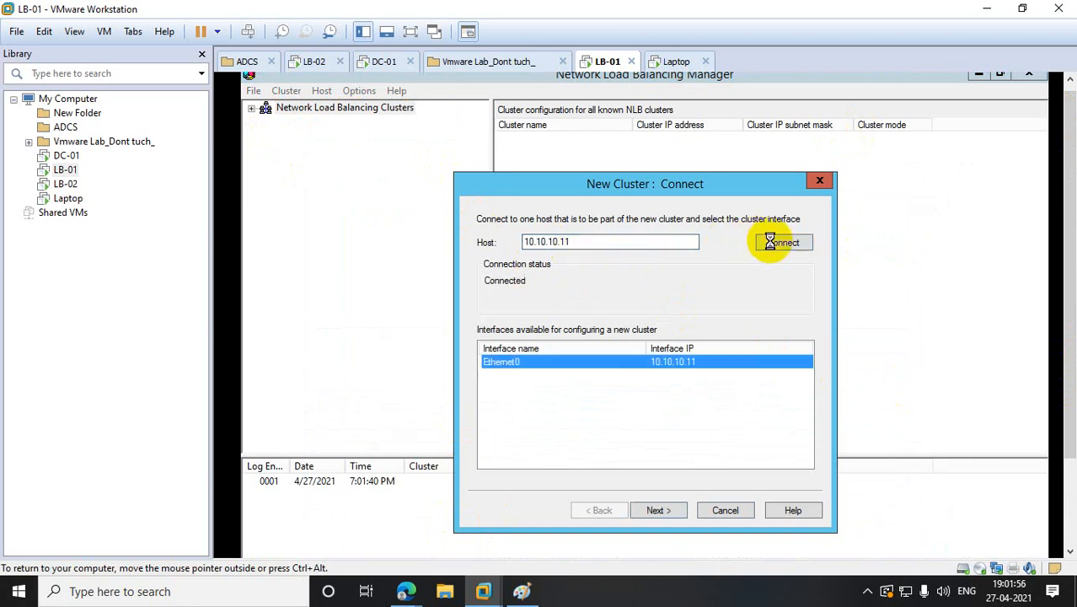
pyautogui.click(659, 511)
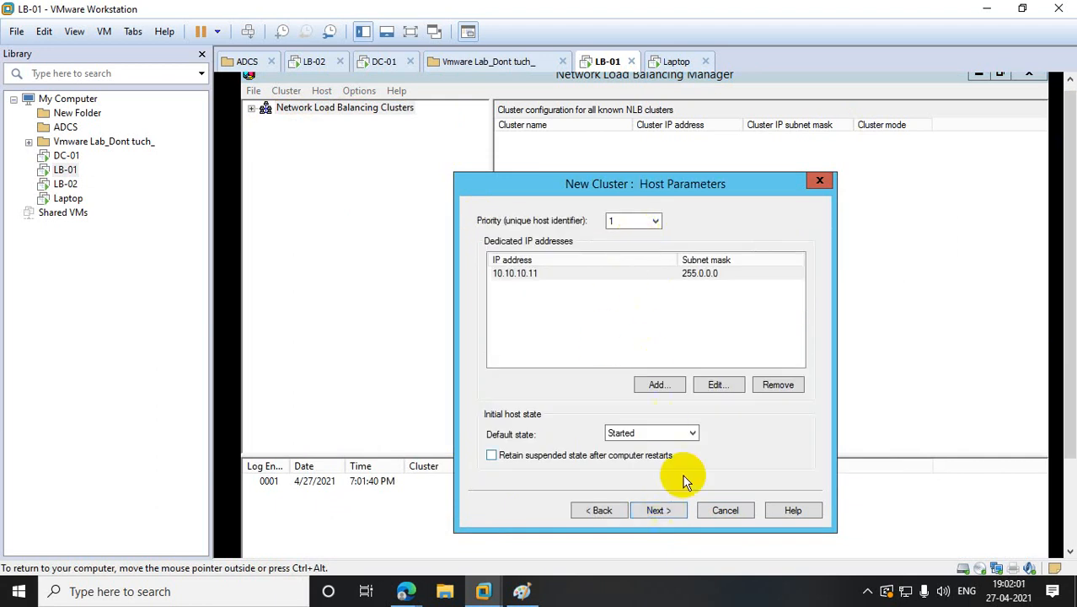
pyautogui.click(656, 221)
pyautogui.click(656, 221)
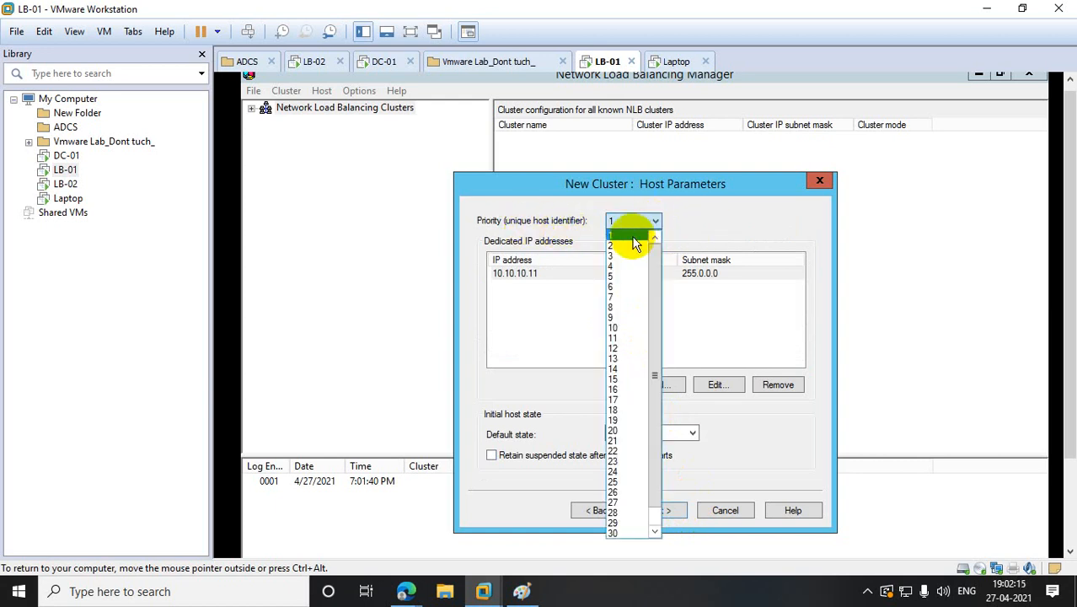
pyautogui.click(631, 233)
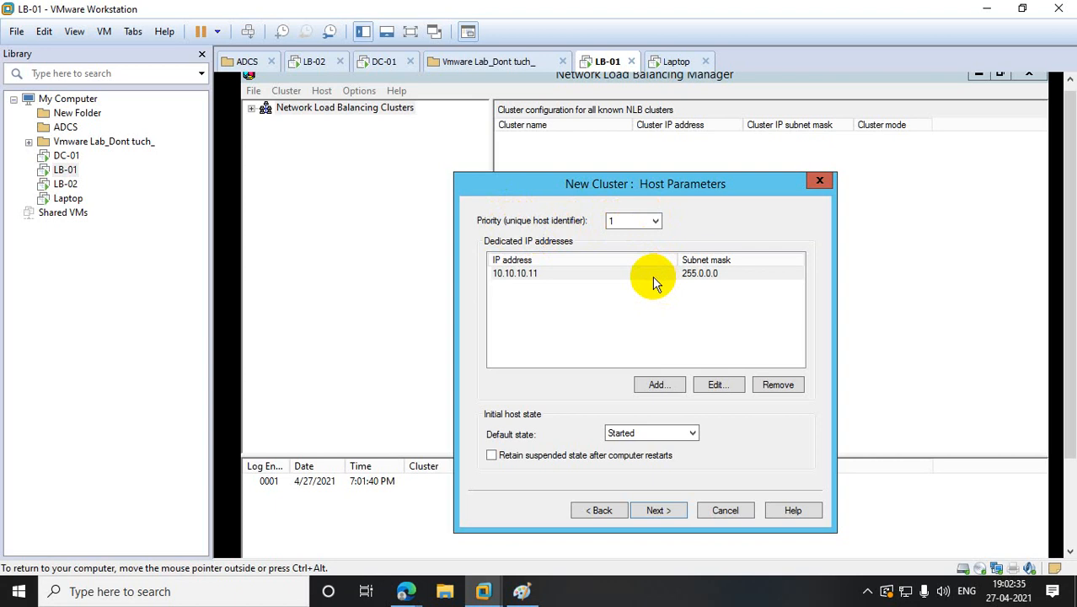
pyautogui.click(678, 509)
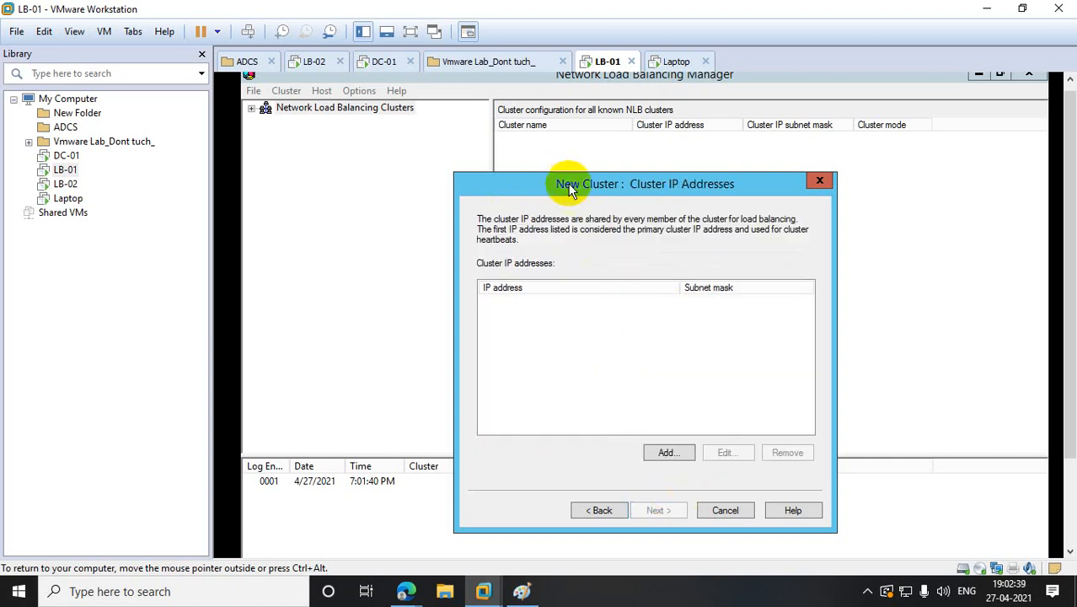
# - Add cluster IP 10.10.10.30 with mask 255.0.0.0 and choose Multicast operation mode
pyautogui.click(661, 455)
pyautogui.click(602, 287)
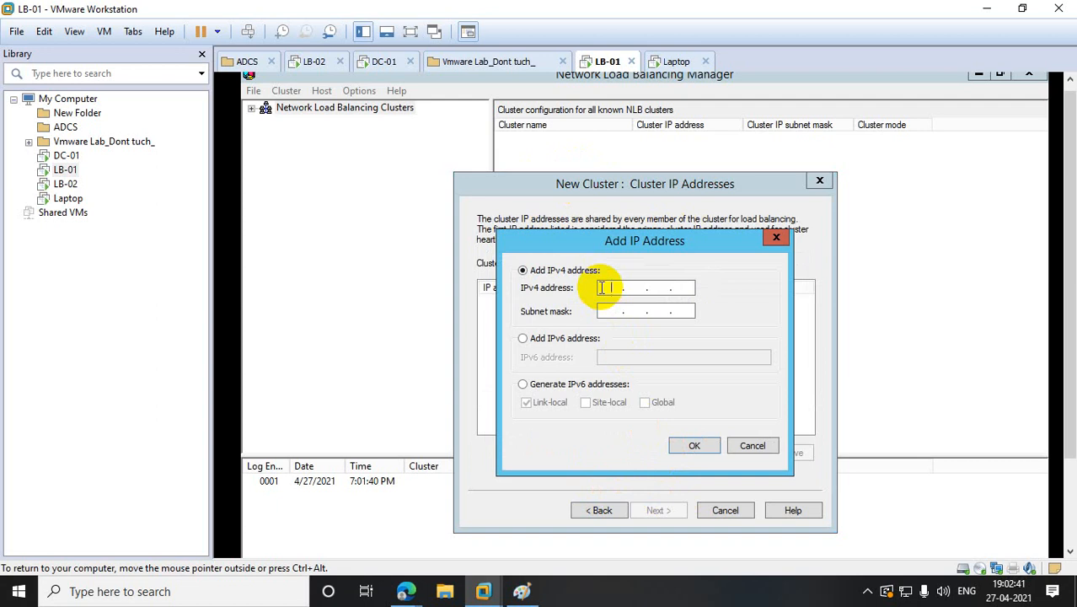
pyautogui.write('10 . 10 . 10 . ')
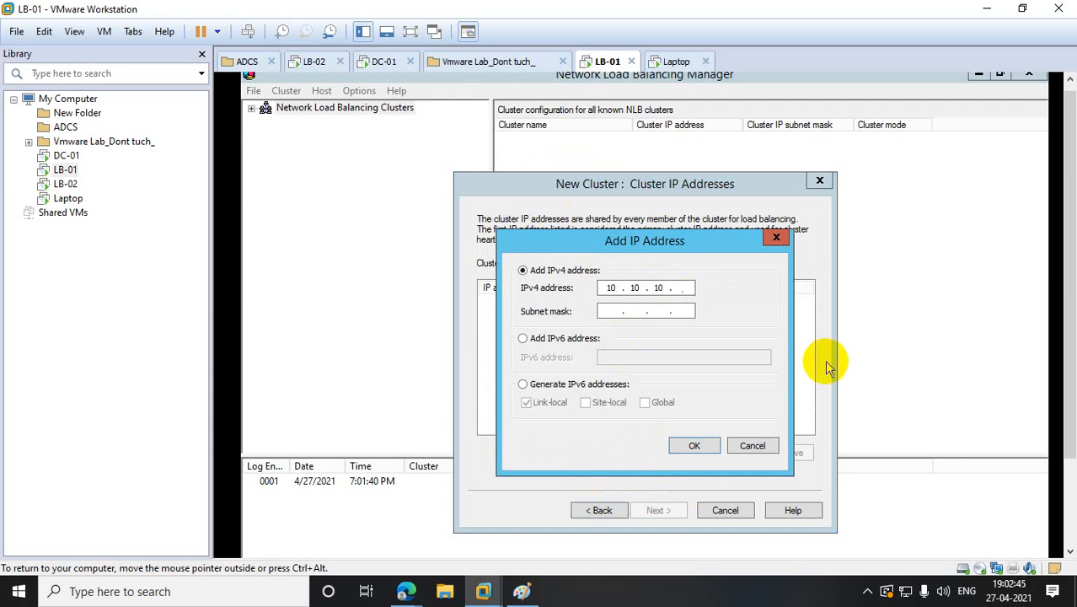
pyautogui.write('30')
pyautogui.press('Tab')
pyautogui.click(694, 446)
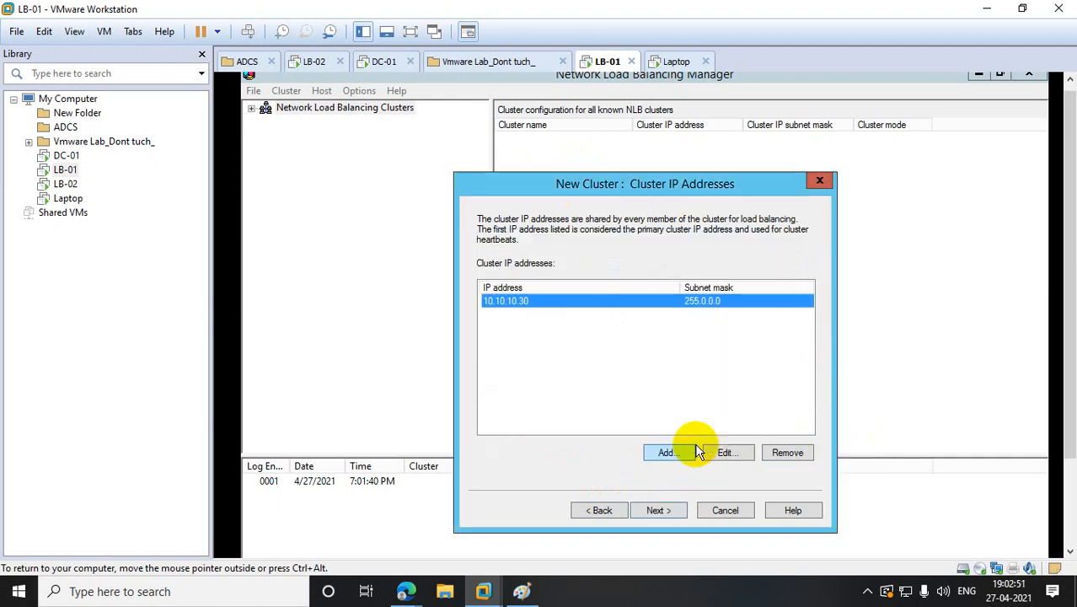
pyautogui.click(658, 510)
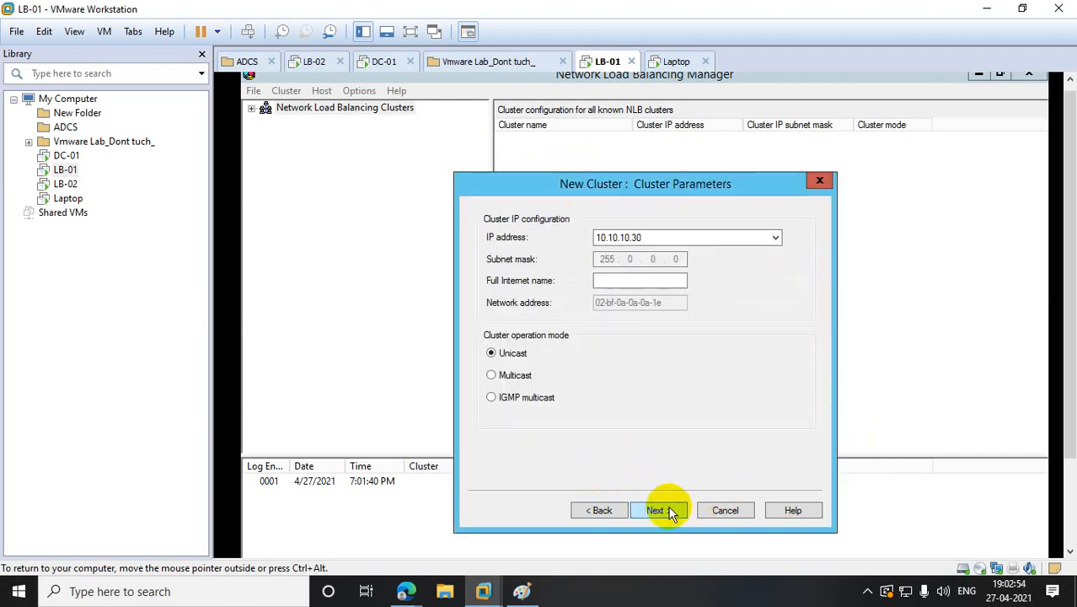
pyautogui.click(492, 376)
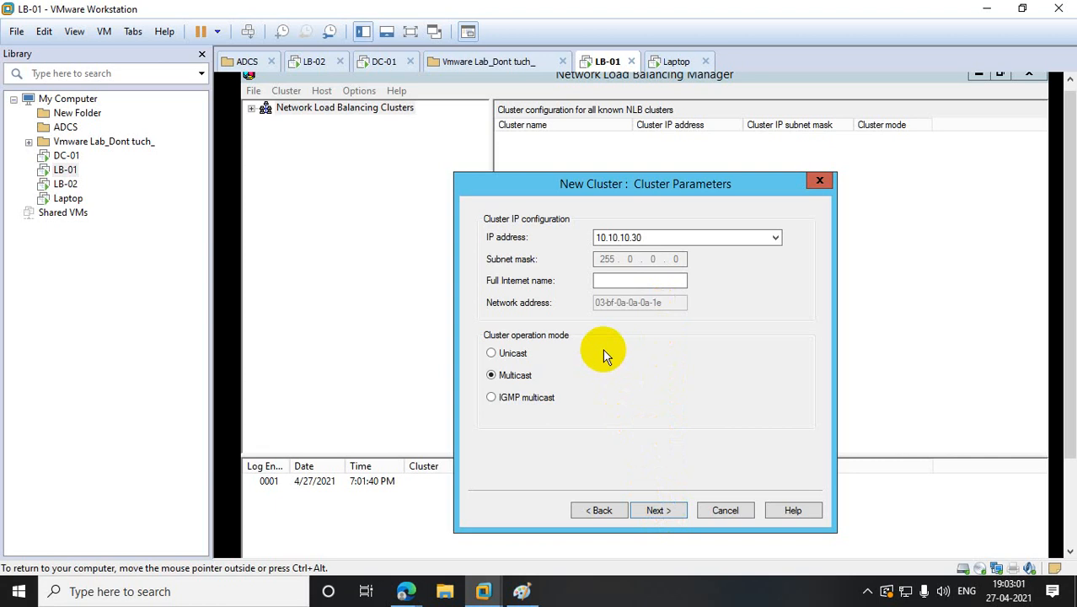
pyautogui.click(644, 511)
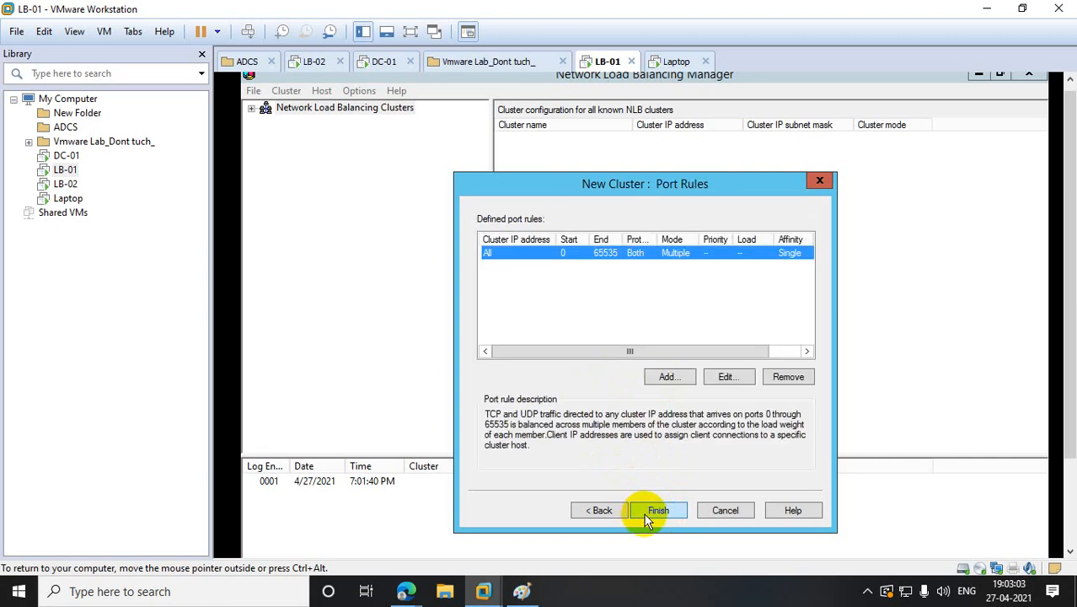
# - Change the default port rule to cover only port 80, with affinity None
pyautogui.click(725, 377)
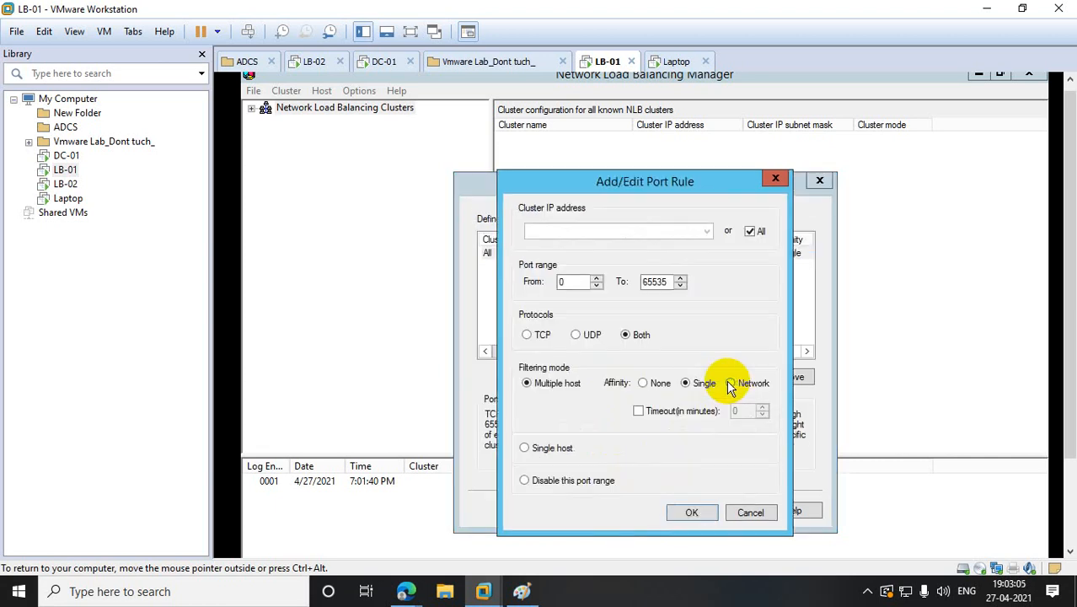
pyautogui.doubleClick(587, 281)
pyautogui.write('60')
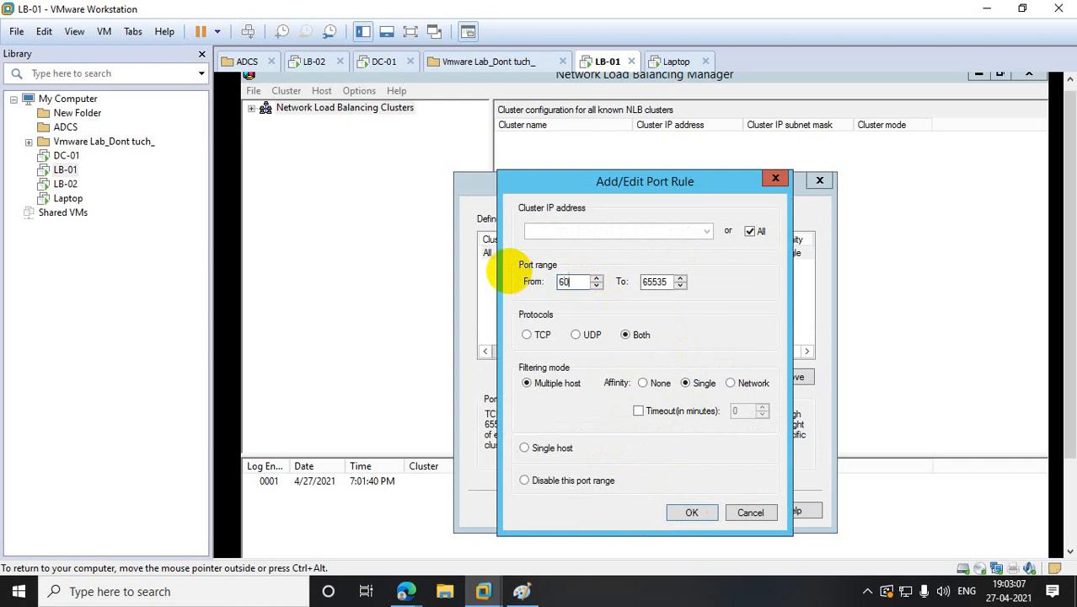
pyautogui.press('BackSpace')
pyautogui.press('BackSpace')
pyautogui.write('80')
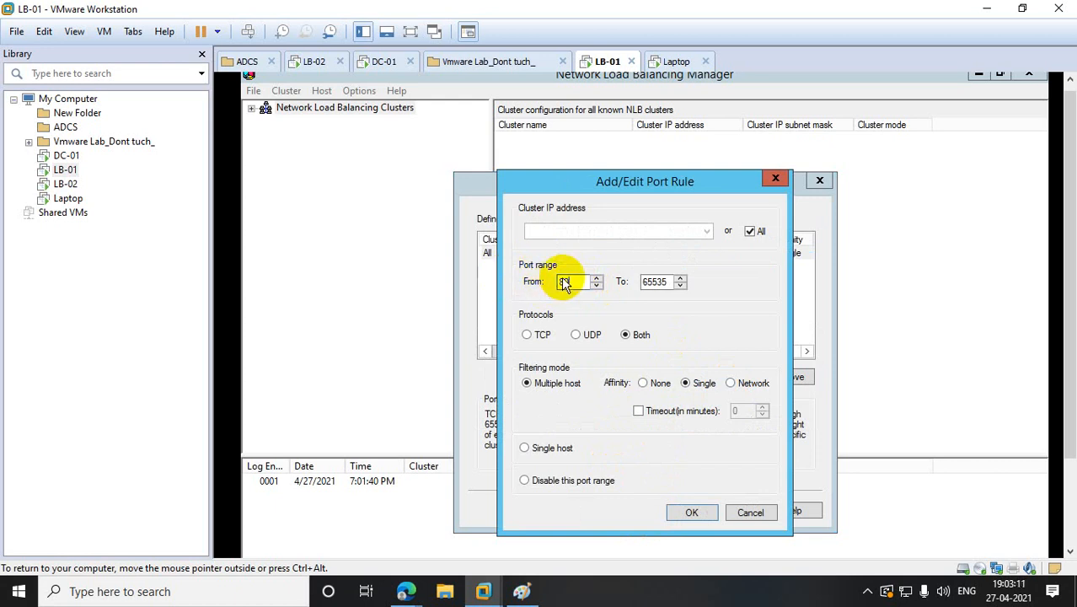
pyautogui.doubleClick(655, 282)
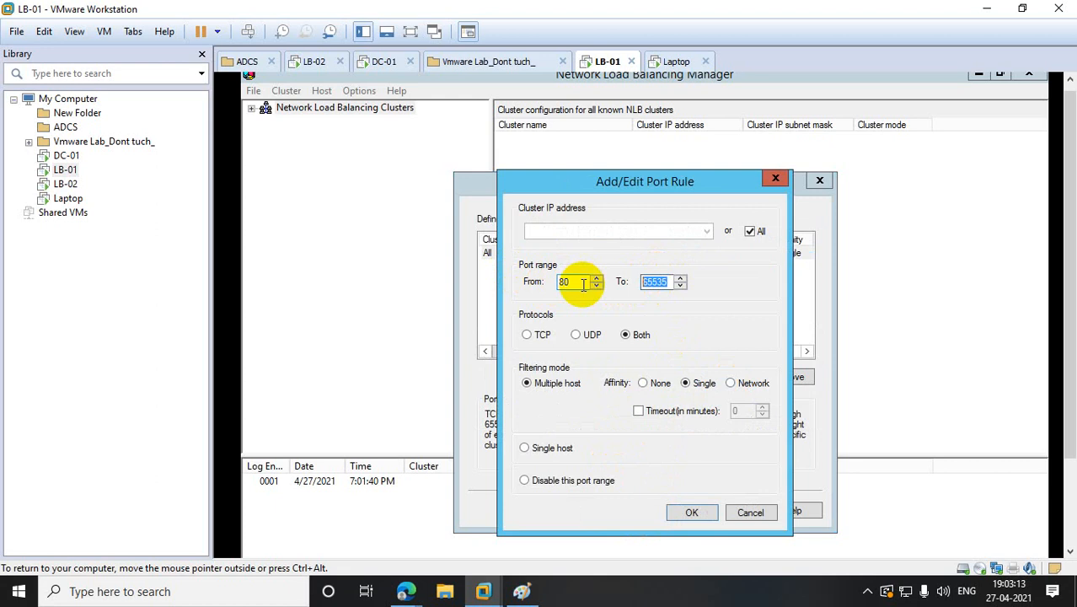
pyautogui.write('80')
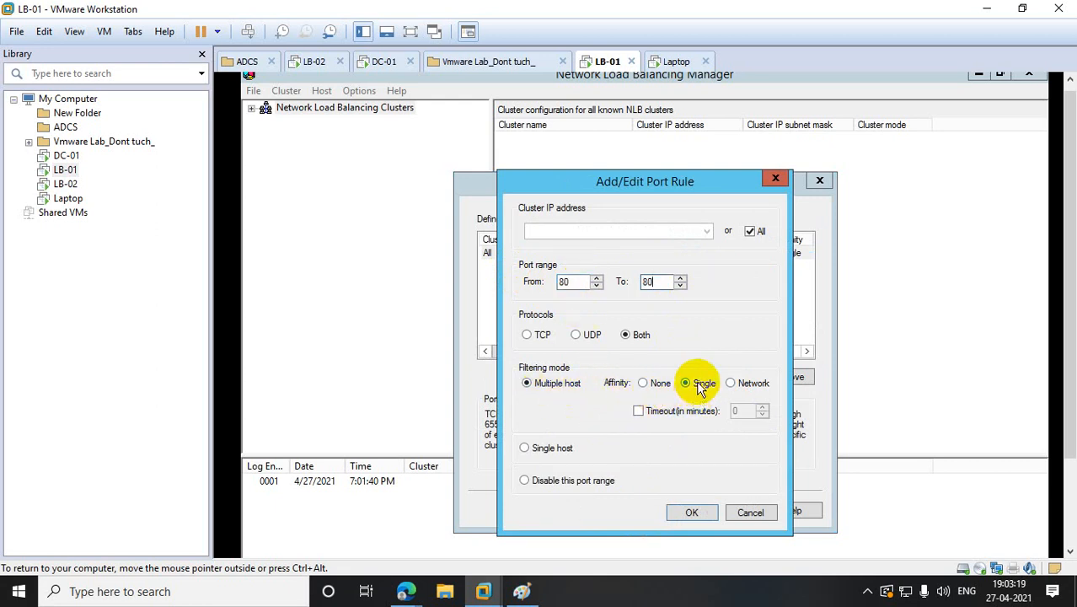
pyautogui.click(645, 385)
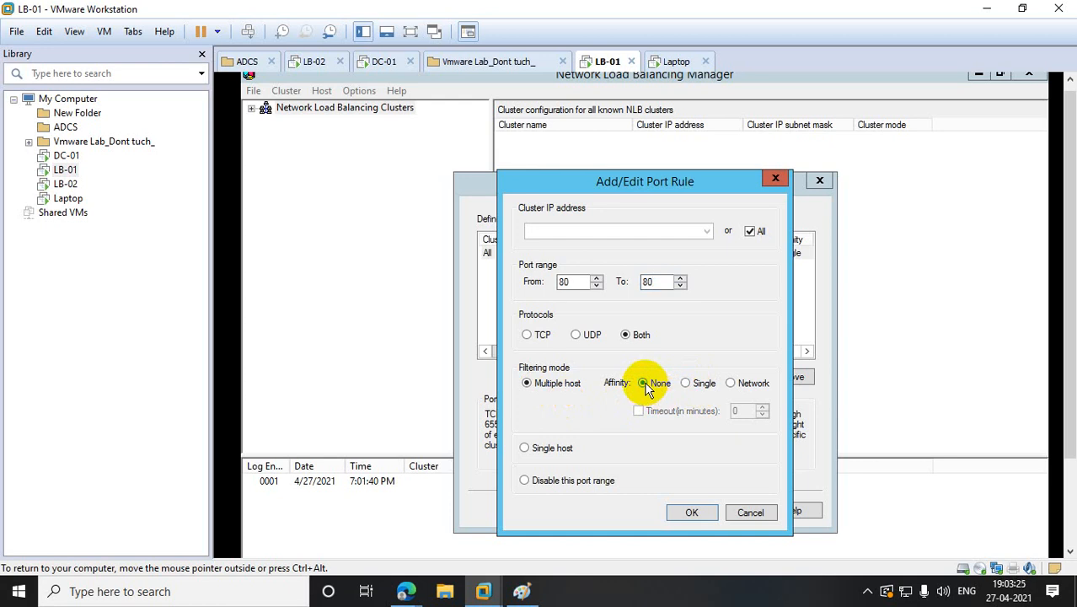
pyautogui.click(691, 512)
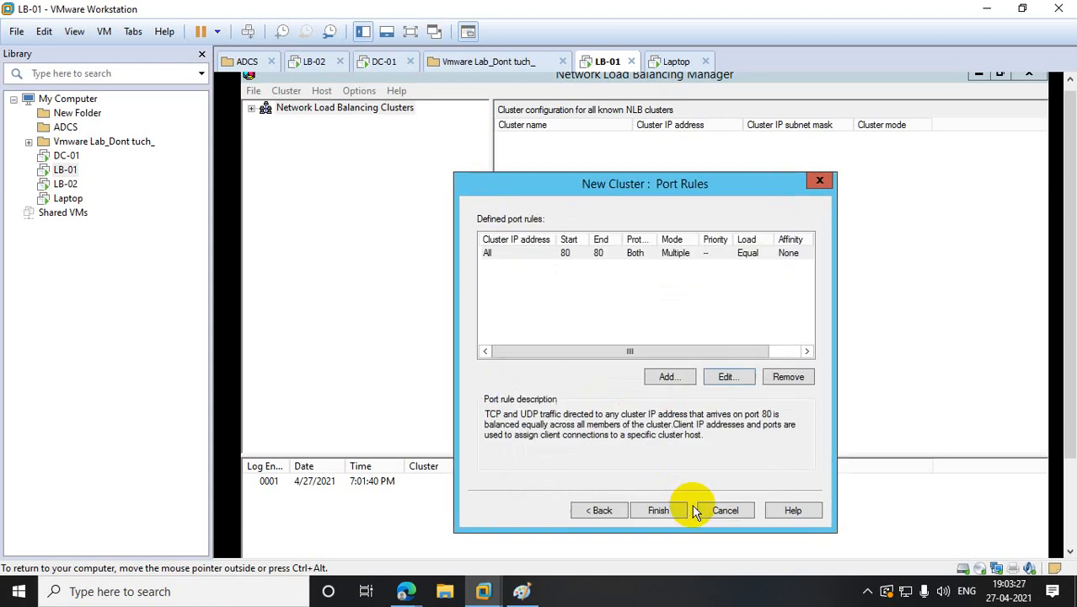
# - Add a second port rule for port 443 to 443 with affinity None
pyautogui.click(671, 376)
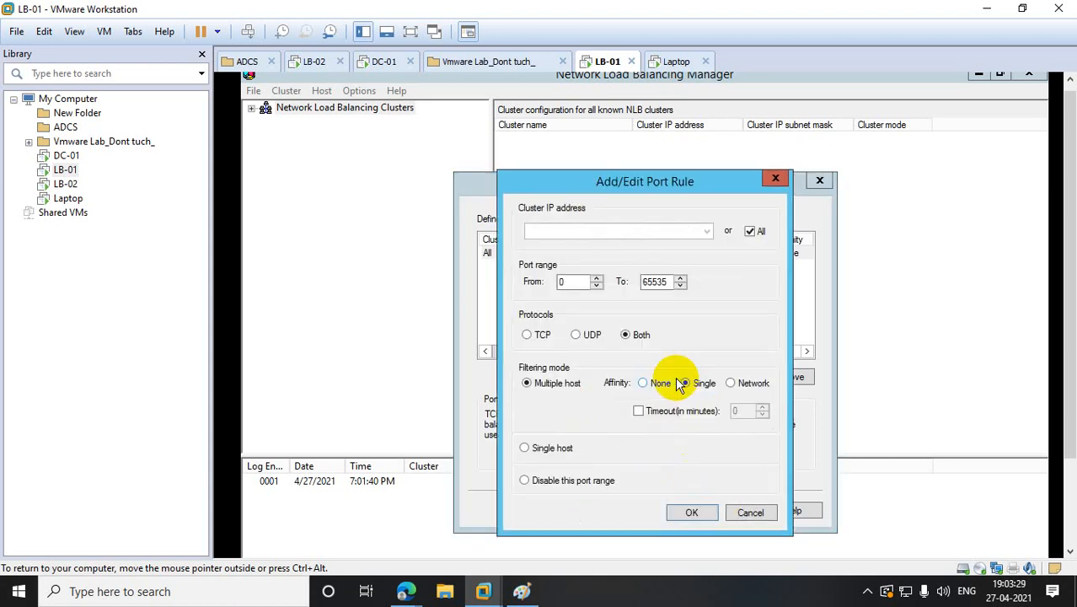
pyautogui.doubleClick(576, 282)
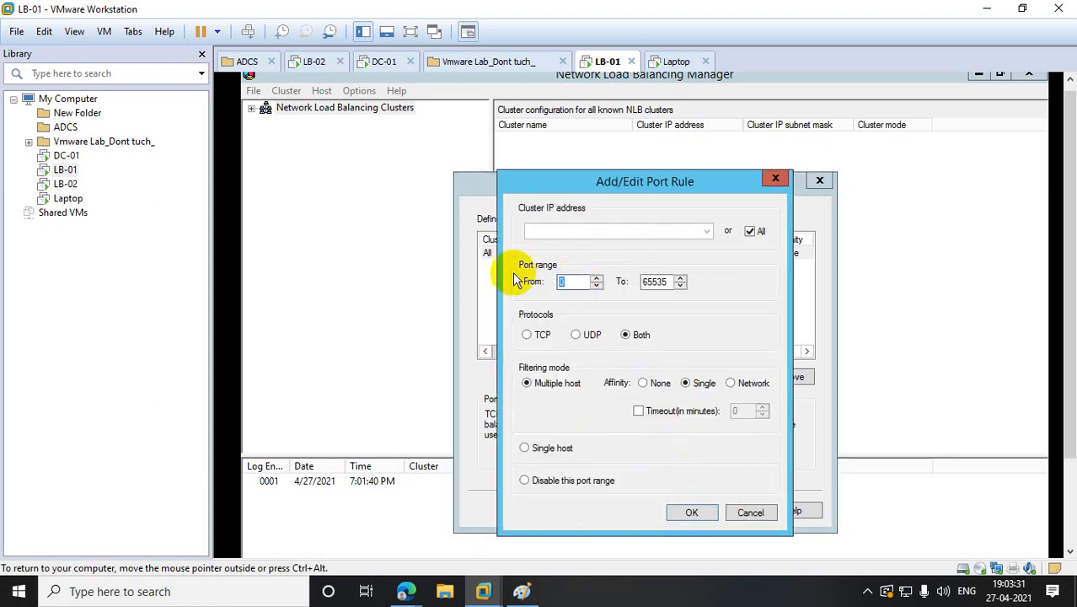
pyautogui.write('443')
pyautogui.doubleClick(657, 281)
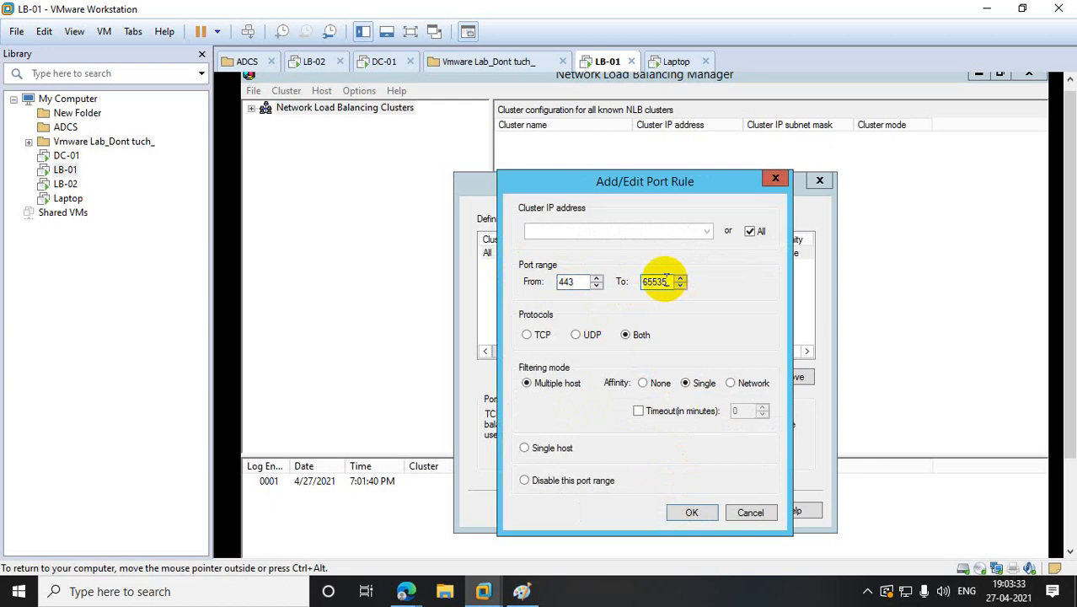
pyautogui.write('44')
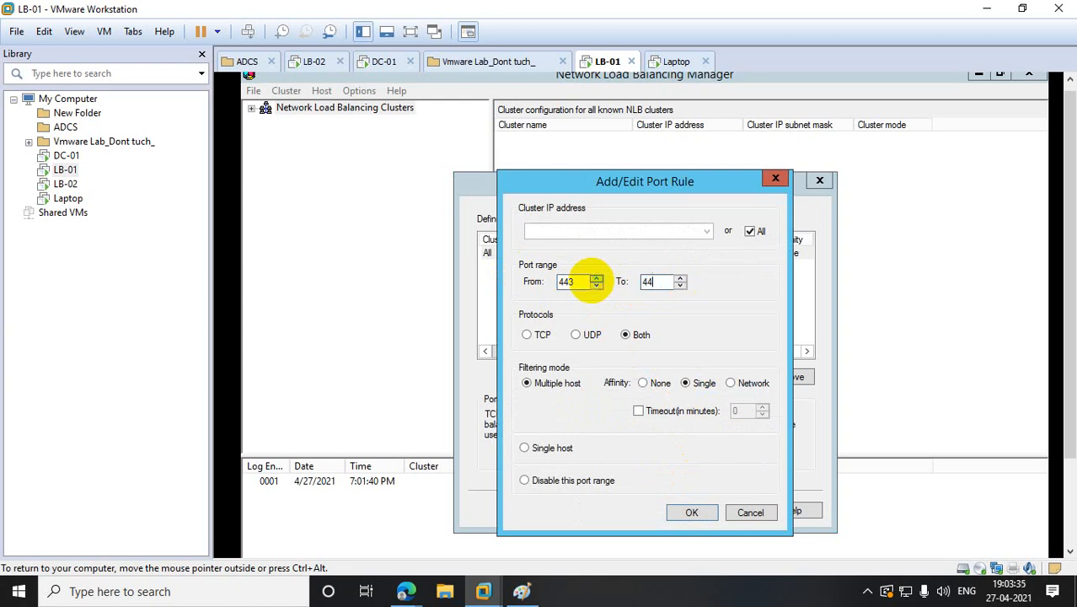
pyautogui.write('3')
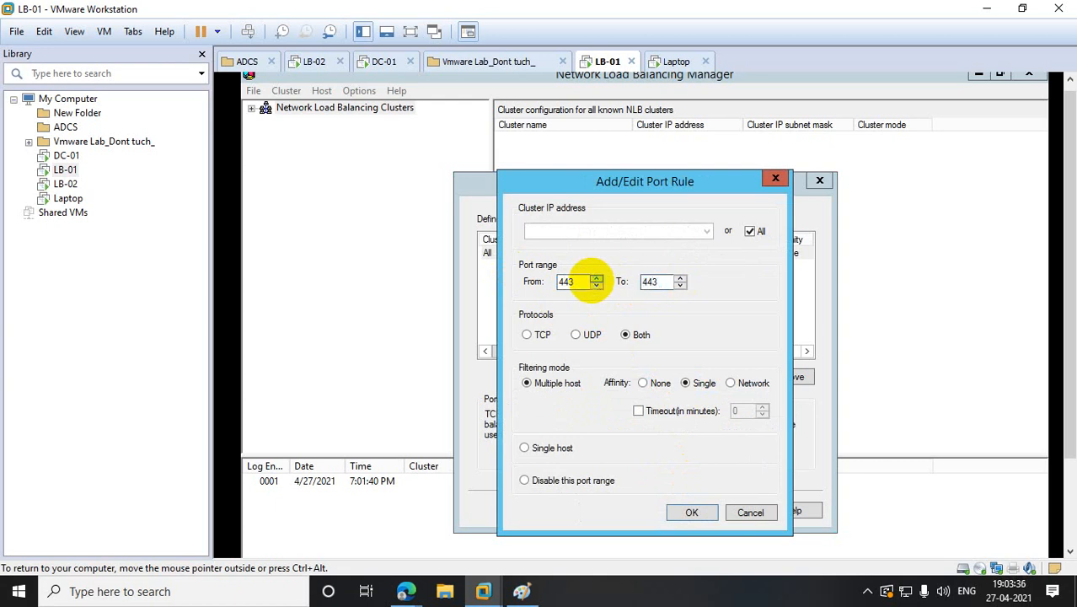
pyautogui.click(643, 384)
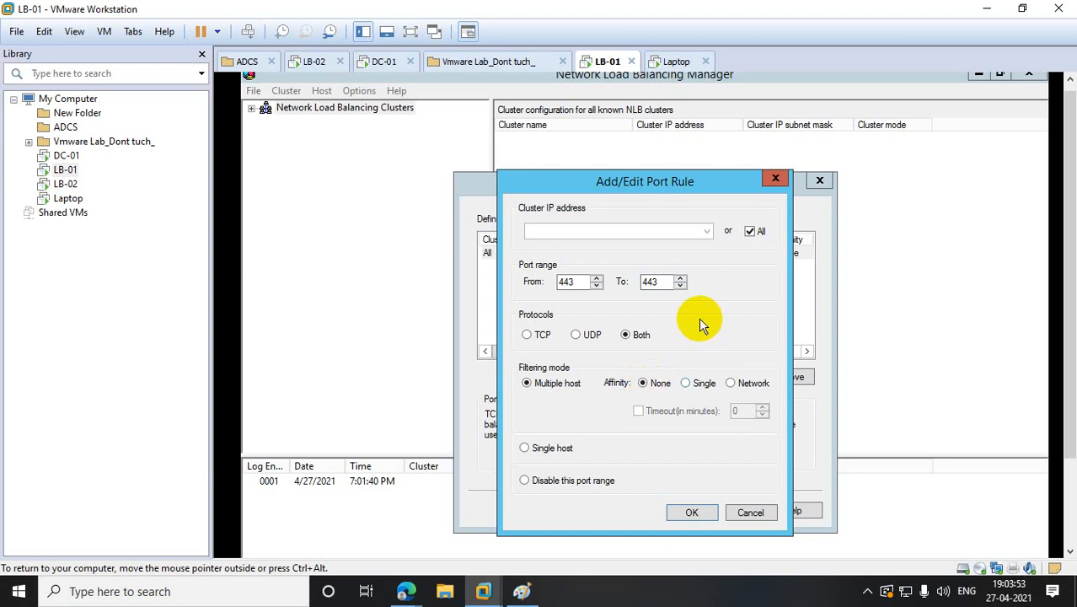
pyautogui.click(690, 514)
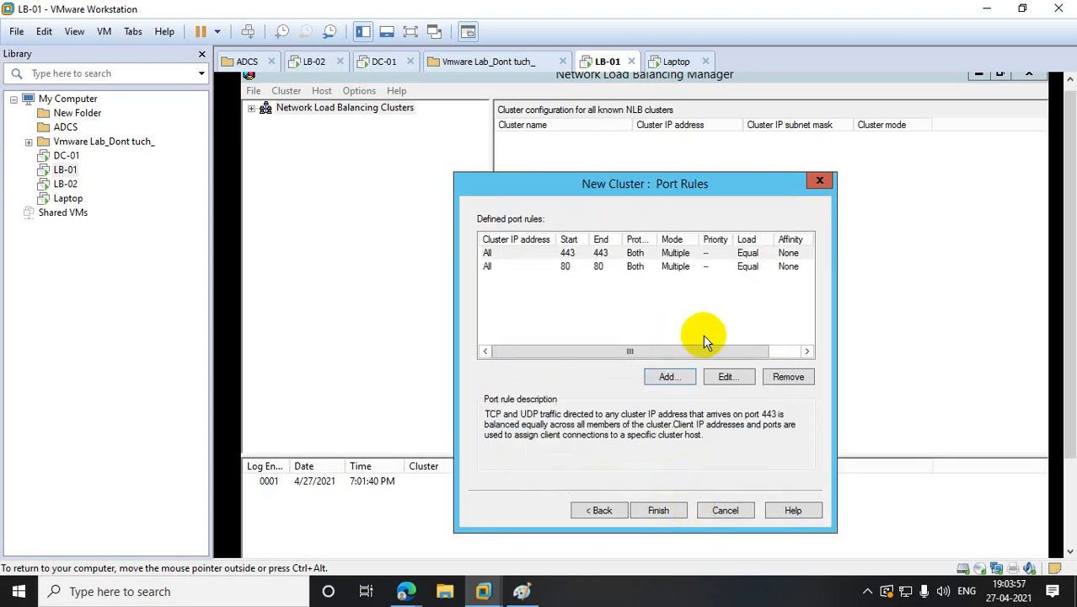
# - Finish creating the cluster, review LB-01's port rules and dismiss the restart notification
pyautogui.click(662, 508)
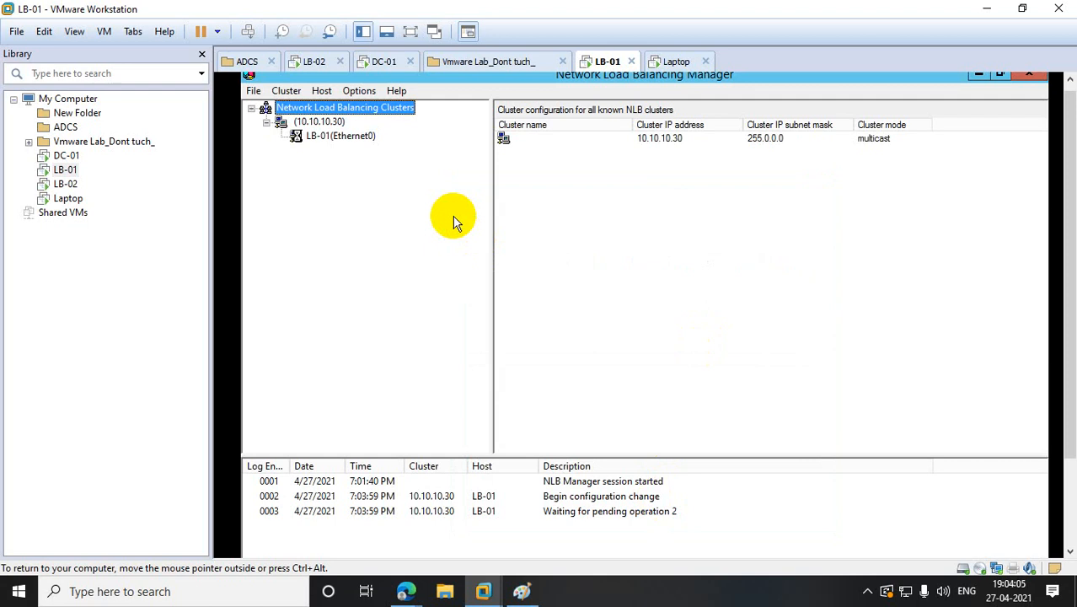
pyautogui.click(336, 142)
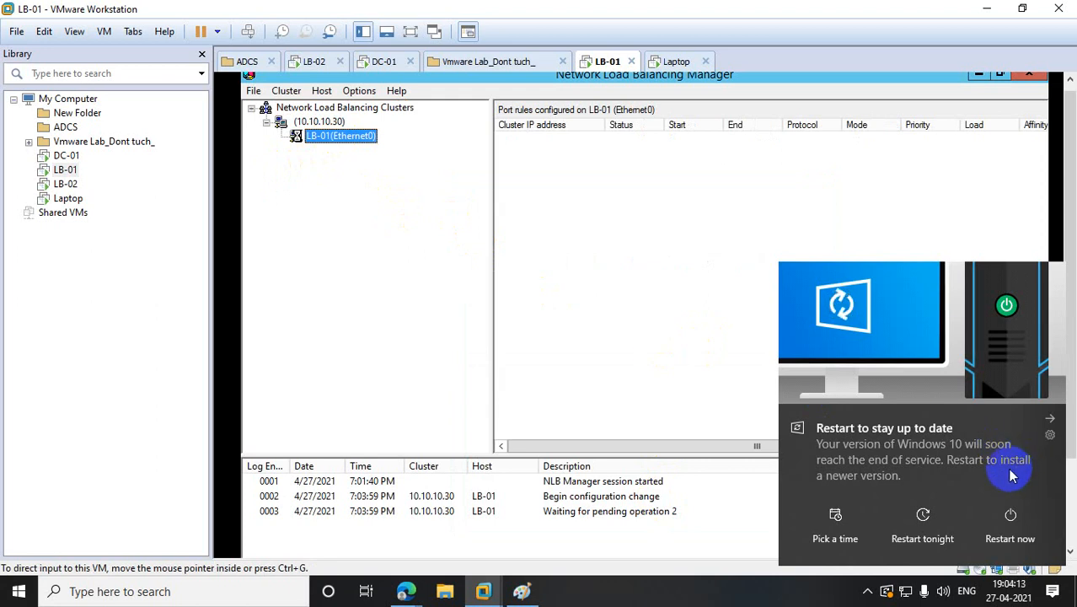
pyautogui.click(1050, 416)
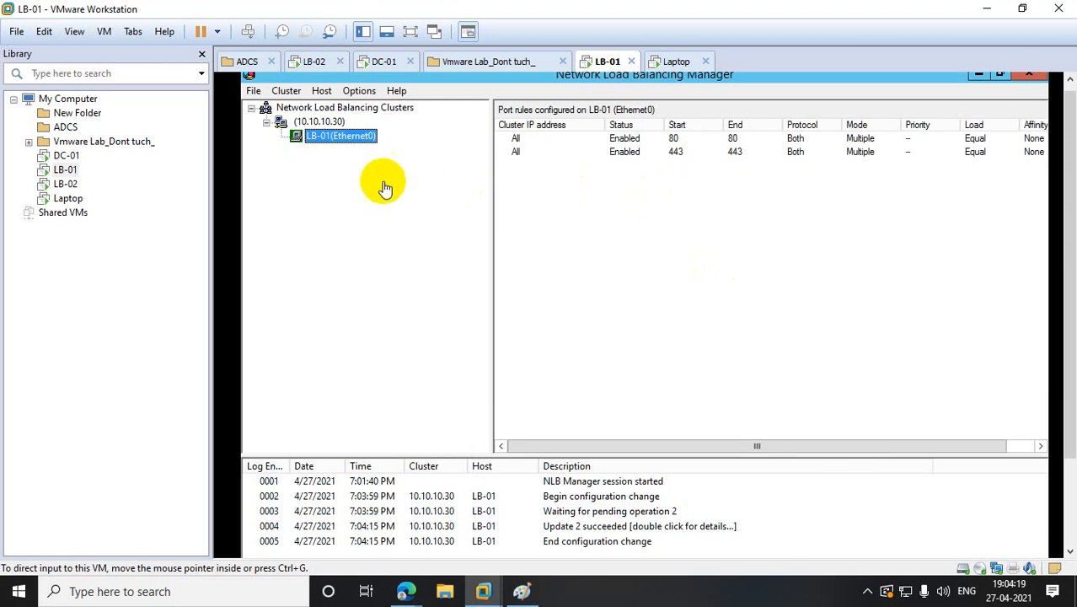
# - Start adding host 10.10.10.18 to cluster 10.10.10.30, then switch to LB-02
pyautogui.rightClick(315, 124)
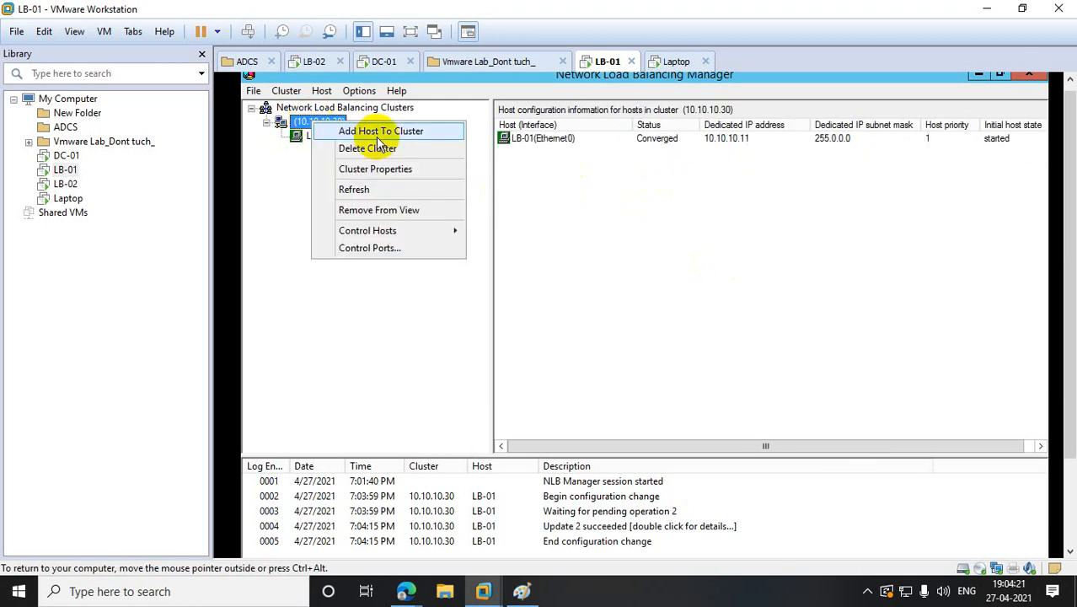
pyautogui.click(380, 197)
pyautogui.click(553, 243)
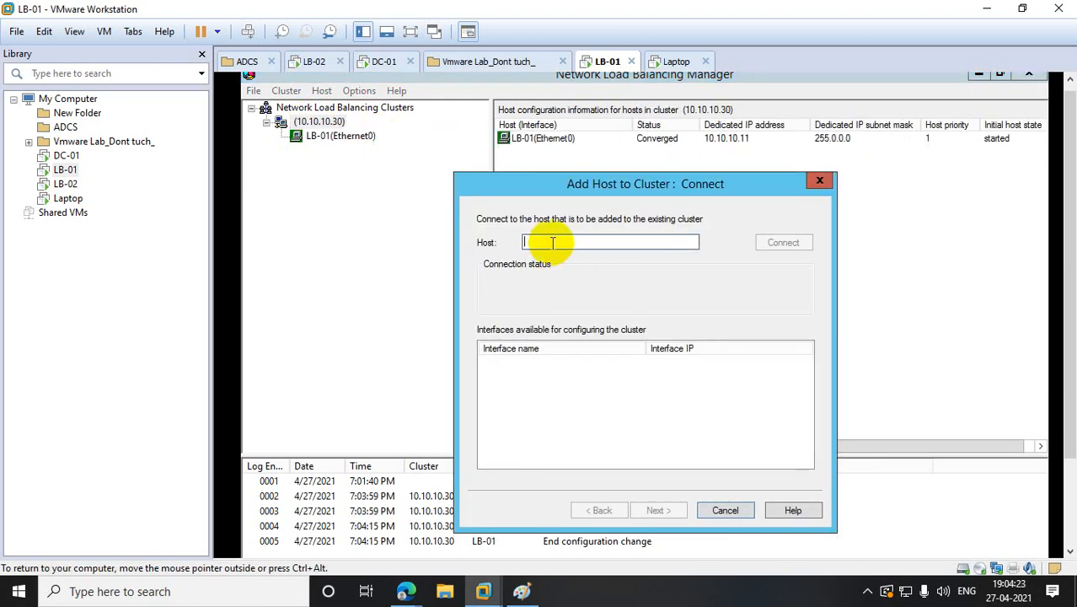
pyautogui.write('10.10')
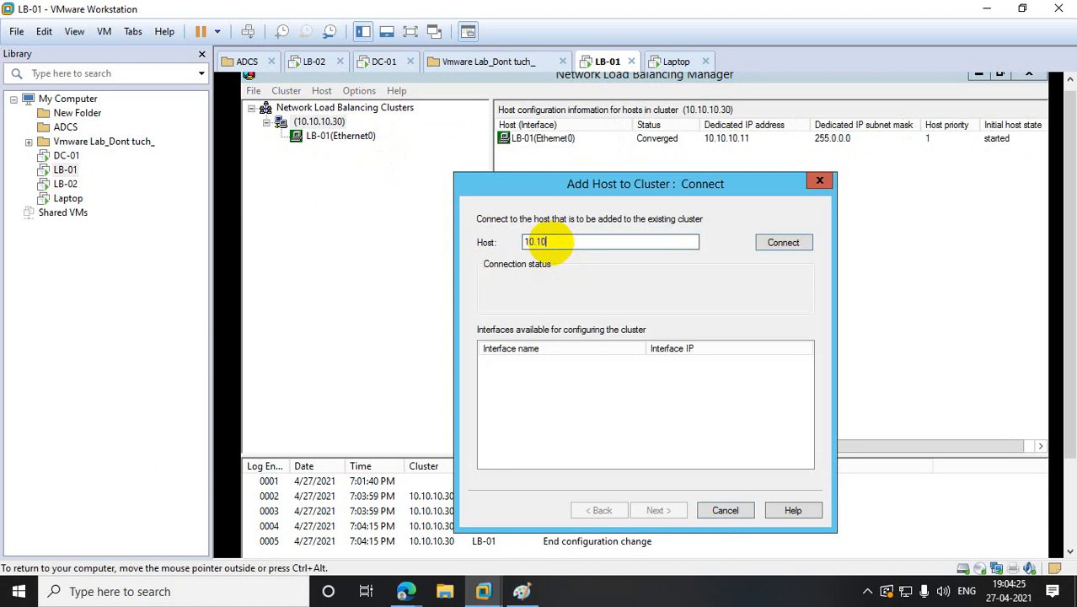
pyautogui.write('.10.18')
pyautogui.click(783, 244)
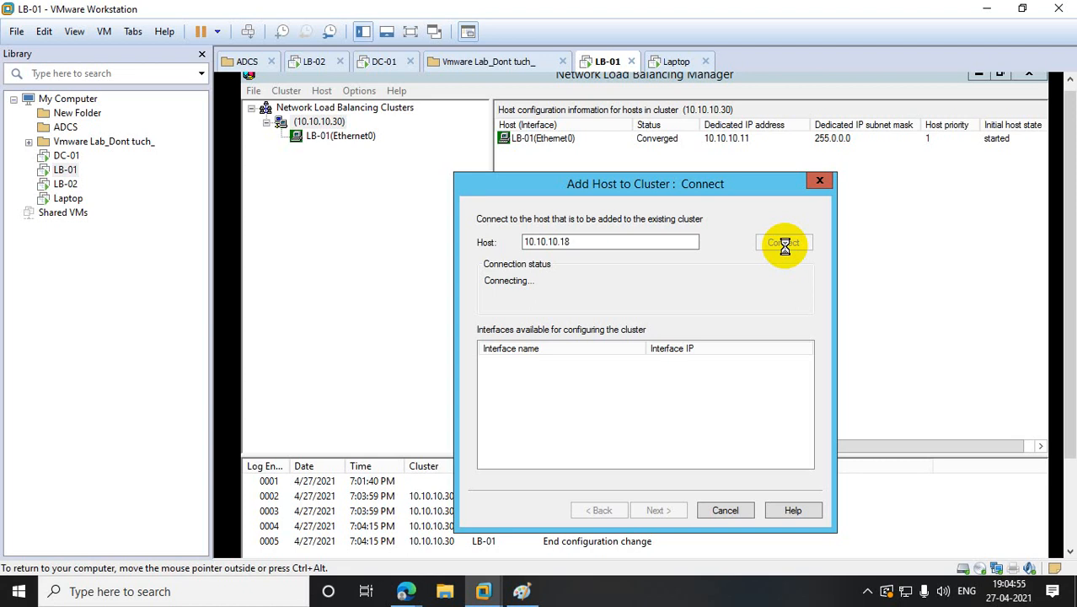
pyautogui.click(73, 189)
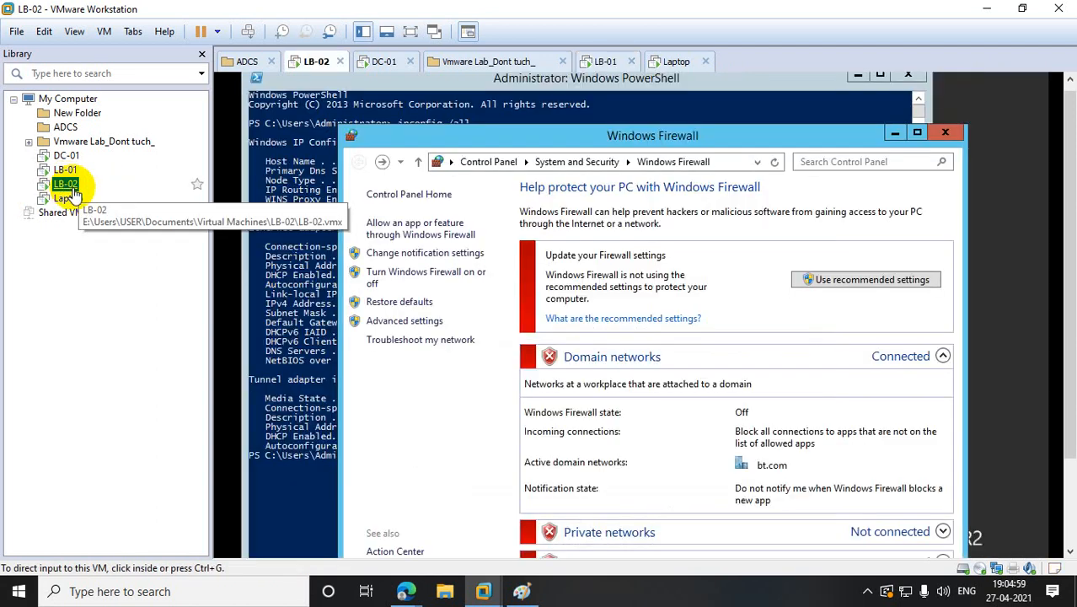
# - On LB-02, launch NLB Manager and connect to the existing cluster 10.10.10.30
pyautogui.scroll(-2, 1058, 434)
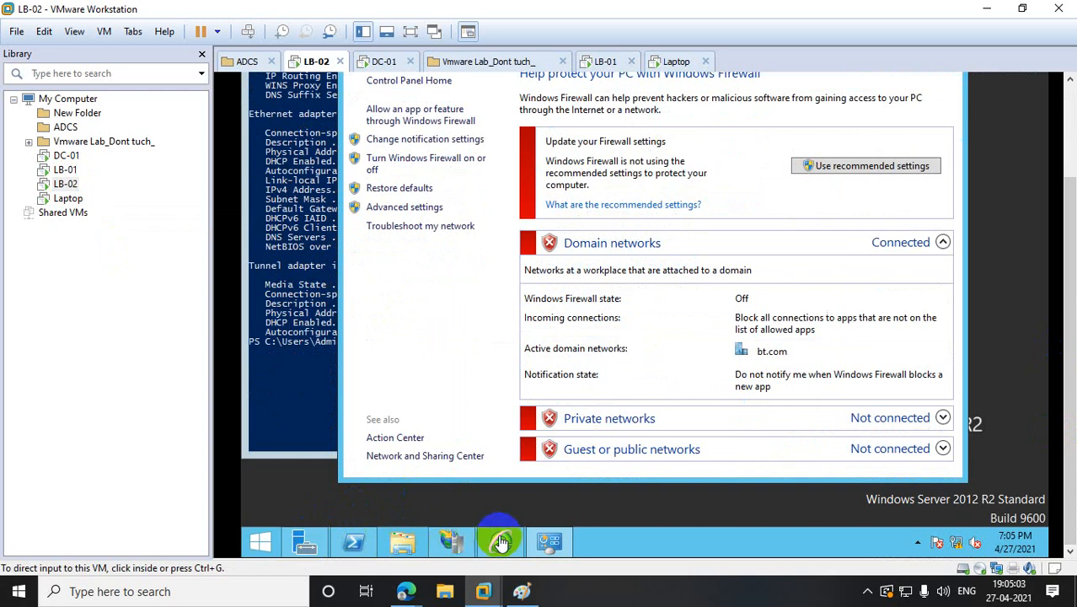
pyautogui.click(260, 540)
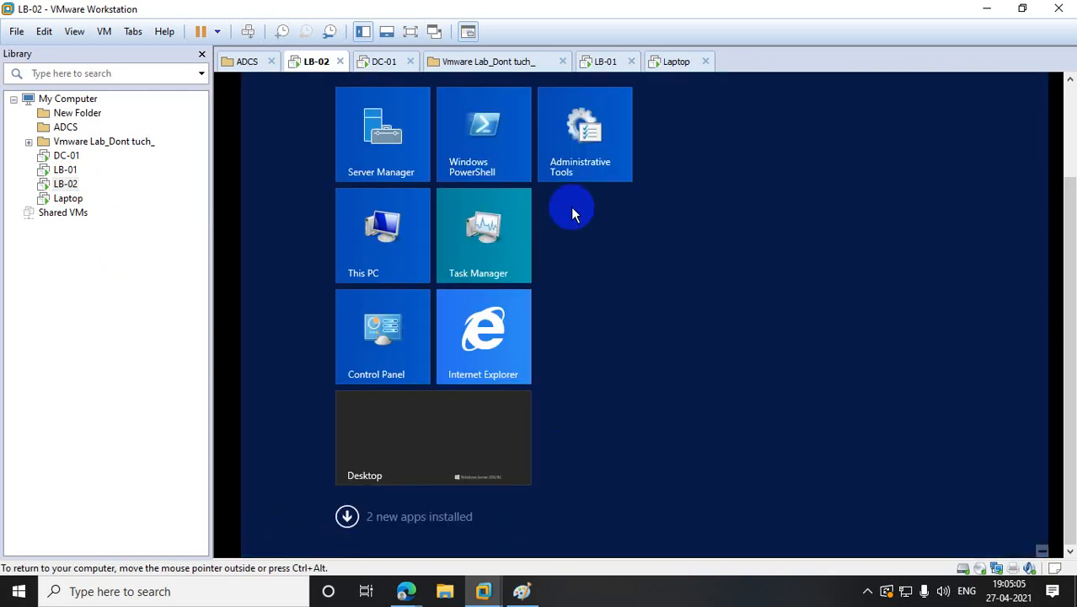
pyautogui.click(581, 139)
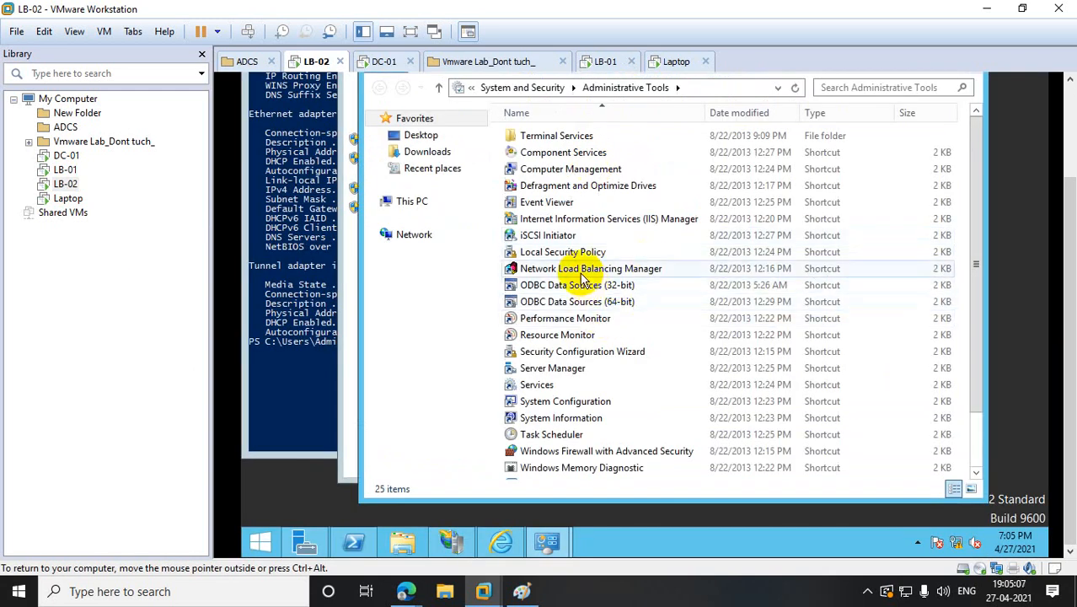
pyautogui.doubleClick(580, 278)
pyautogui.click(386, 104)
pyautogui.rightClick(386, 106)
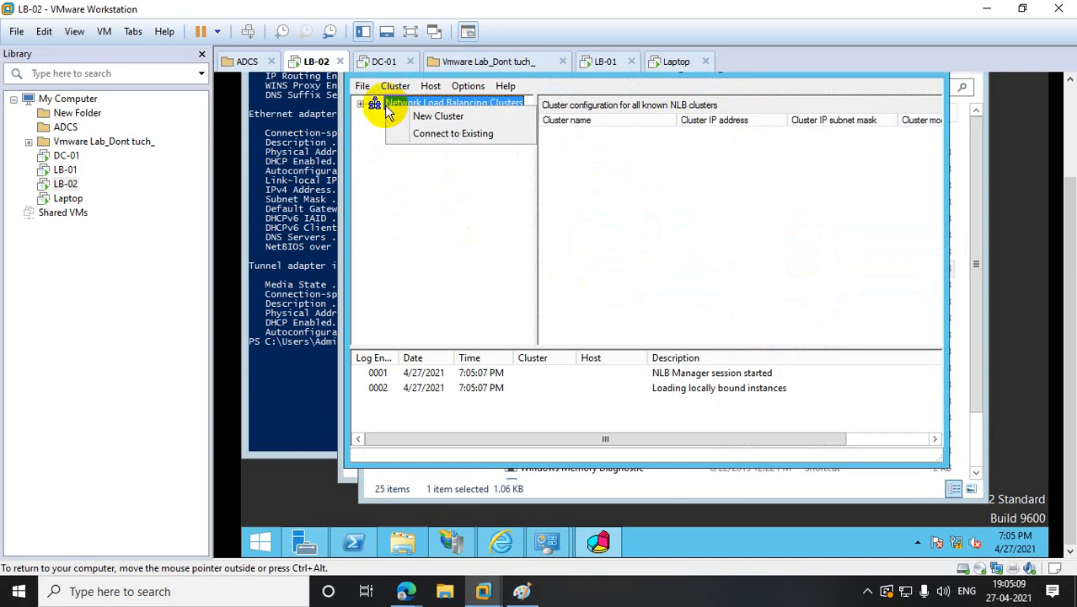
pyautogui.click(449, 134)
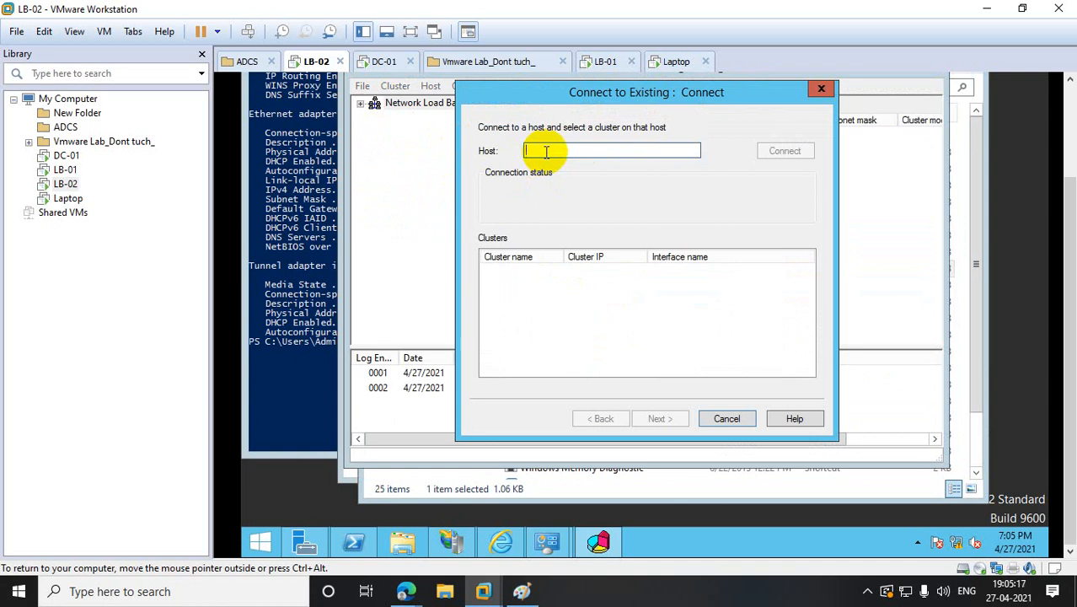
pyautogui.write('10.10.')
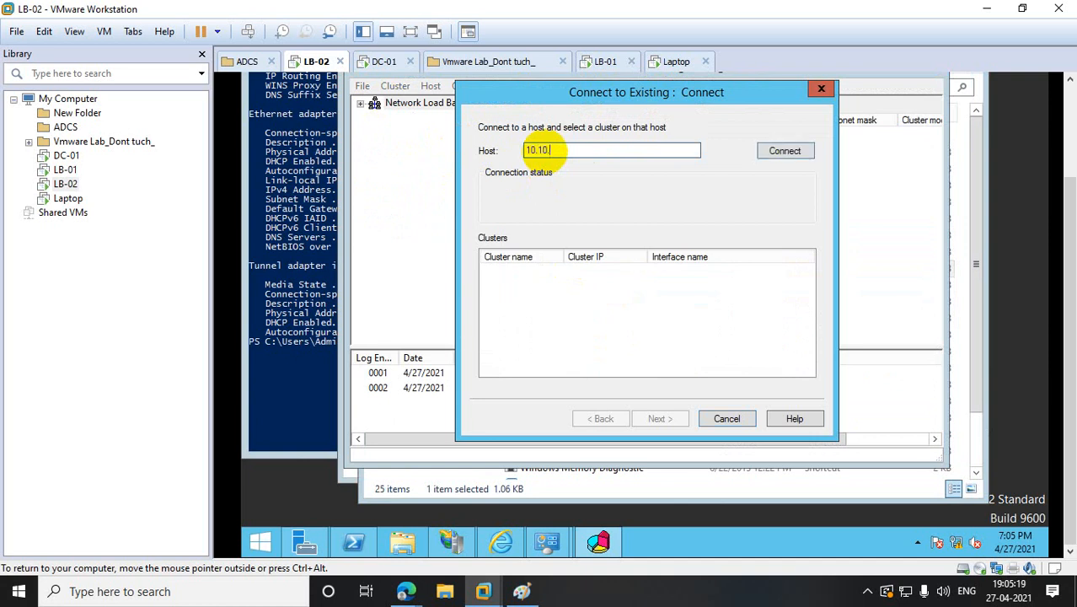
pyautogui.write('10.30')
pyautogui.click(783, 151)
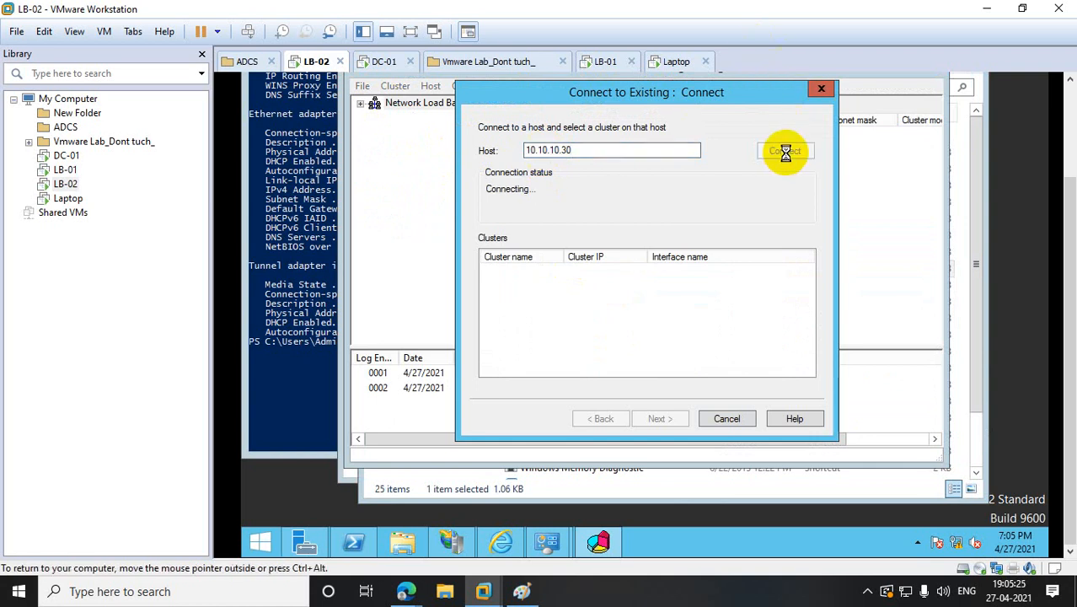
# - Open and close LB-02's Windows Firewall settings, then return to LB-01
pyautogui.click(68, 170)
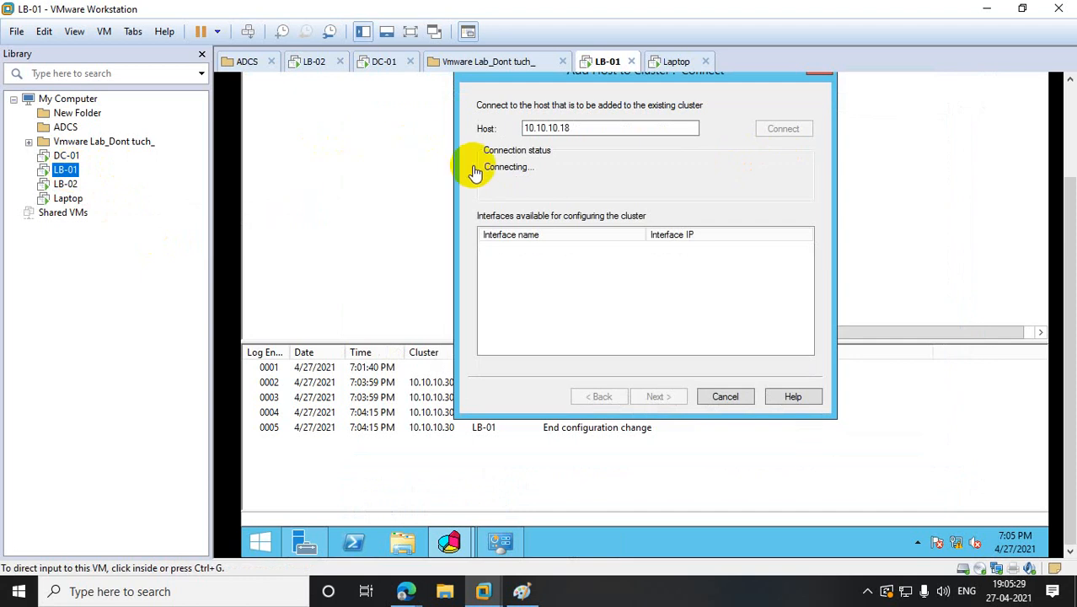
pyautogui.click(67, 185)
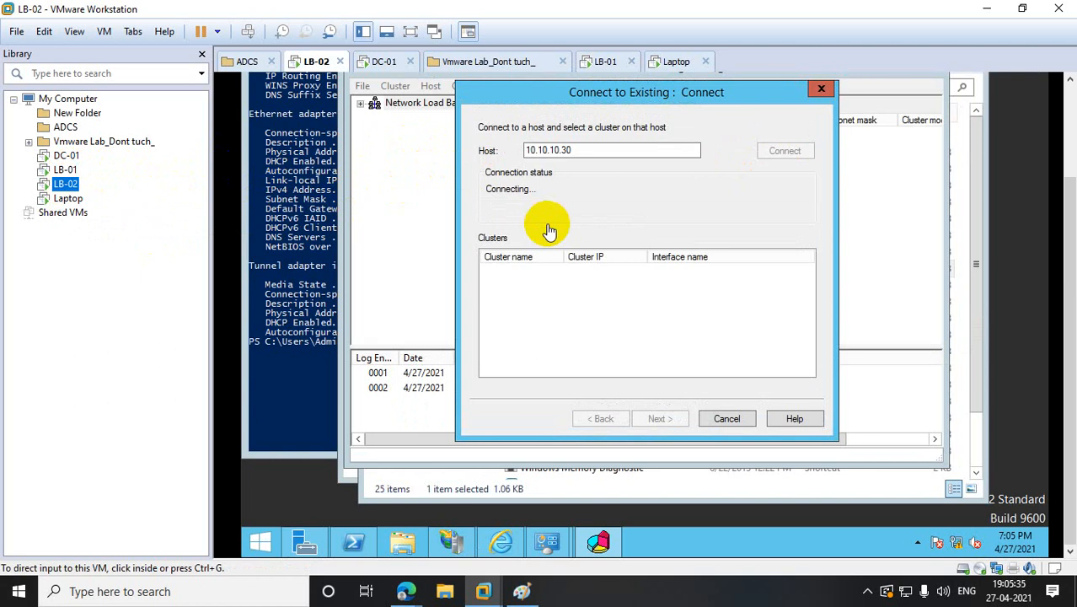
pyautogui.rightClick(260, 539)
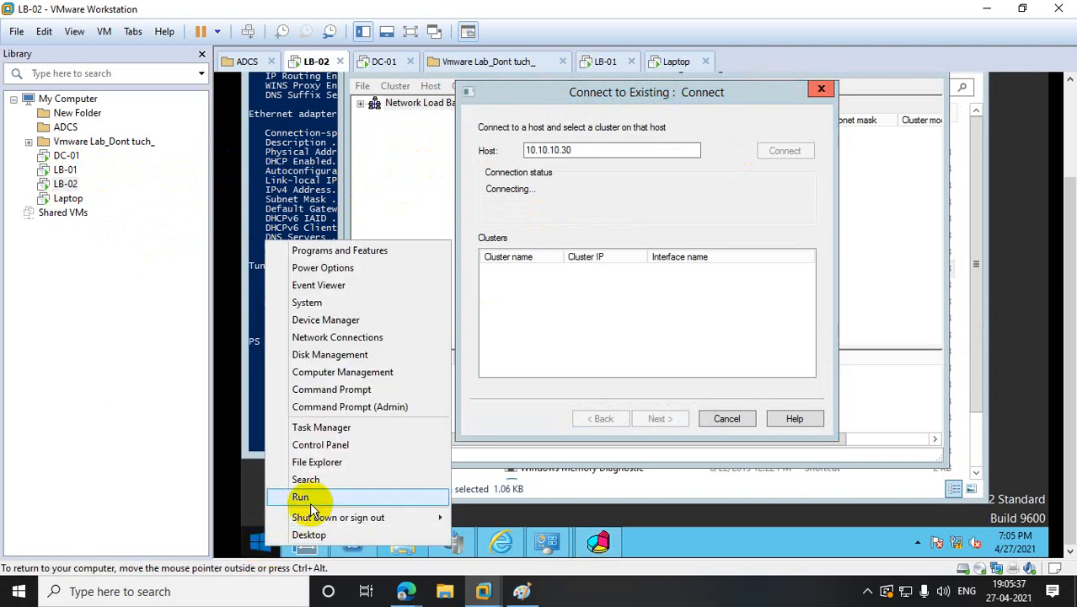
pyautogui.click(303, 497)
pyautogui.click(373, 489)
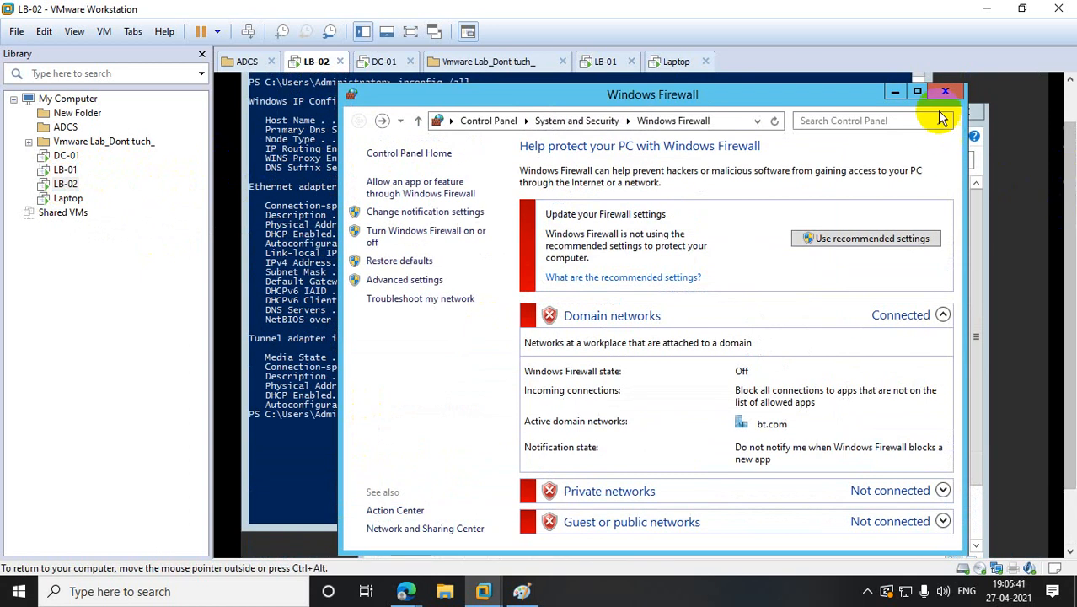
pyautogui.click(945, 91)
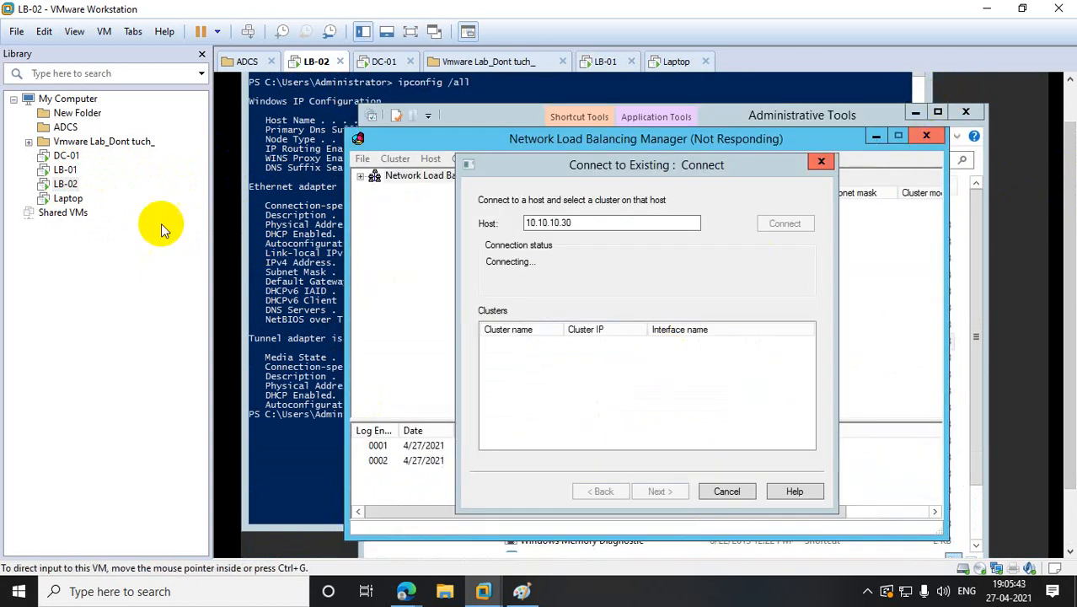
pyautogui.click(52, 169)
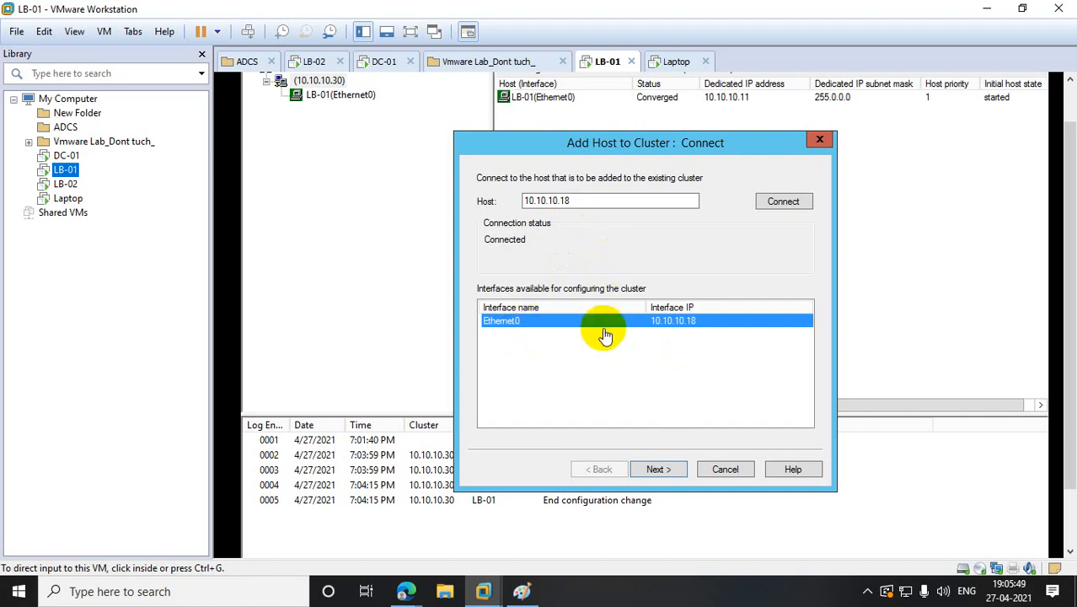
# - Review LB-02's dedicated IP 10.10.10.18 and its port 80 and 443 rules, then finish adding it
pyautogui.click(667, 470)
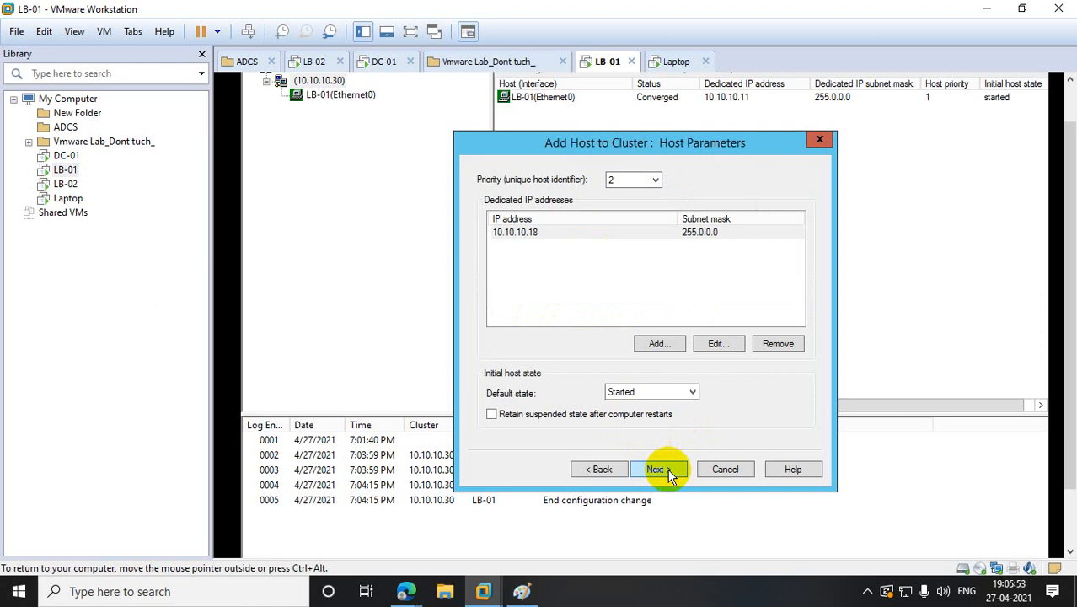
pyautogui.click(713, 344)
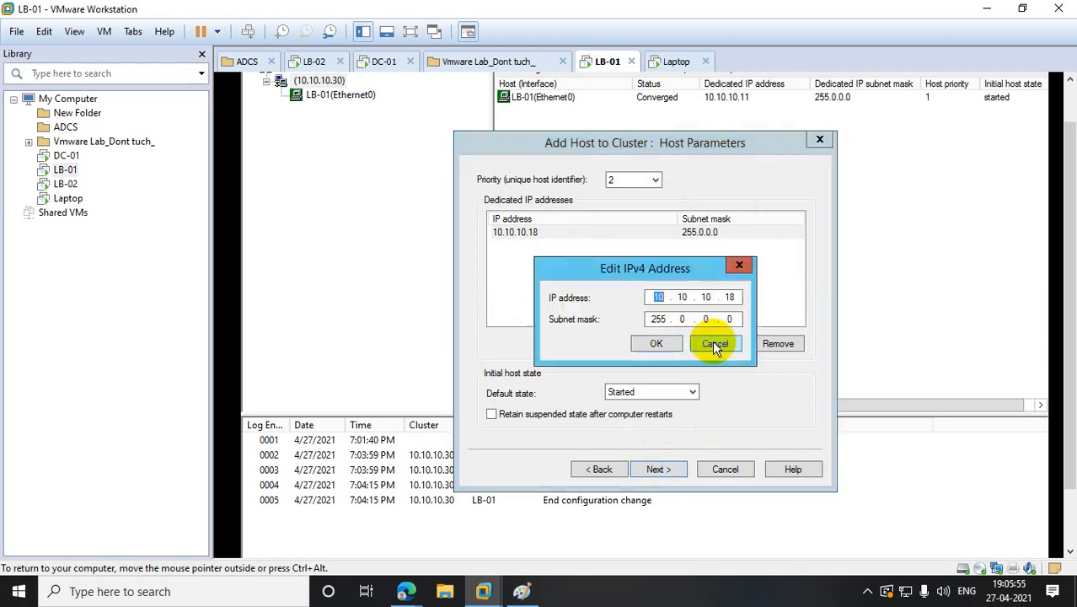
pyautogui.click(738, 265)
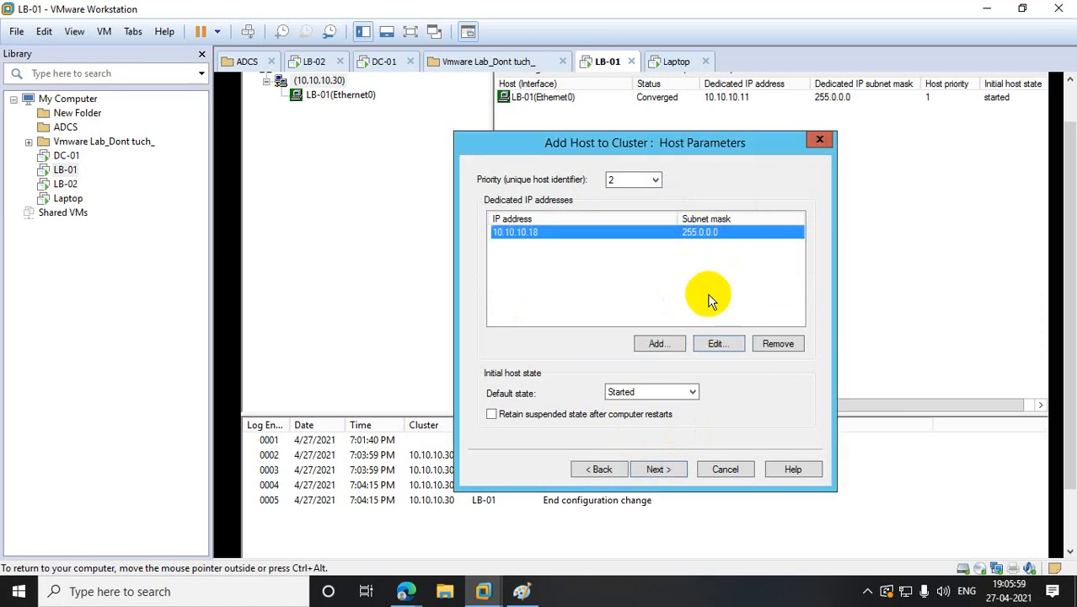
pyautogui.click(663, 470)
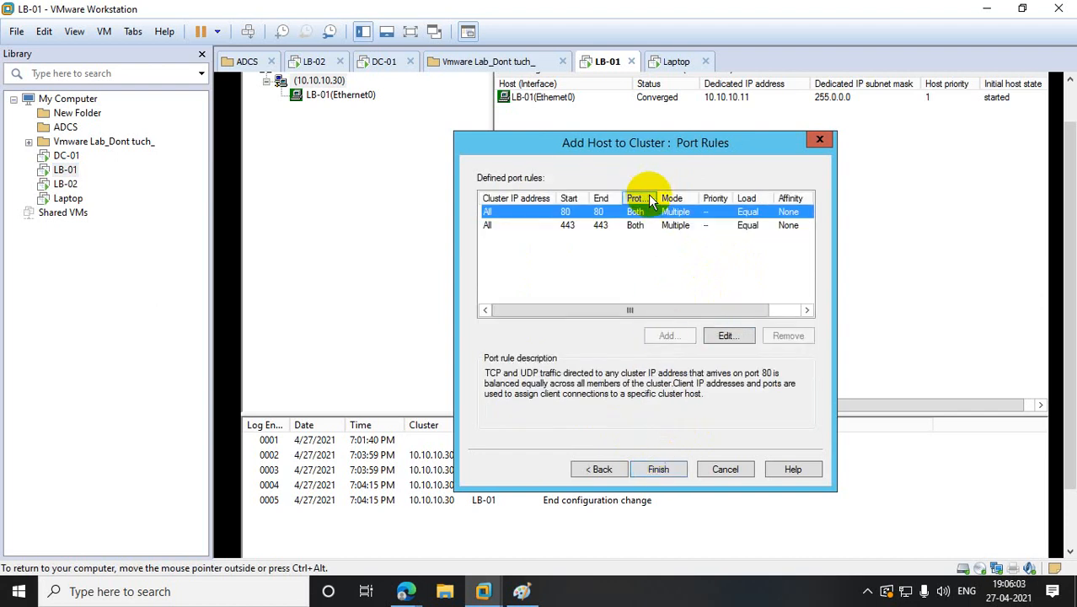
pyautogui.click(722, 335)
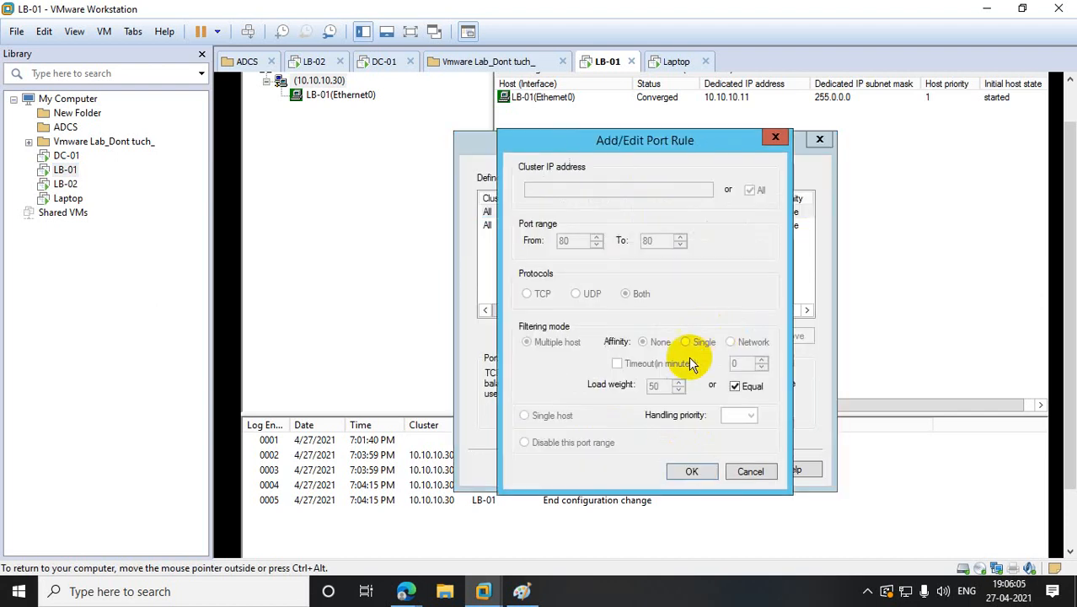
pyautogui.click(774, 138)
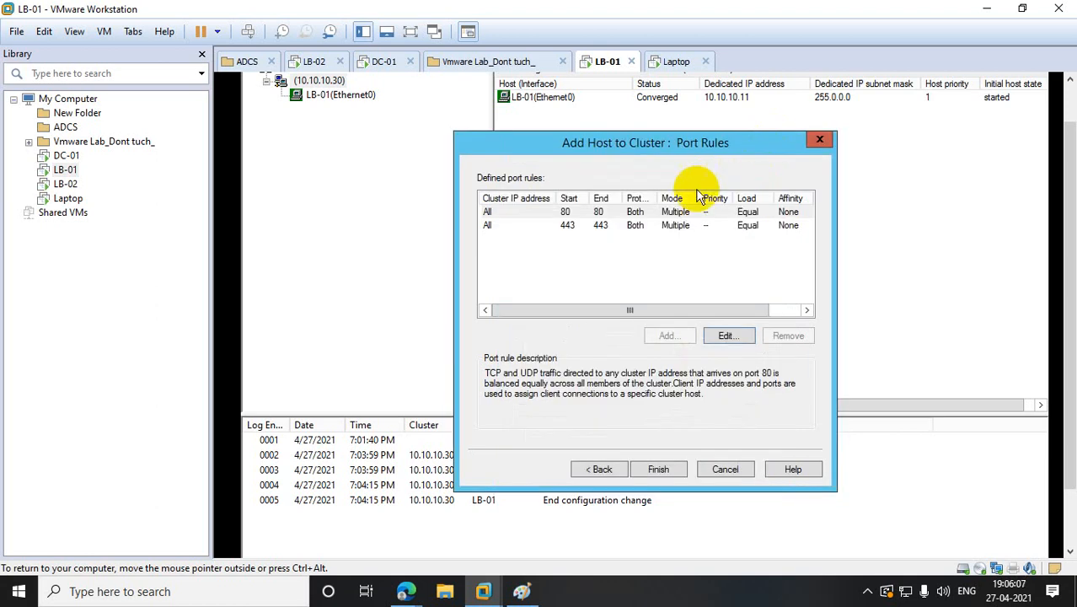
pyautogui.click(674, 224)
pyautogui.click(725, 337)
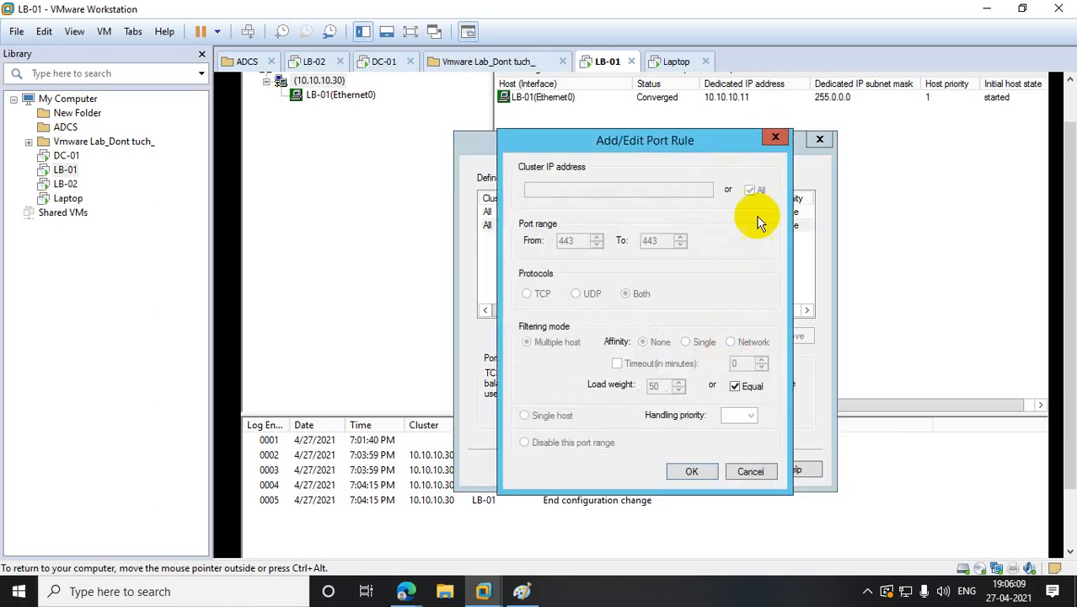
pyautogui.click(775, 138)
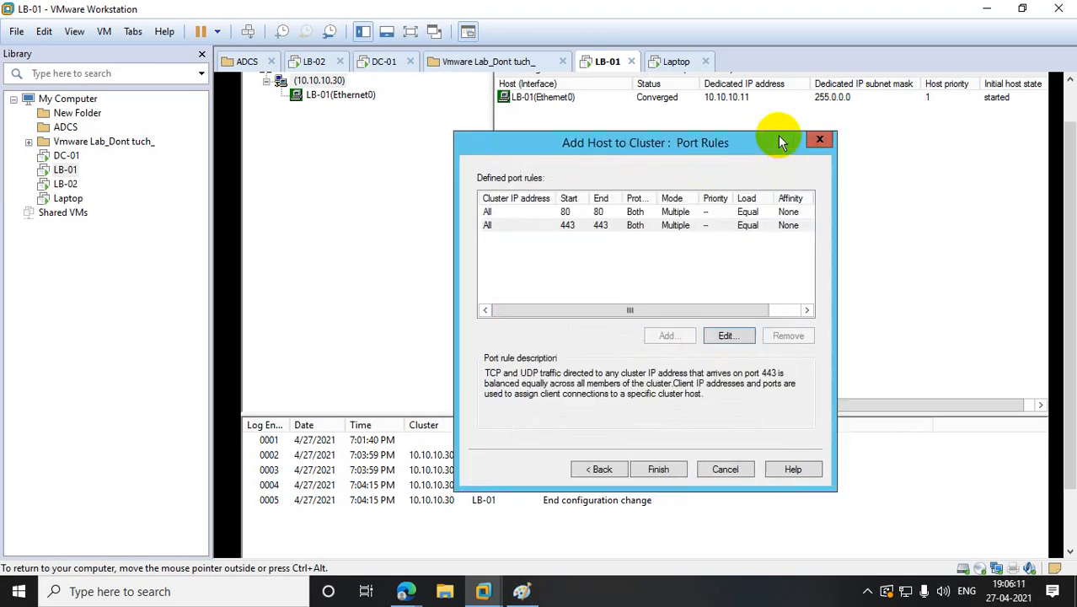
pyautogui.click(665, 470)
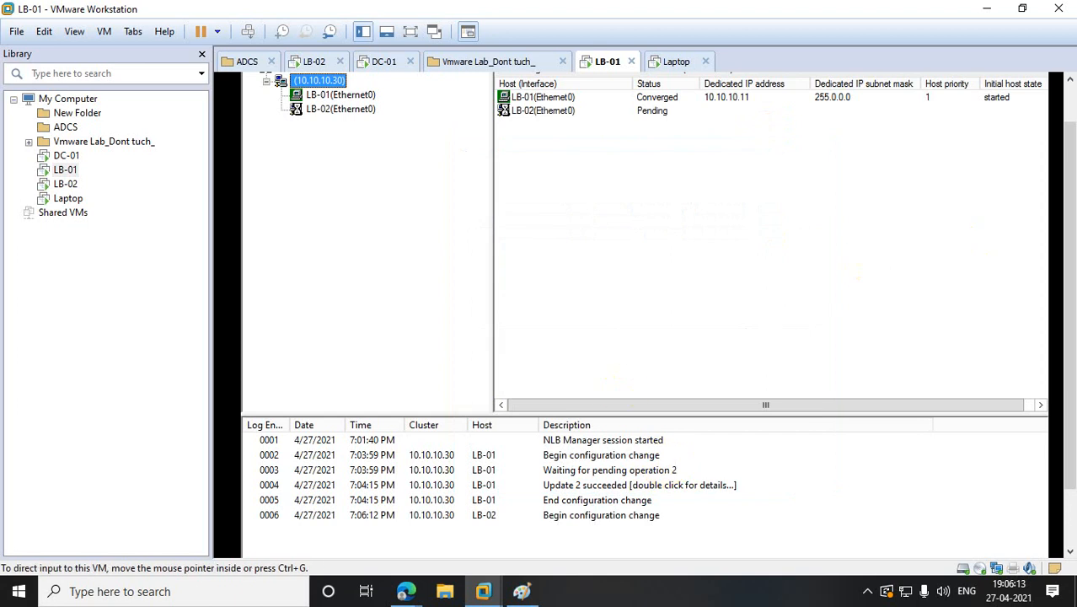
# - Switch between LB-02 and LB-01 and watch LB-02's host status in NLB Manager until it converges
pyautogui.click(68, 183)
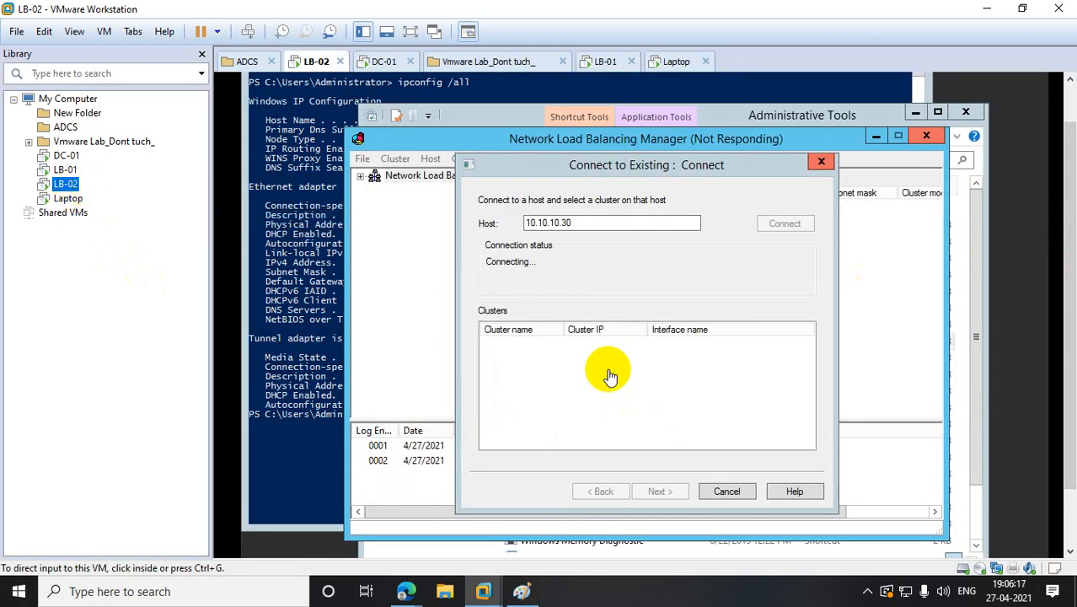
pyautogui.click(63, 170)
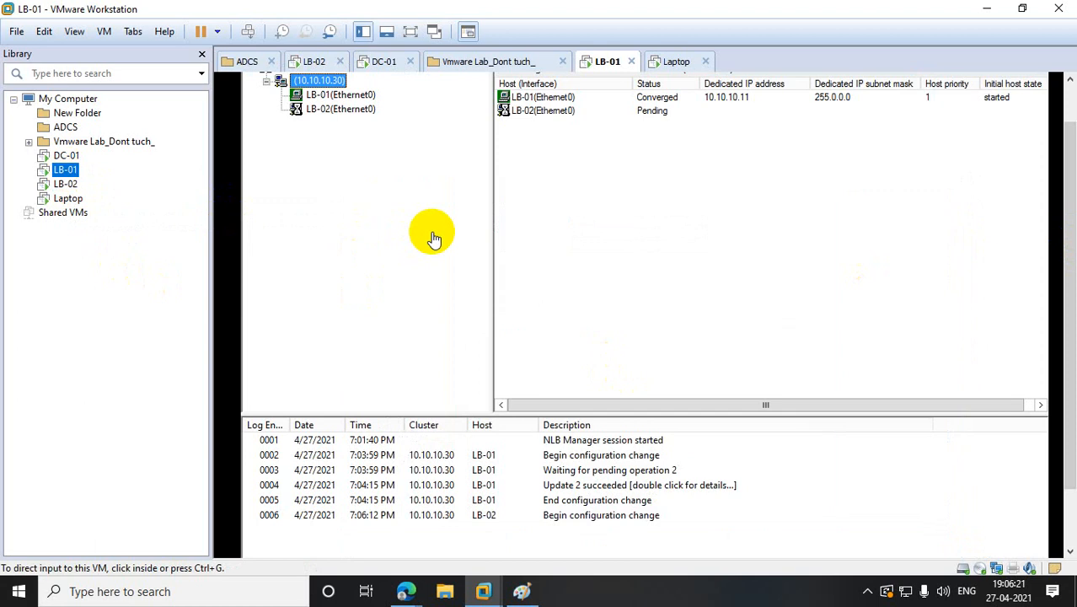
pyautogui.moveTo(1070, 201); pyautogui.dragTo(1070, 125)
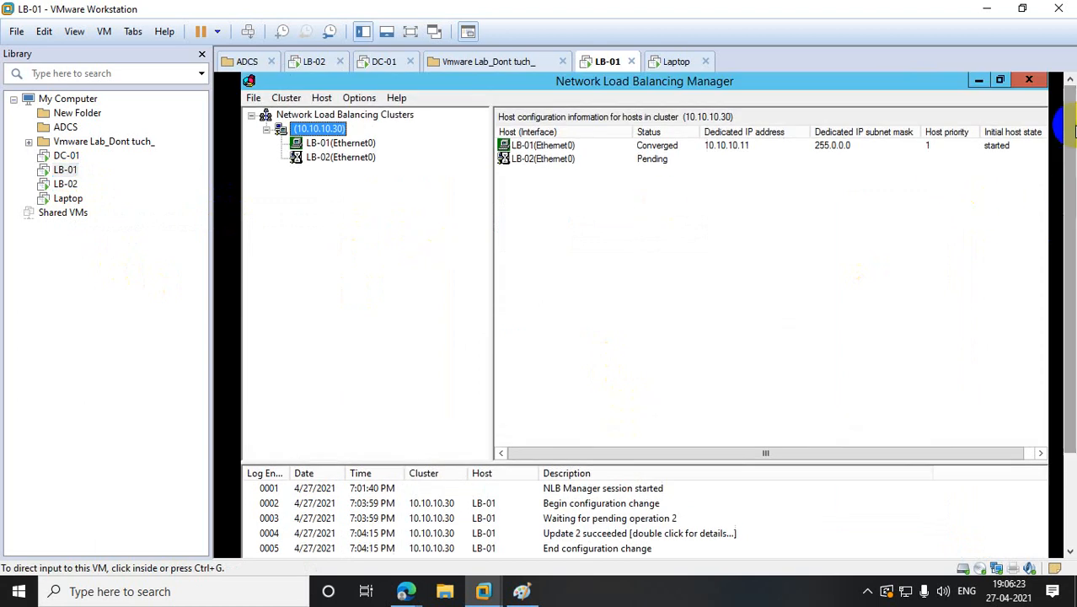
pyautogui.click(651, 161)
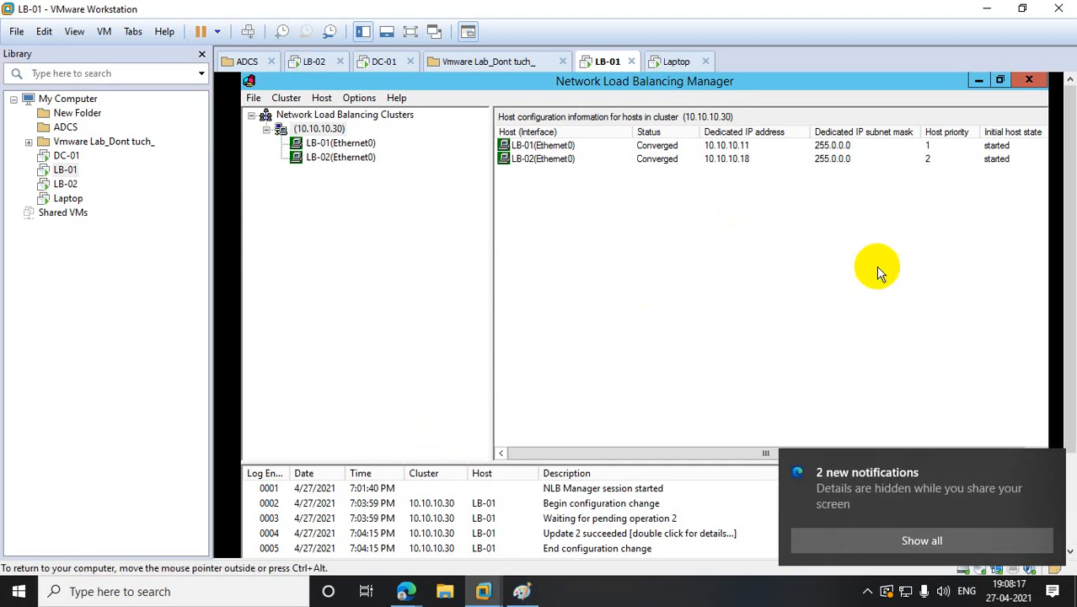
# - On LB-02, reconnect NLB Manager to cluster host 10.10.10.30
pyautogui.click(65, 183)
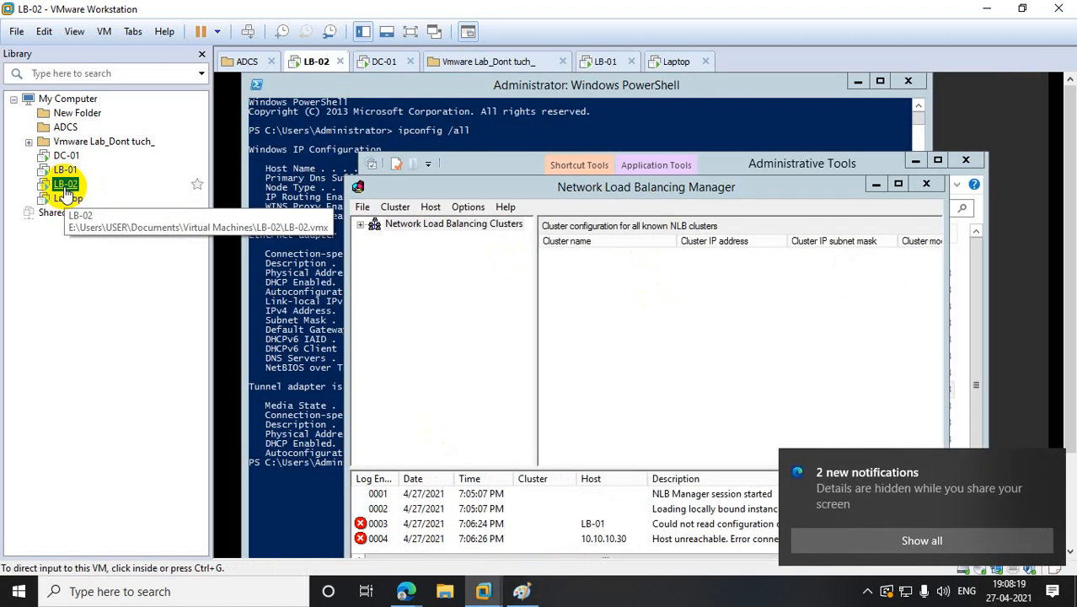
pyautogui.click(369, 250)
pyautogui.click(370, 231)
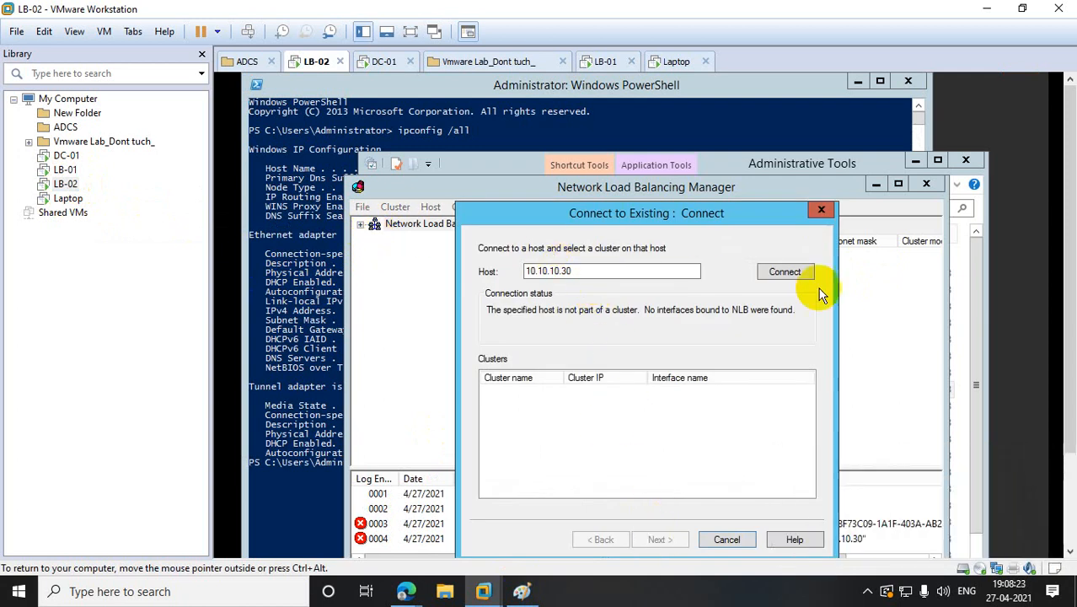
pyautogui.click(786, 271)
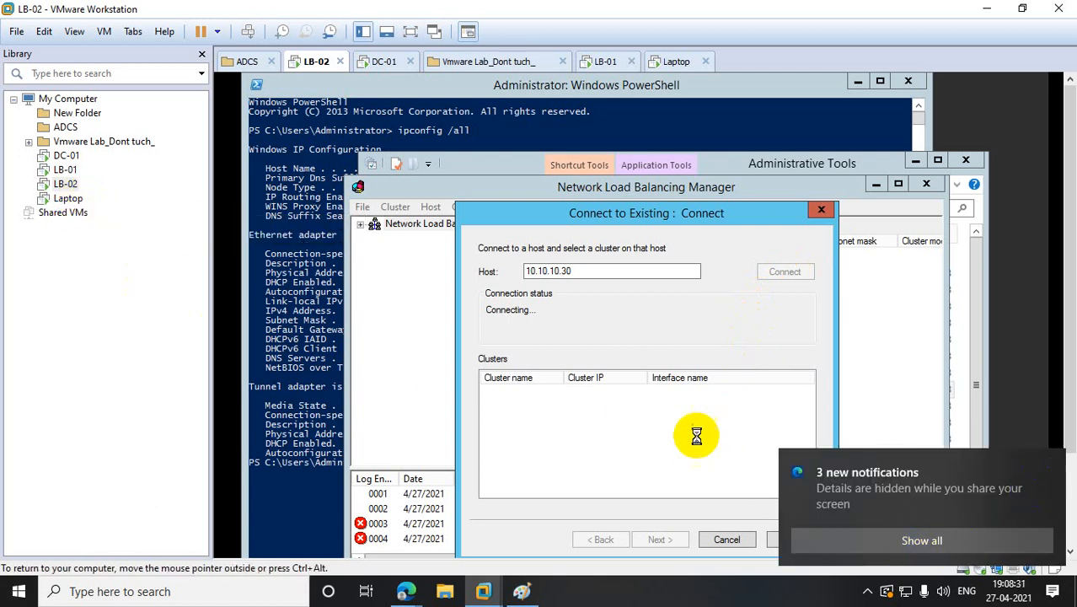
pyautogui.click(66, 198)
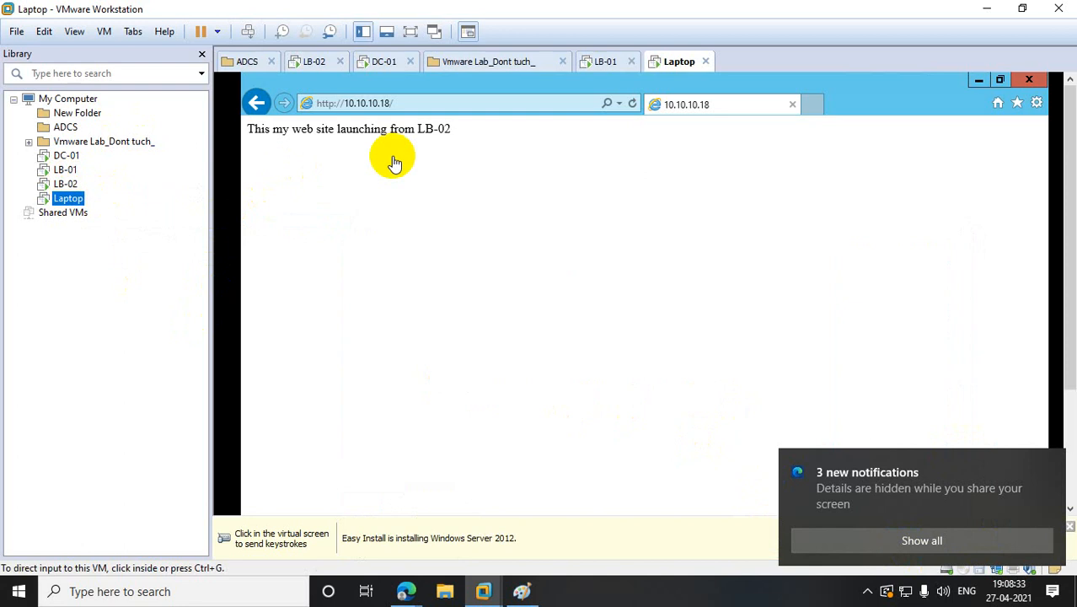
pyautogui.click(396, 102)
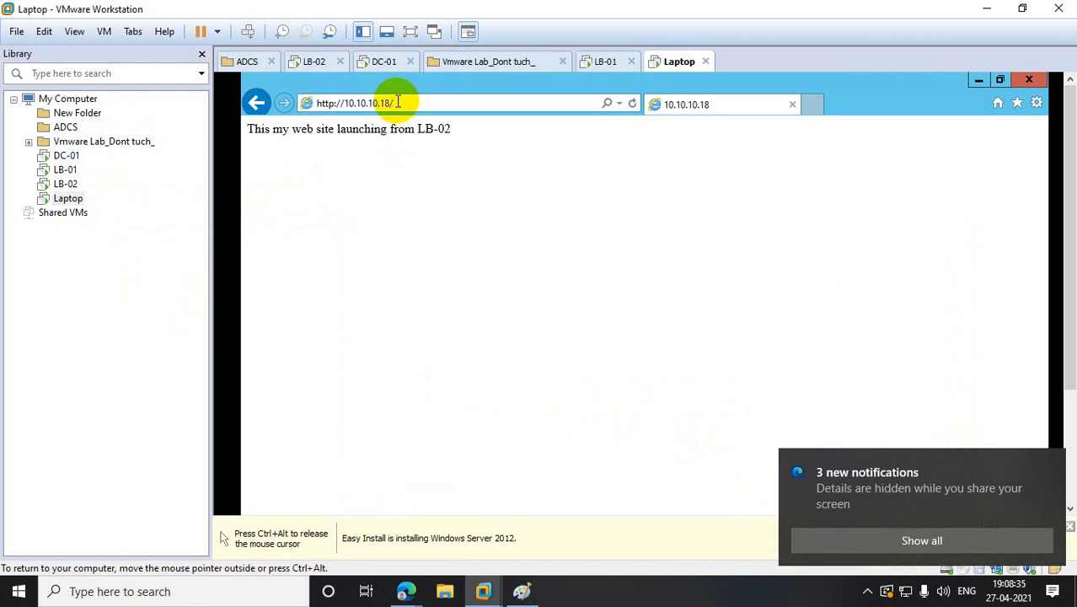
pyautogui.press('BackSpace')
pyautogui.press('BackSpace')
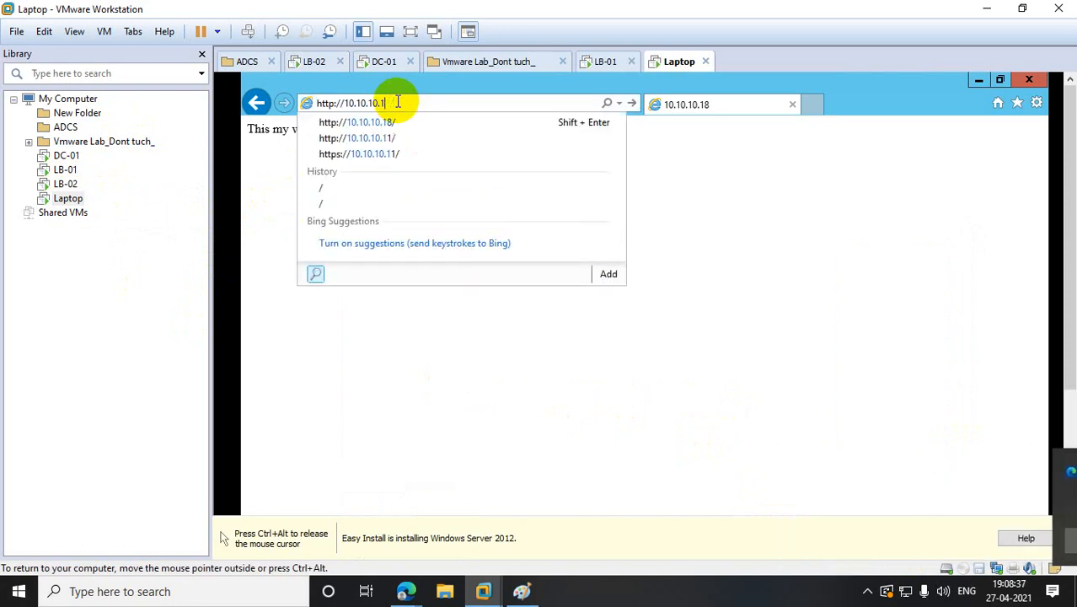
pyautogui.press('BackSpace')
pyautogui.write('30')
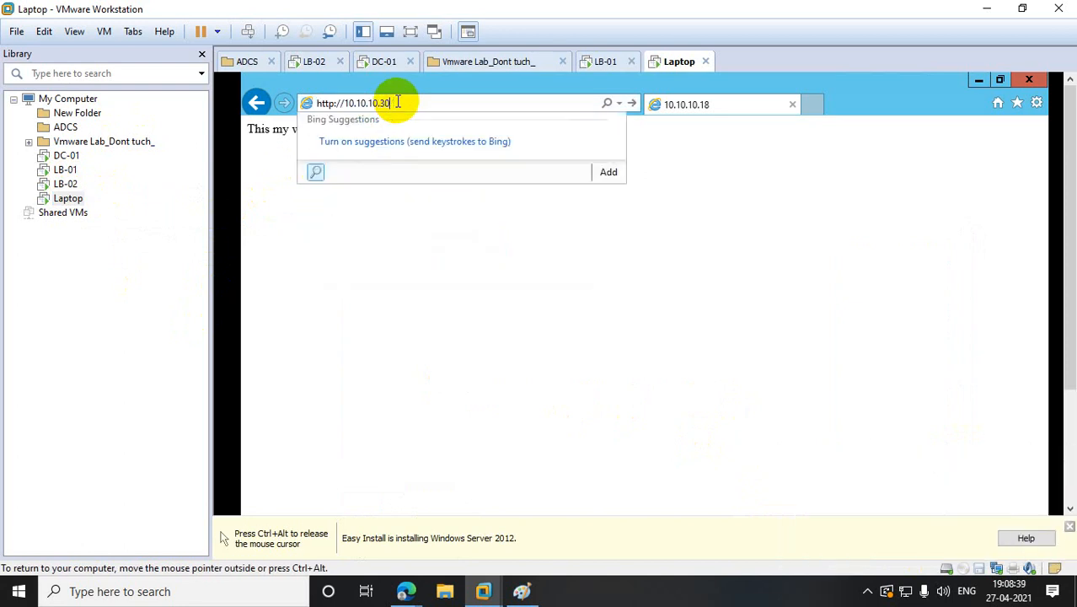
pyautogui.press('Return')
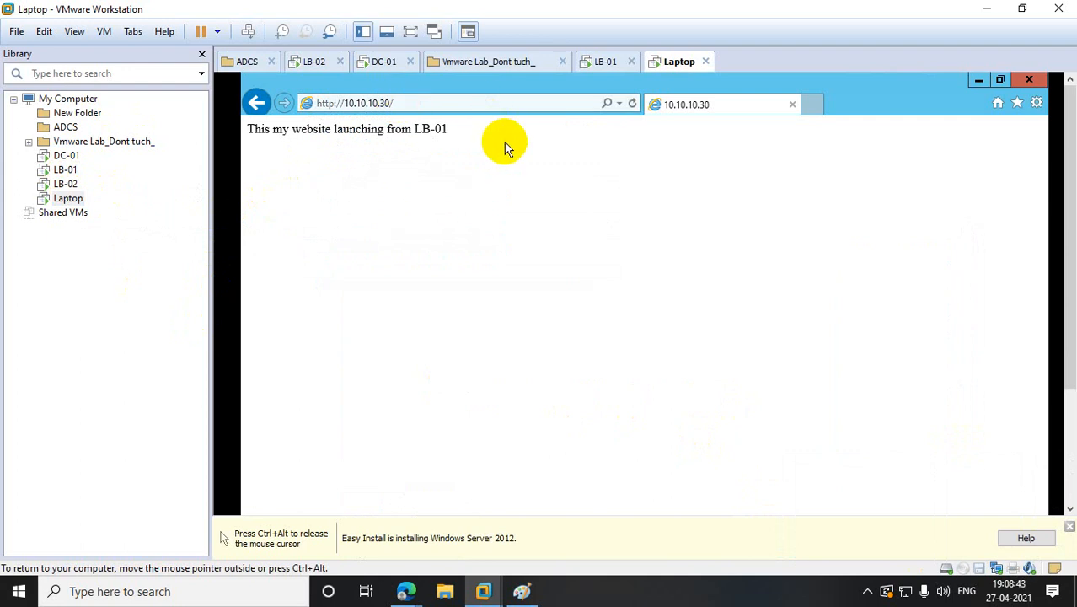
# - Refresh the page until LB-02 serves it, checking both cluster nodes in between
pyautogui.click(437, 100)
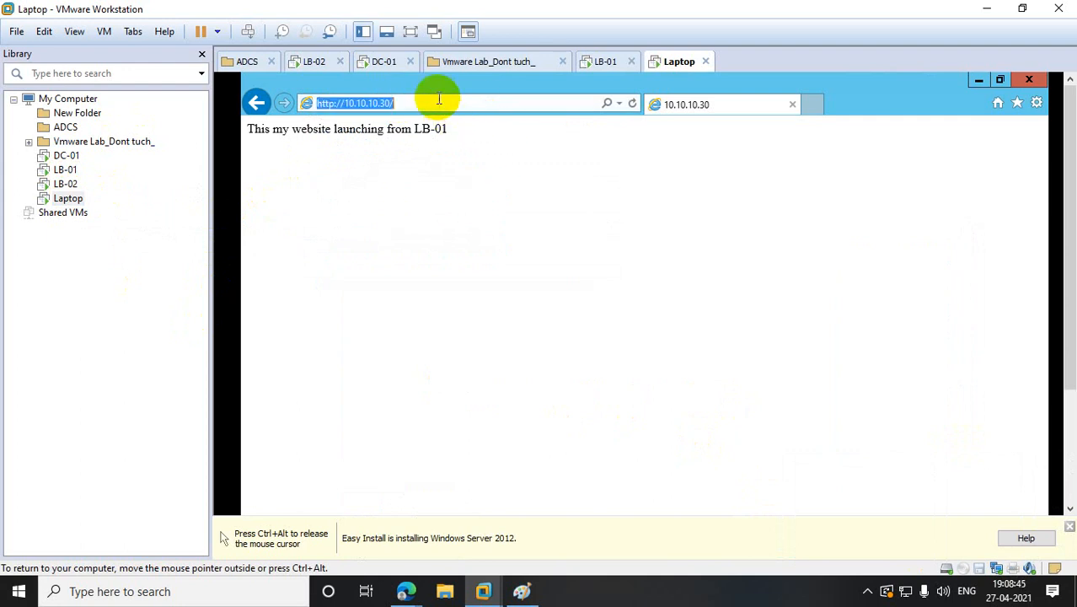
pyautogui.click(438, 100)
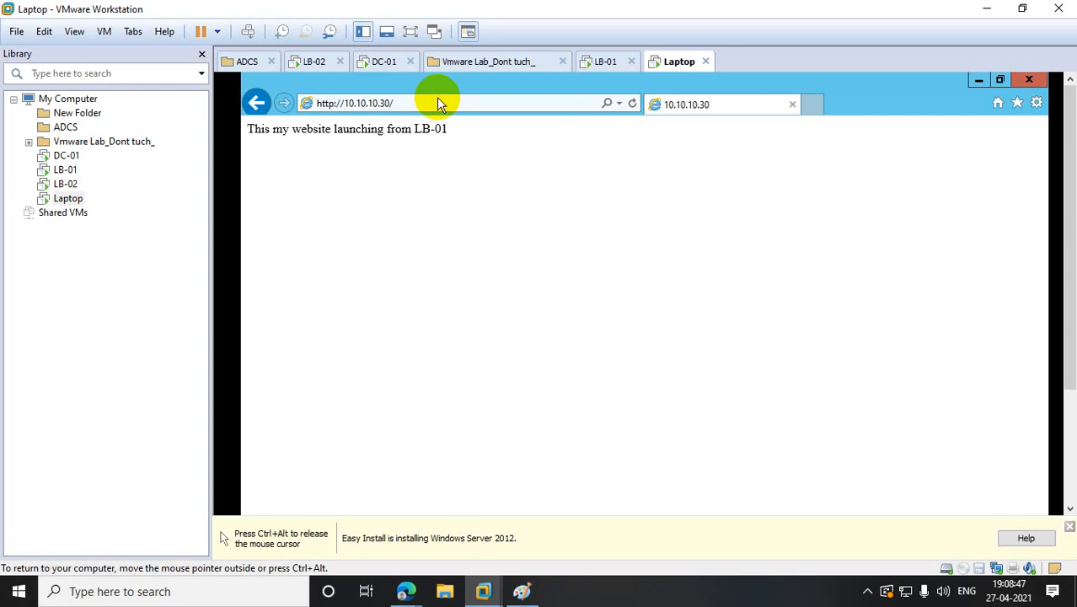
pyautogui.click(632, 102)
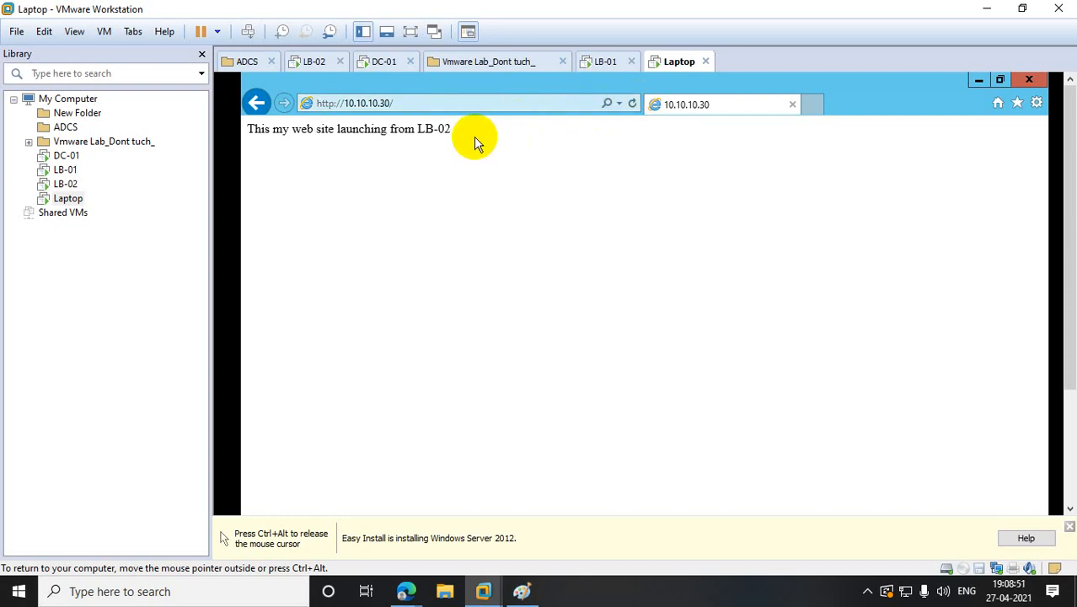
pyautogui.click(71, 185)
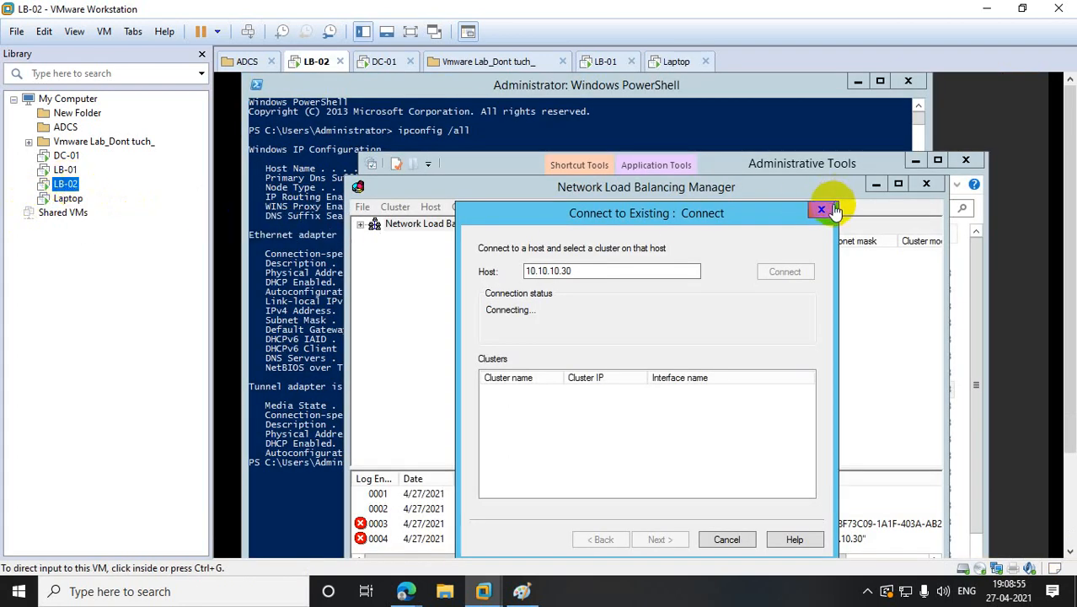
pyautogui.click(65, 170)
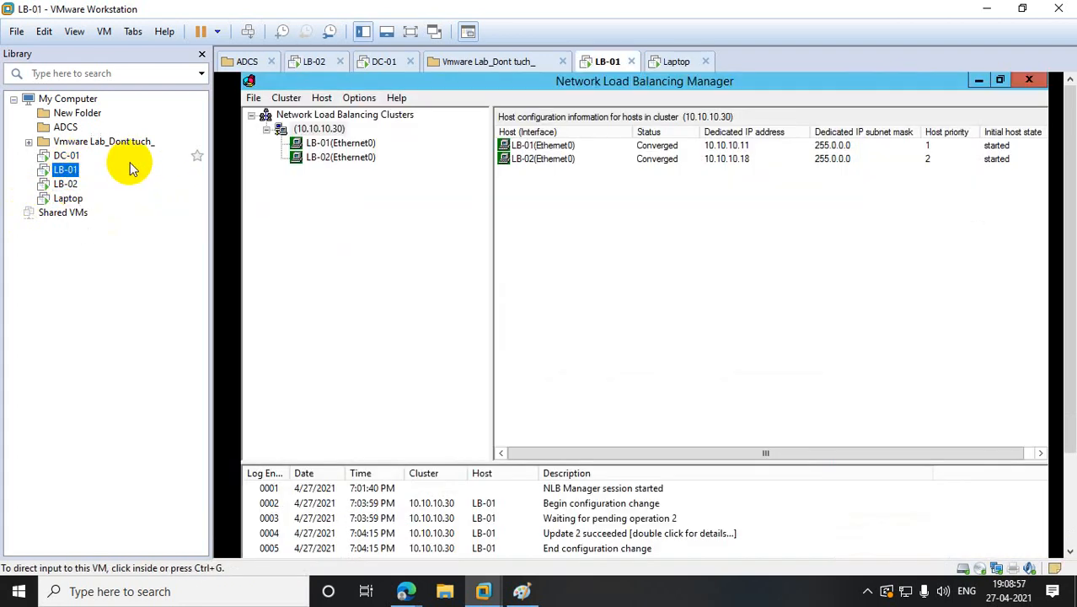
pyautogui.click(68, 198)
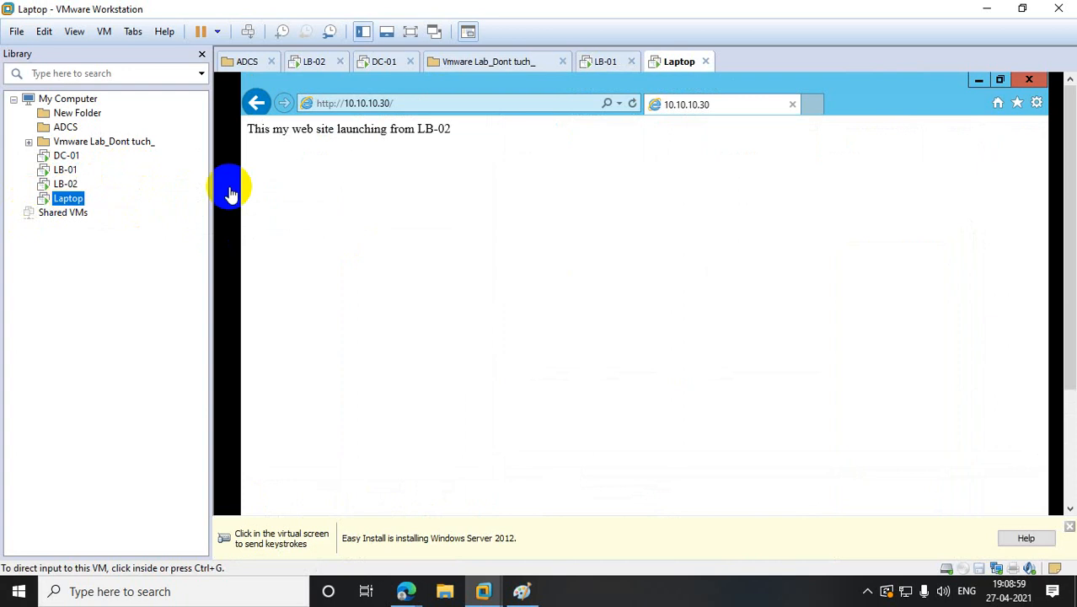
pyautogui.click(622, 106)
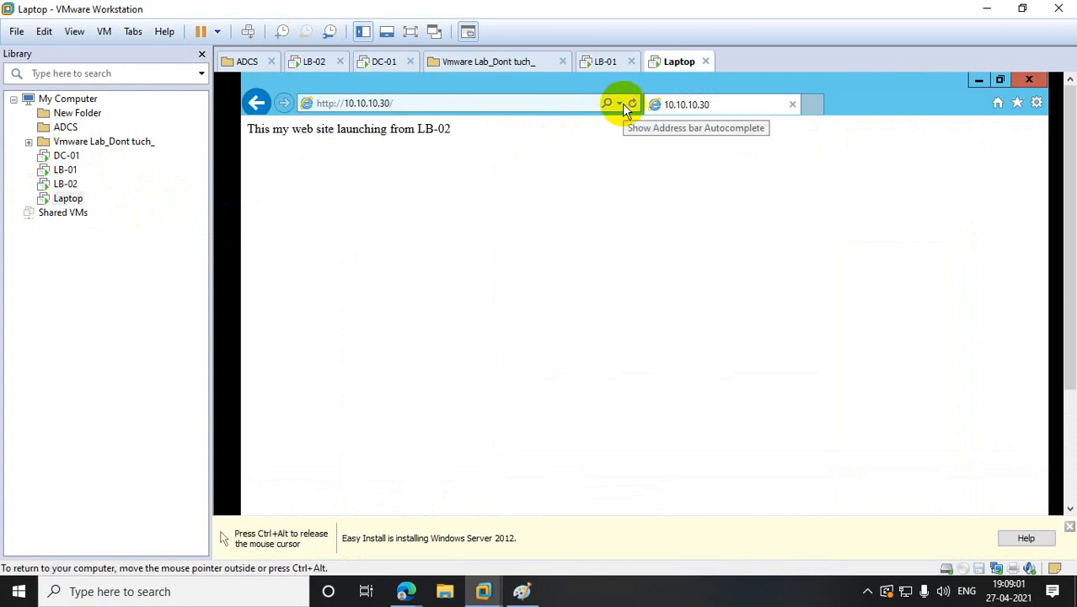
pyautogui.click(620, 105)
pyautogui.click(632, 172)
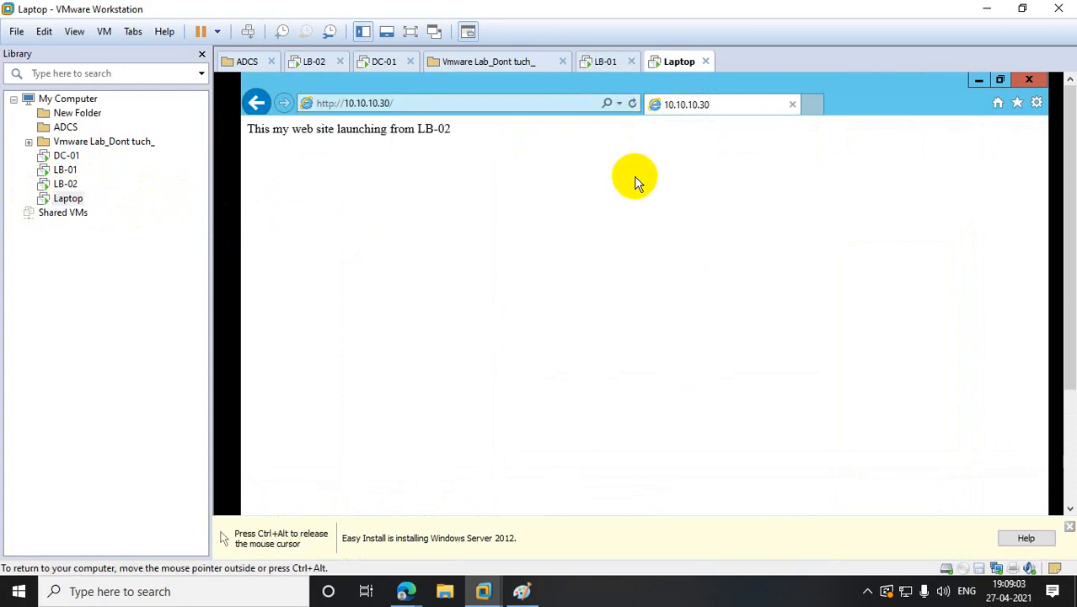
pyautogui.click(634, 99)
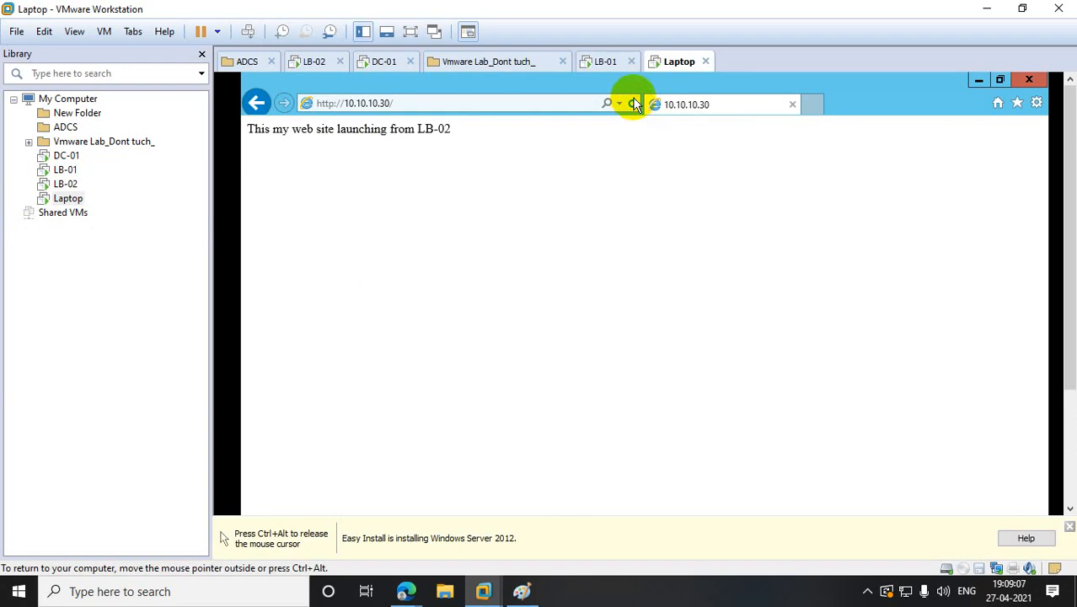
pyautogui.click(633, 100)
# - Select and deselect the 10.10.10.30 address text in the address bar several times
pyautogui.click(489, 99)
pyautogui.click(490, 98)
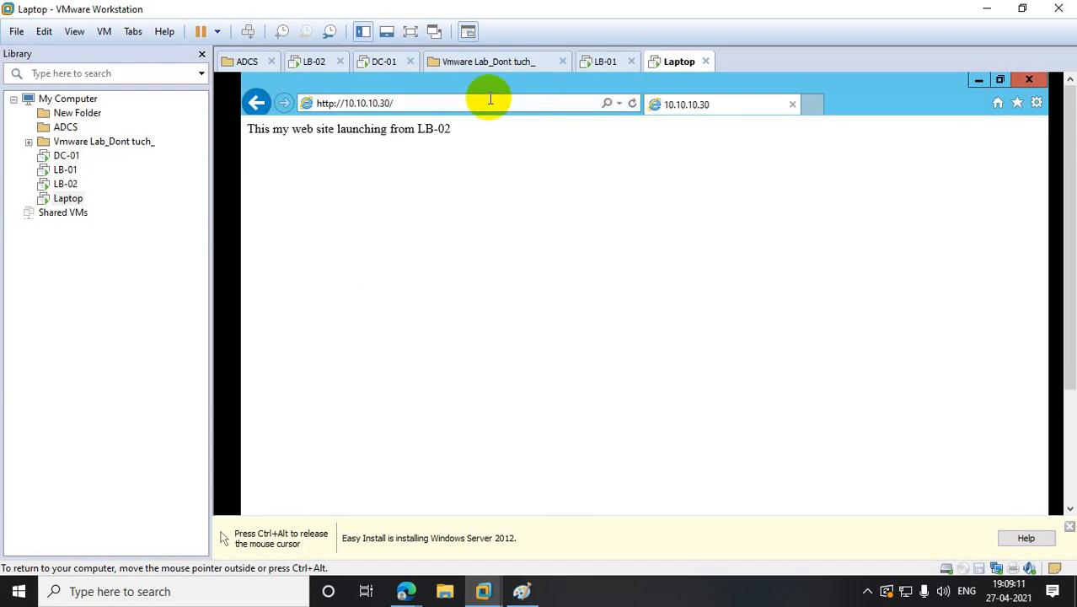
pyautogui.click(490, 98)
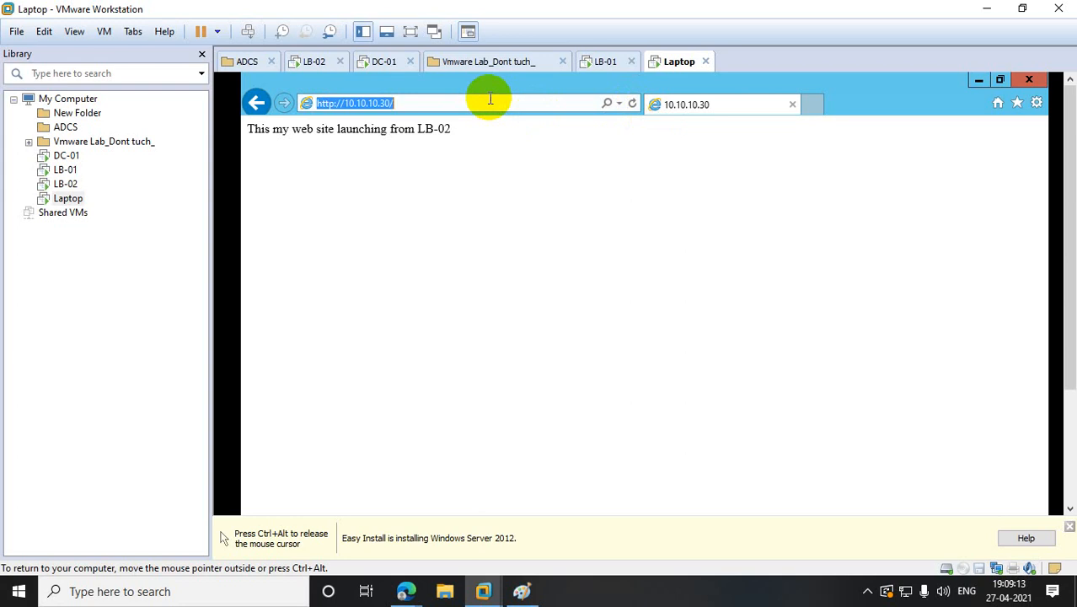
pyautogui.click(489, 99)
pyautogui.click(482, 103)
pyautogui.click(483, 107)
pyautogui.click(483, 107)
pyautogui.click(483, 107)
pyautogui.click(483, 107)
pyautogui.click(483, 107)
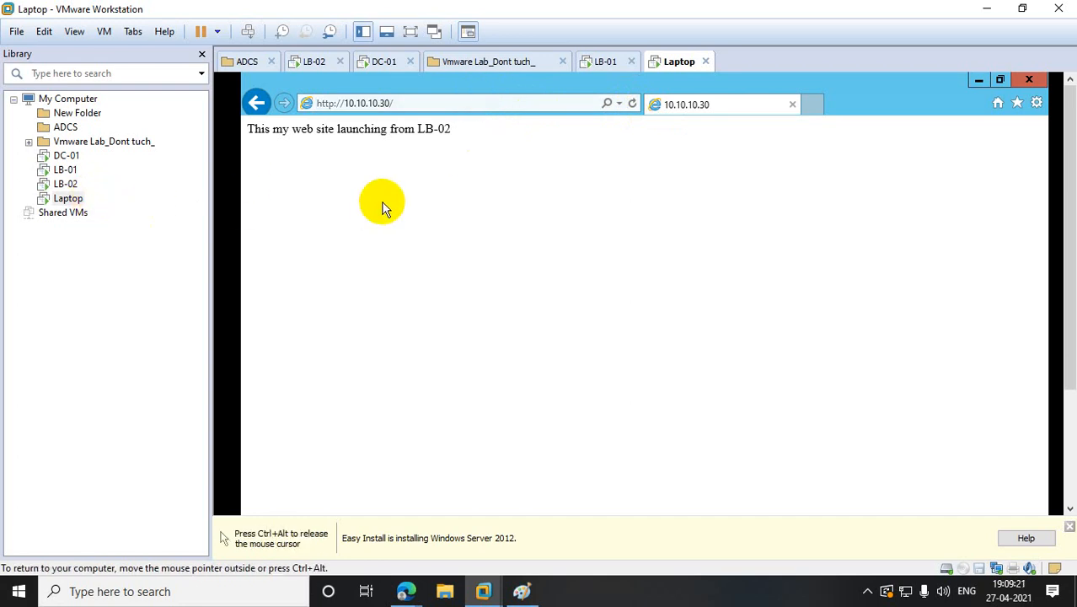
# - Power off the LB-02 virtual machine
pyautogui.rightClick(72, 190)
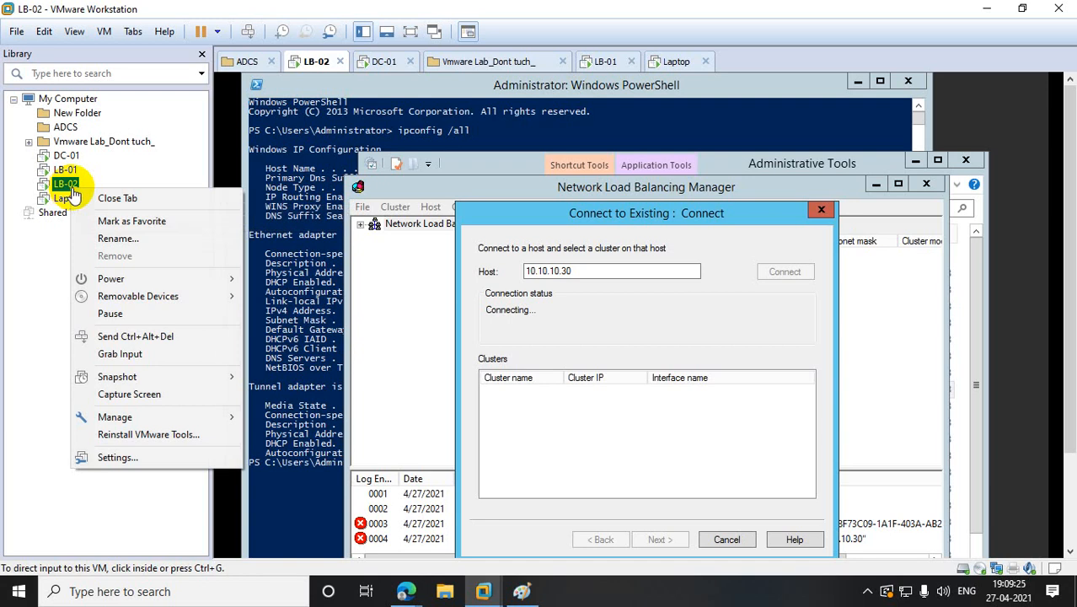
pyautogui.moveTo(152, 278)
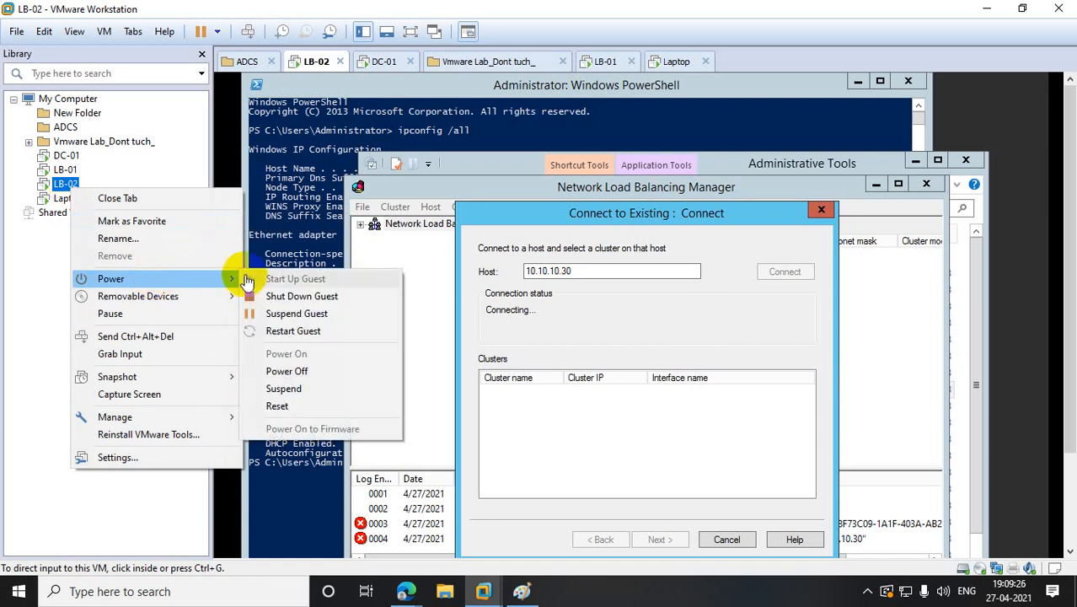
pyautogui.click(313, 375)
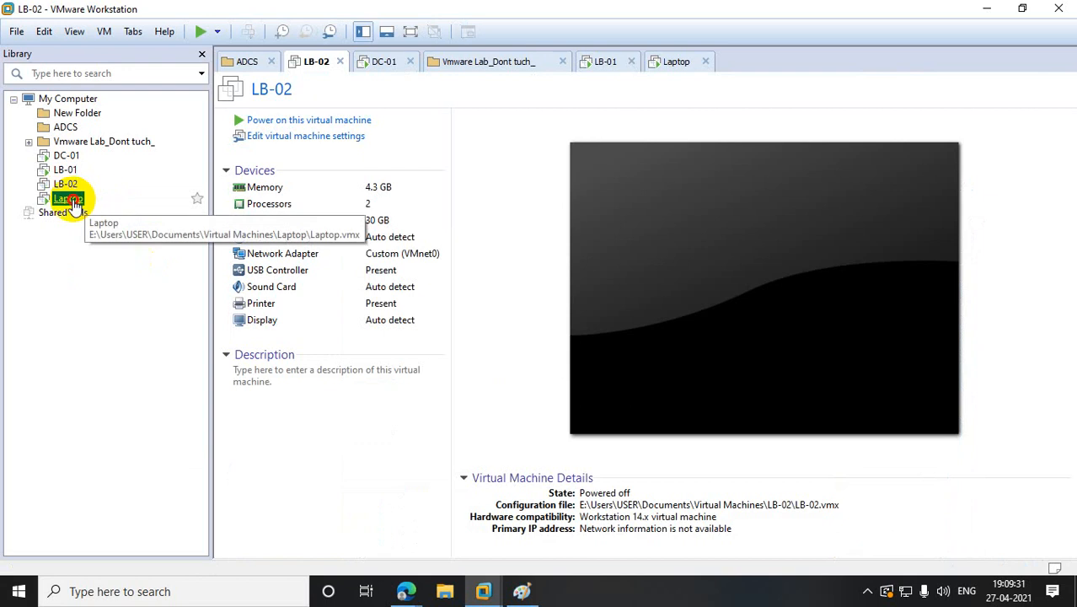
# - Reload 10.10.10.30 on the Laptop and highlight the line showing LB-01 serving it
pyautogui.click(71, 202)
pyautogui.click(421, 104)
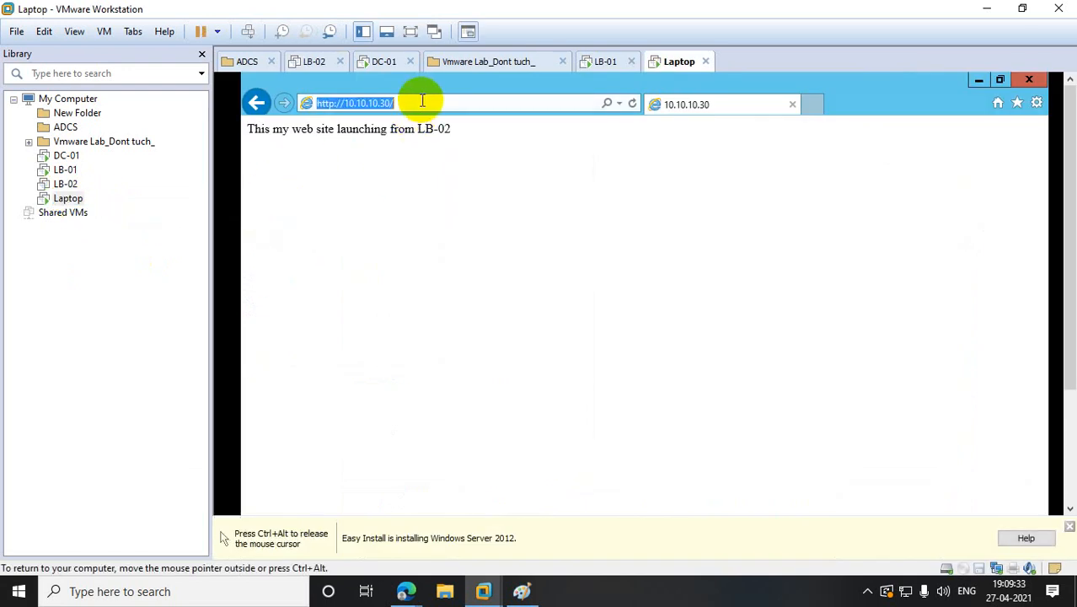
pyautogui.click(421, 103)
pyautogui.click(633, 104)
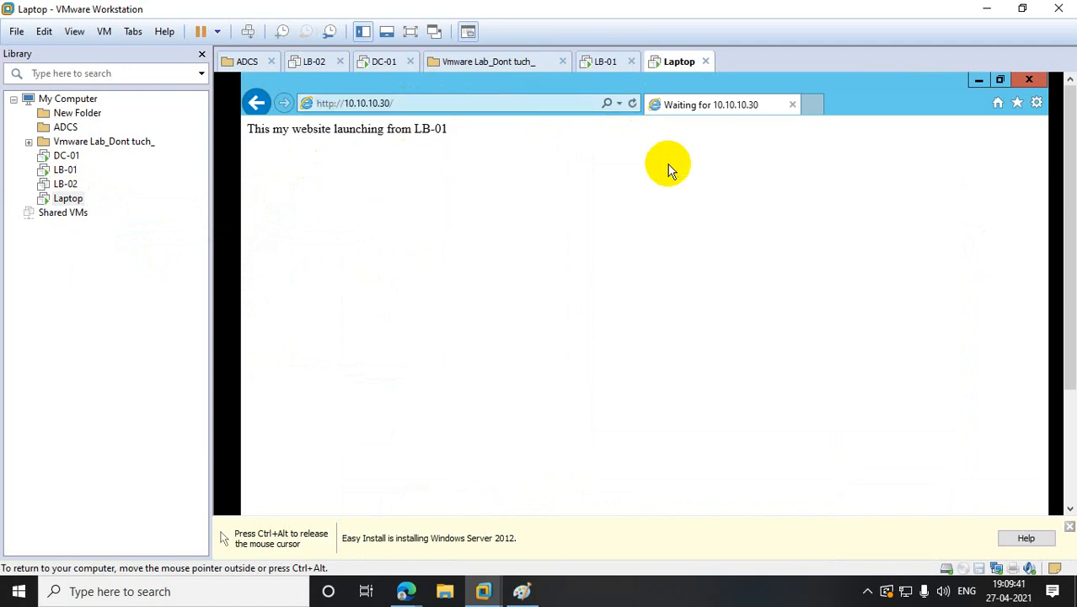
pyautogui.moveTo(456, 127); pyautogui.dragTo(247, 102)
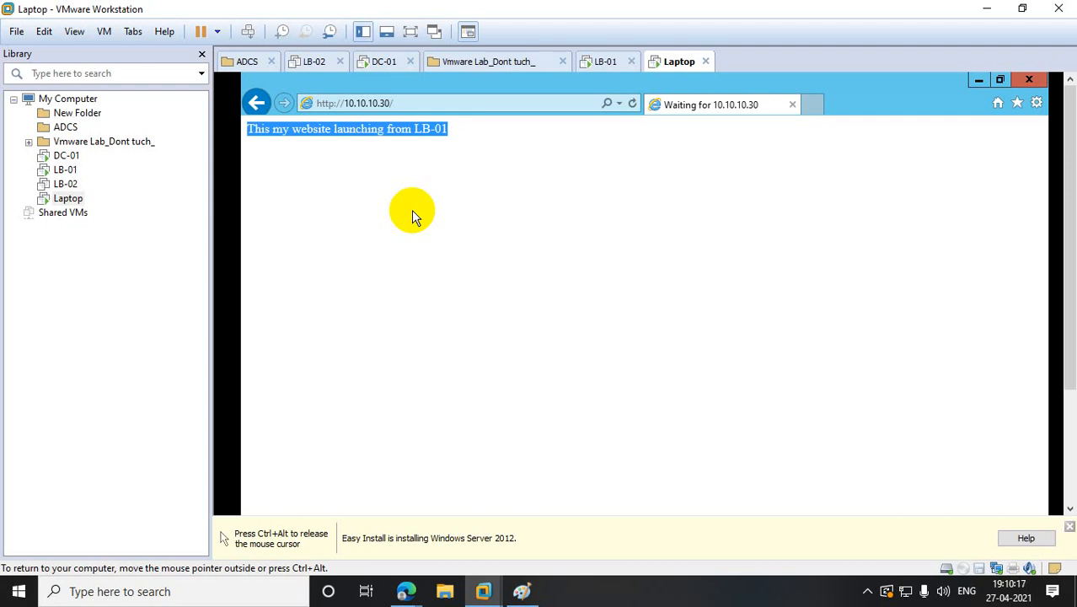
pyautogui.click(522, 589)
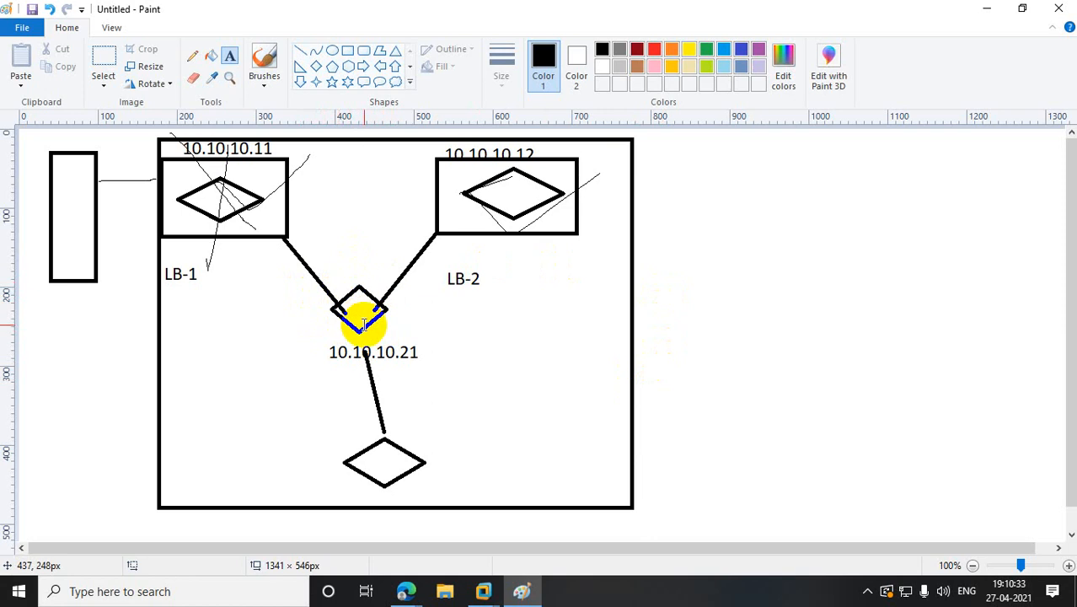
pyautogui.click(986, 9)
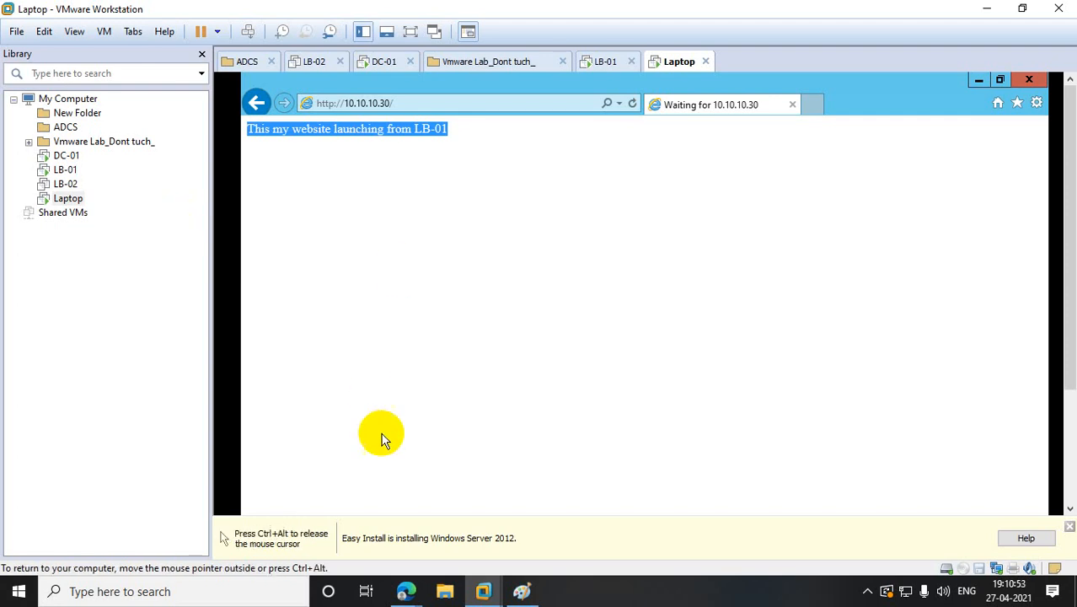
# - Switch to the Edge browser and open google.com in the third tab
pyautogui.moveTo(406, 591)
pyautogui.click(355, 517)
pyautogui.click(485, 12)
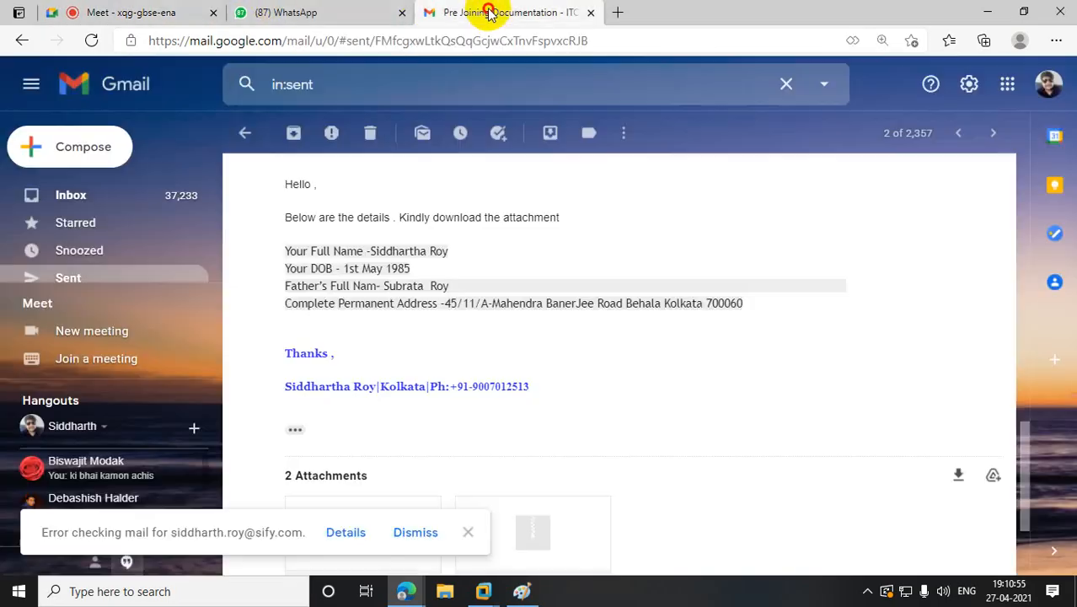
pyautogui.click(360, 43)
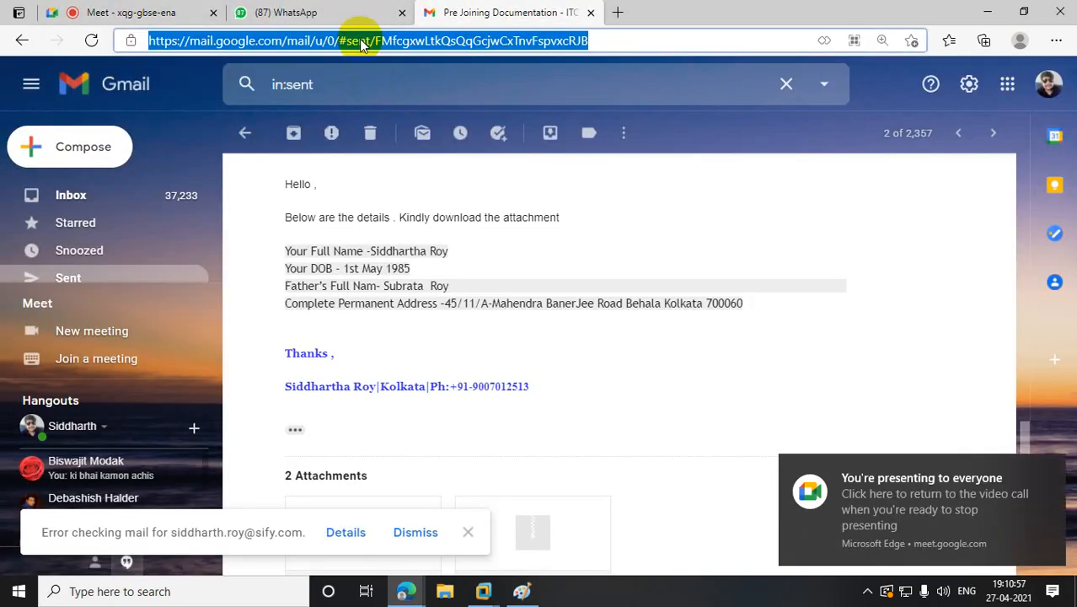
pyautogui.write('go')
pyautogui.press('Return')
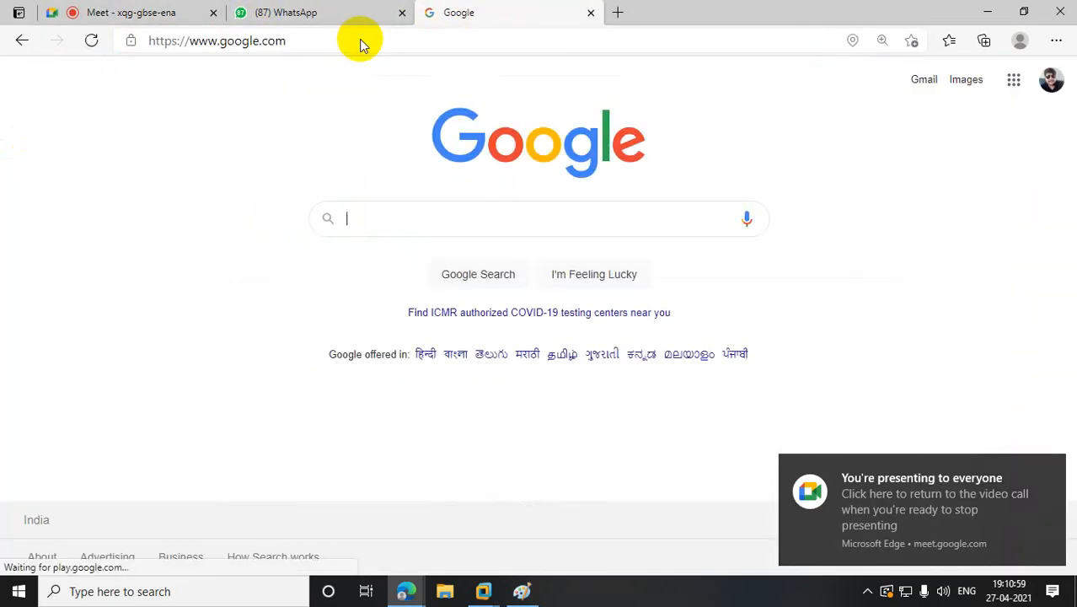
# - Search Google for 'network load balancer'
pyautogui.click(420, 210)
pyautogui.write('load v')
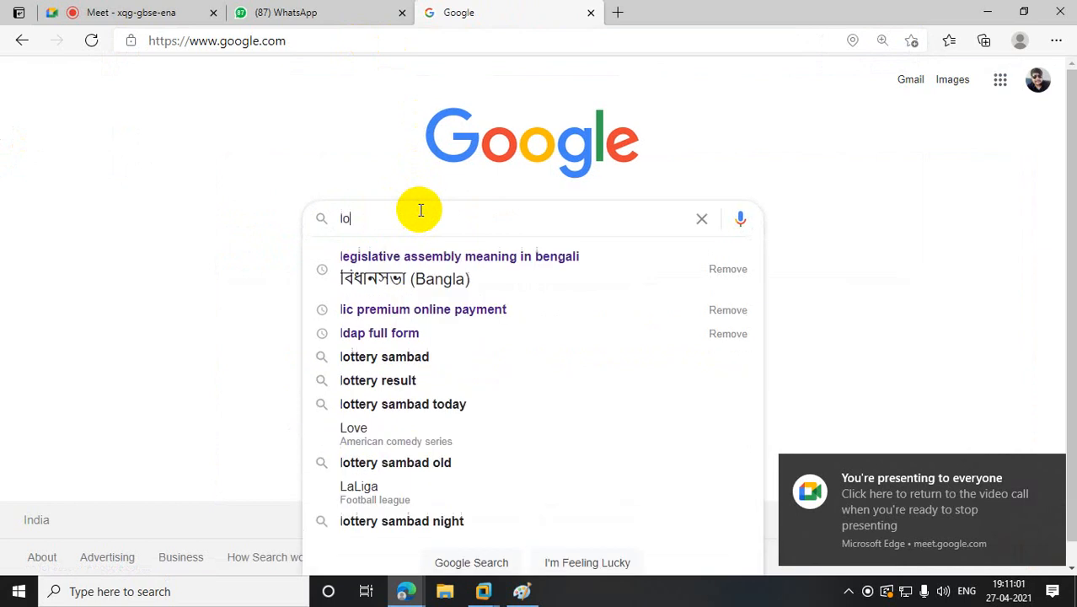
pyautogui.press('BackSpace')
pyautogui.press('BackSpace')
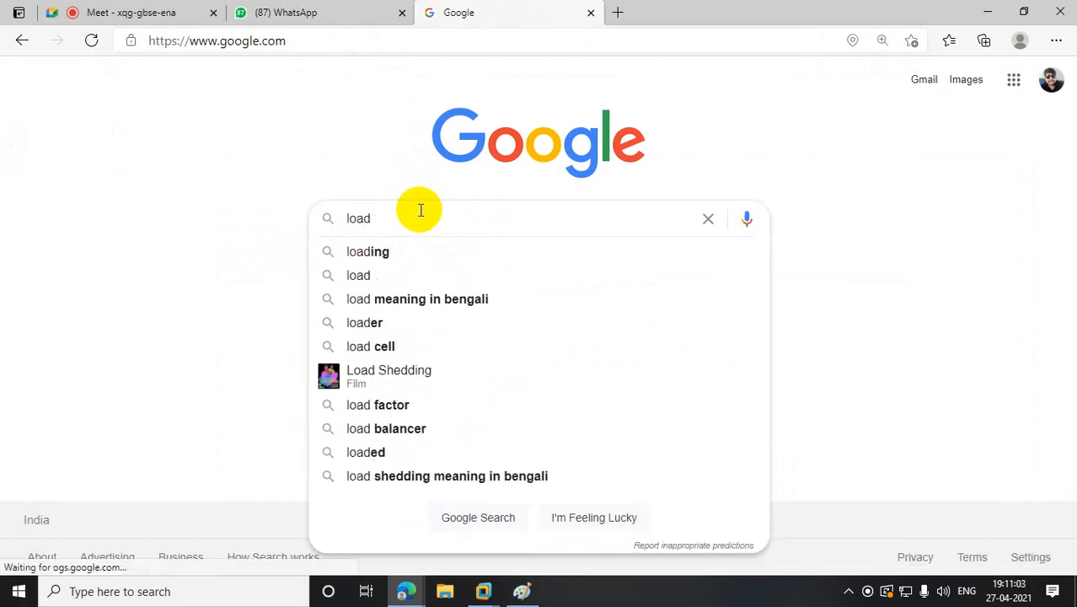
pyautogui.press('BackSpace')
pyautogui.press('BackSpace')
pyautogui.press('BackSpace')
pyautogui.press('BackSpace')
pyautogui.write('net wo')
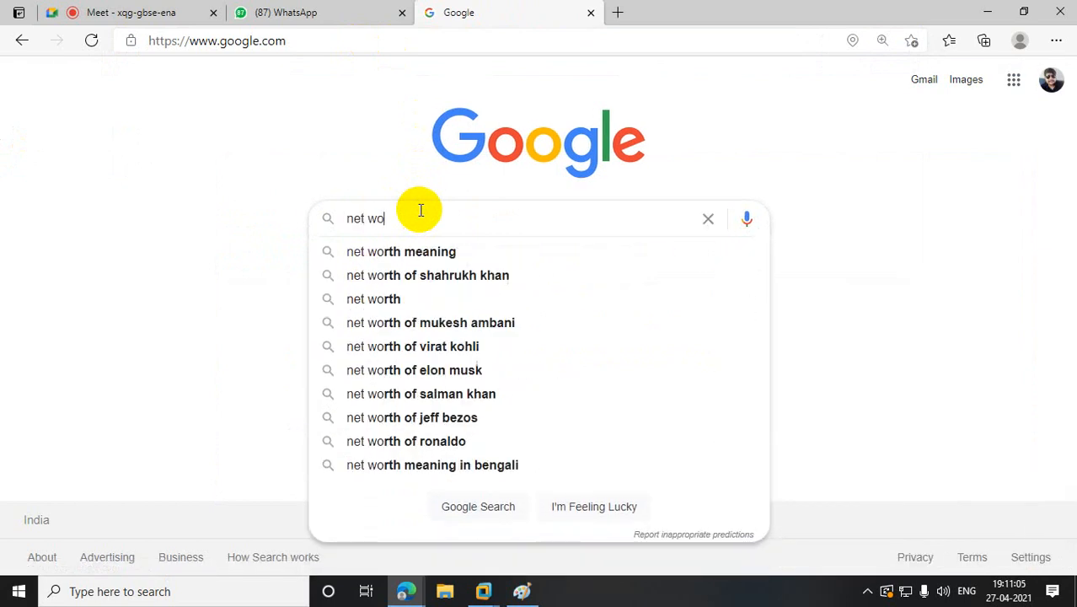
pyautogui.write('rk load')
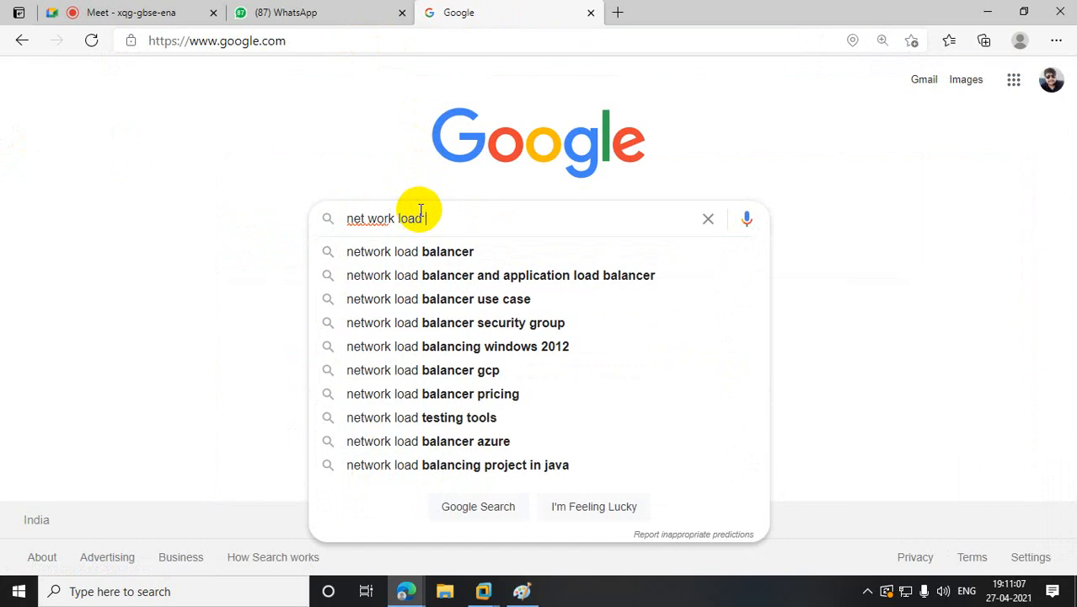
pyautogui.click(481, 243)
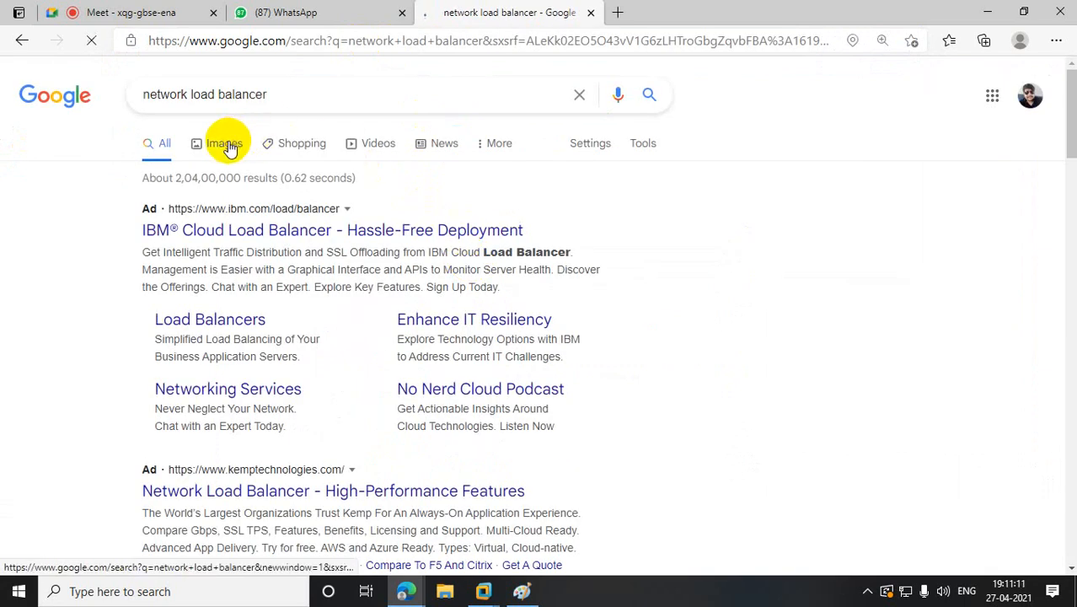
# - Switch to image results and scroll through them
pyautogui.click(223, 142)
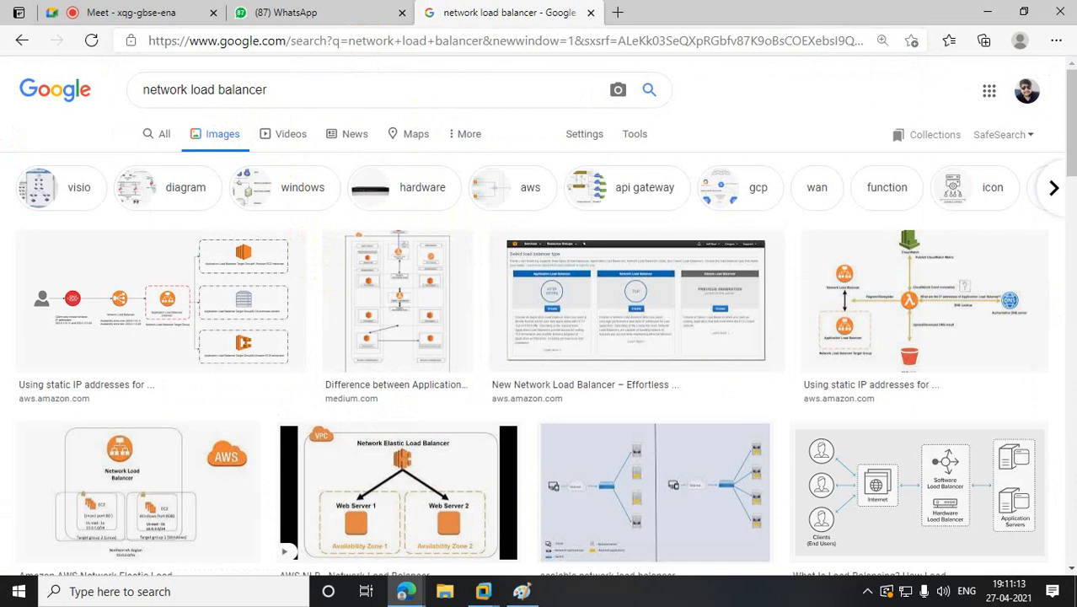
pyautogui.moveTo(1072, 122); pyautogui.dragTo(1073, 392)
pyautogui.scroll(-5, 687, 333)
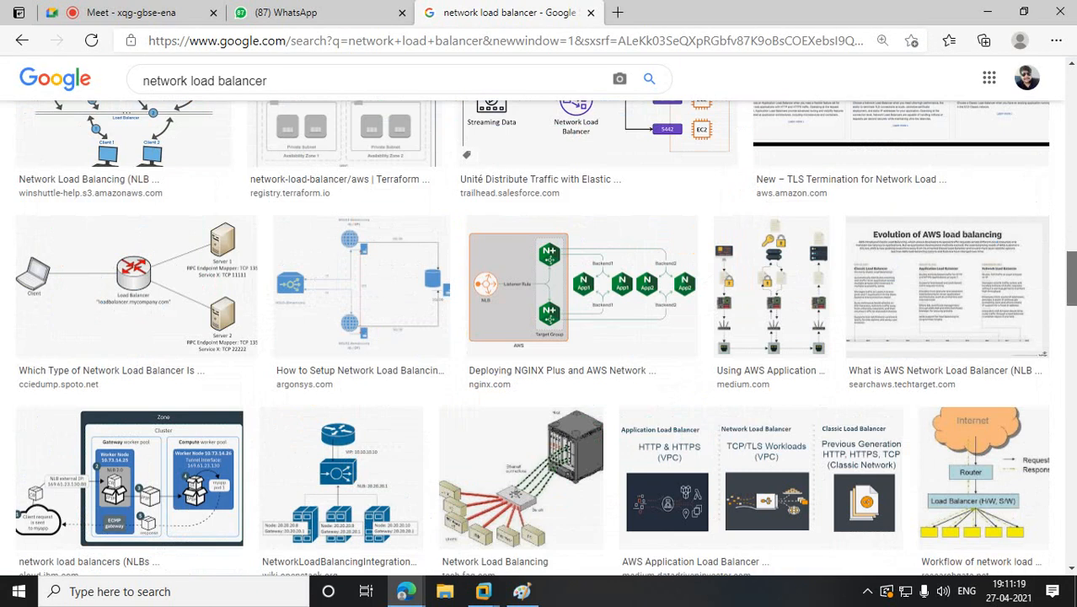
pyautogui.moveTo(1072, 291); pyautogui.dragTo(1072, 172)
# - Refine the image search to 'network load balancer device' and browse the hardware appliances
pyautogui.click(320, 86)
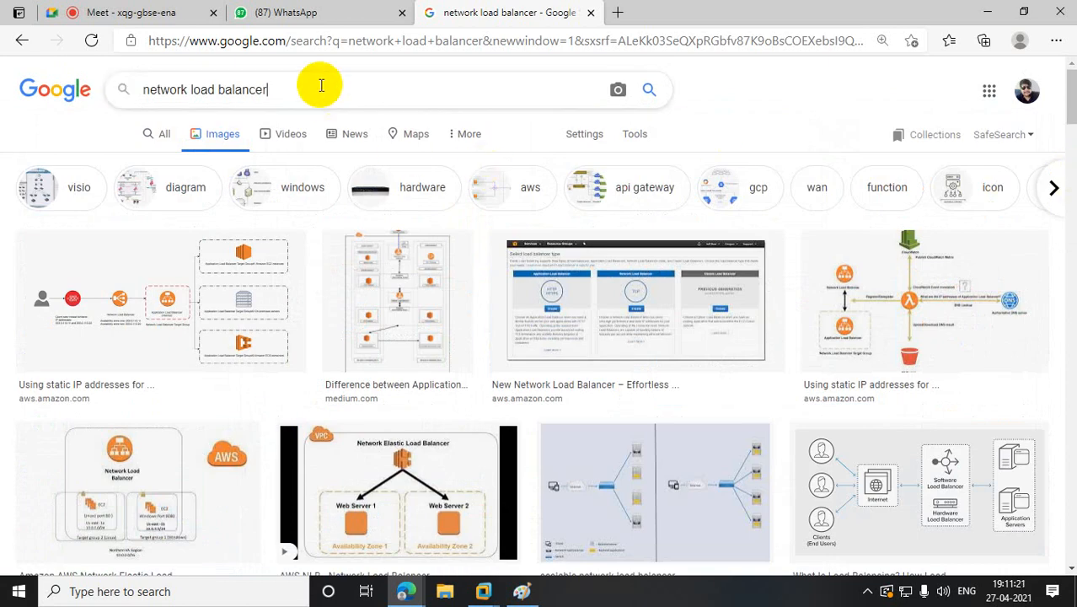
pyautogui.write('d')
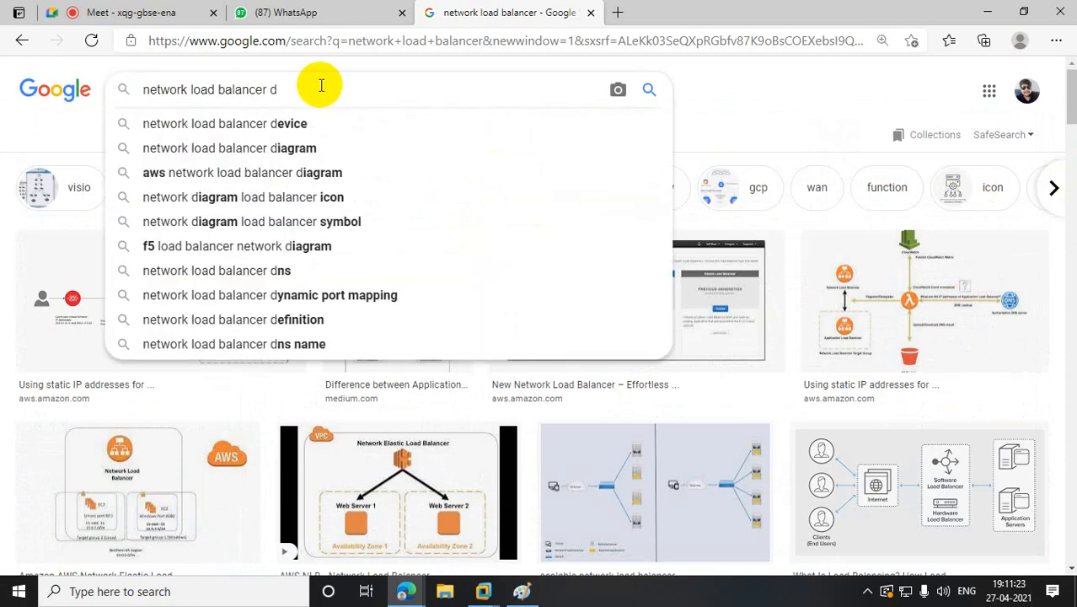
pyautogui.click(320, 123)
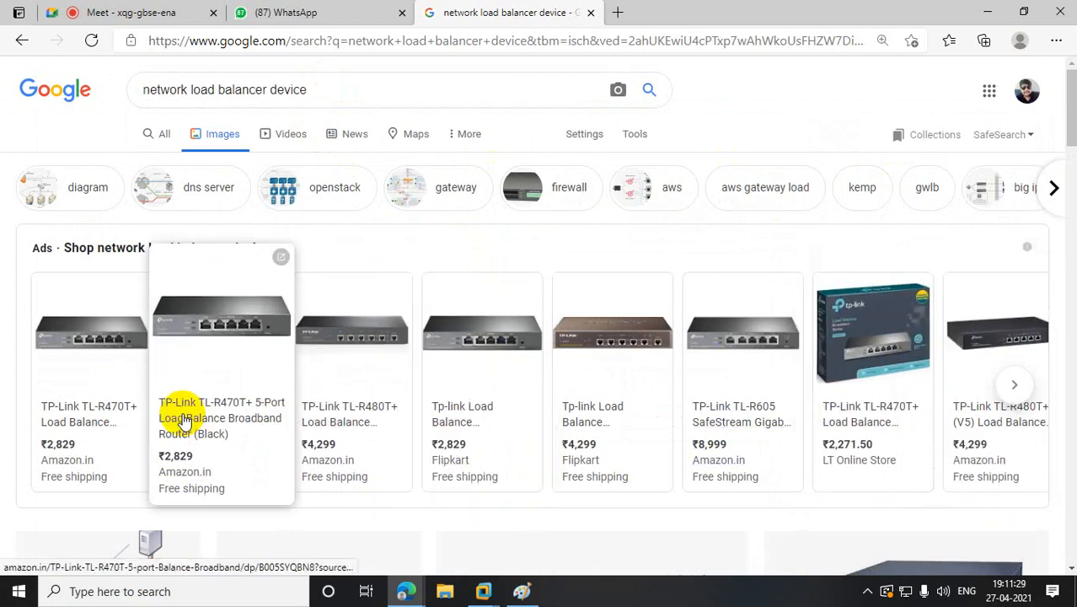
pyautogui.click(342, 332)
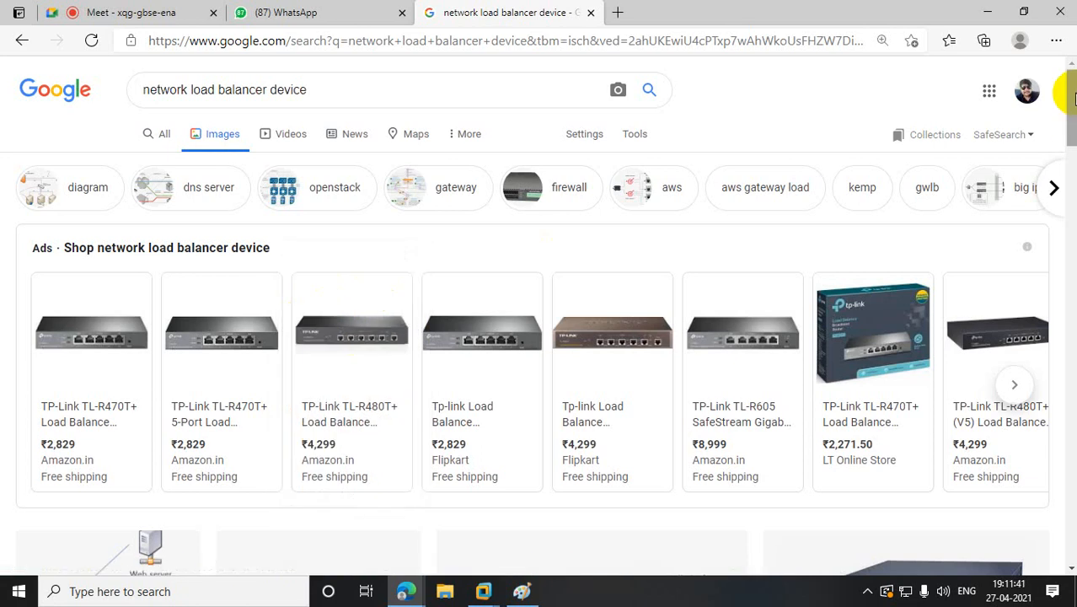
pyautogui.moveTo(1071, 99); pyautogui.dragTo(1072, 187)
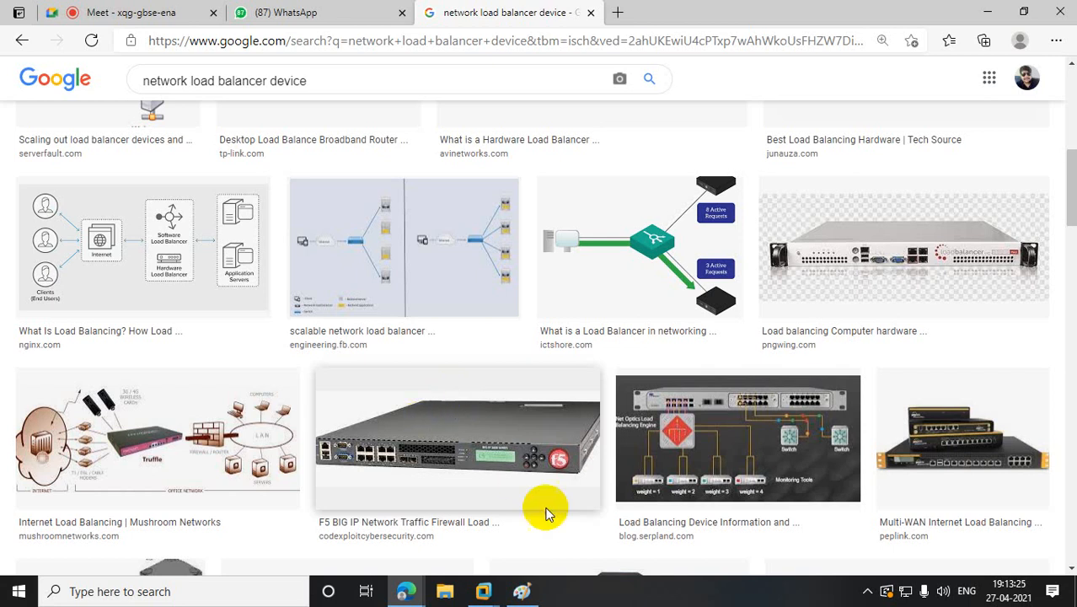
# - Bring the Paint network diagram back in front from the taskbar
pyautogui.click(521, 591)
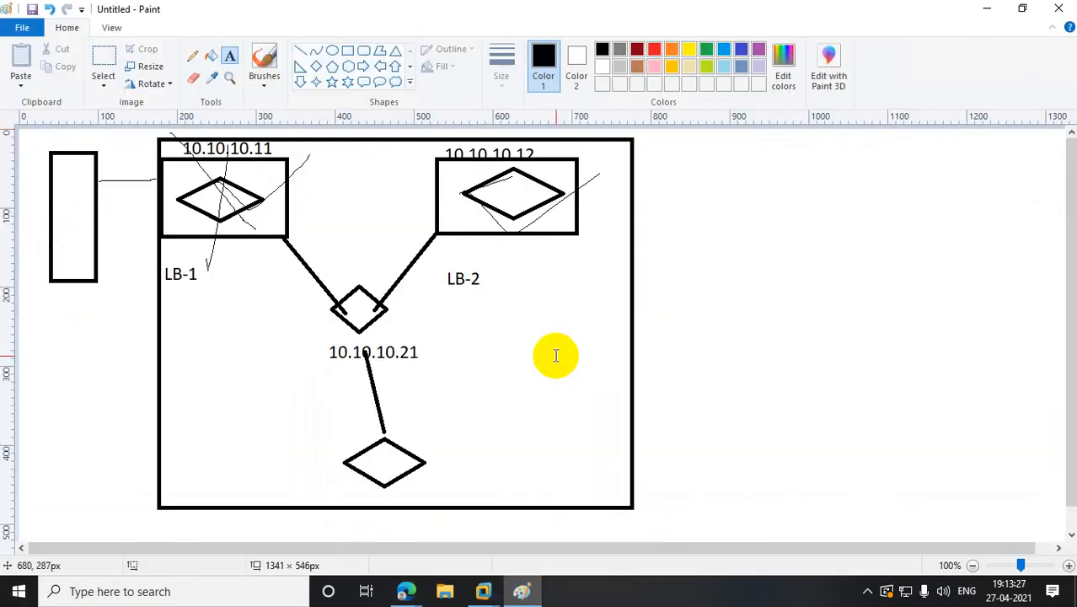
# - Undo the old diagram to clear the canvas, then draw a vertical dividing line down the middle
pyautogui.hotkey('ctrl', 'z')
pyautogui.hotkey('ctrl', 'z')
pyautogui.hotkey('ctrl', 'z')
pyautogui.hotkey('ctrl', 'z')
pyautogui.hotkey('ctrl', 'z')
pyautogui.hotkey('ctrl', 'z')
pyautogui.hotkey('ctrl', 'z')
pyautogui.hotkey('ctrl', 'z')
pyautogui.hotkey('ctrl', 'z')
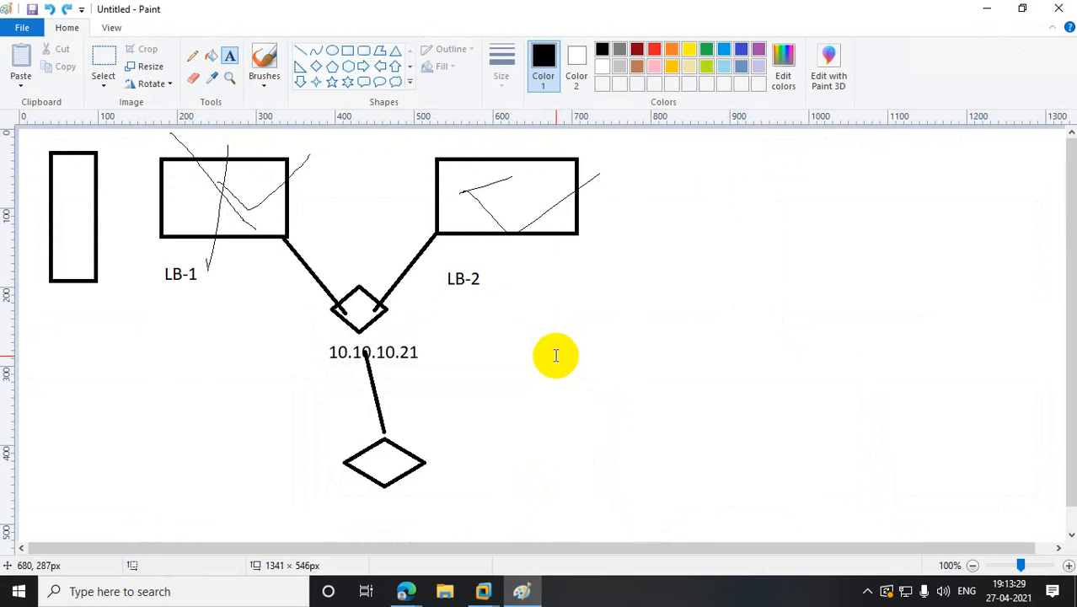
pyautogui.hotkey('ctrl', 'z')
pyautogui.hotkey('ctrl', 'z')
pyautogui.hotkey('ctrl', 'z')
pyautogui.hotkey('ctrl', 'z')
pyautogui.hotkey('ctrl', 'z')
pyautogui.hotkey('ctrl', 'z')
pyautogui.hotkey('ctrl', 'z')
pyautogui.hotkey('ctrl', 'z')
pyautogui.hotkey('ctrl', 'z')
pyautogui.hotkey('ctrl', 'z')
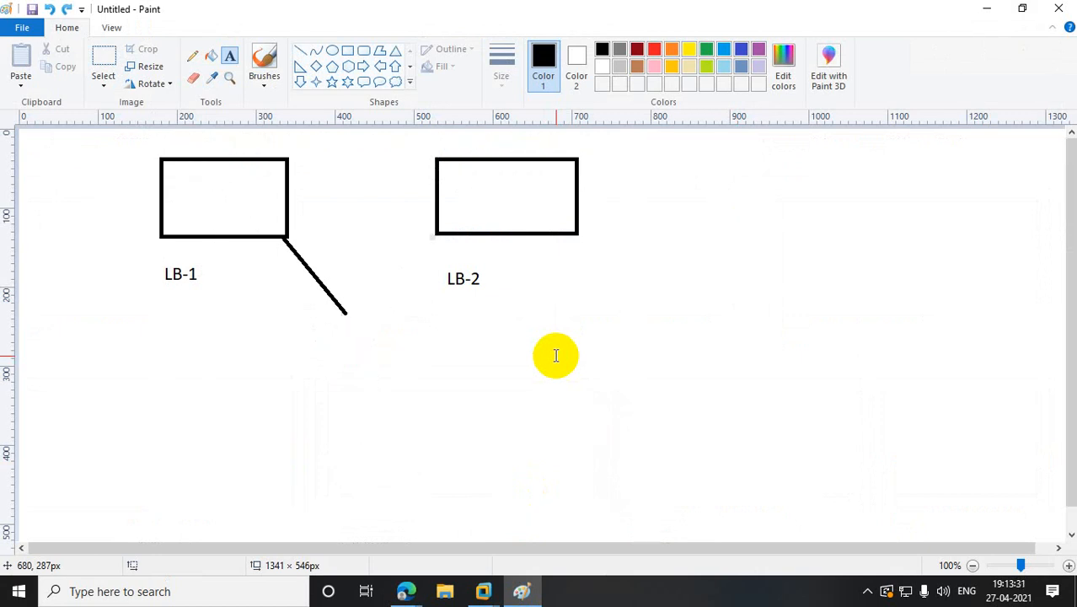
pyautogui.hotkey('ctrl', 'z')
pyautogui.hotkey('ctrl', 'z')
pyautogui.hotkey('ctrl', 'z')
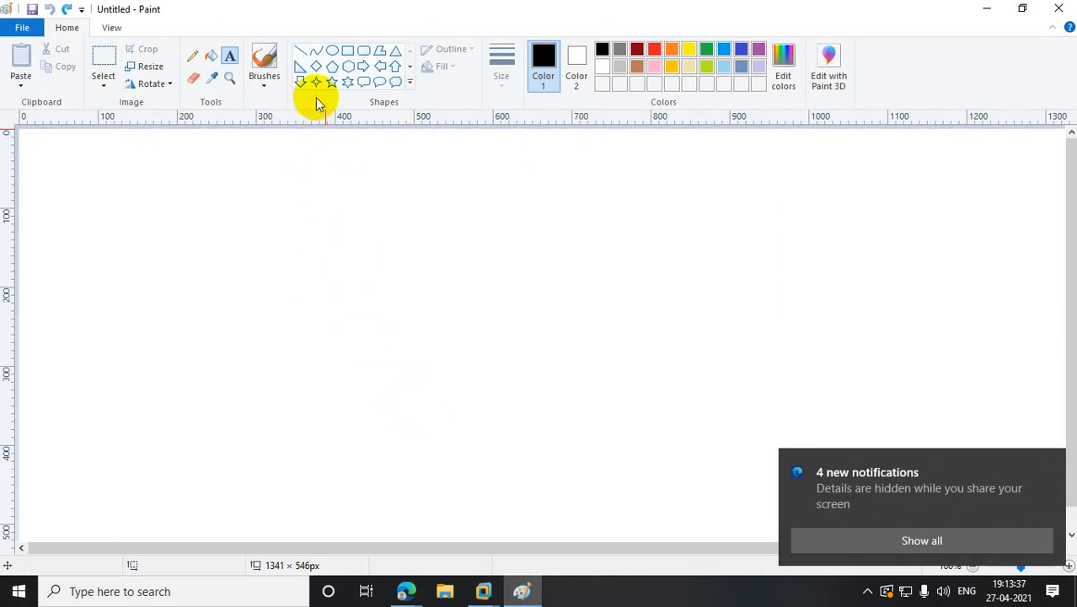
pyautogui.click(300, 51)
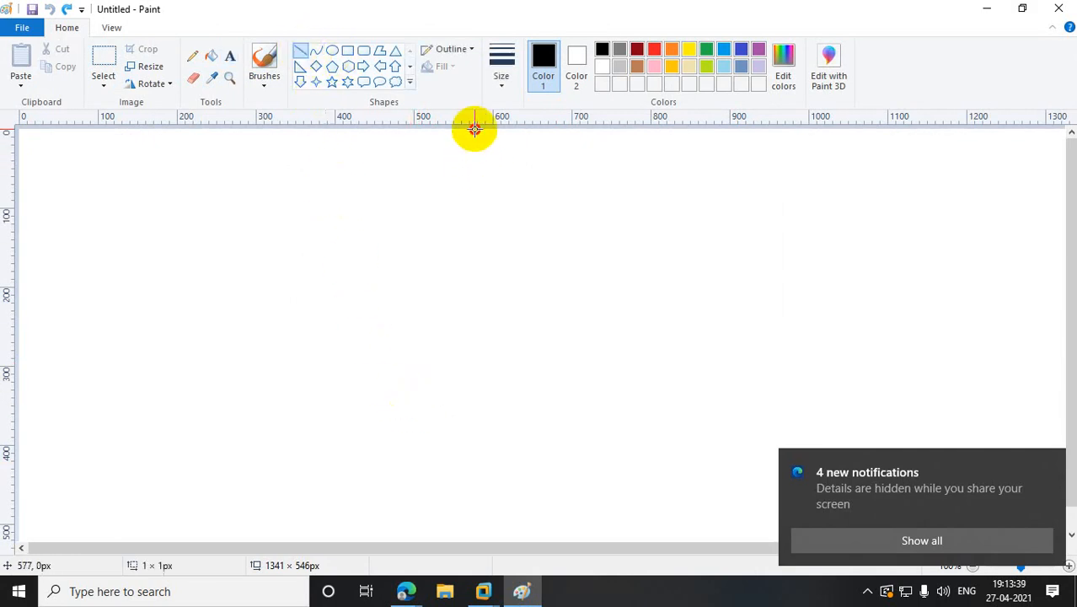
pyautogui.moveTo(474, 130); pyautogui.dragTo(486, 541)
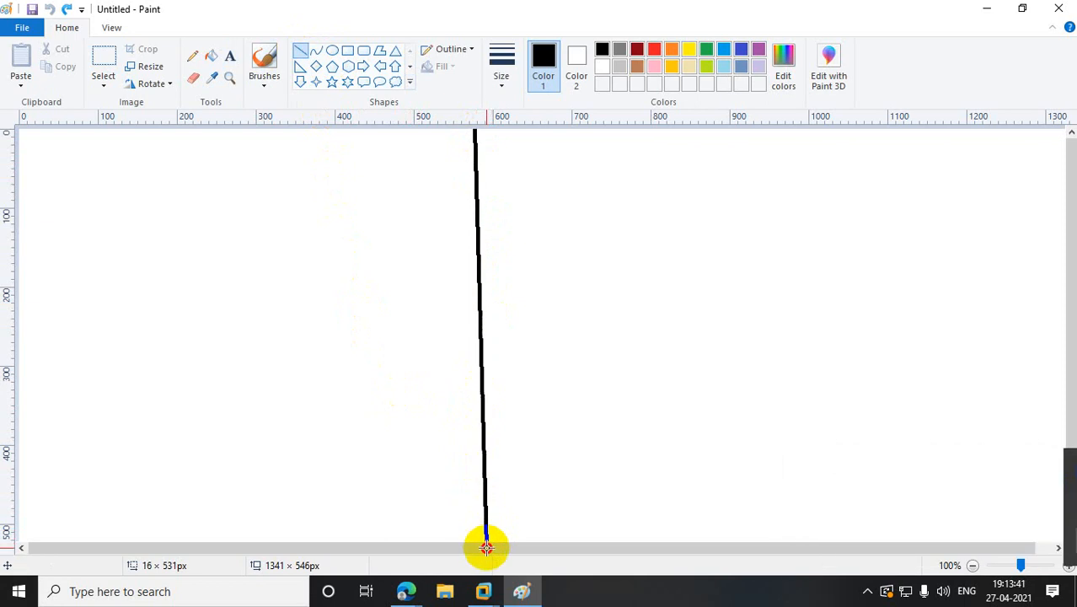
# - Add the heading 'Real Case Scenario' at the top left
pyautogui.click(230, 56)
pyautogui.moveTo(123, 137); pyautogui.dragTo(363, 166)
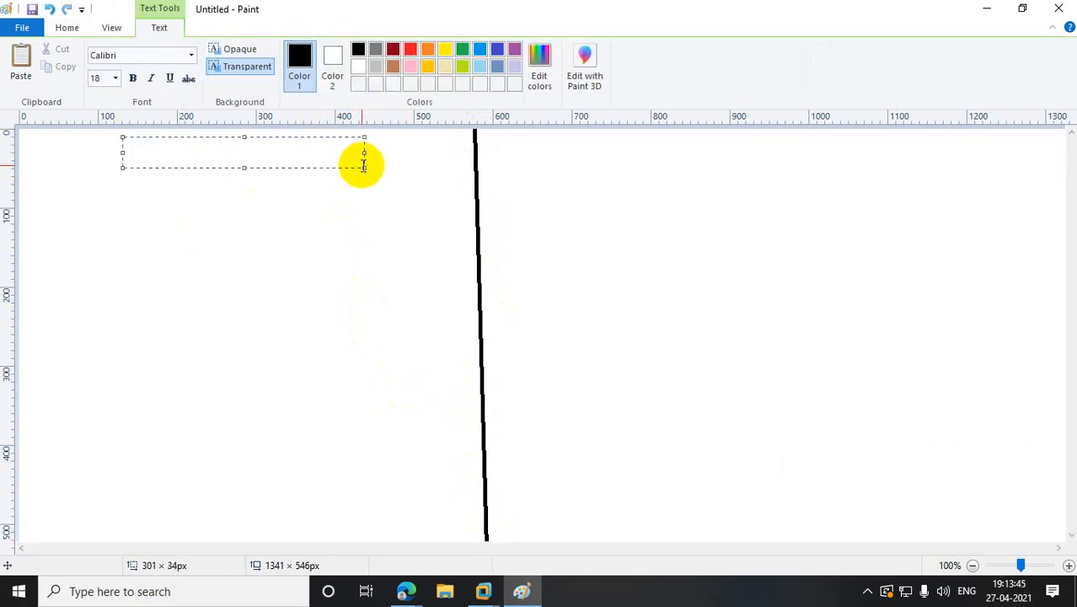
pyautogui.write('Real Case')
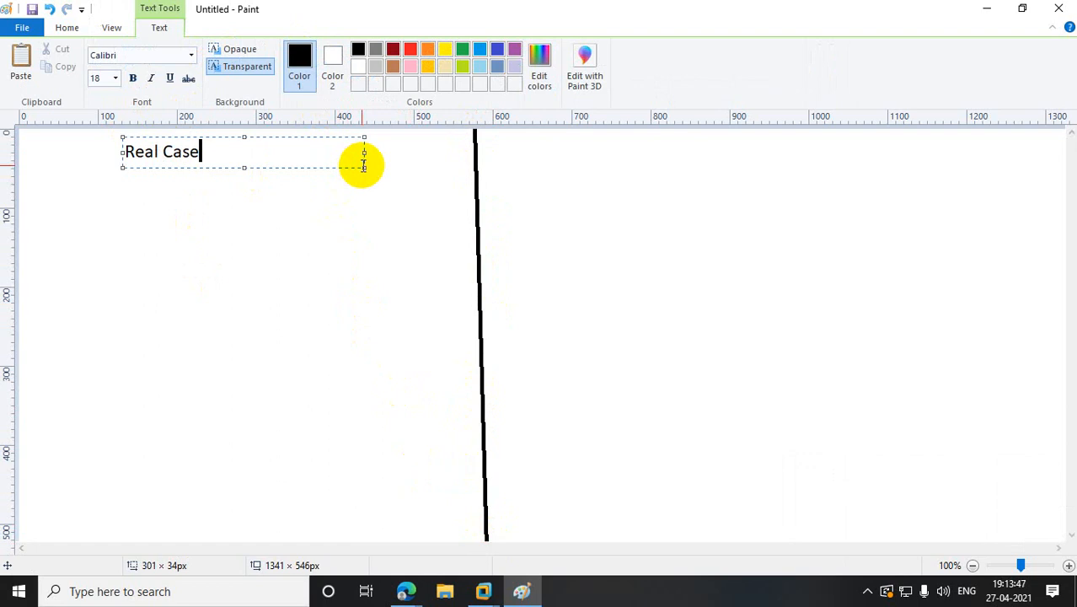
pyautogui.write(' Scenario')
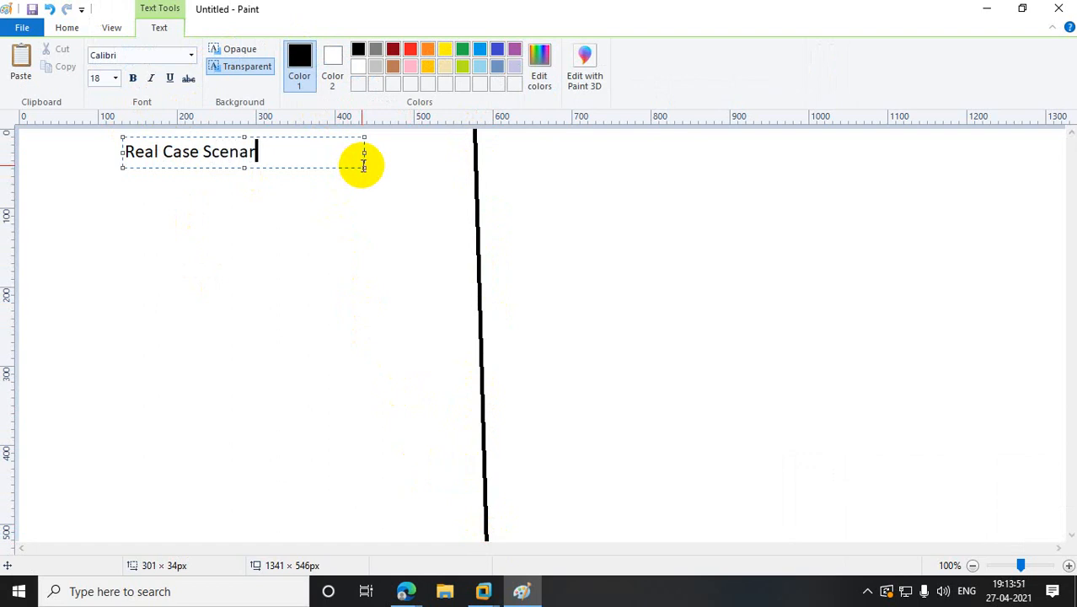
pyautogui.click(557, 169)
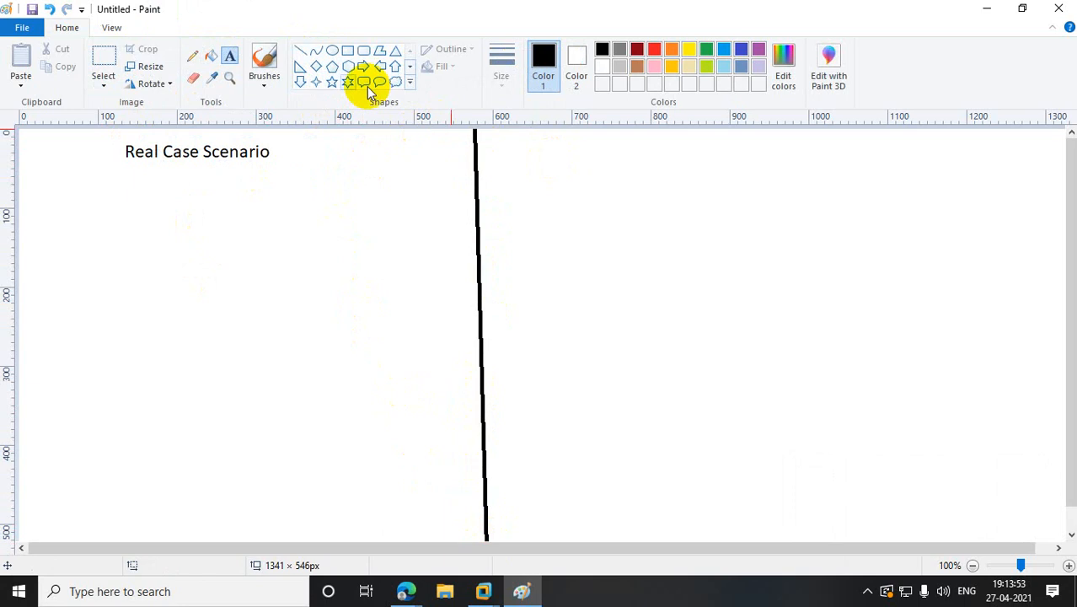
# - Add the heading 'Economic solution' at the top right
pyautogui.moveTo(572, 140); pyautogui.dragTo(891, 173)
pyautogui.write('E')
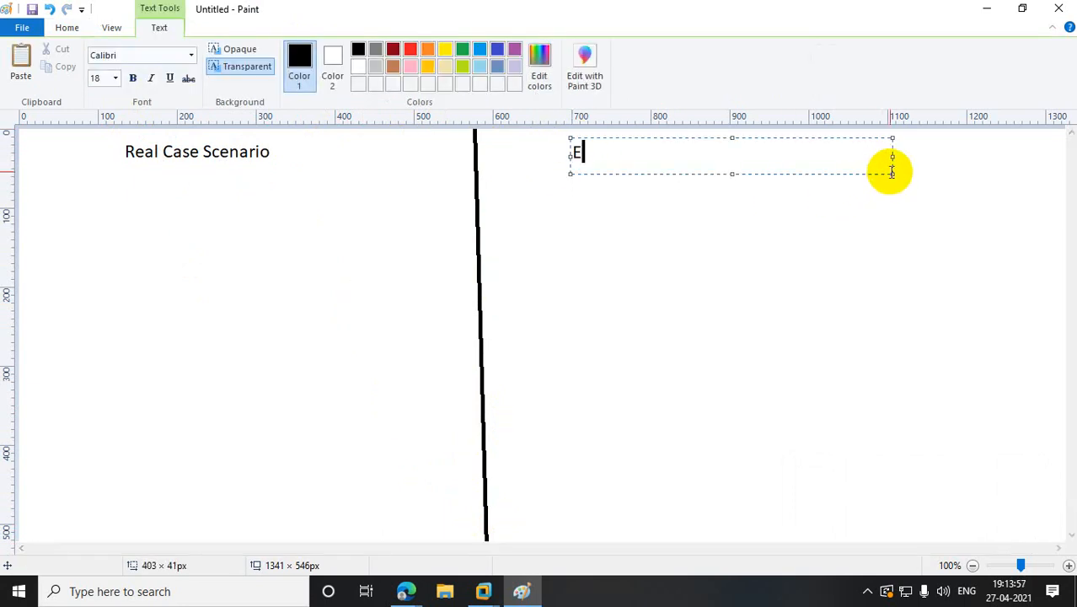
pyautogui.write('conomo')
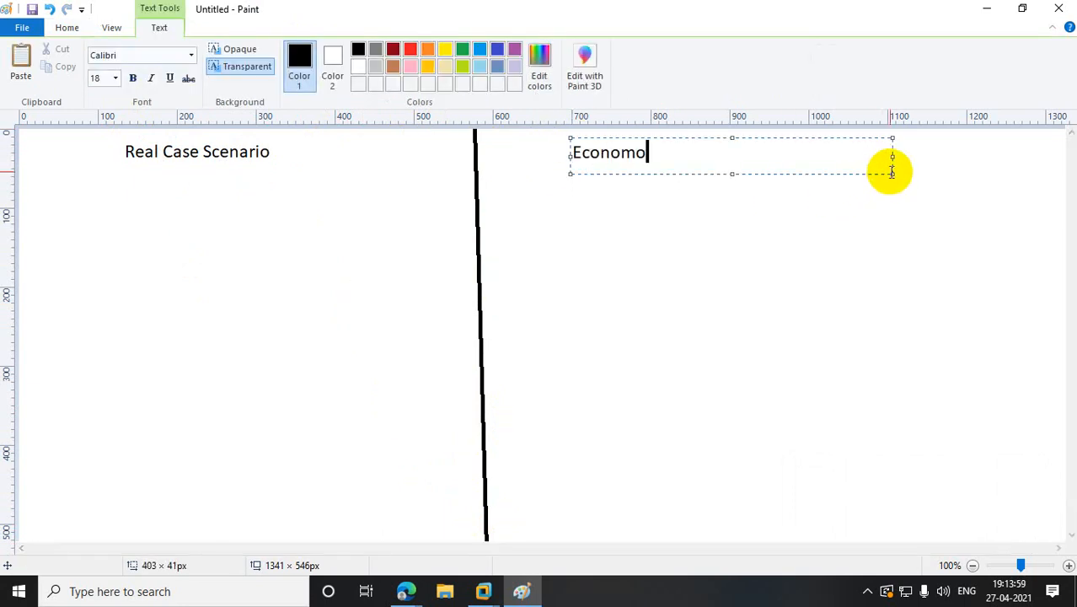
pyautogui.press('BackSpace')
pyautogui.press('BackSpace')
pyautogui.write('mic solution')
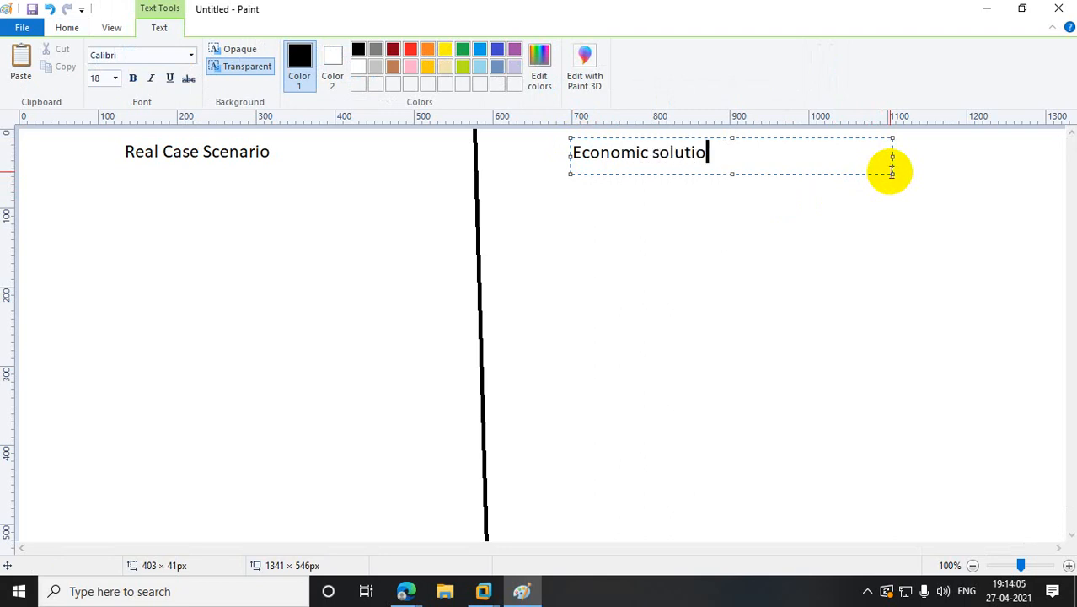
pyautogui.click(878, 240)
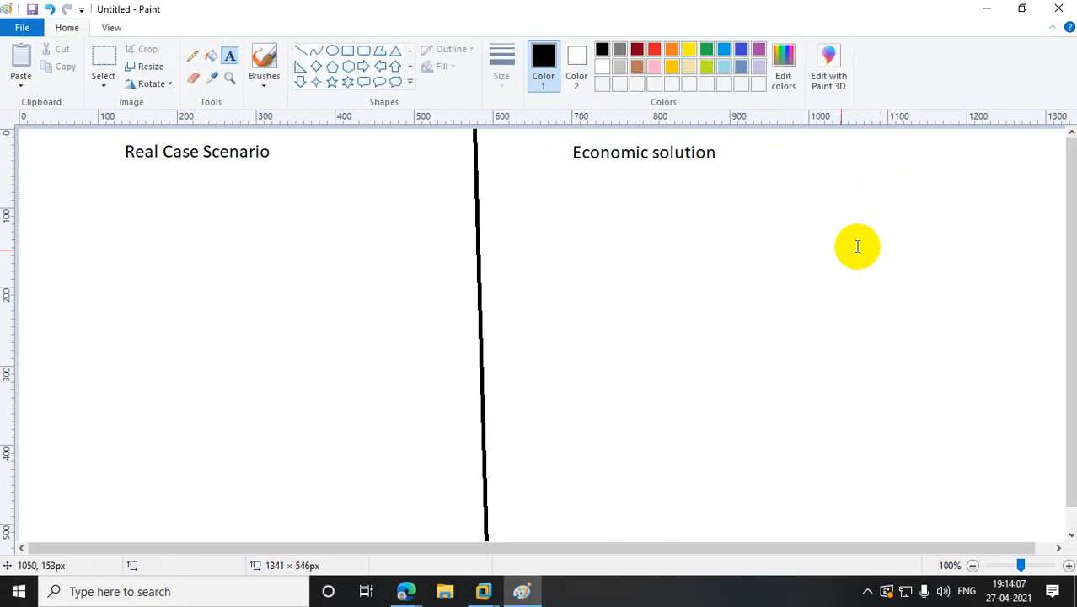
# - Draw a row of four rectangles under Real Case Scenario and link them with pencil lines
pyautogui.click(348, 51)
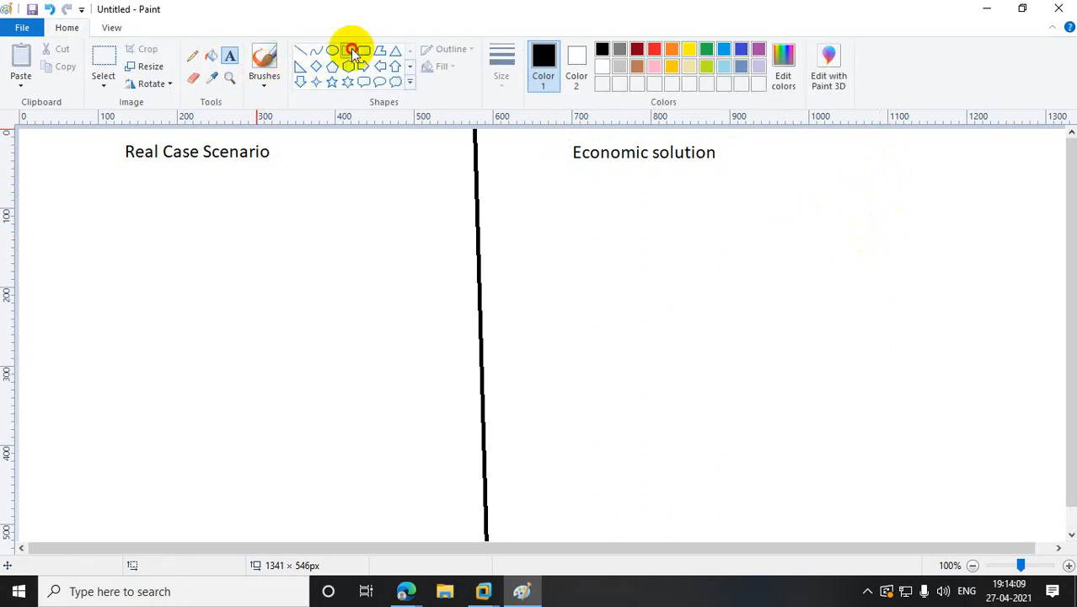
pyautogui.moveTo(40, 204); pyautogui.dragTo(106, 243)
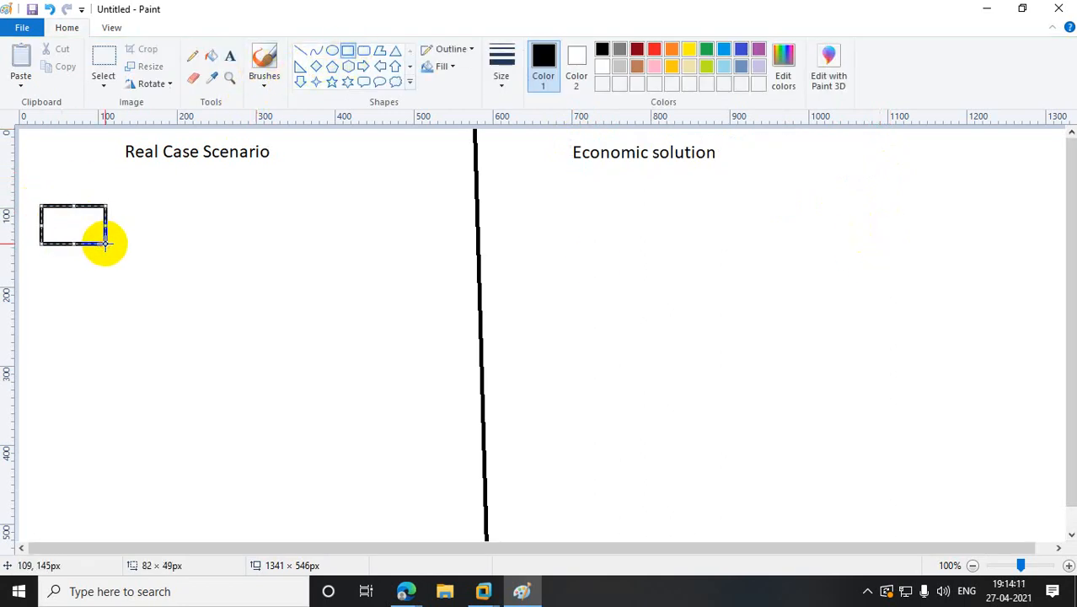
pyautogui.moveTo(142, 204); pyautogui.dragTo(202, 246)
pyautogui.moveTo(229, 199); pyautogui.dragTo(320, 246)
pyautogui.moveTo(348, 198); pyautogui.dragTo(438, 245)
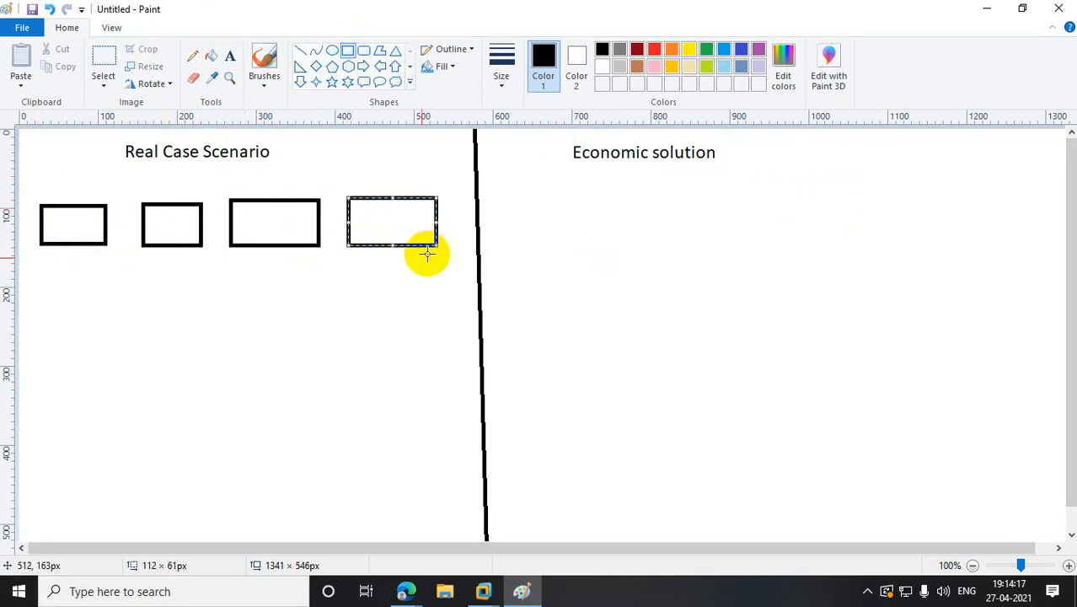
pyautogui.click(192, 55)
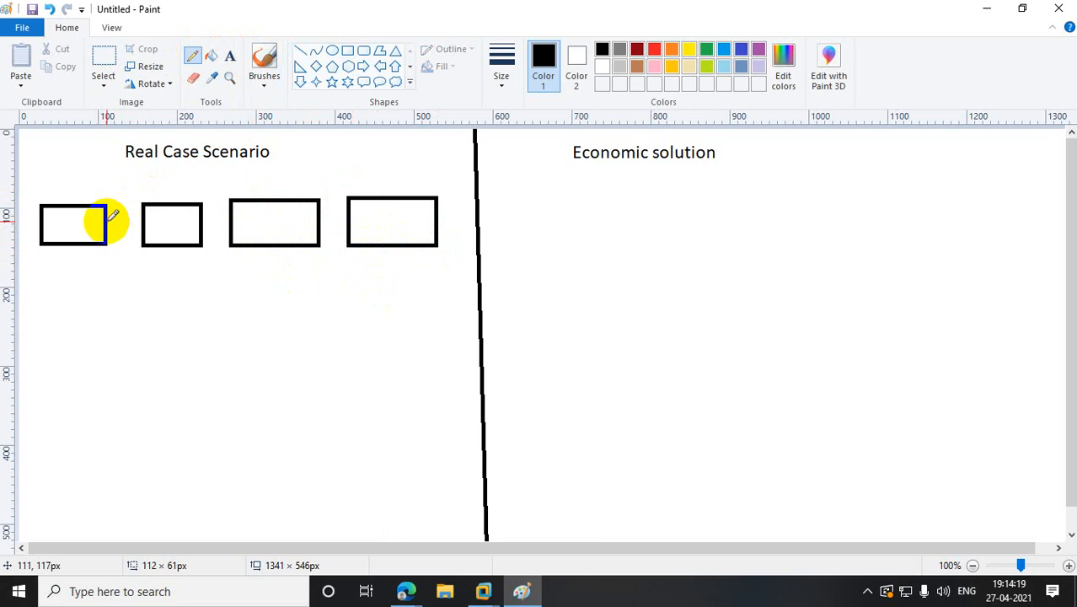
pyautogui.moveTo(110, 222); pyautogui.dragTo(239, 224)
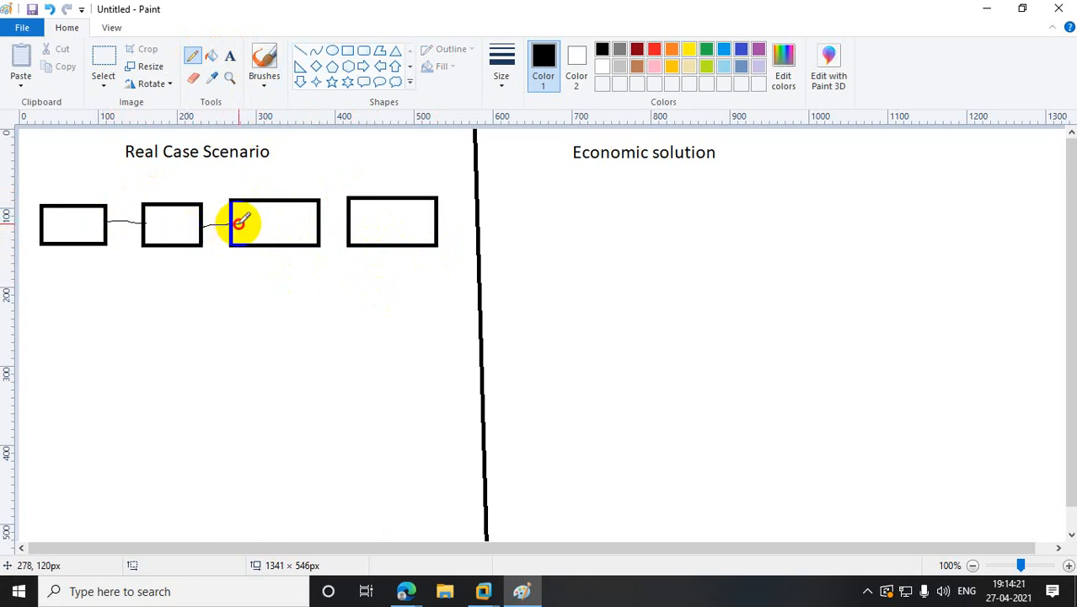
pyautogui.moveTo(316, 224); pyautogui.dragTo(375, 228)
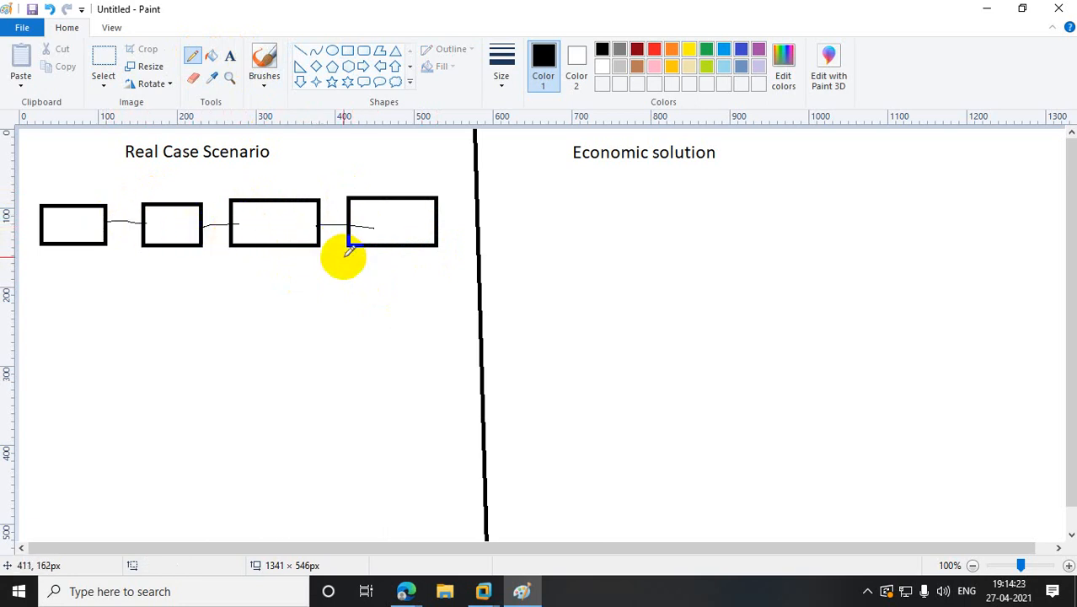
# - Place a four-point star inside each of the four boxes
pyautogui.click(316, 81)
pyautogui.moveTo(64, 215); pyautogui.dragTo(101, 238)
pyautogui.moveTo(154, 212); pyautogui.dragTo(192, 238)
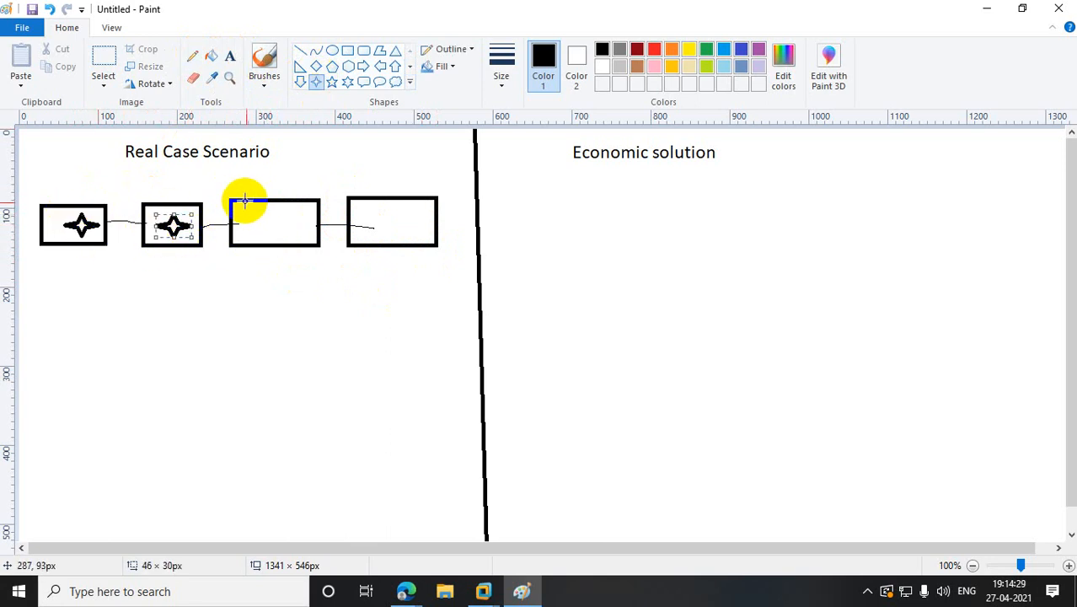
pyautogui.moveTo(249, 207); pyautogui.dragTo(285, 240)
pyautogui.moveTo(364, 205); pyautogui.dragTo(410, 234)
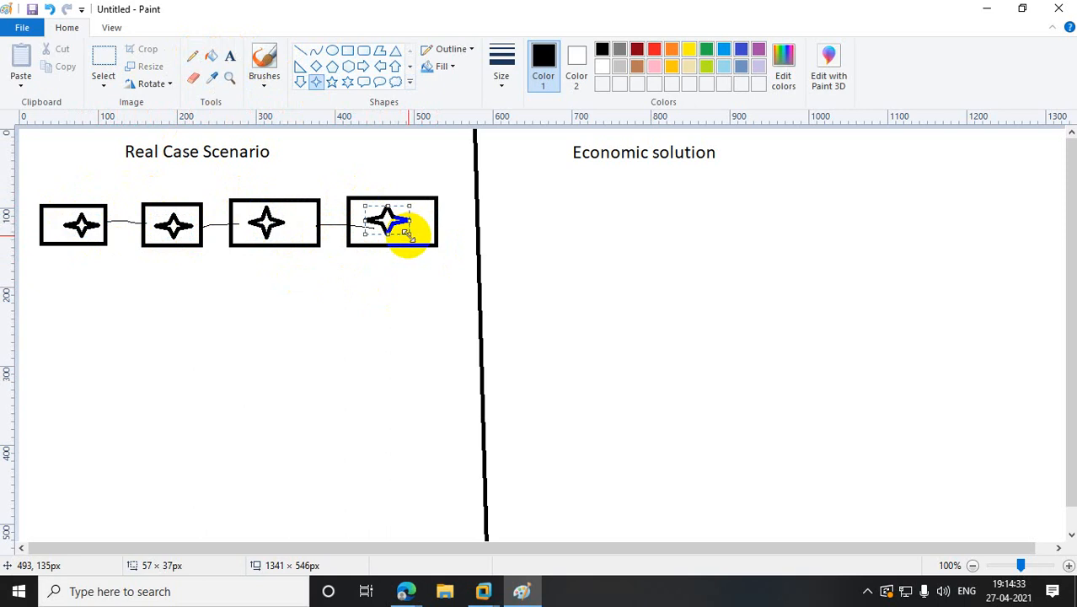
pyautogui.click(347, 65)
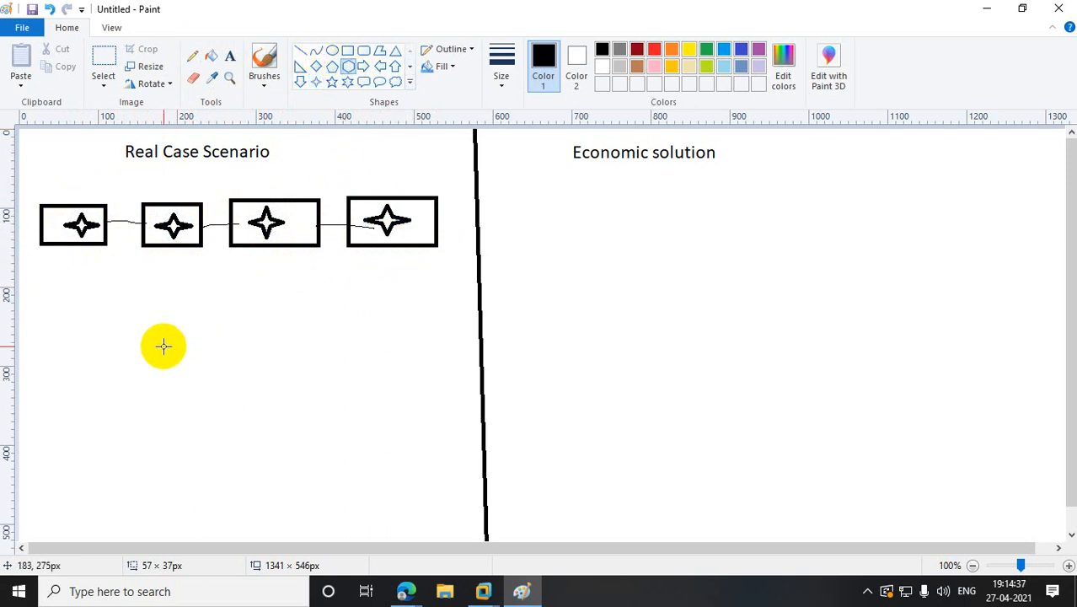
# - Draw a rounded callout below the boxes and connect each box to it with straight lines
pyautogui.click(364, 82)
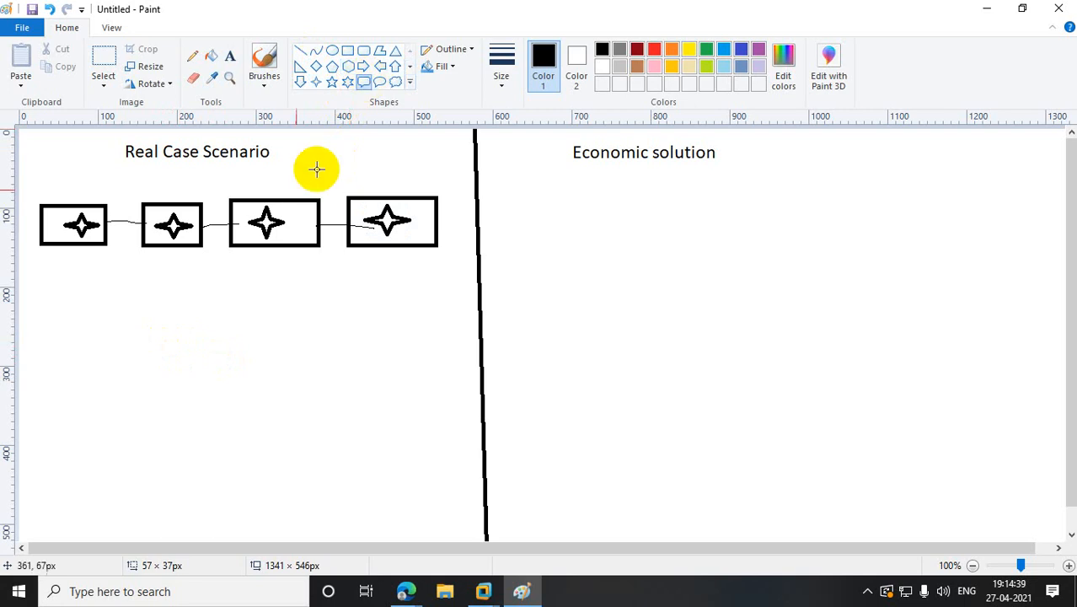
pyautogui.moveTo(158, 341); pyautogui.dragTo(272, 397)
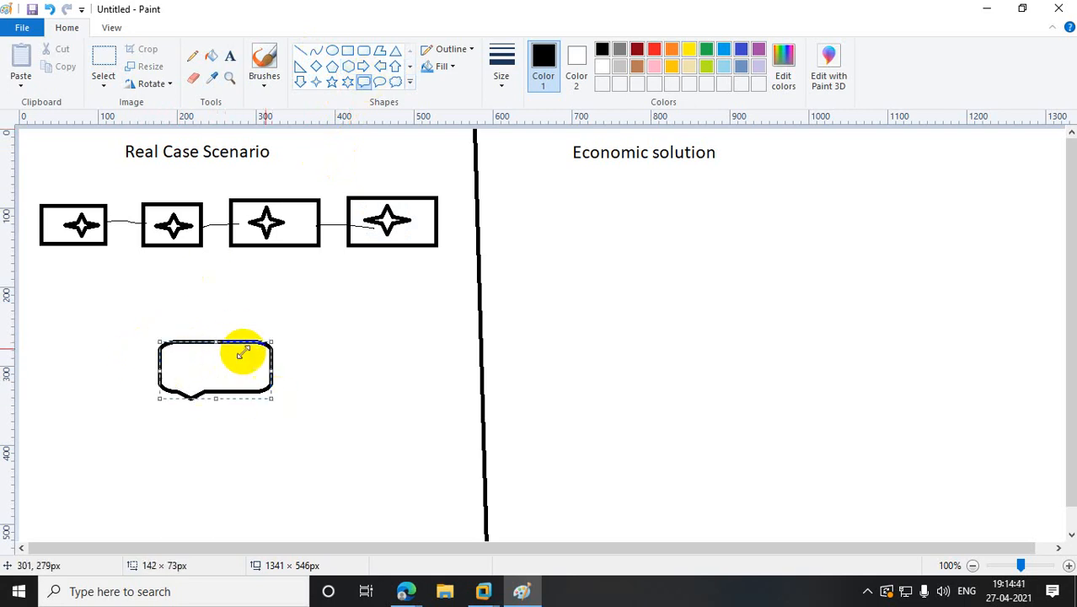
pyautogui.click(312, 348)
pyautogui.click(300, 52)
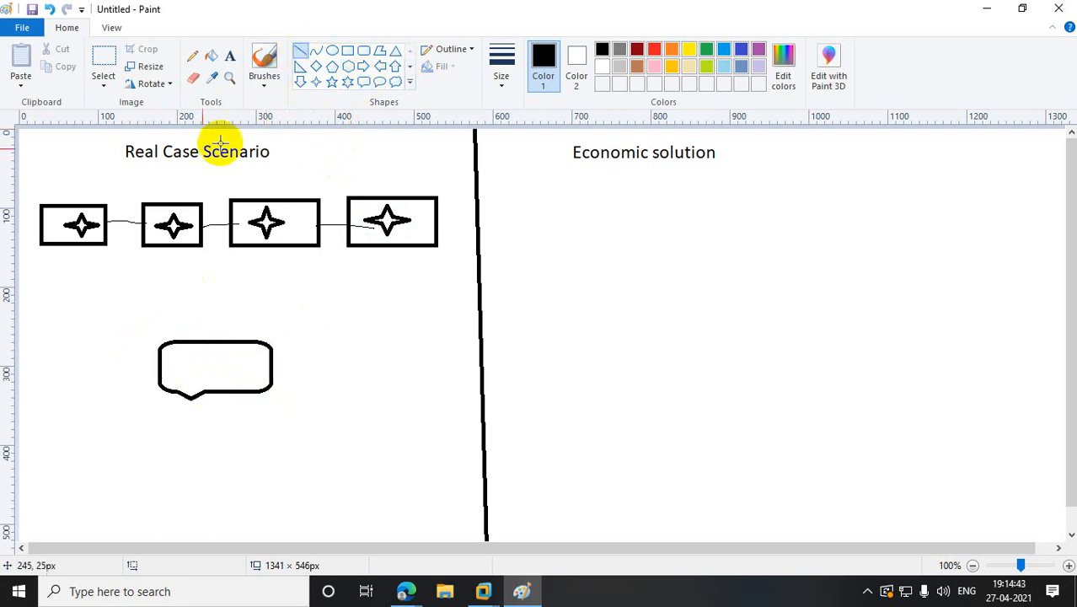
pyautogui.moveTo(105, 243); pyautogui.dragTo(173, 339)
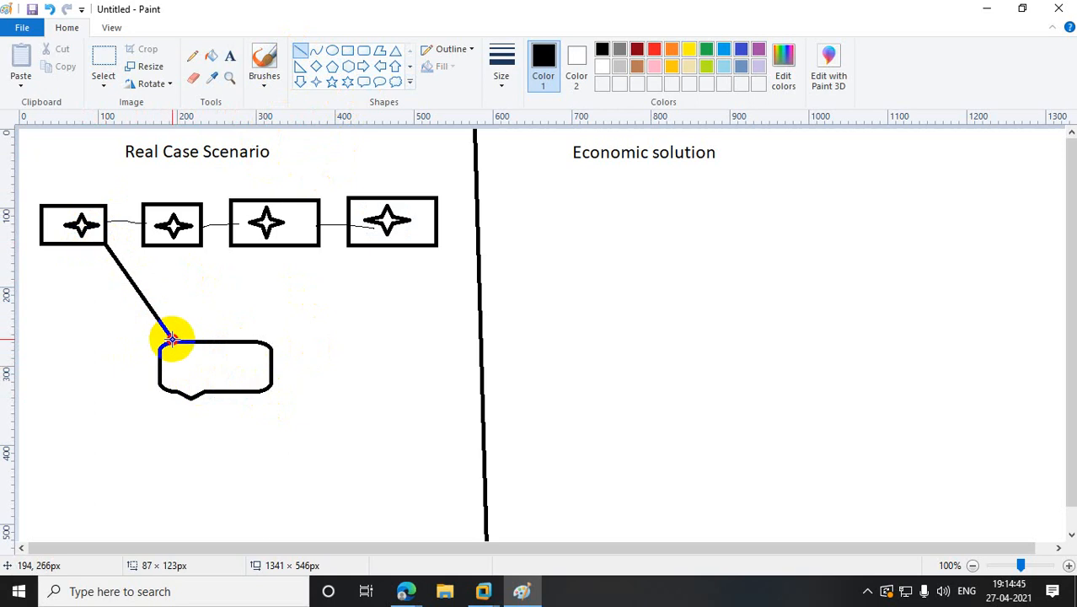
pyautogui.moveTo(199, 247); pyautogui.dragTo(205, 340)
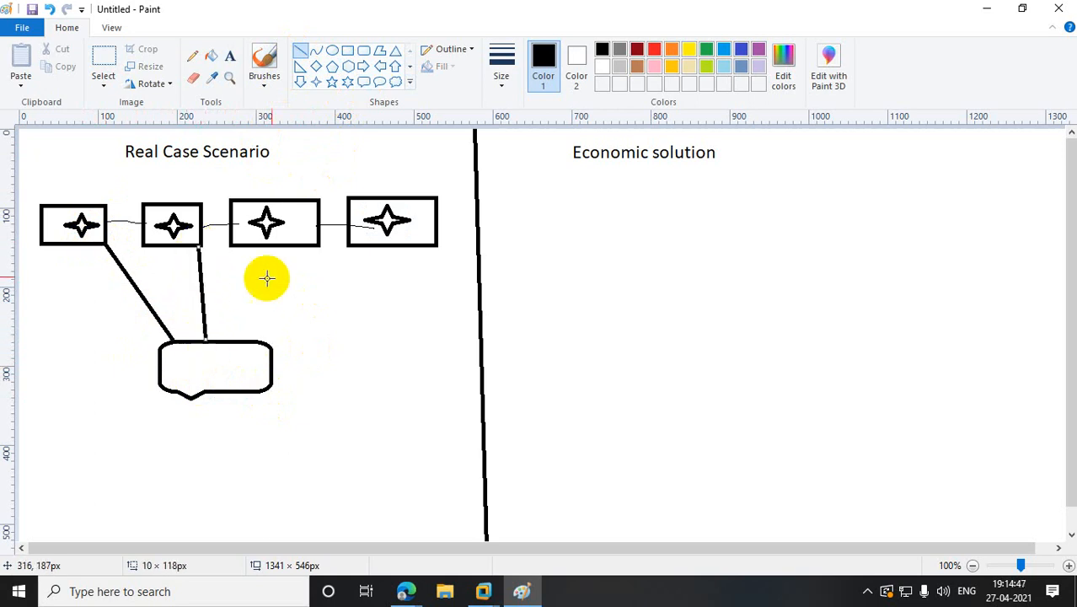
pyautogui.moveTo(288, 246); pyautogui.dragTo(229, 340)
pyautogui.moveTo(368, 244); pyautogui.dragTo(268, 345)
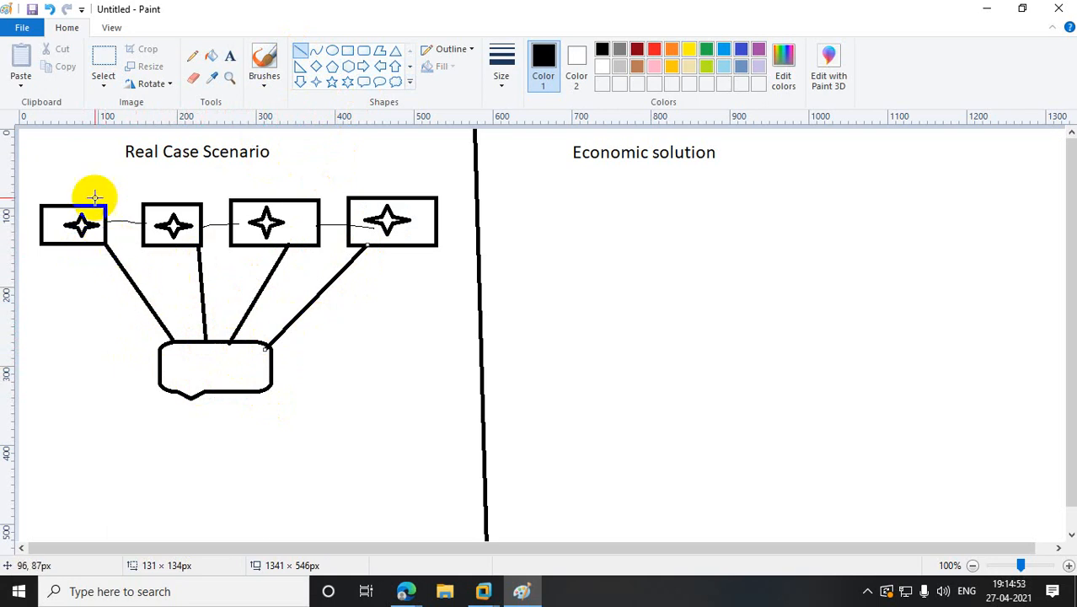
# - Pencil the numbers 1–4 above the four boxes
pyautogui.click(191, 56)
pyautogui.moveTo(75, 179); pyautogui.dragTo(80, 205)
pyautogui.moveTo(156, 180)
pyautogui.mouseDown()
pyautogui.moveTo(152, 208)
pyautogui.moveTo(225, 208)
pyautogui.mouseUp()
pyautogui.moveTo(229, 170); pyautogui.dragTo(252, 200)
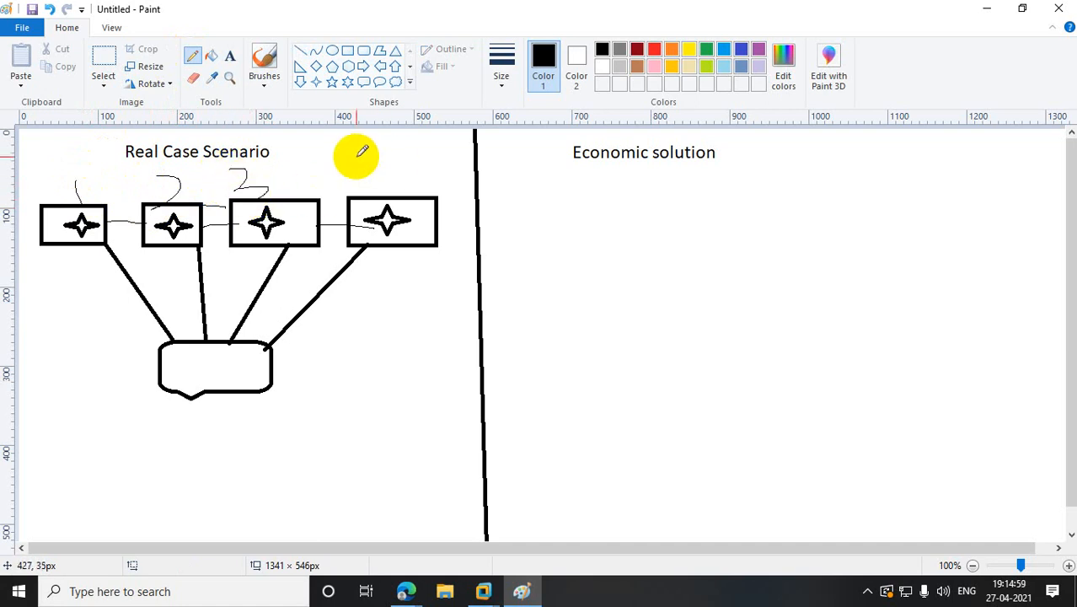
pyautogui.moveTo(359, 156); pyautogui.dragTo(392, 203)
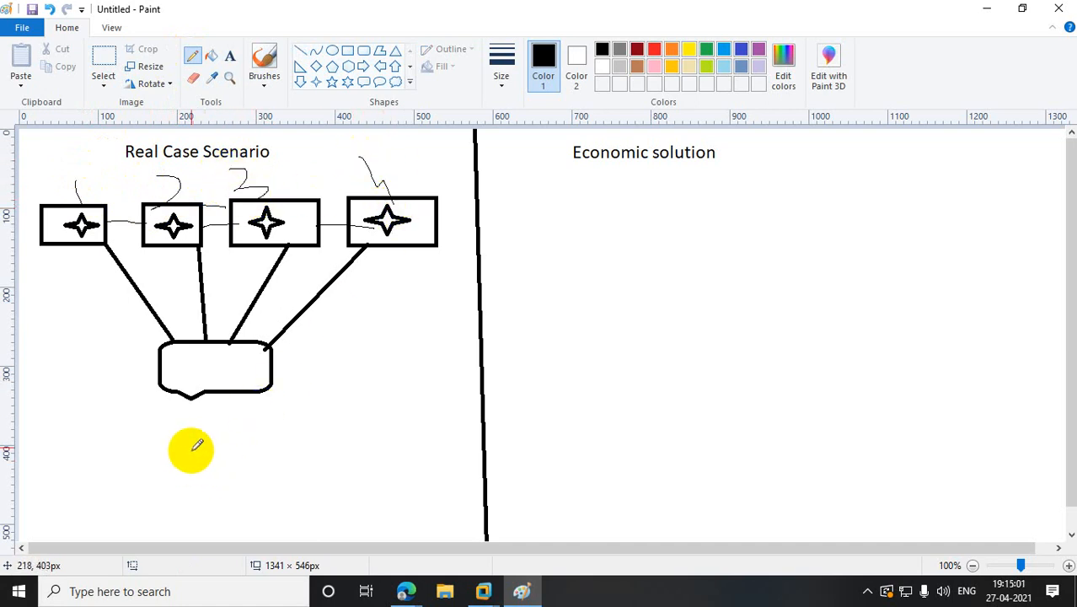
# - Draw a diamond below the callout and link them with a pencil line
pyautogui.click(316, 66)
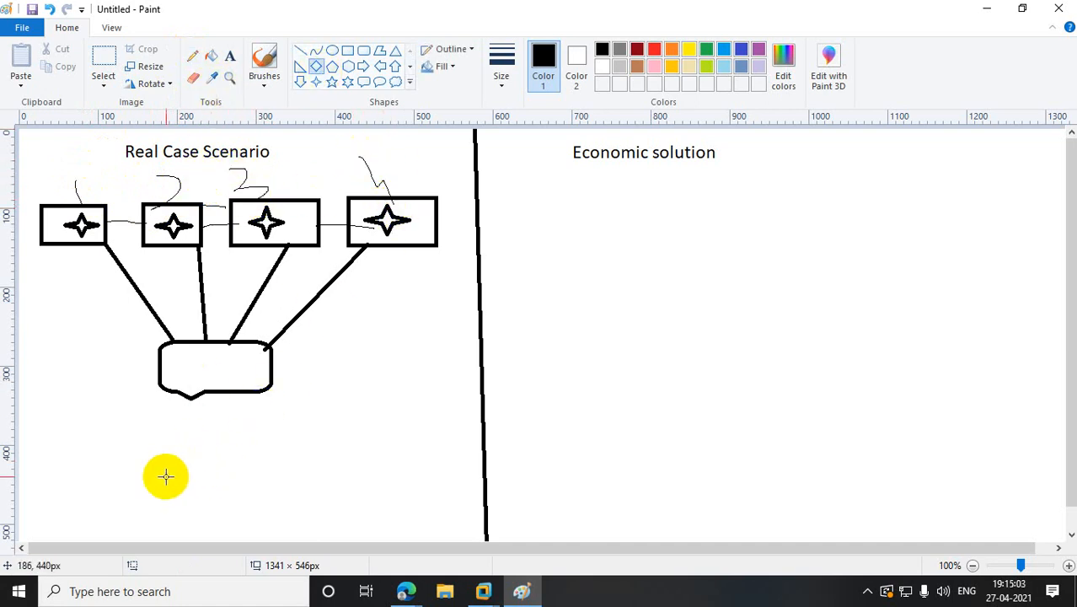
pyautogui.moveTo(165, 477); pyautogui.dragTo(250, 525)
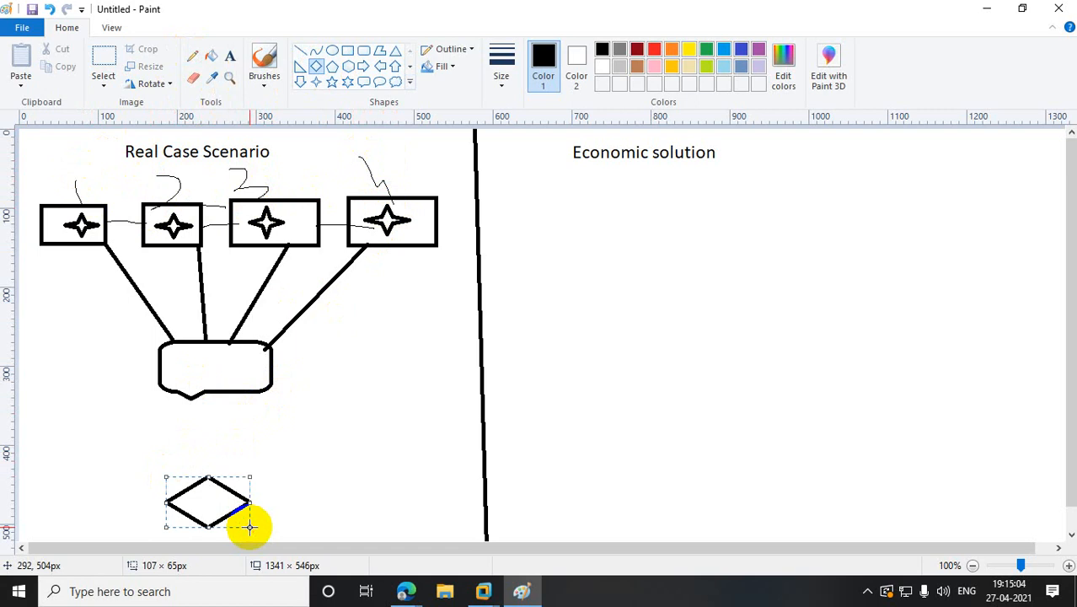
pyautogui.click(193, 55)
pyautogui.moveTo(203, 397); pyautogui.dragTo(208, 478)
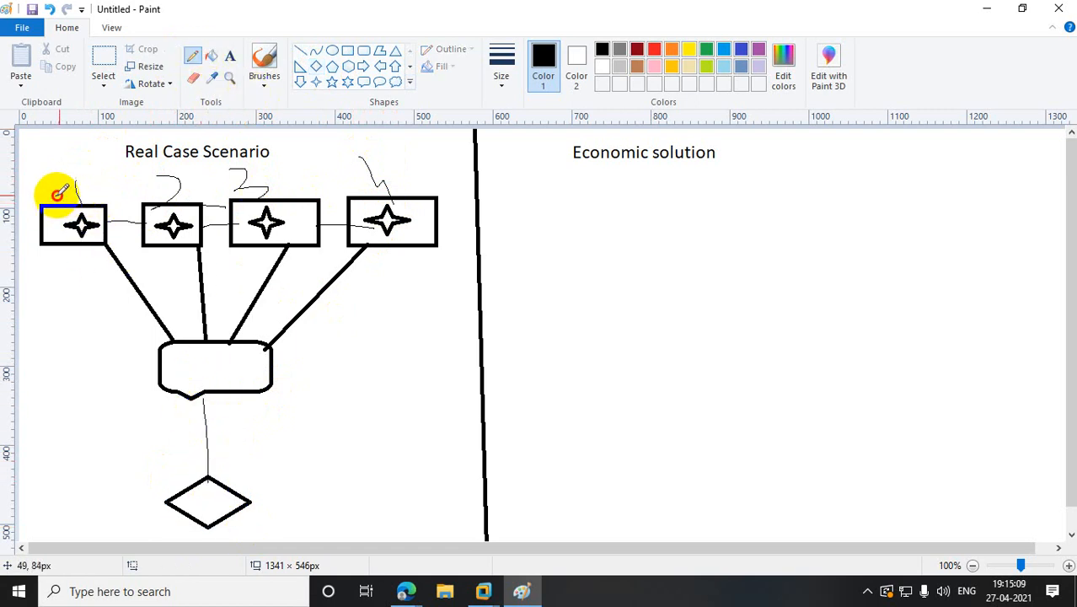
# - Touch up the first two number marks and draw a tall box under Economic solution
pyautogui.moveTo(61, 200)
pyautogui.mouseDown()
pyautogui.moveTo(96, 177)
pyautogui.moveTo(93, 208)
pyautogui.mouseUp()
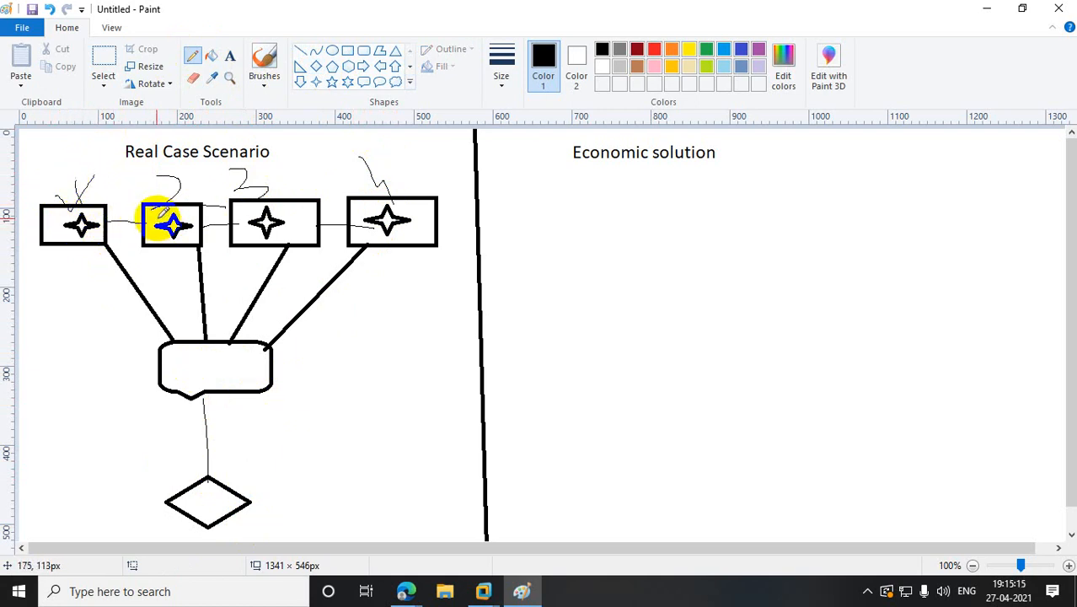
pyautogui.moveTo(149, 216); pyautogui.dragTo(183, 183)
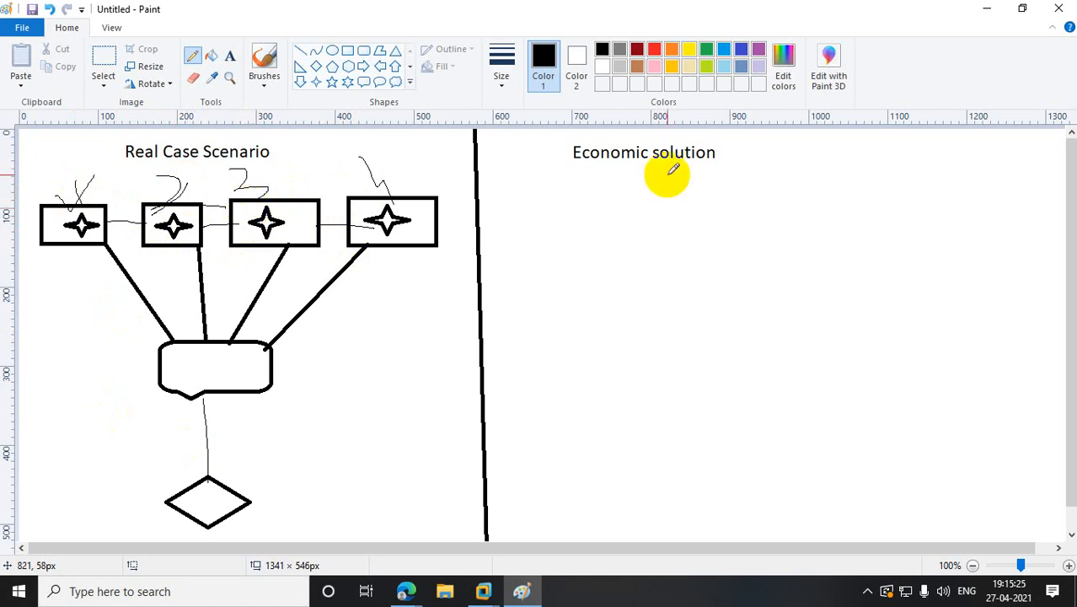
pyautogui.click(347, 51)
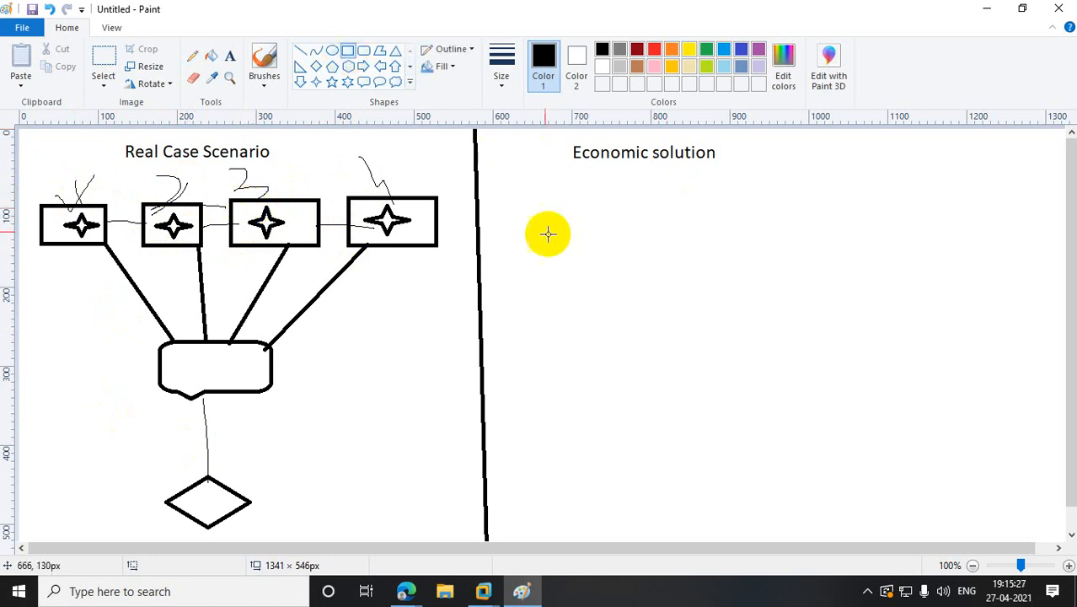
pyautogui.moveTo(539, 207); pyautogui.dragTo(580, 343)
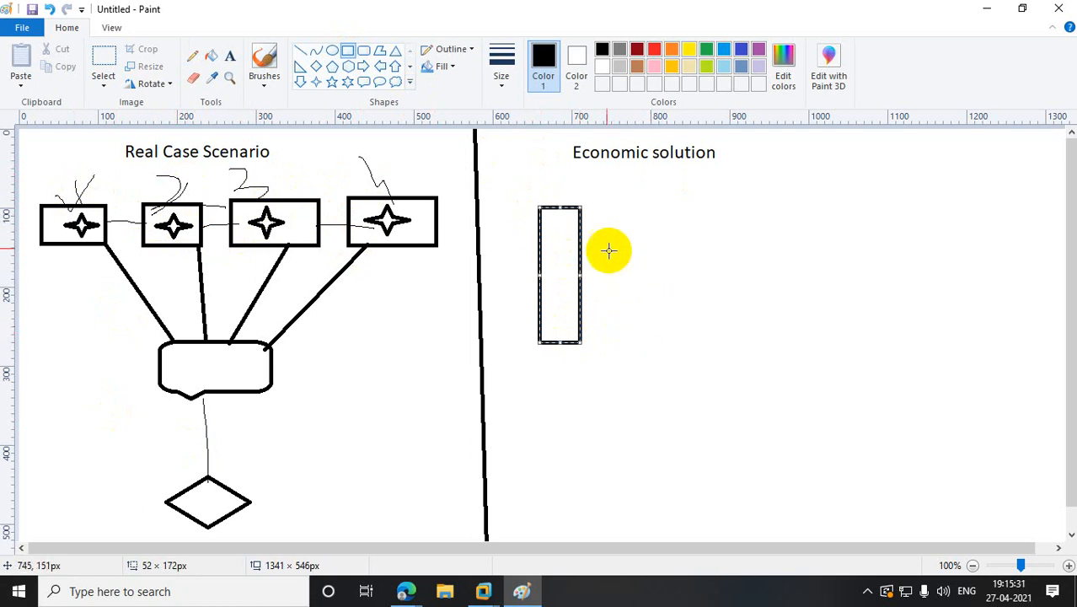
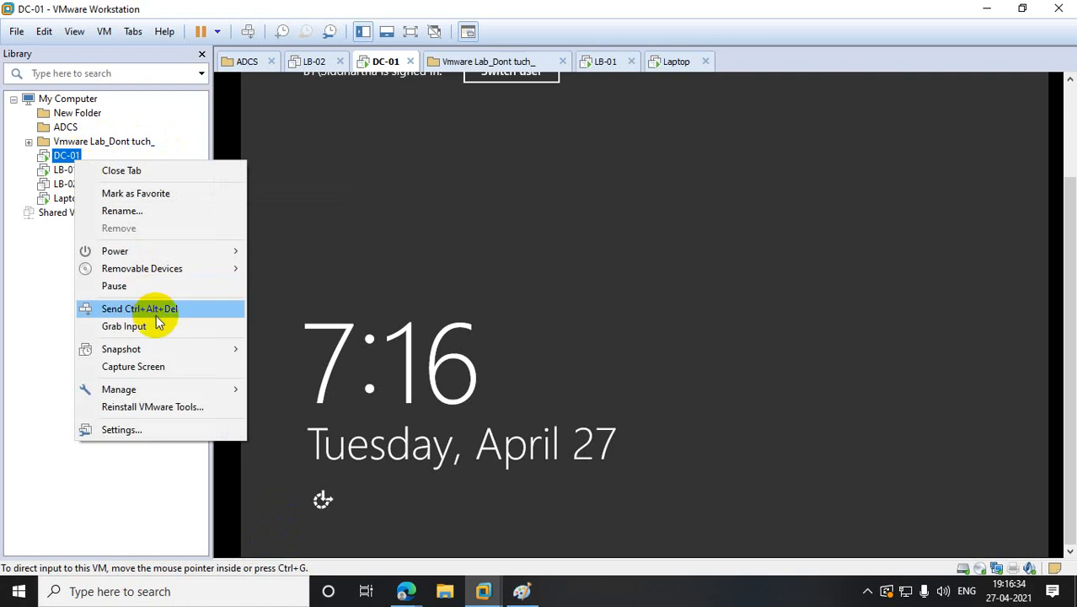
# - Send Ctrl+Alt+Del to DC-01 and choose to sign in as Other user
pyautogui.click(629, 168)
pyautogui.click(401, 109)
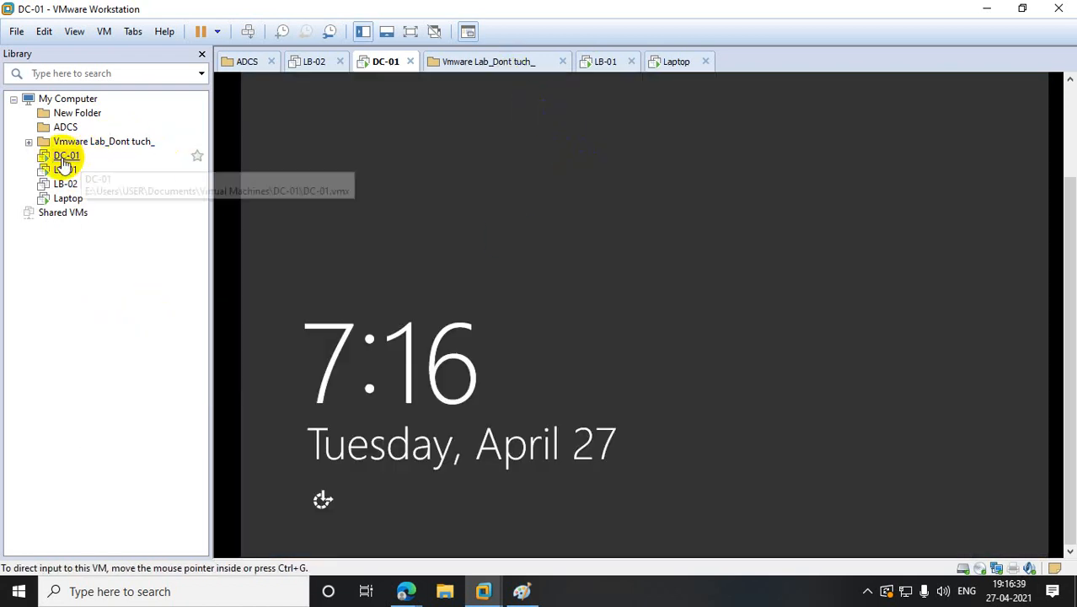
pyautogui.rightClick(63, 160)
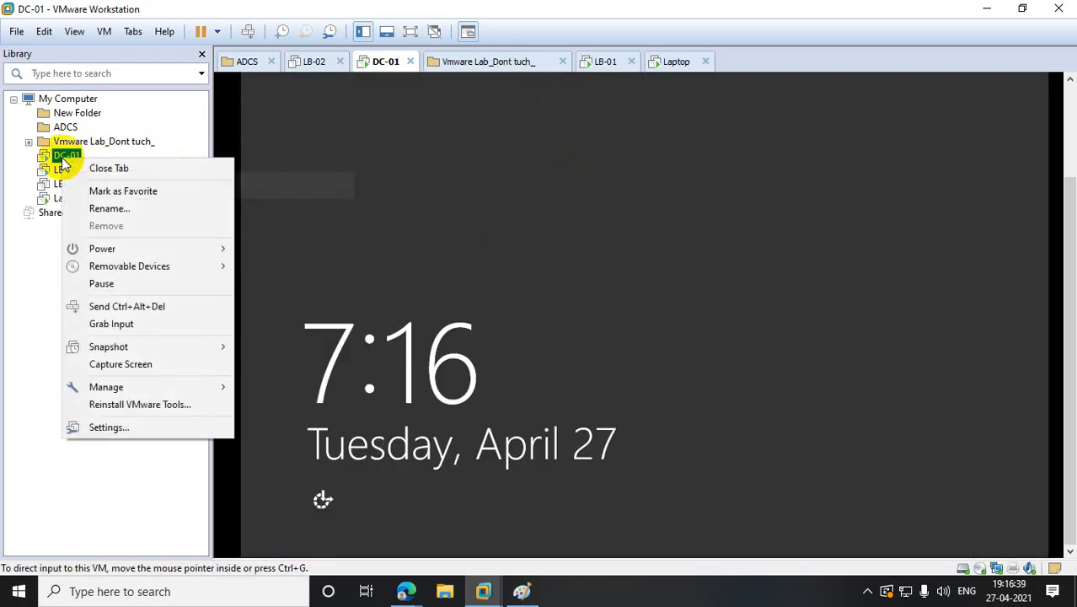
pyautogui.click(153, 305)
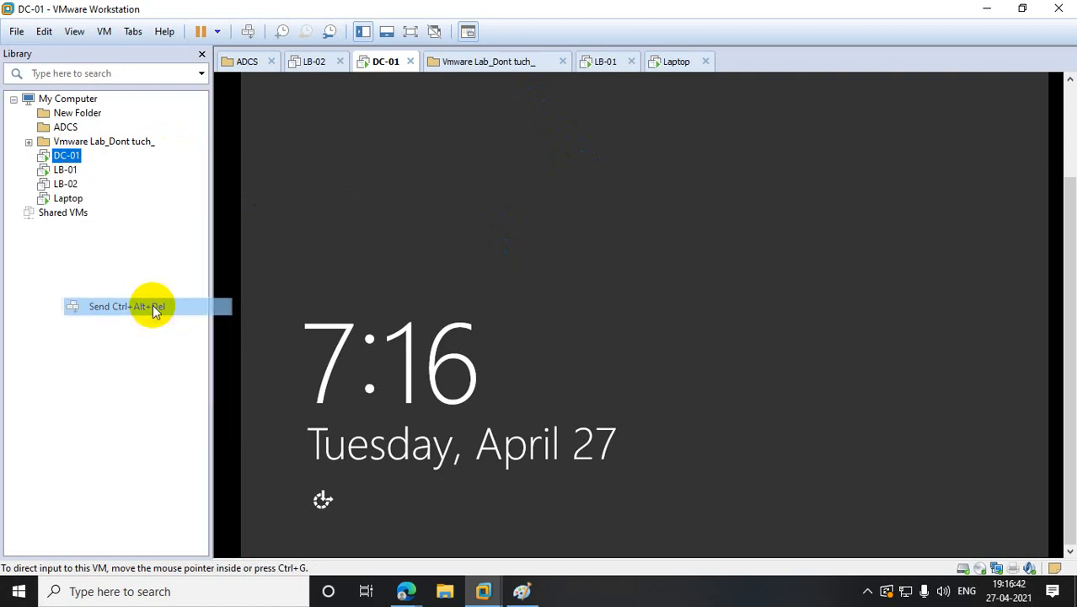
pyautogui.click(684, 202)
# - Enter the Administrator user name and password and submit the sign-in
pyautogui.click(633, 146)
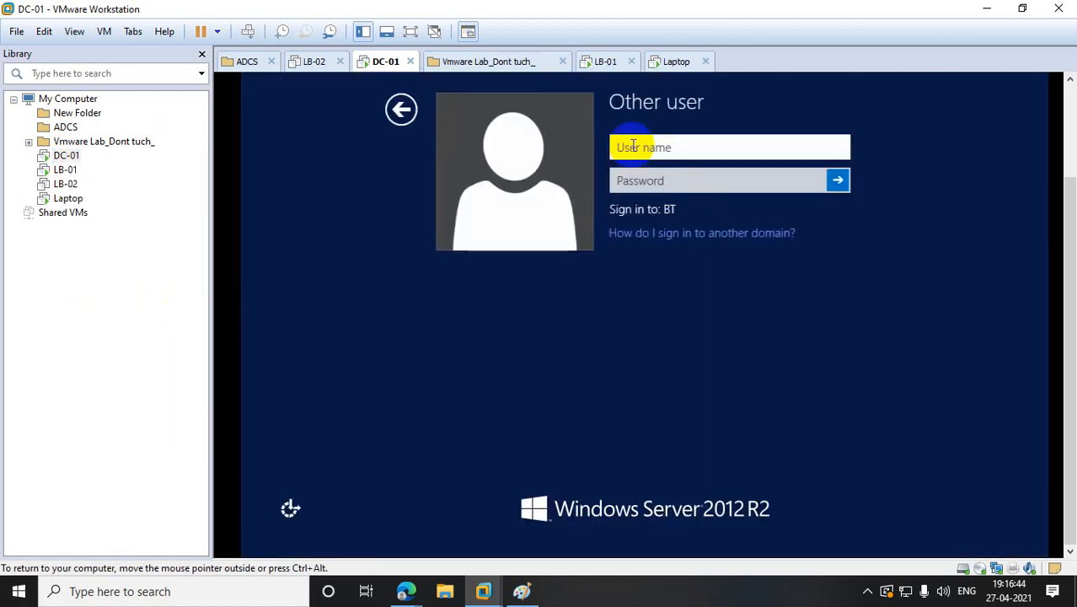
pyautogui.write('sidh')
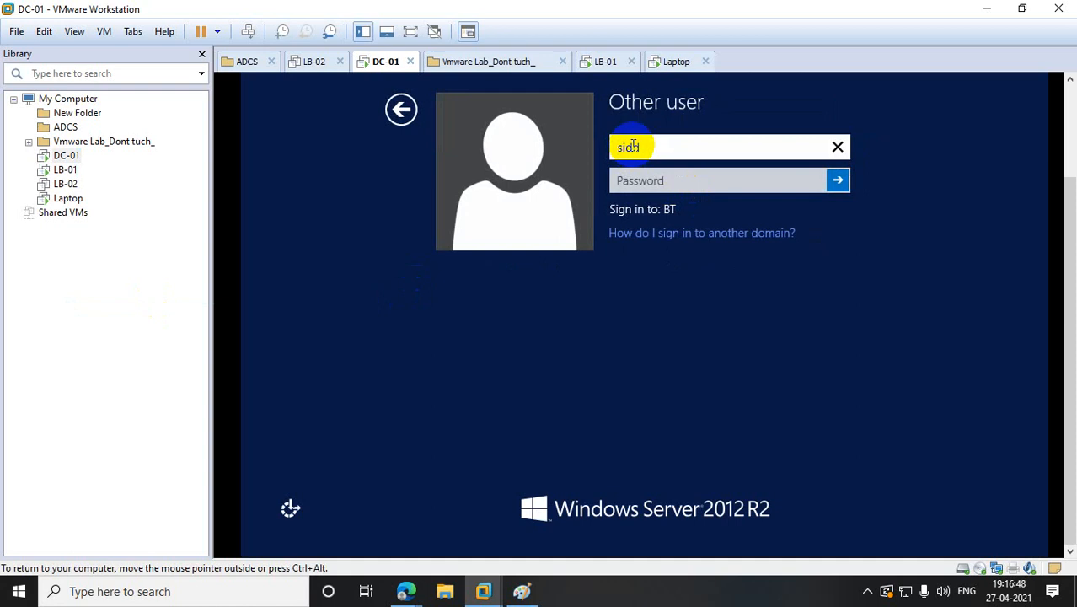
pyautogui.press('BackSpace')
pyautogui.press('BackSpace')
pyautogui.write('Ad')
pyautogui.press('Tab')
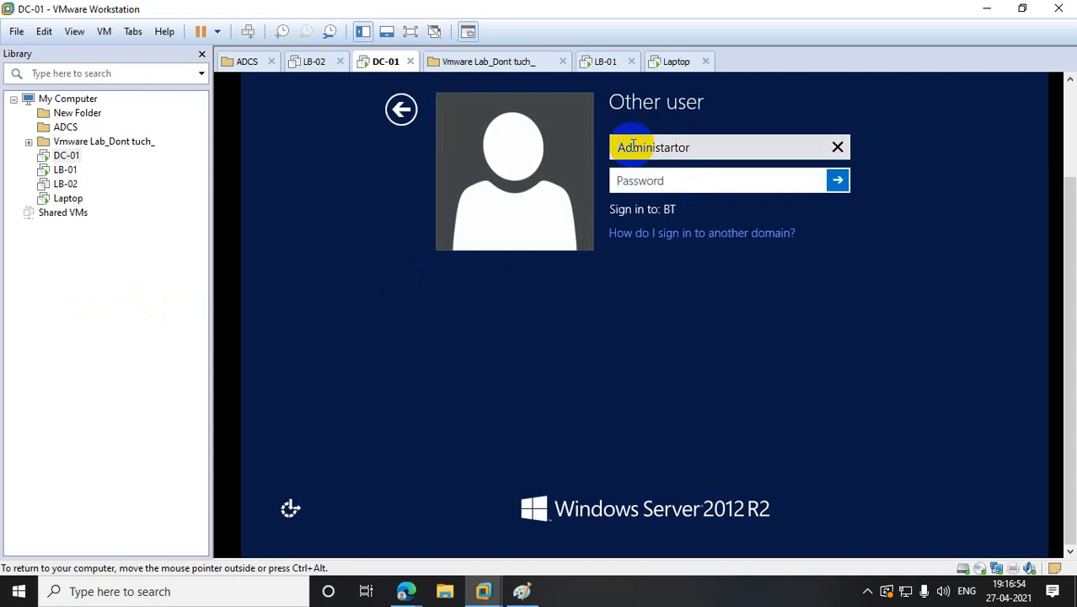
pyautogui.write('••')
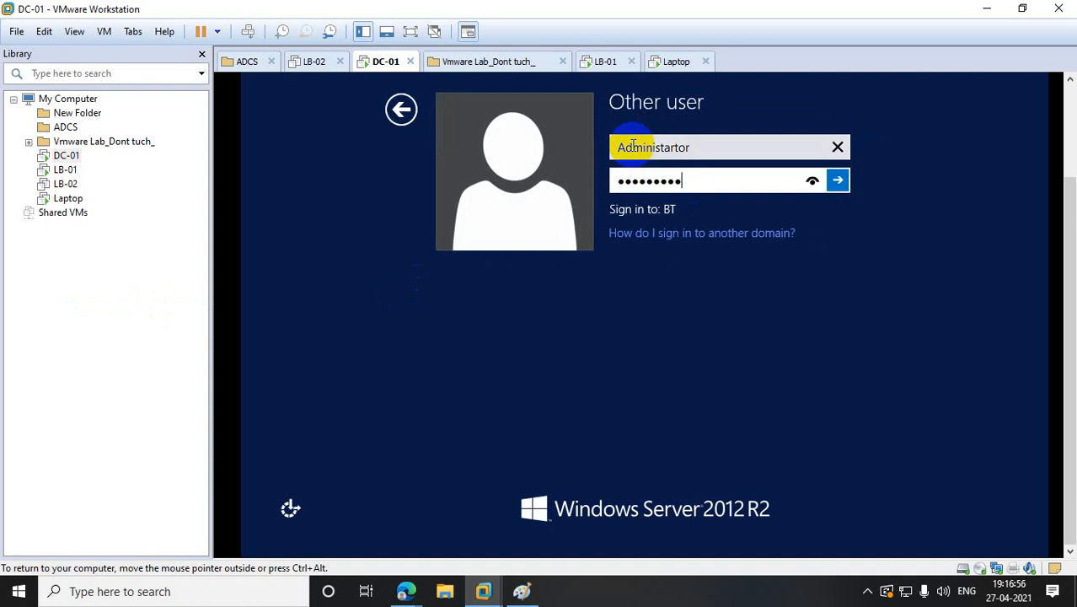
pyautogui.press('Return')
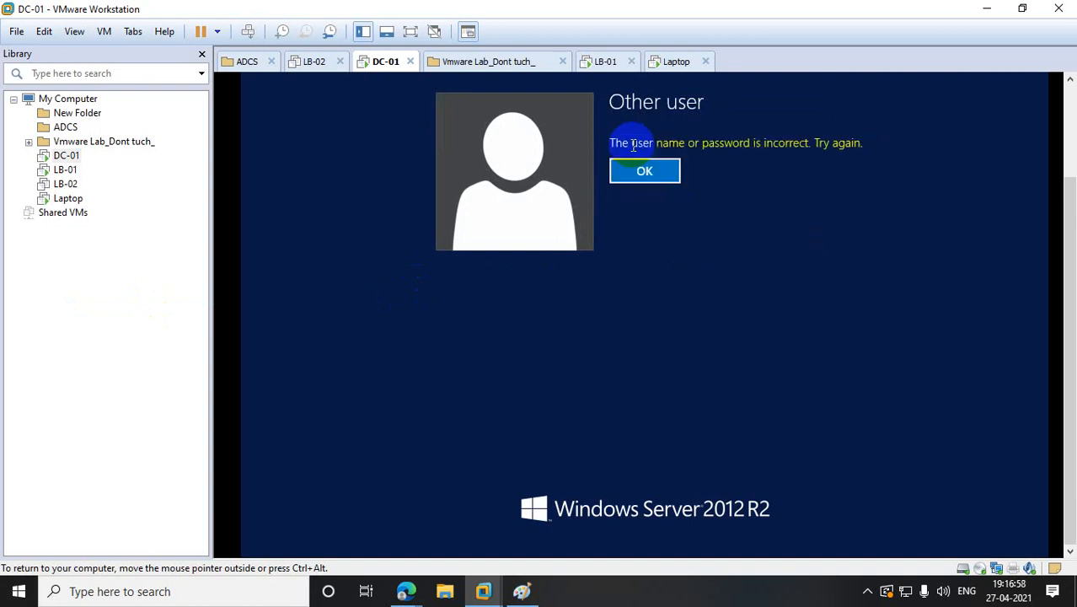
# - Dismiss the sign-in error, correct the user name to Administrator, re-enter the password and sign in
pyautogui.click(657, 173)
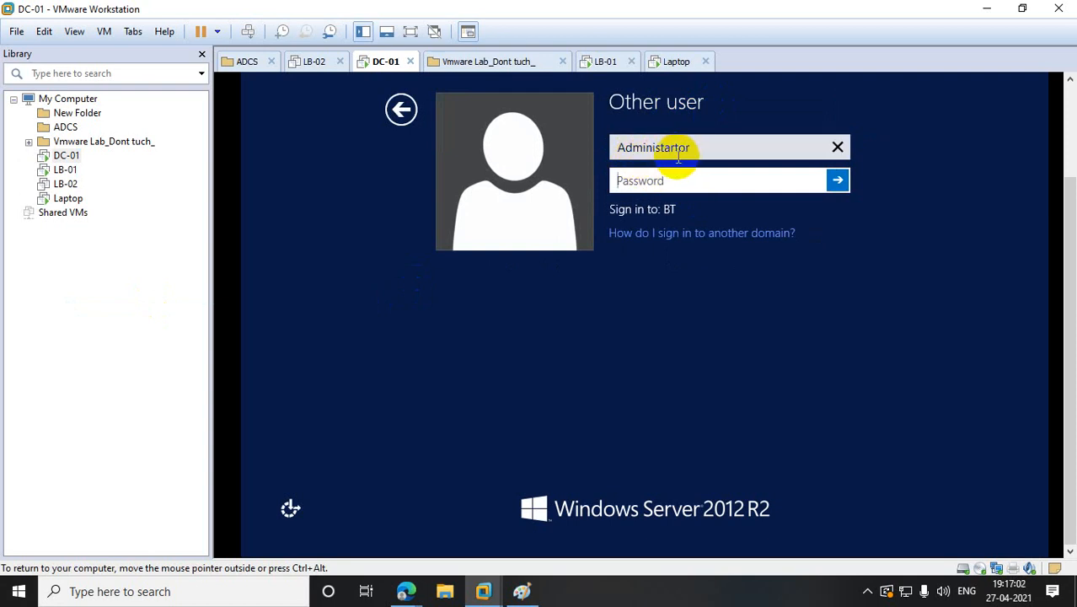
pyautogui.click(666, 155)
pyautogui.press('BackSpace')
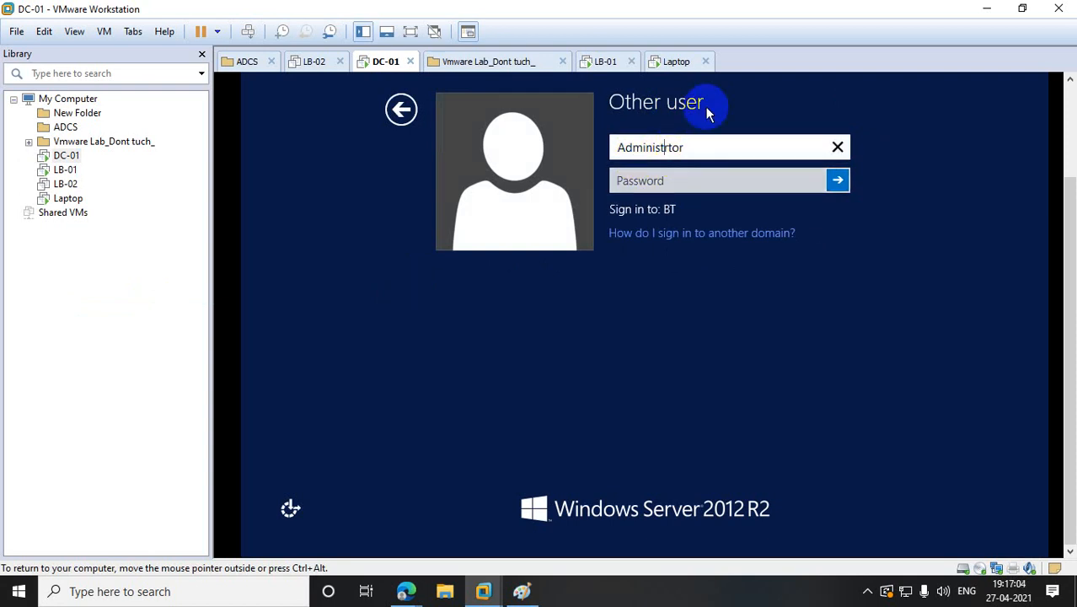
pyautogui.write('a')
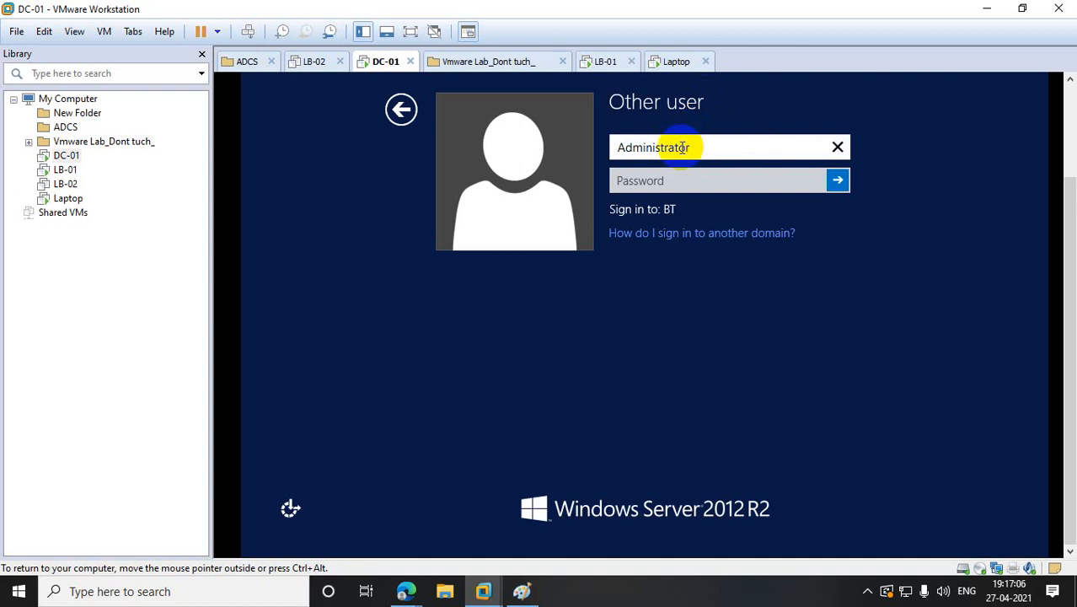
pyautogui.click(686, 179)
pyautogui.write('P')
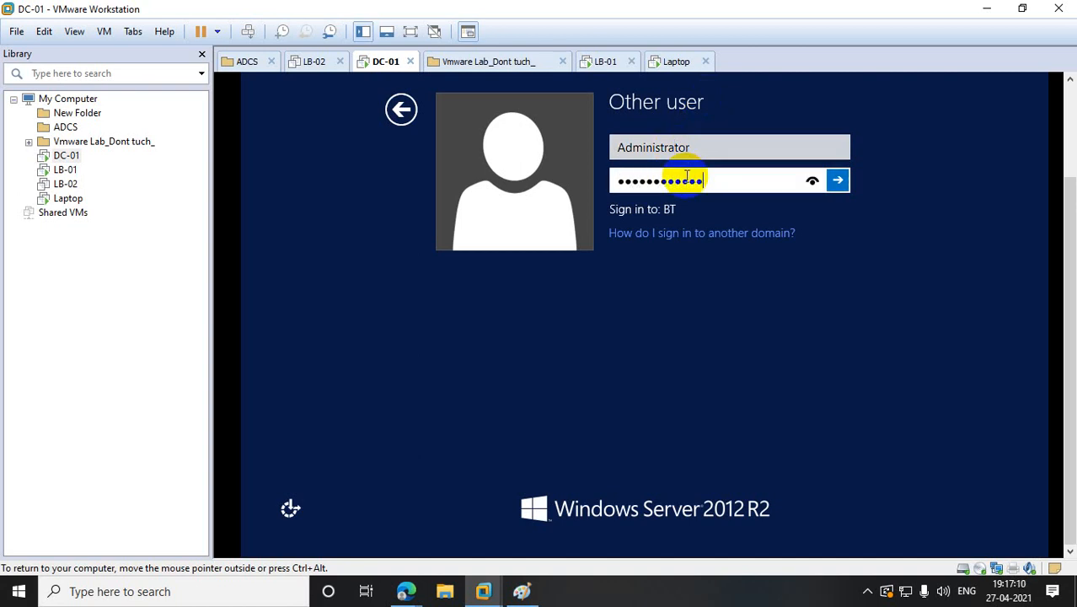
pyautogui.press('Return')
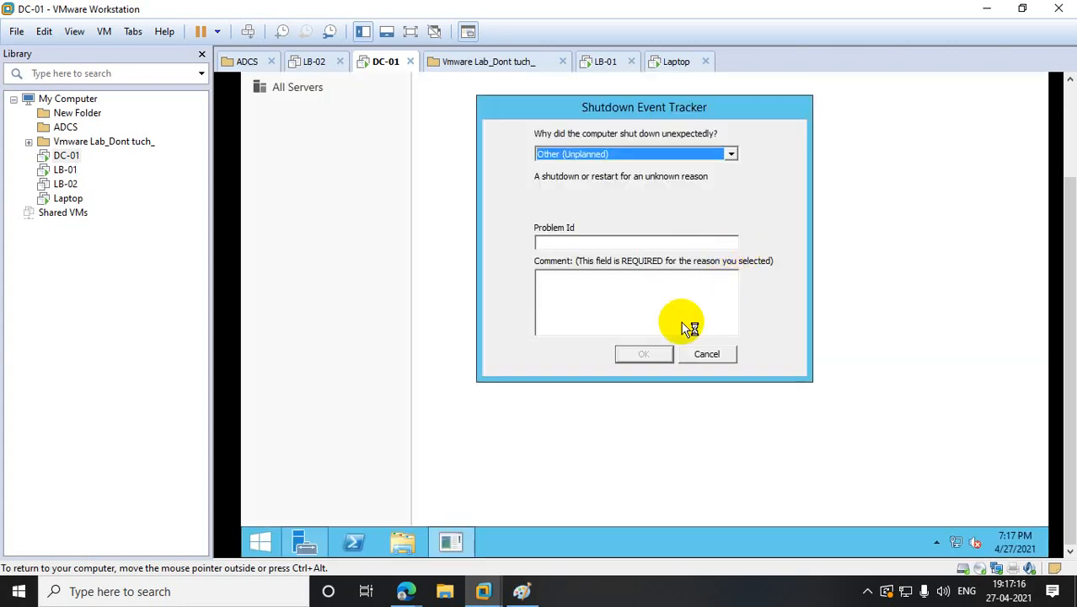
# - Cancel the Shutdown Event Tracker, launch dnsmgmt.msc via Run, and open DC-01's bt.com forward lookup zone
pyautogui.click(705, 355)
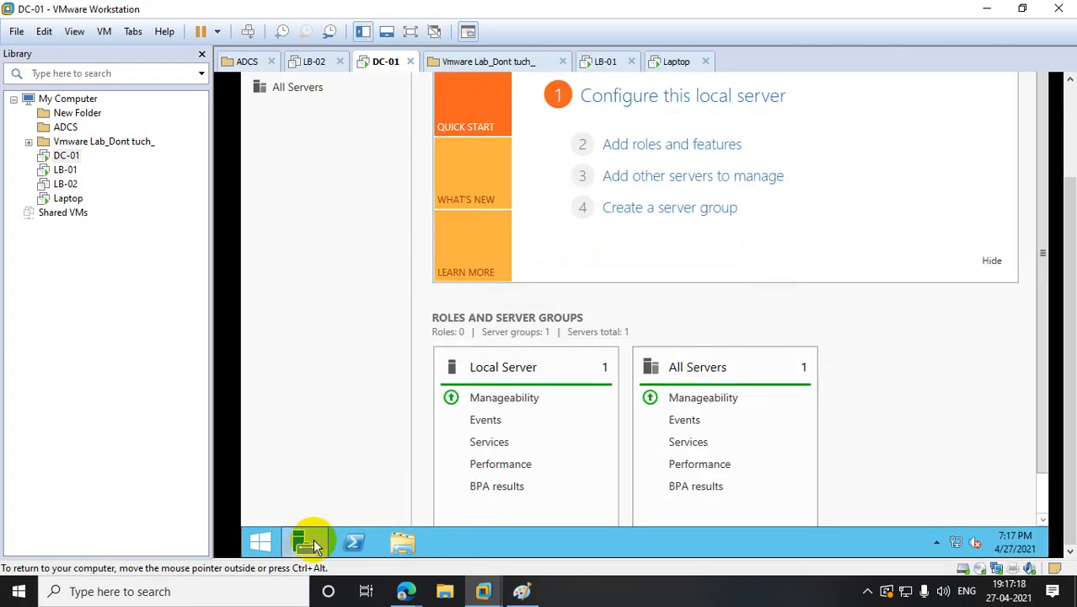
pyautogui.rightClick(262, 546)
pyautogui.click(336, 494)
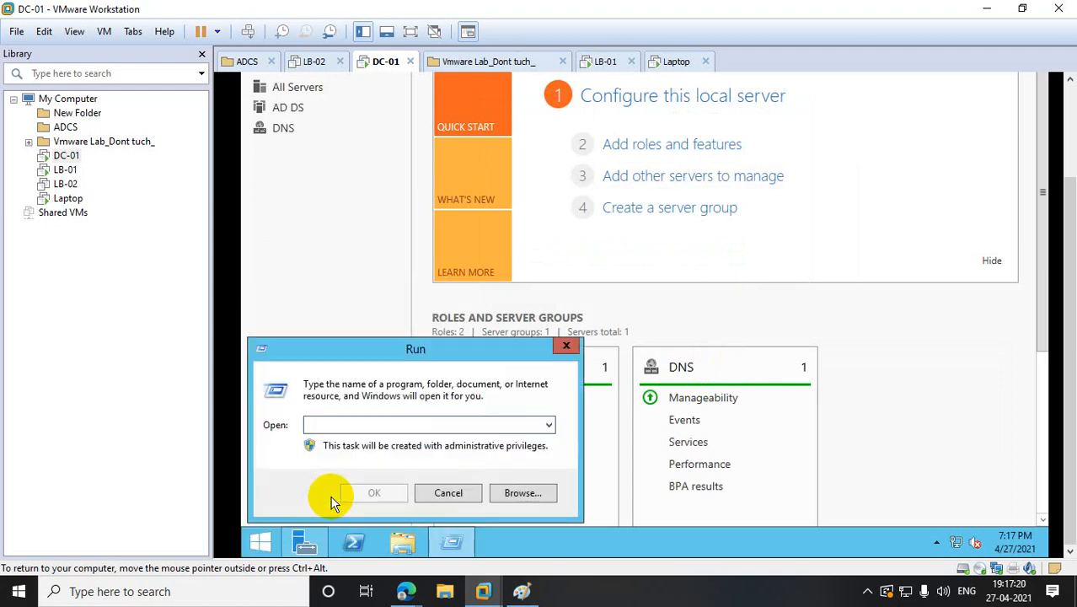
pyautogui.write('dnsmgmt.msc')
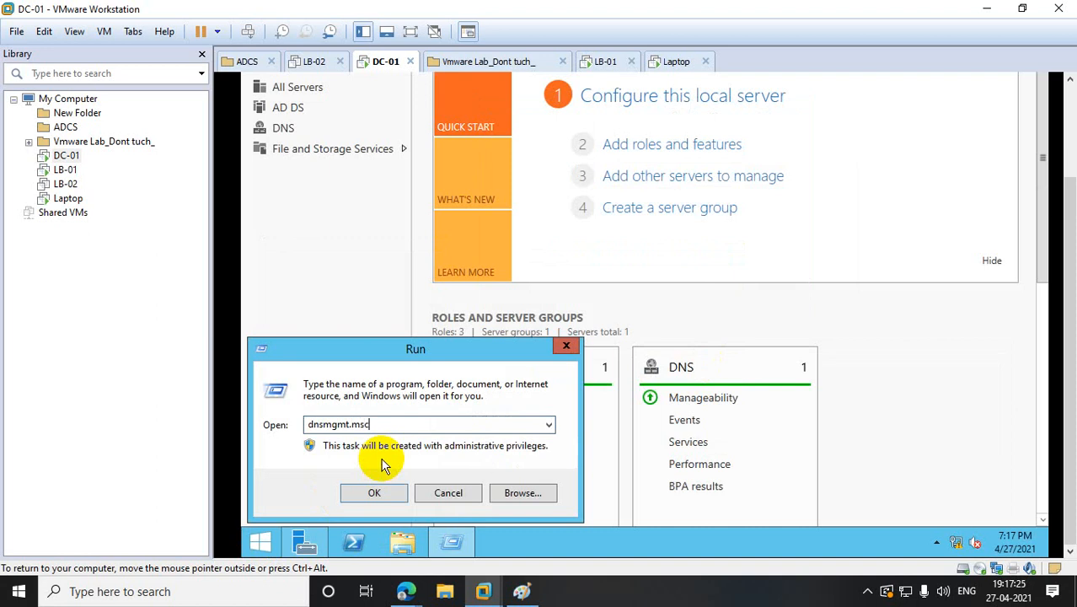
pyautogui.press('Return')
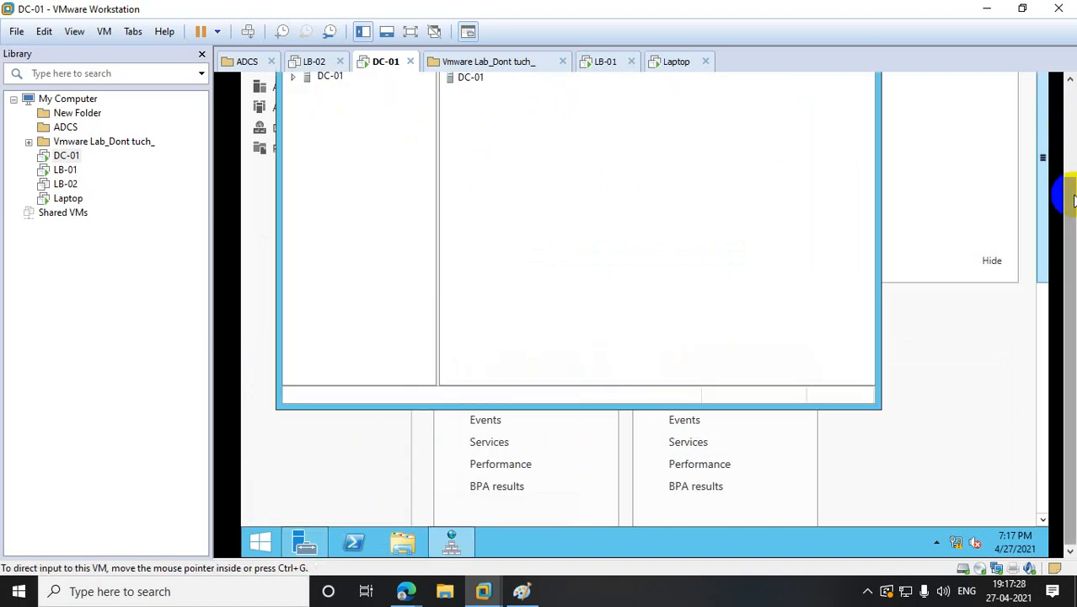
pyautogui.click(294, 197)
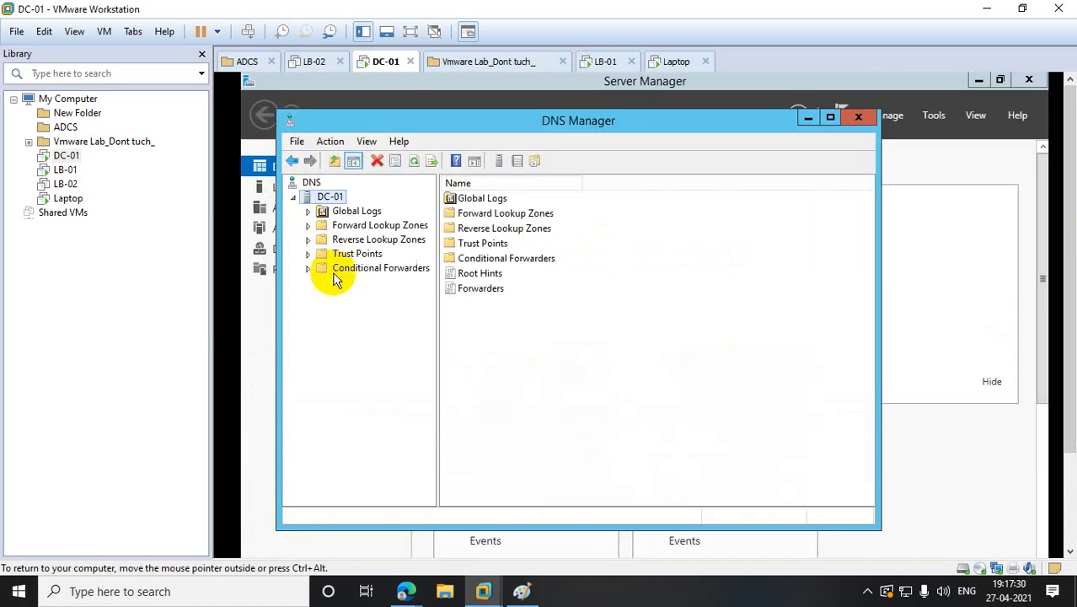
pyautogui.click(308, 226)
pyautogui.click(360, 254)
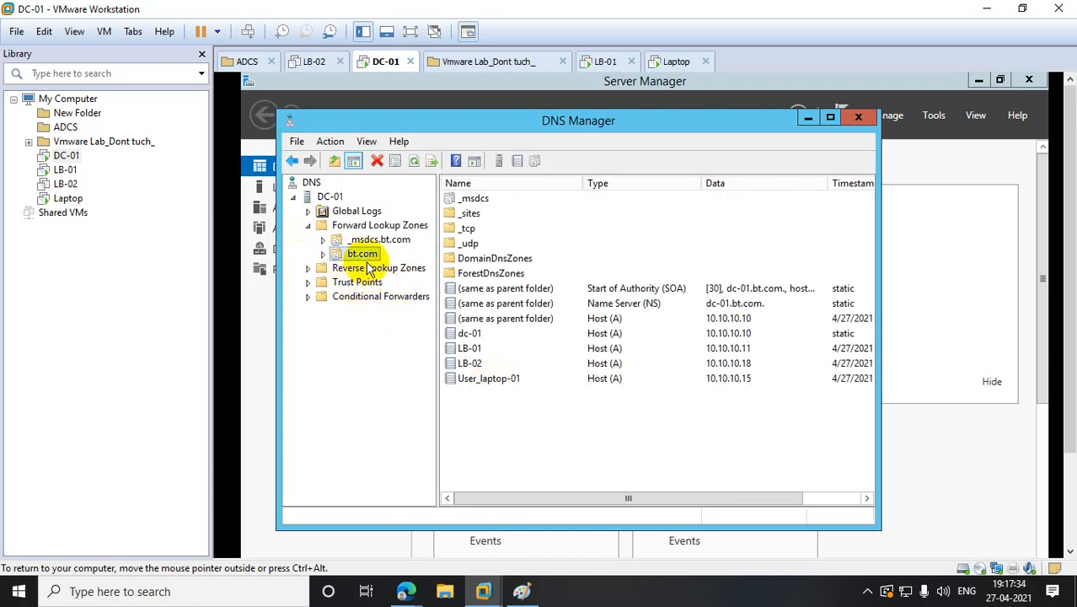
# - Start a new host record named www in the bt.com zone
pyautogui.rightClick(367, 255)
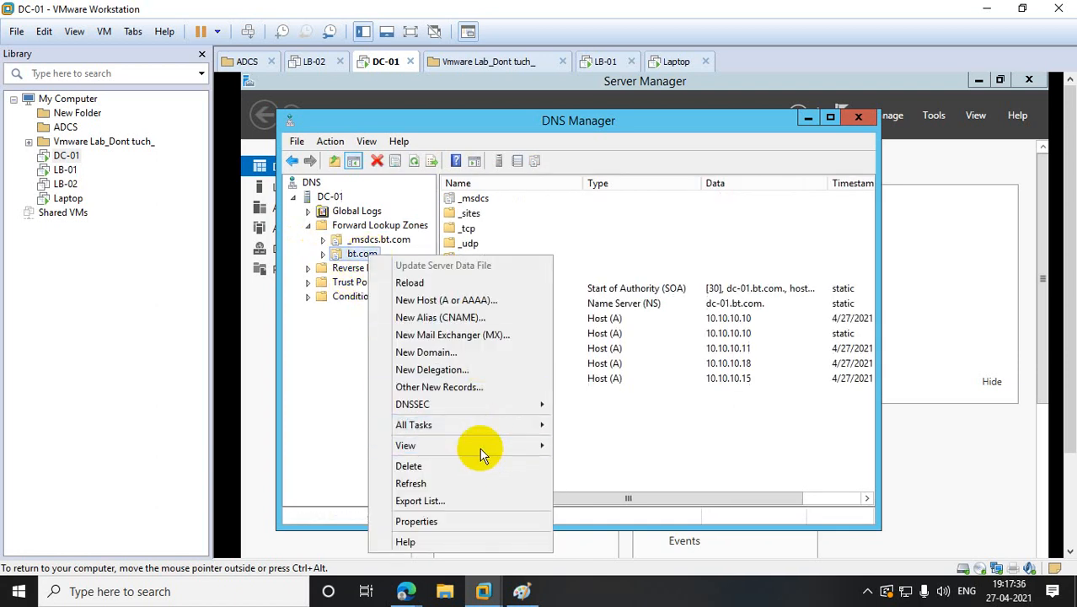
pyautogui.click(446, 302)
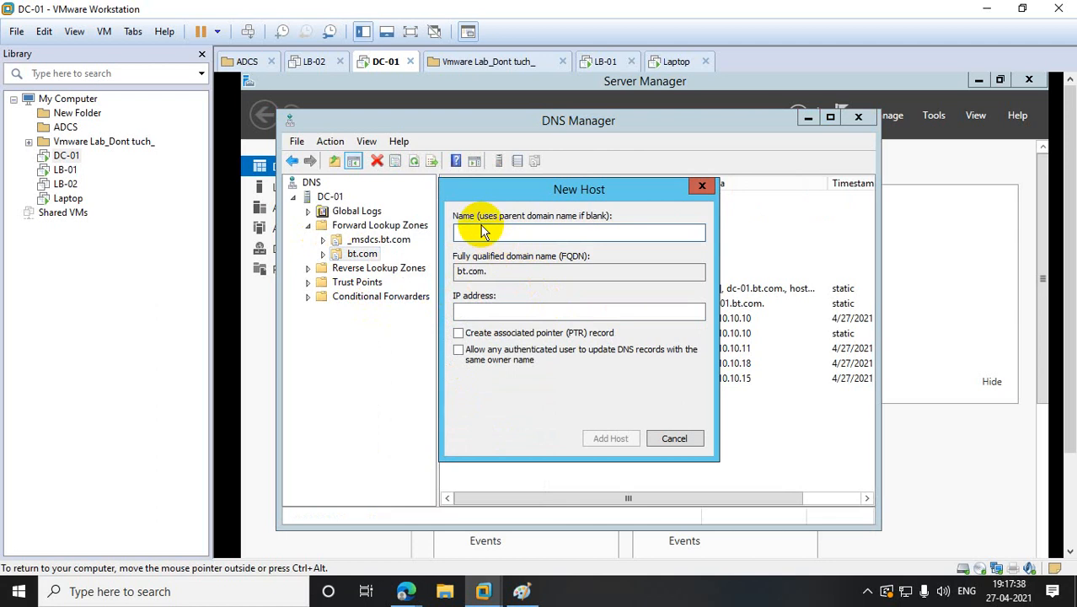
pyautogui.write('www')
pyautogui.click(476, 316)
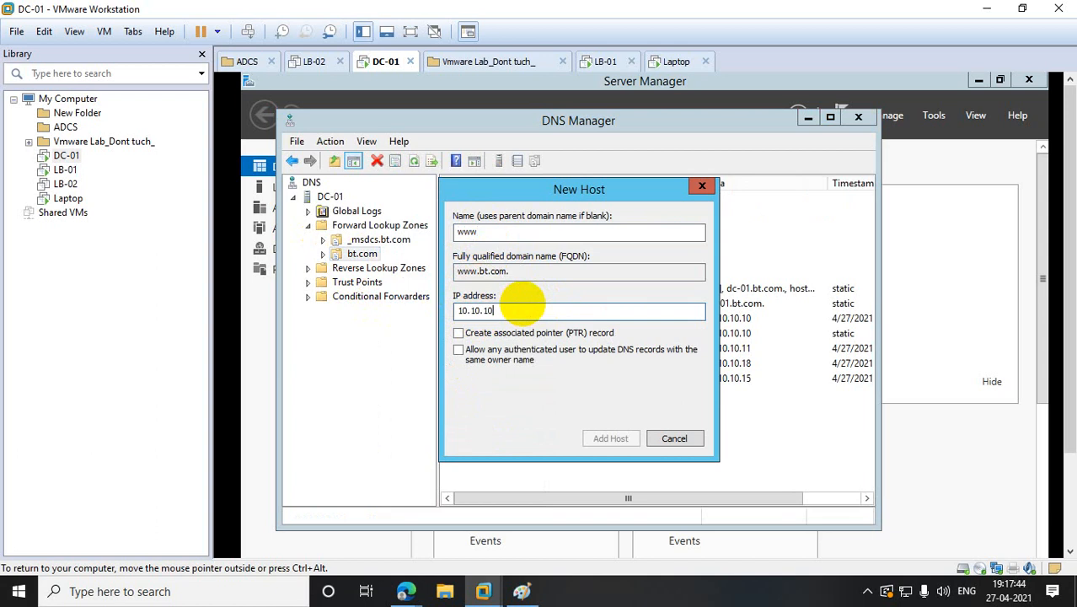
# - Power on the LB-02 virtual machine and return to LB-01's load balancing manager
pyautogui.click(66, 184)
pyautogui.click(64, 170)
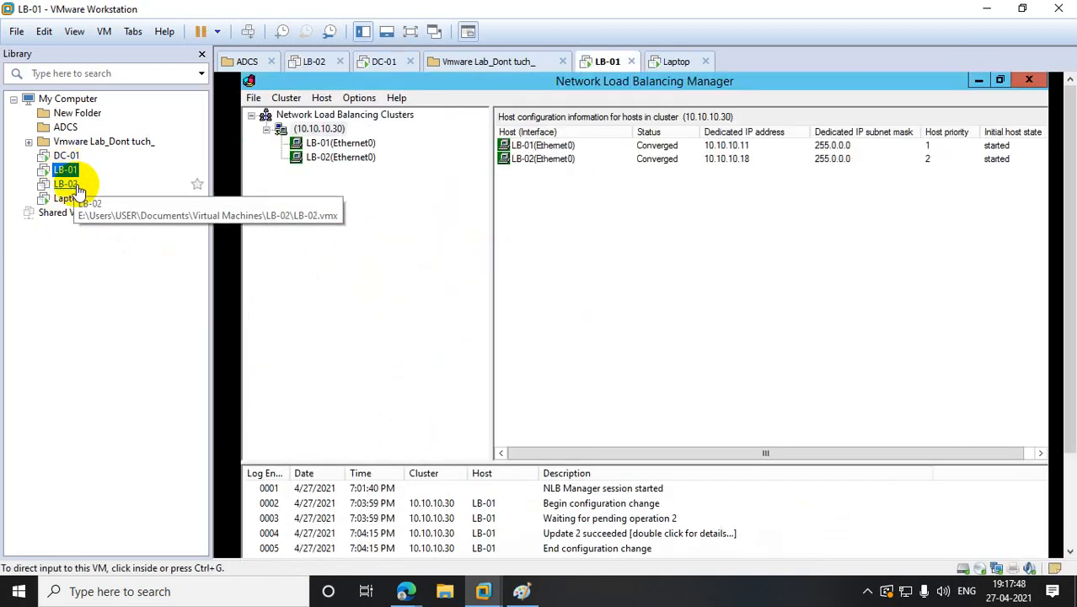
pyautogui.click(65, 184)
pyautogui.click(282, 121)
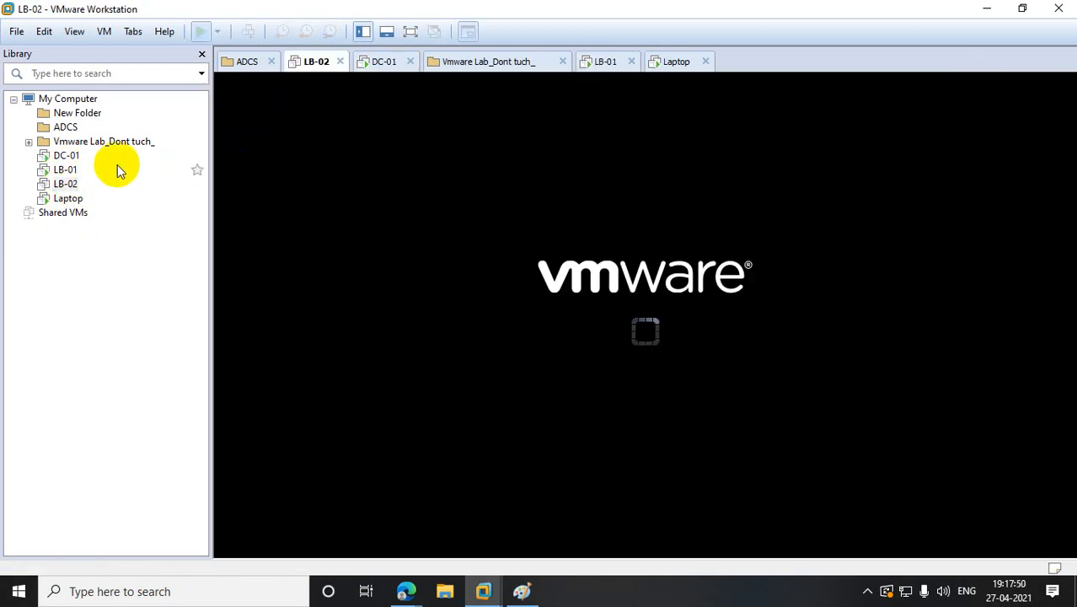
pyautogui.click(64, 170)
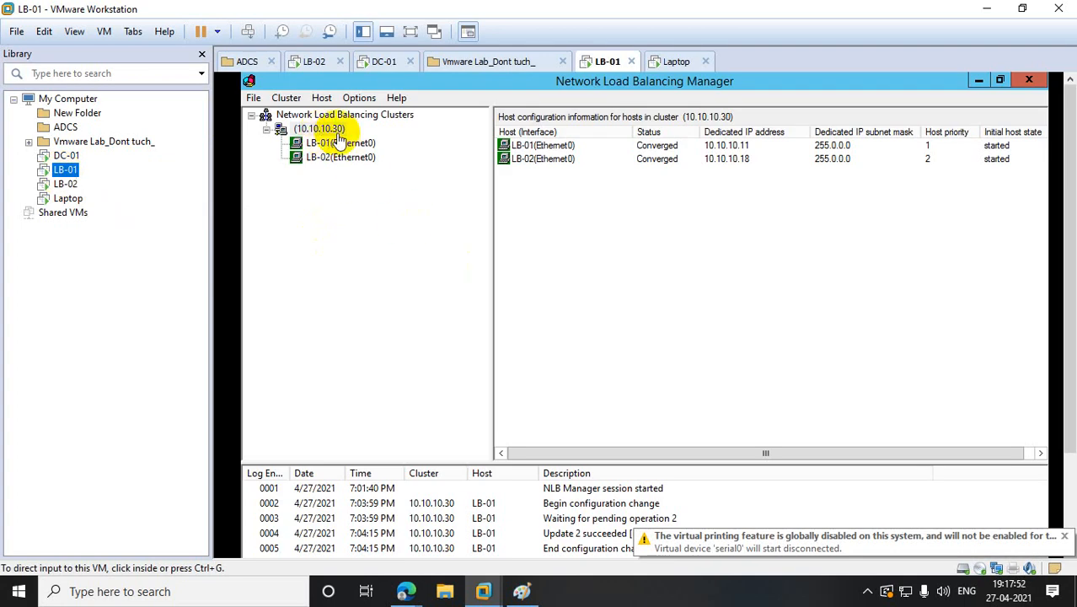
# - On DC-01, finish the www host record with IP 10.10.10.30 and close the New Host form
pyautogui.click(66, 155)
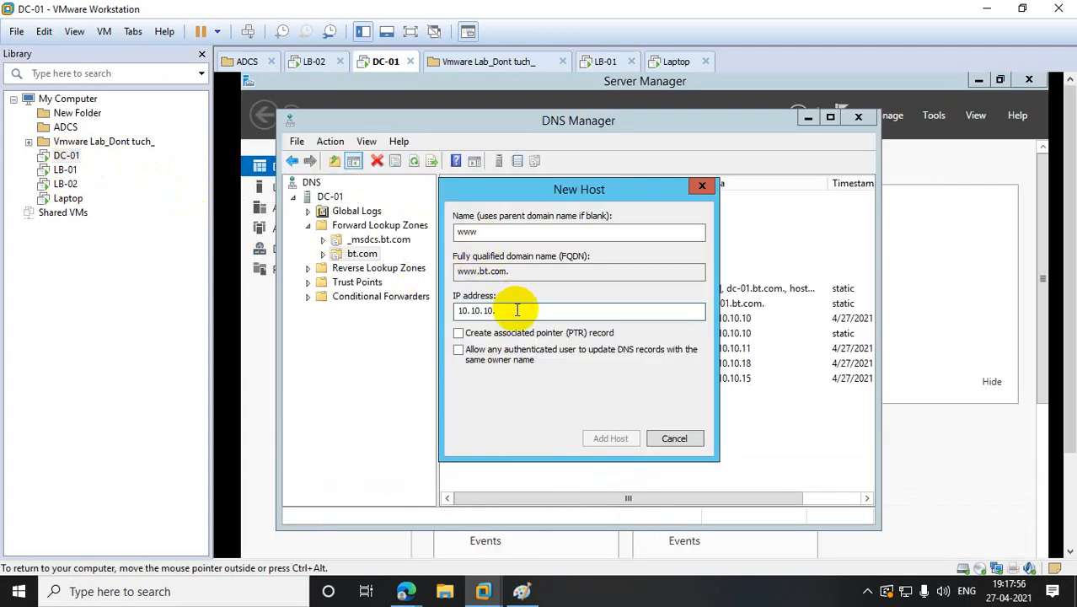
pyautogui.write('30')
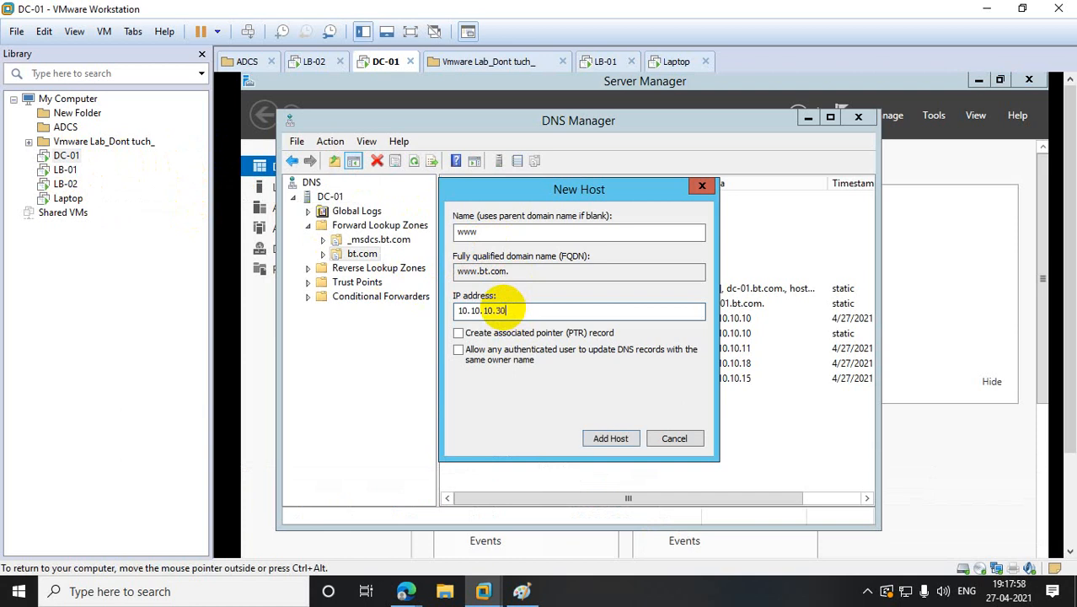
pyautogui.click(598, 436)
pyautogui.click(761, 426)
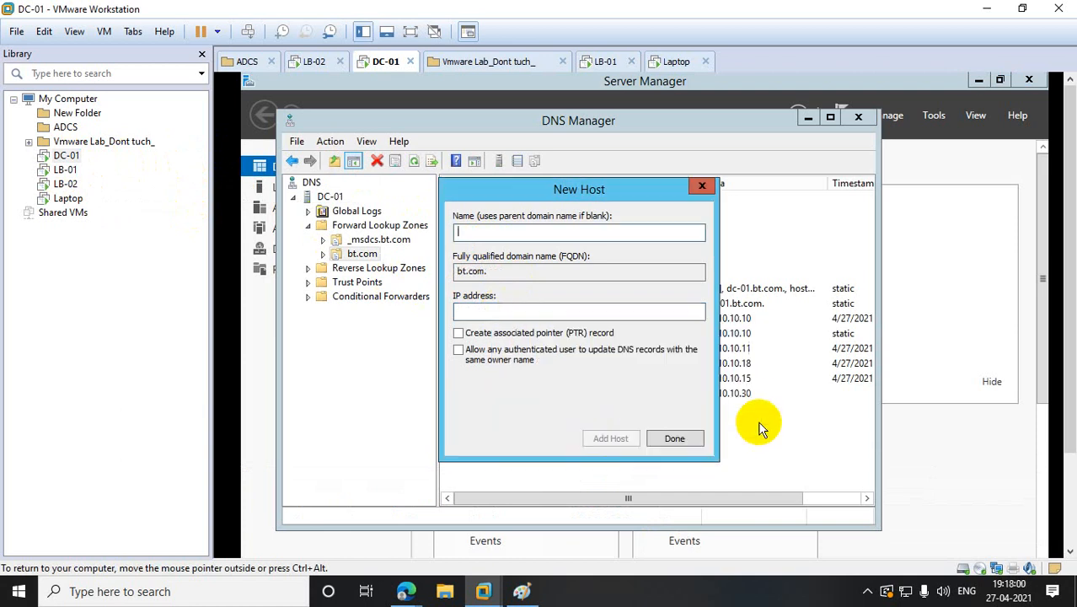
pyautogui.click(698, 187)
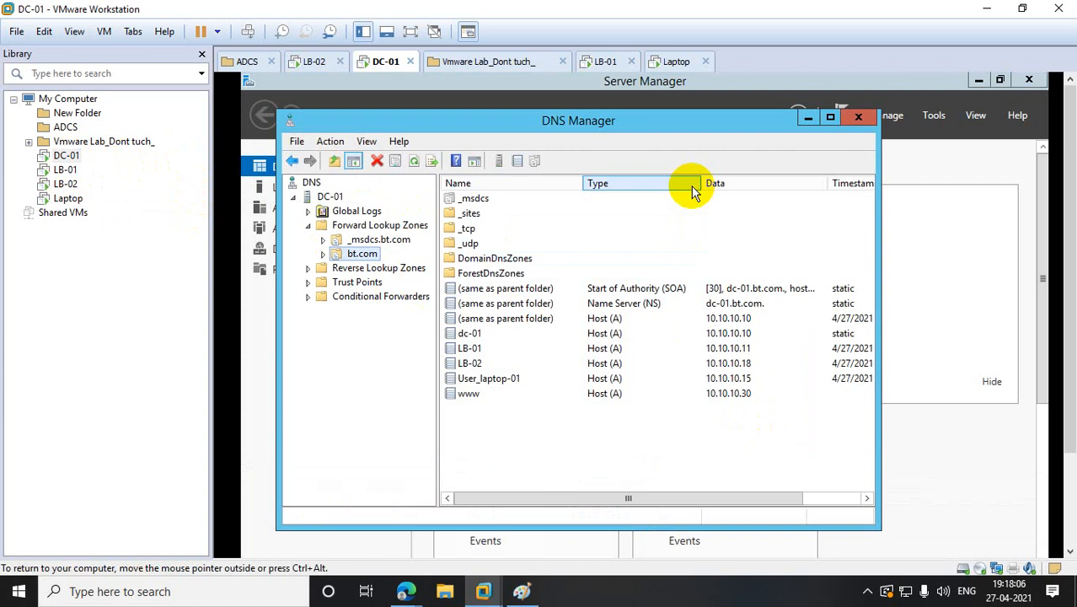
# - Switch to the Laptop VM and close its browser window
pyautogui.click(67, 185)
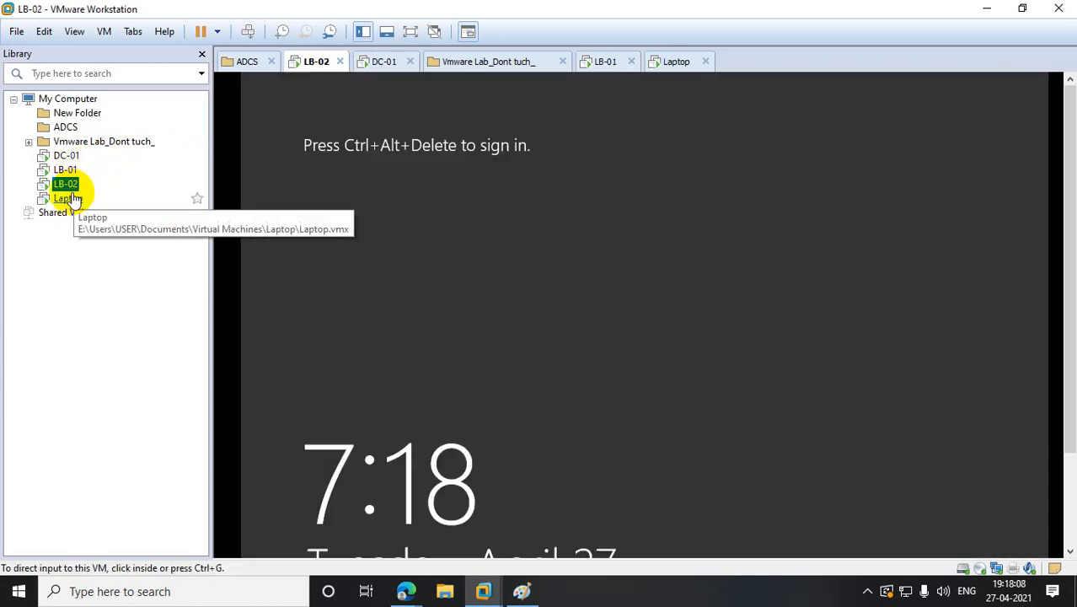
pyautogui.click(69, 198)
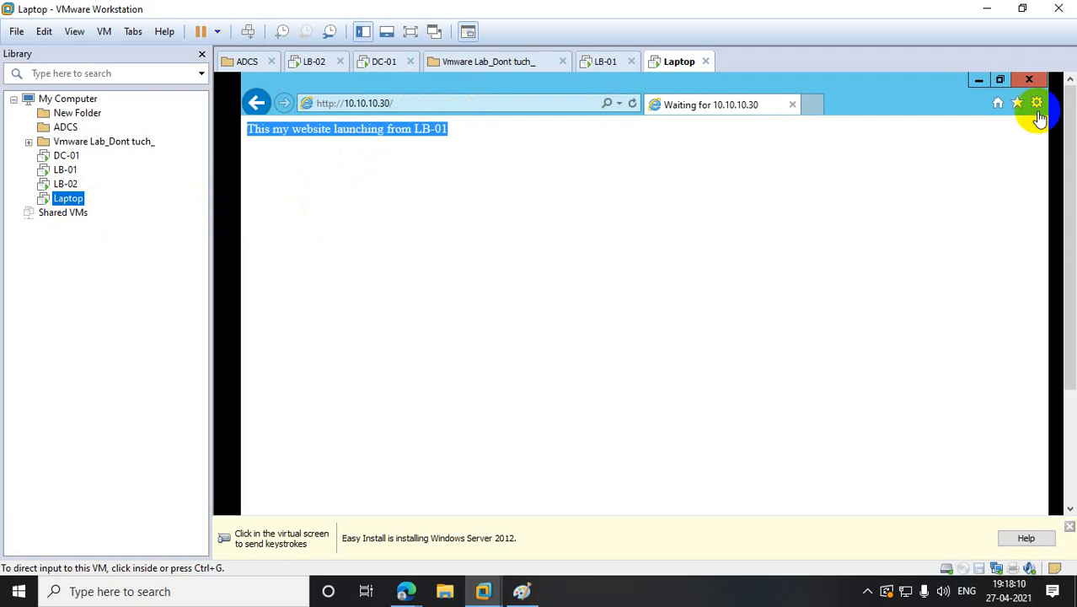
pyautogui.click(428, 102)
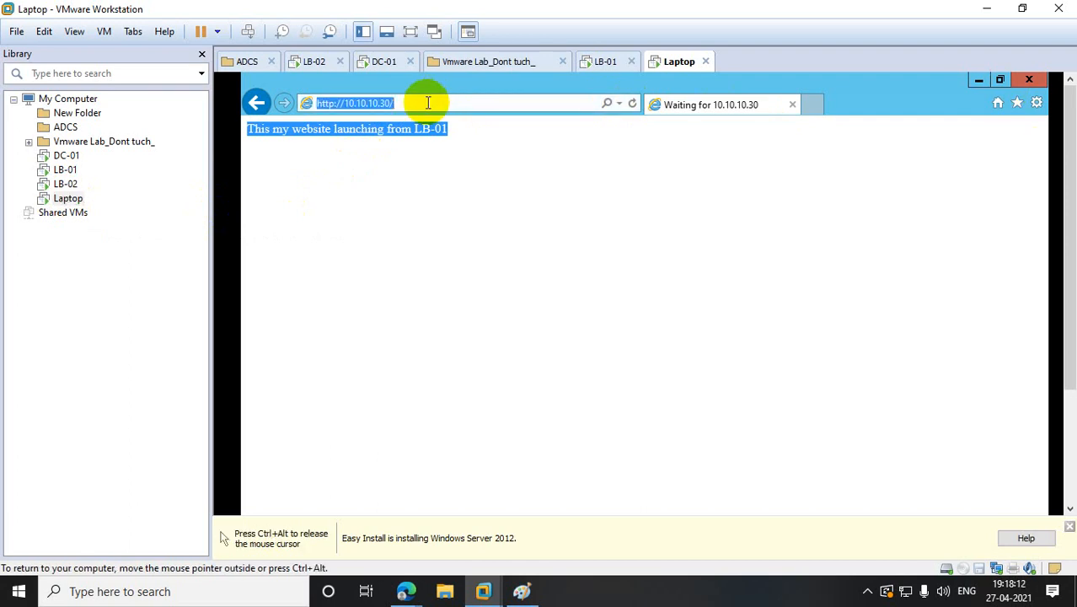
pyautogui.click(1029, 80)
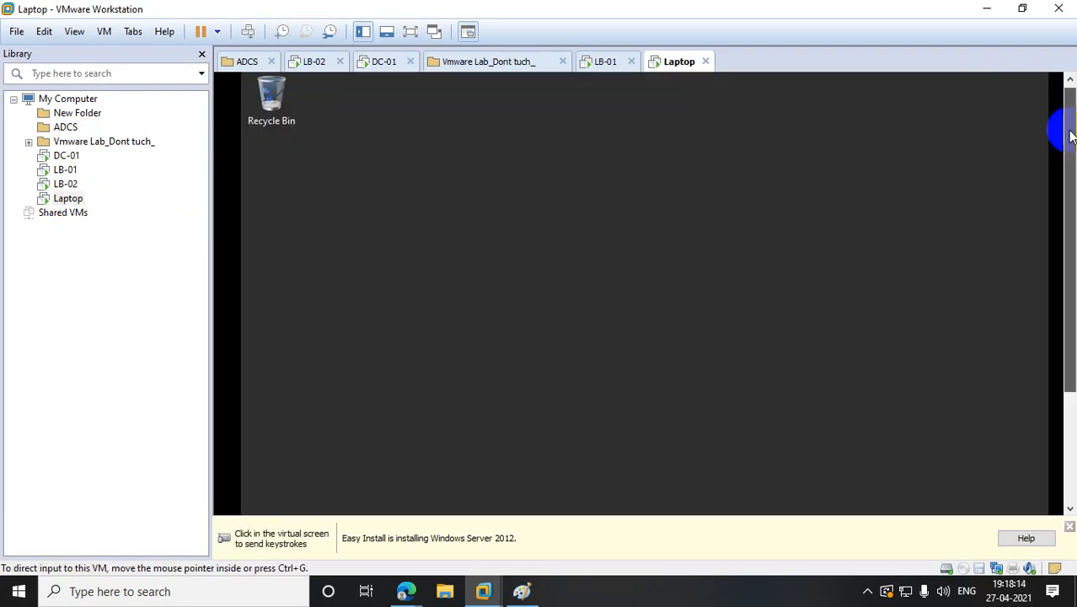
# - Launch Internet Explorer on the Laptop, declining the recommended settings
pyautogui.moveTo(1070, 136); pyautogui.dragTo(1069, 257)
pyautogui.click(262, 501)
pyautogui.click(499, 312)
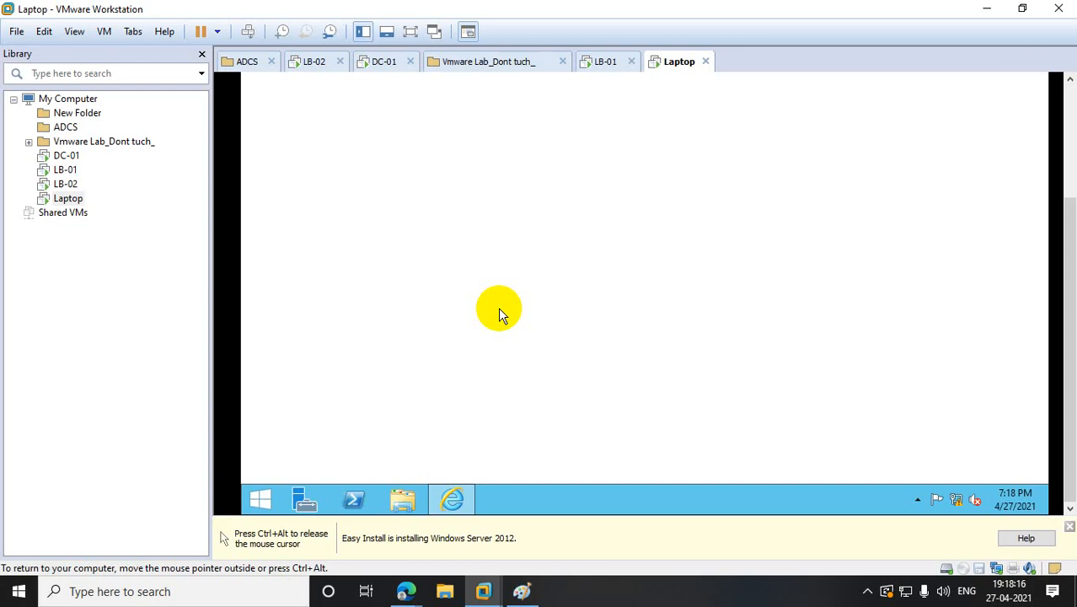
pyautogui.click(497, 241)
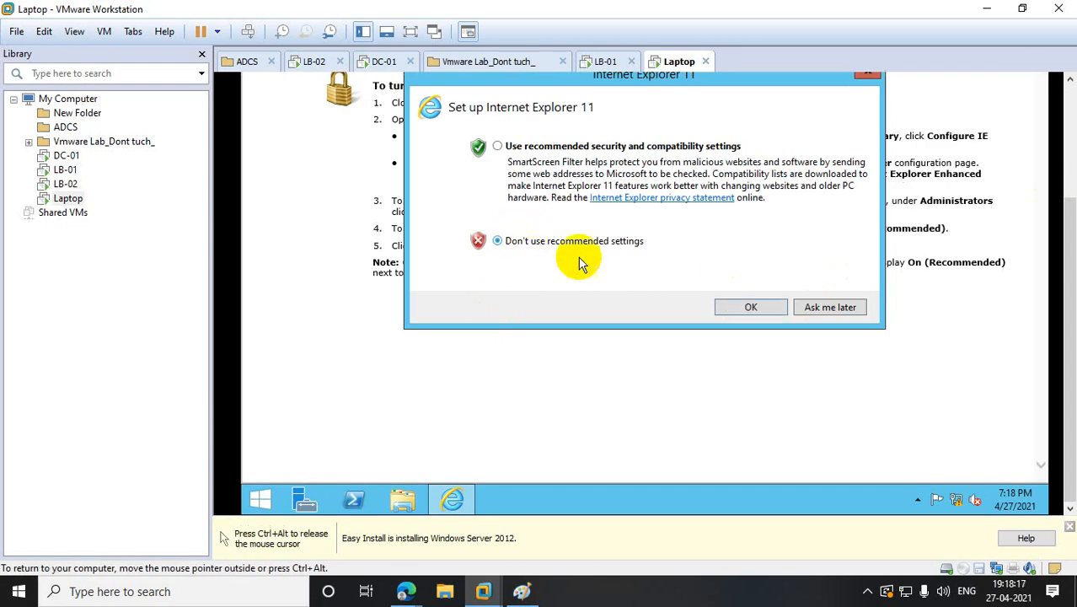
pyautogui.click(751, 308)
pyautogui.moveTo(1070, 253); pyautogui.dragTo(1070, 135)
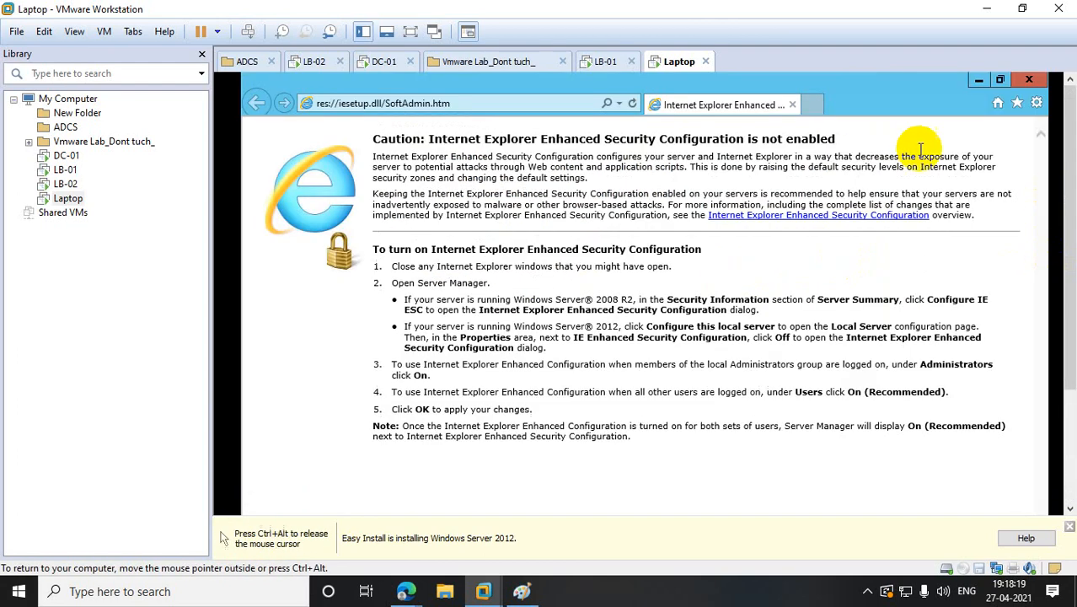
pyautogui.click(475, 110)
pyautogui.write('www')
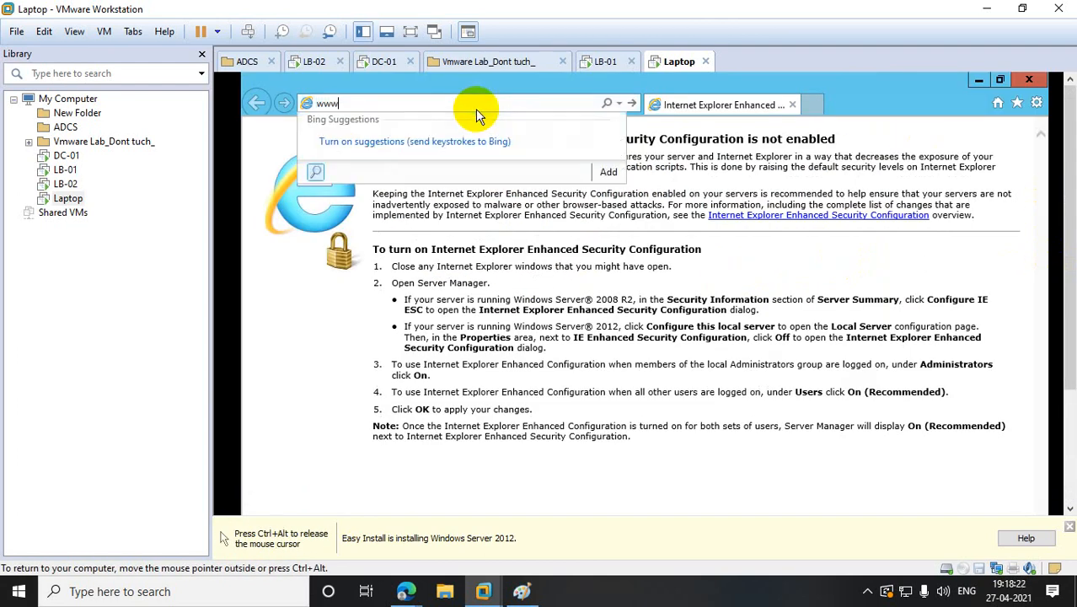
pyautogui.write('.bt.com')
pyautogui.press('Return')
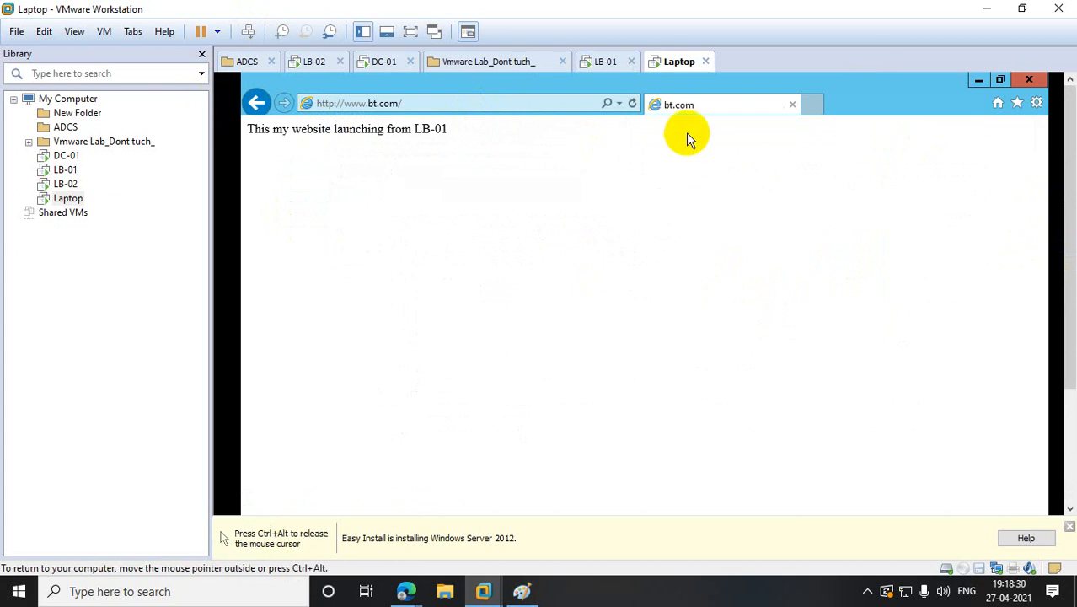
pyautogui.click(633, 107)
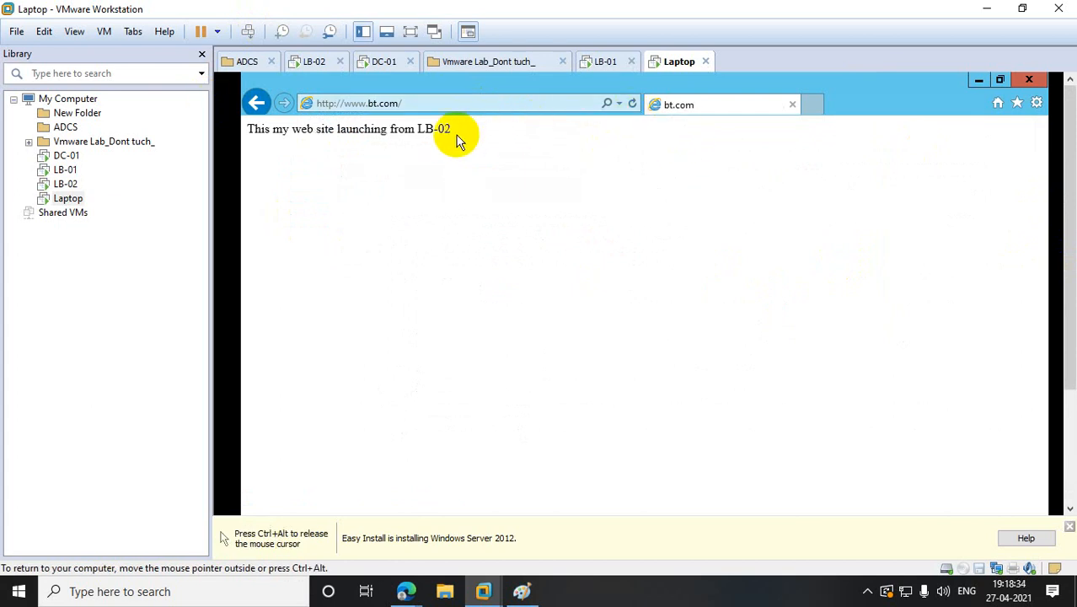
# - Switch to LB-01 and open the Properties of the 10.10.10.30 cluster
pyautogui.click(66, 155)
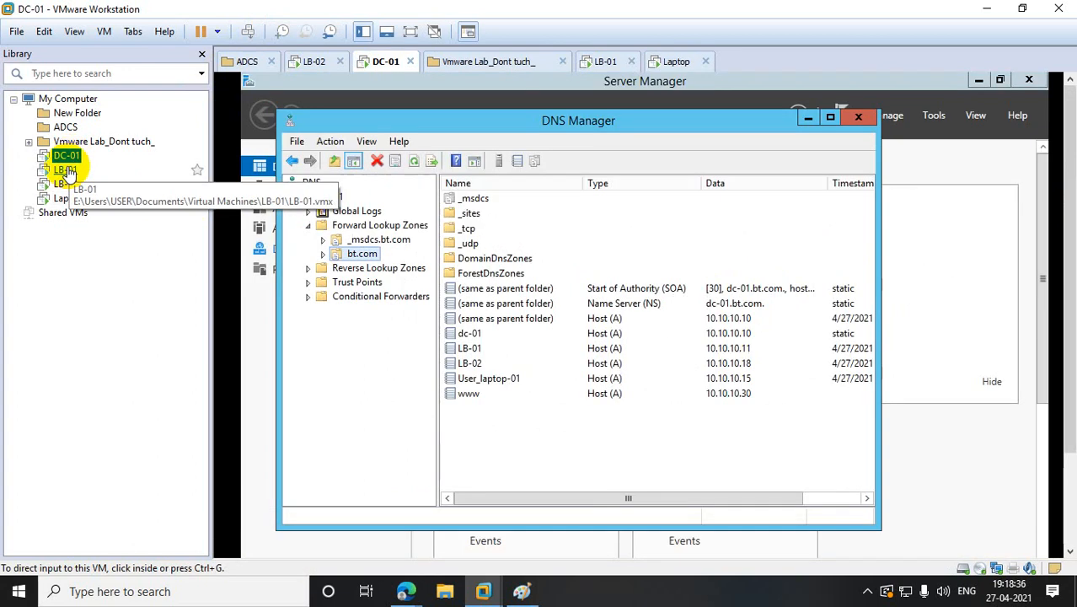
pyautogui.click(67, 170)
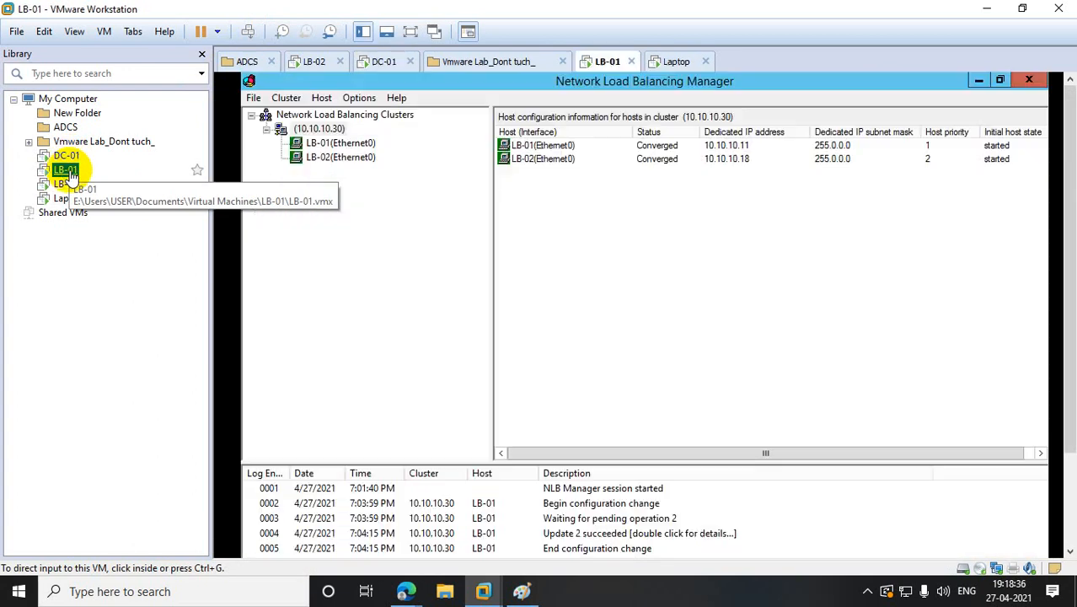
pyautogui.click(335, 141)
pyautogui.rightClick(332, 129)
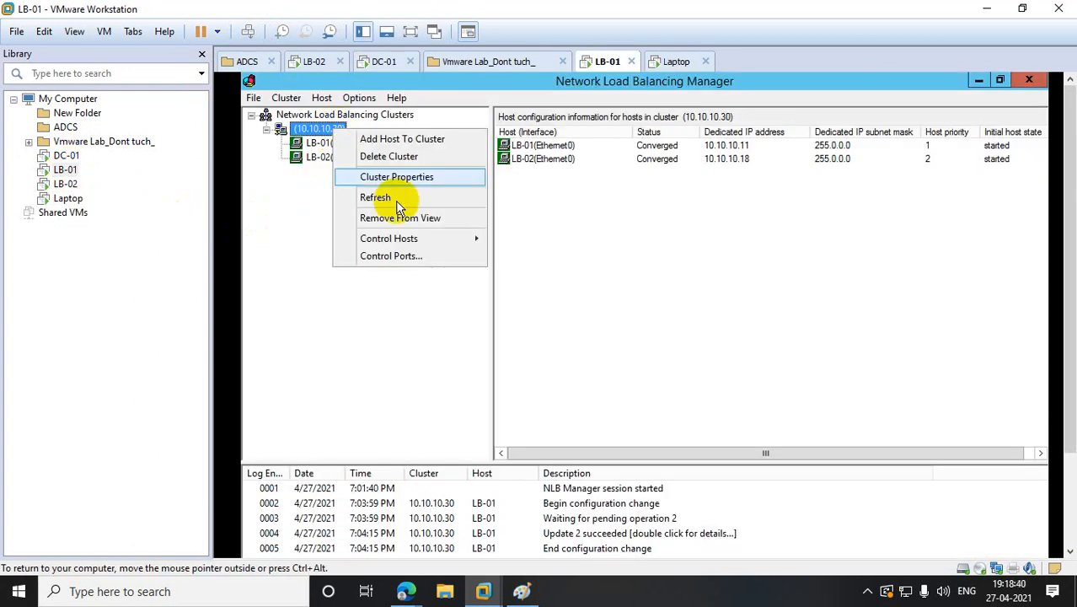
pyautogui.click(406, 177)
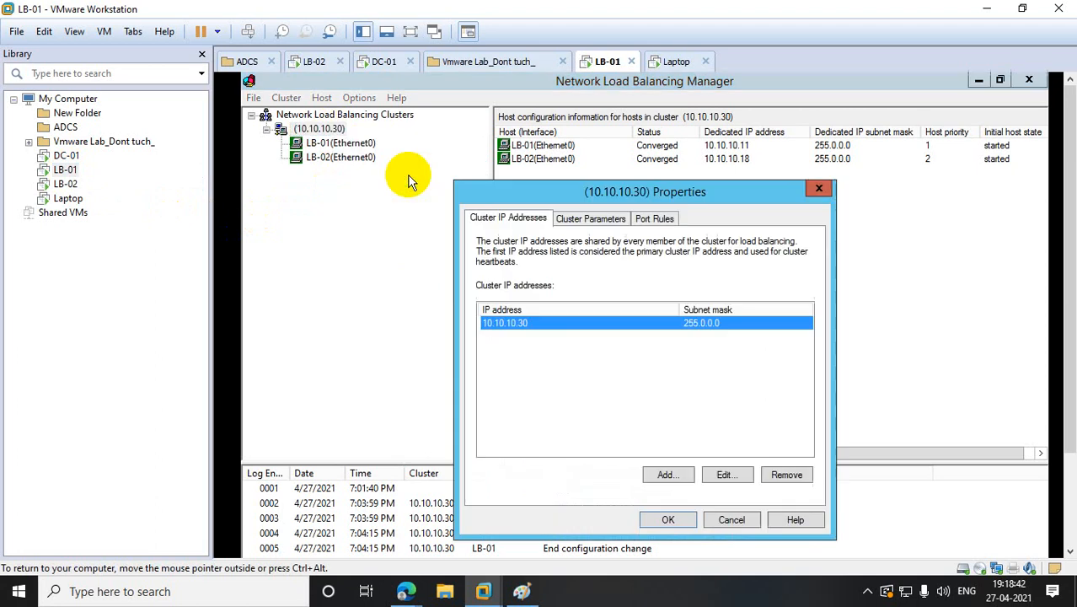
# - Review the cluster parameters and the port rules for 80 and 443, then close the properties
pyautogui.click(610, 218)
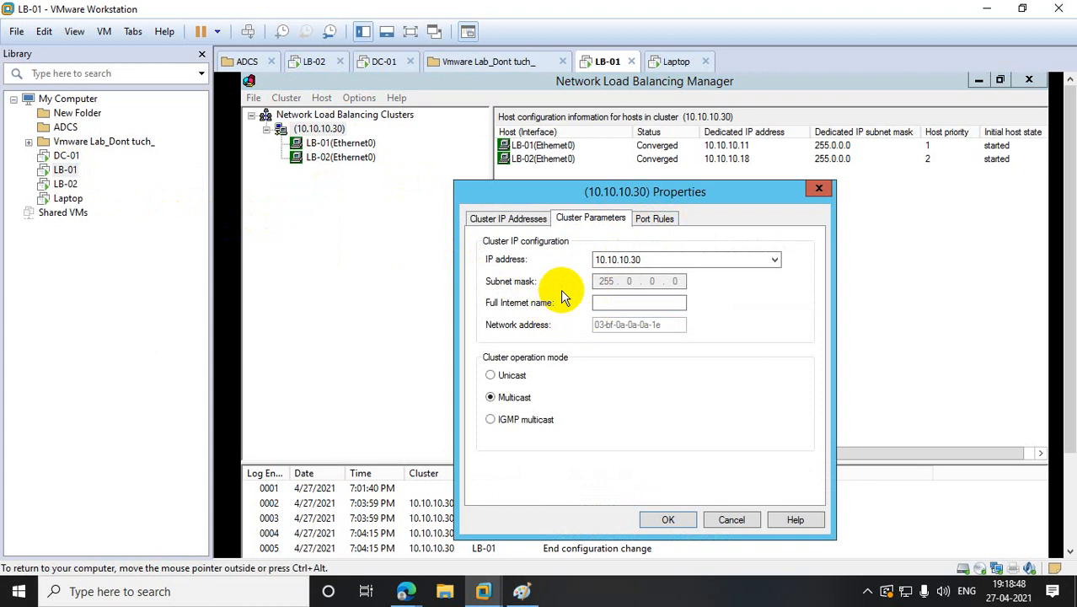
pyautogui.click(655, 219)
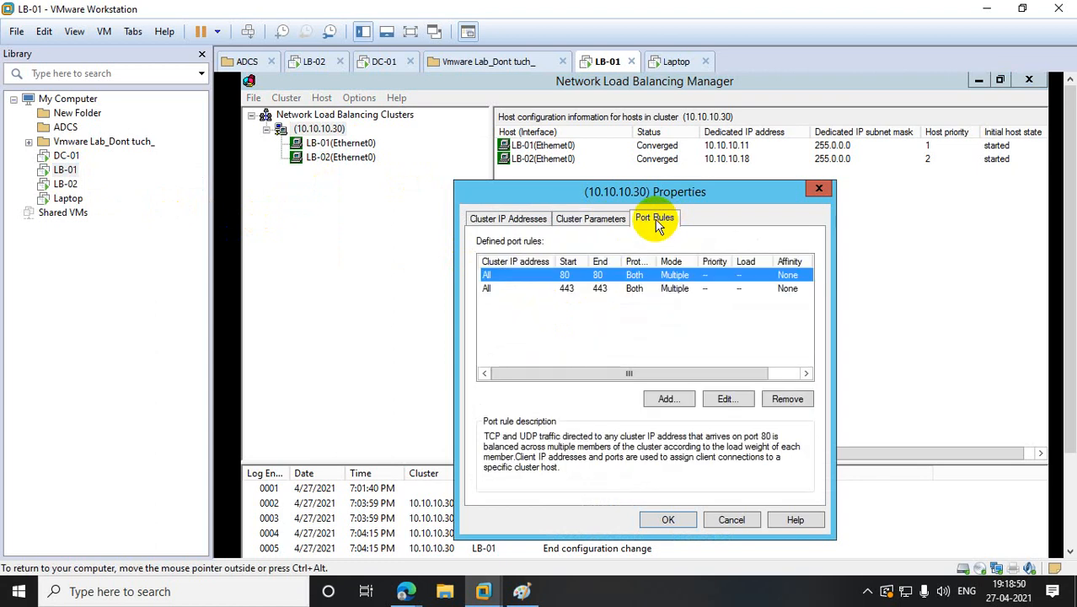
pyautogui.click(818, 188)
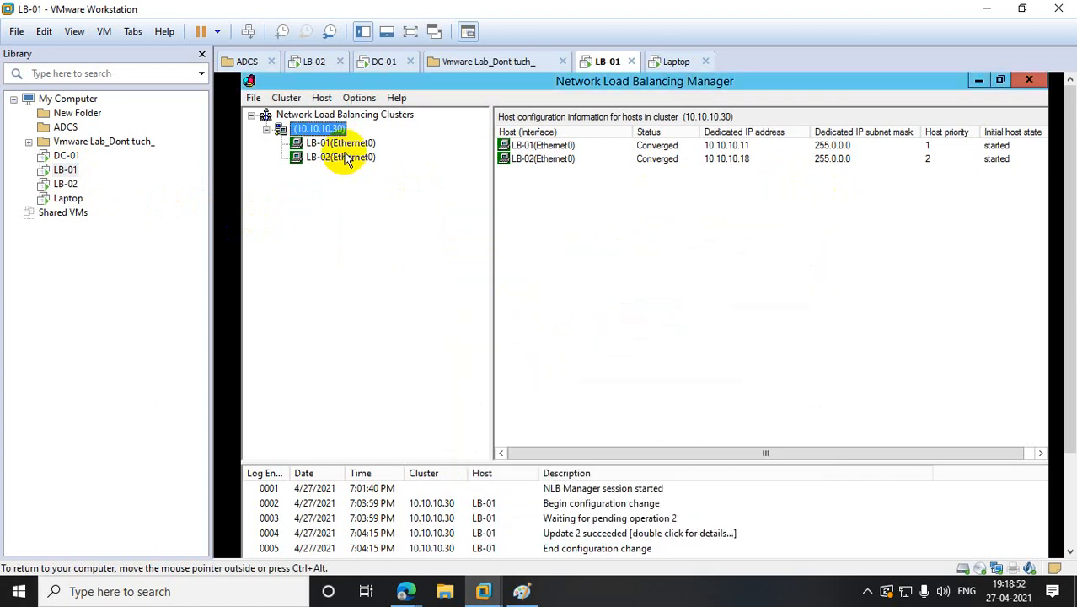
pyautogui.rightClick(346, 157)
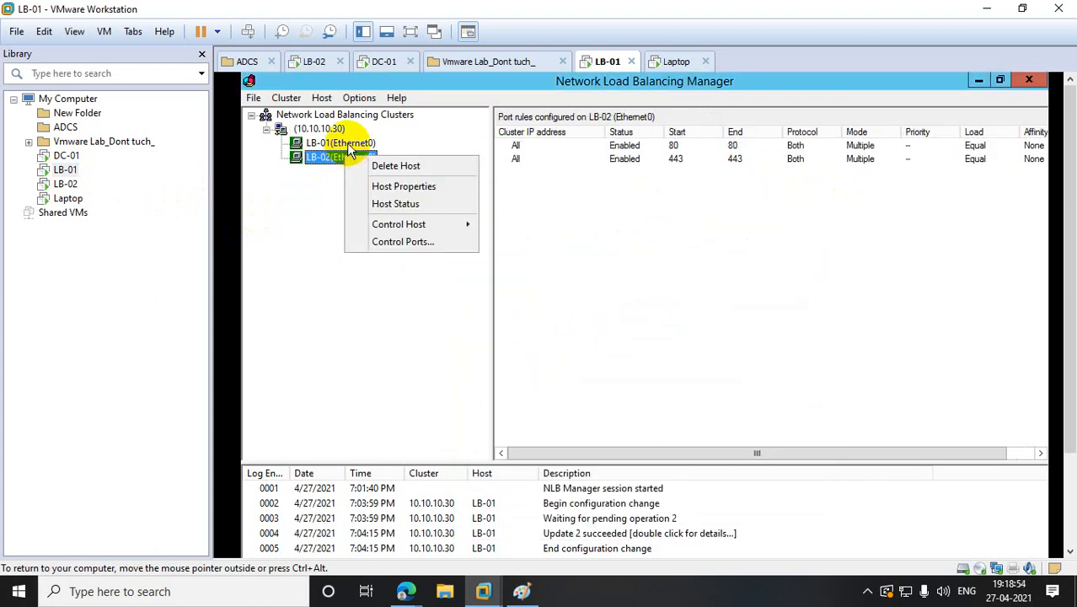
# - Open LB-01's host properties and check priority 1 and dedicated IP 10.10.10.11
pyautogui.rightClick(347, 143)
pyautogui.click(407, 175)
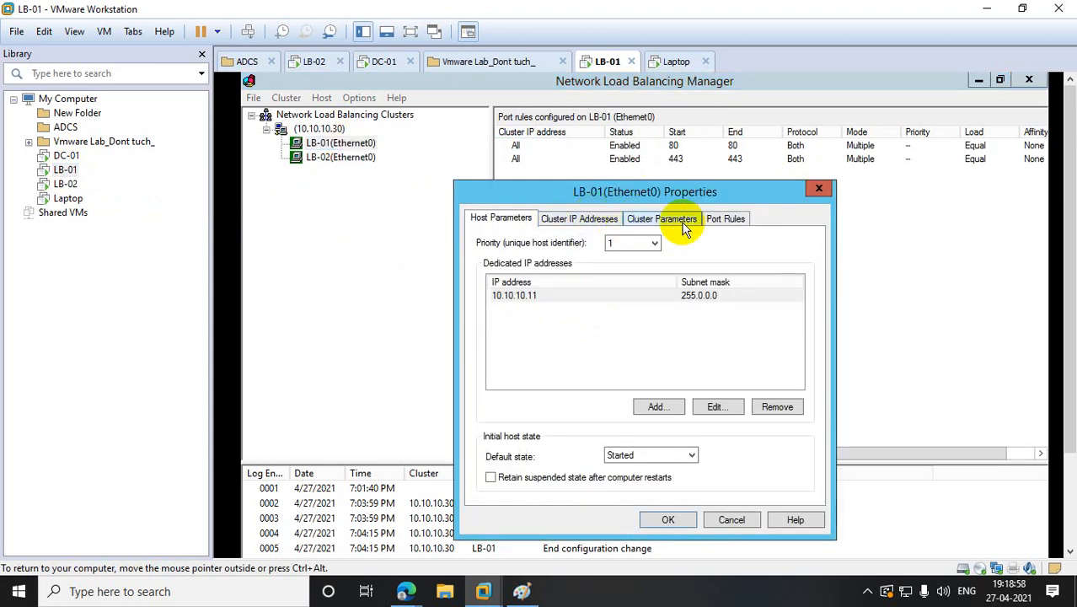
pyautogui.click(584, 218)
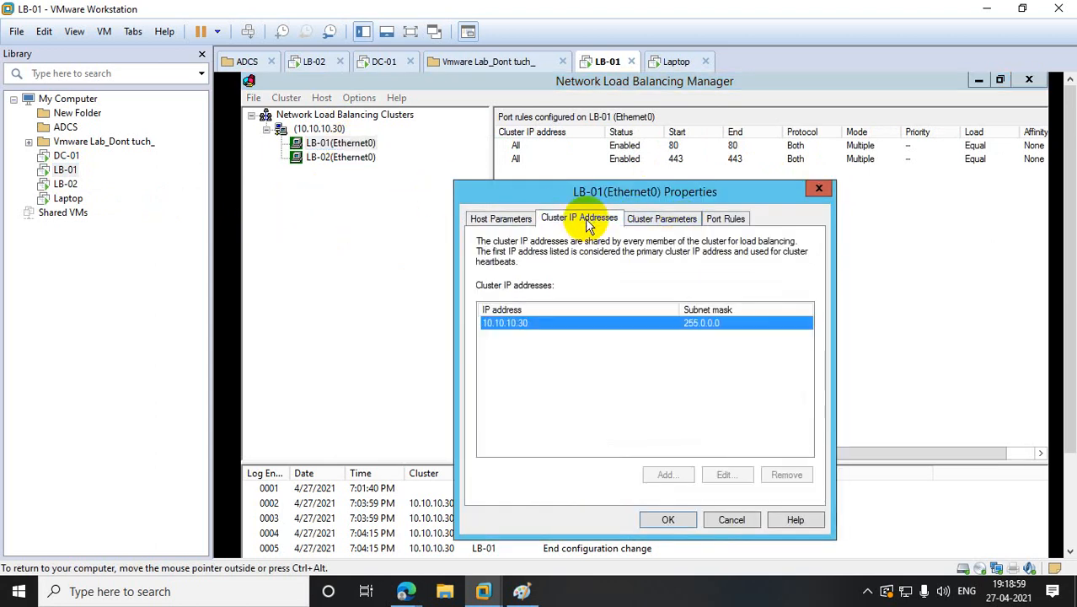
pyautogui.click(511, 220)
pyautogui.click(714, 406)
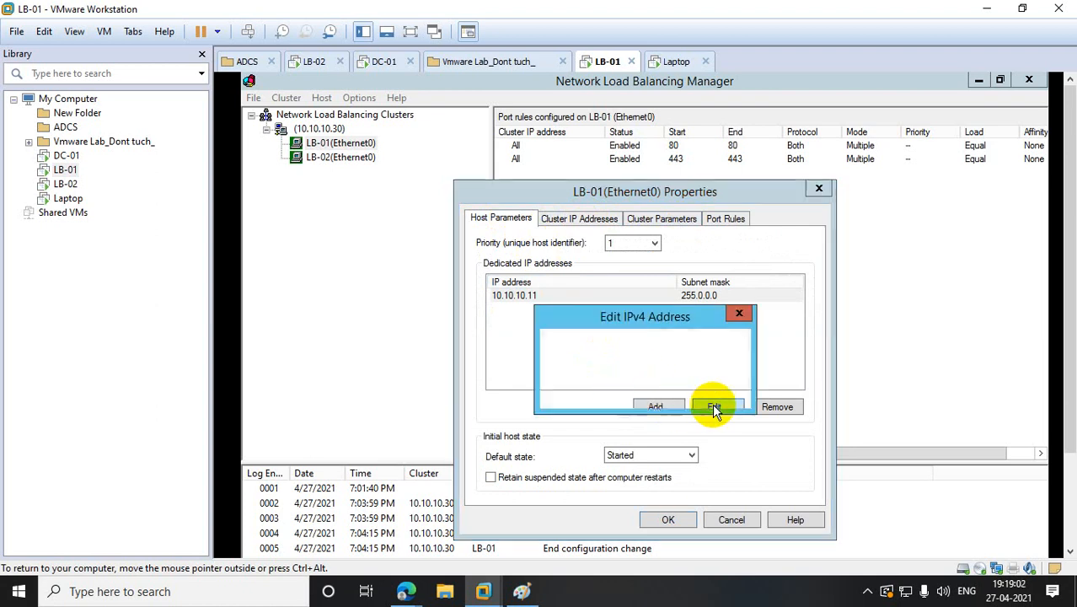
pyautogui.click(737, 314)
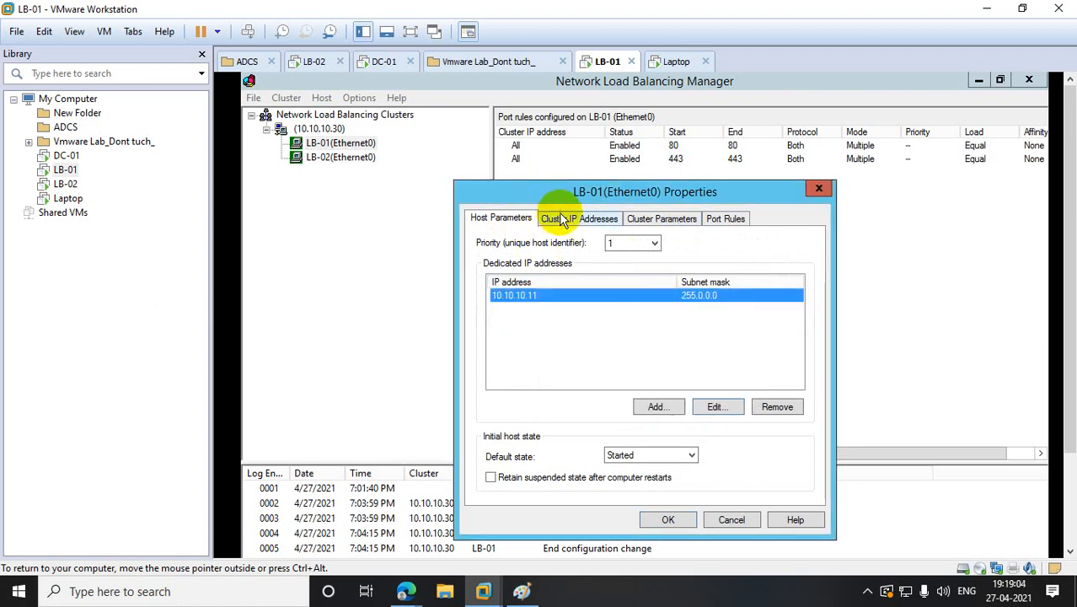
pyautogui.click(566, 219)
# - Review LB-01's cluster parameters and equal-load port 80 rule, then close the host properties
pyautogui.click(645, 223)
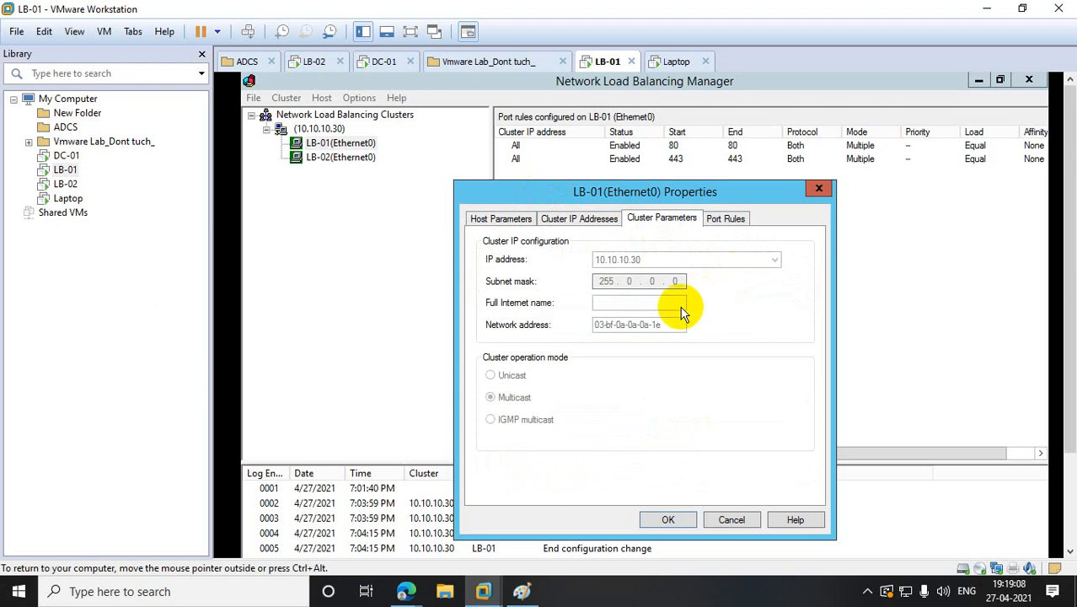
pyautogui.click(728, 220)
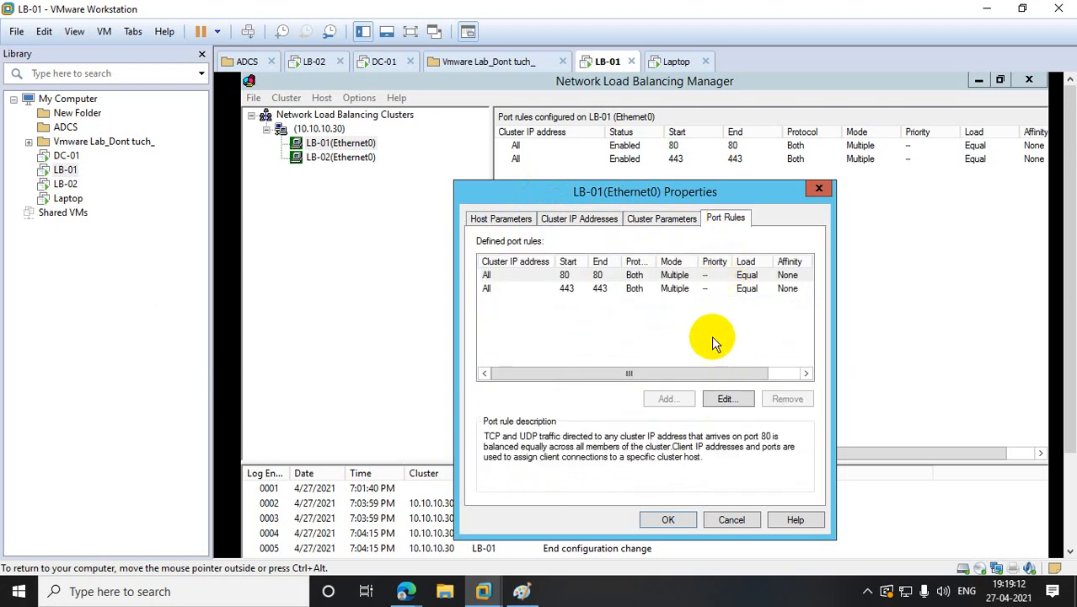
pyautogui.click(725, 399)
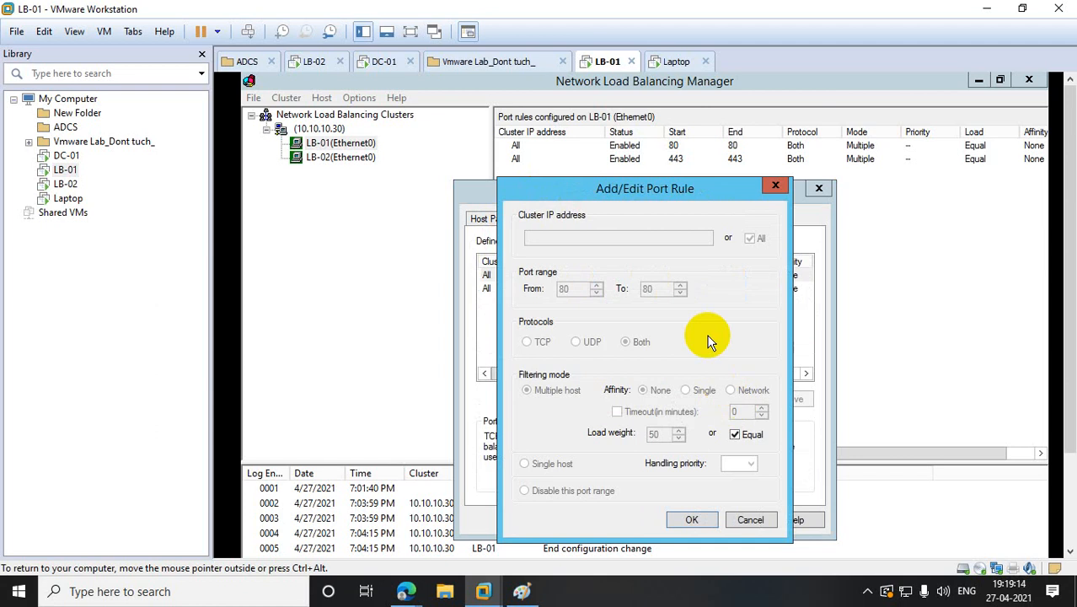
pyautogui.click(772, 187)
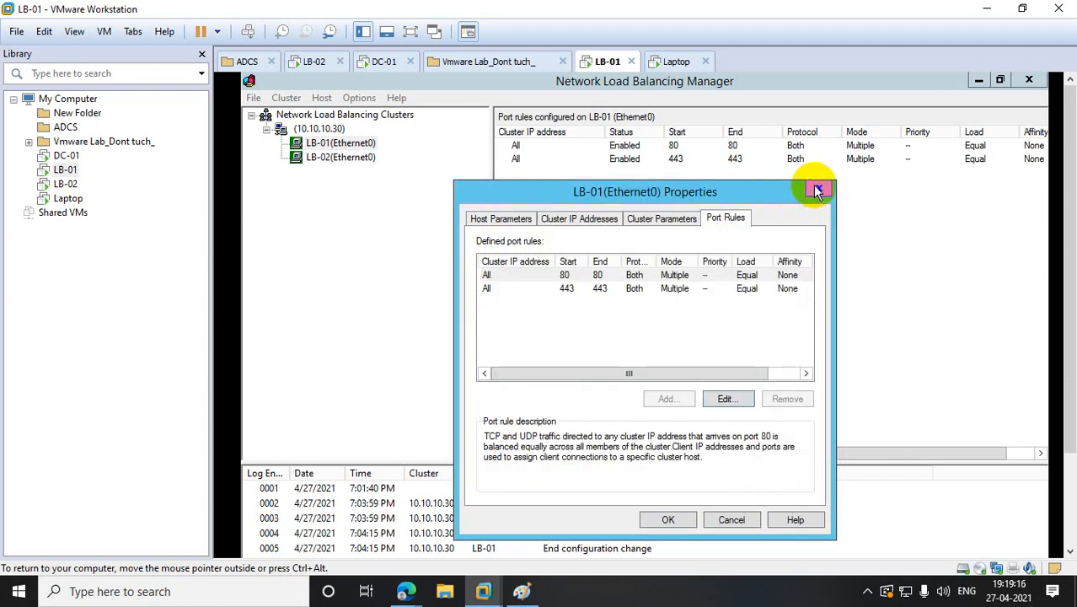
pyautogui.click(817, 190)
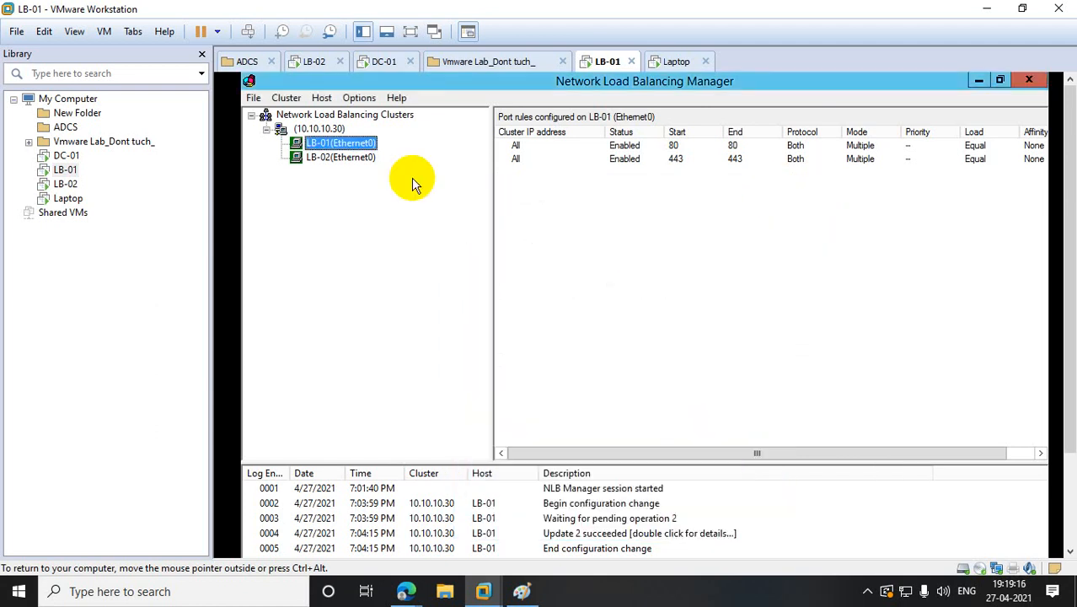
# - Reopen the 10.10.10.30 cluster properties, inspect the port 80 and 443 rules, and end on Cluster IP Addresses
pyautogui.rightClick(325, 130)
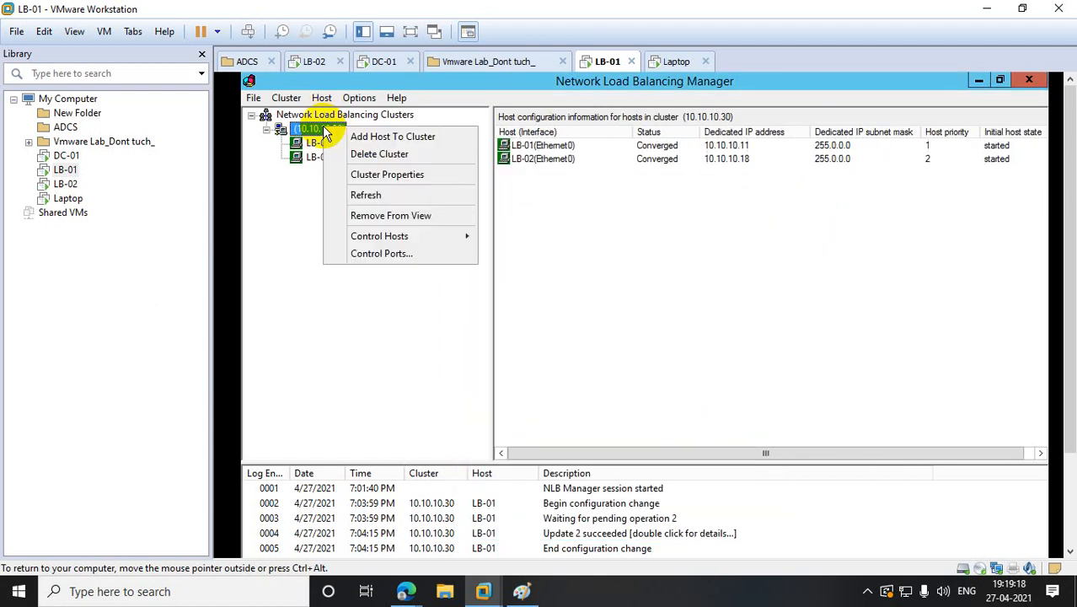
pyautogui.click(399, 180)
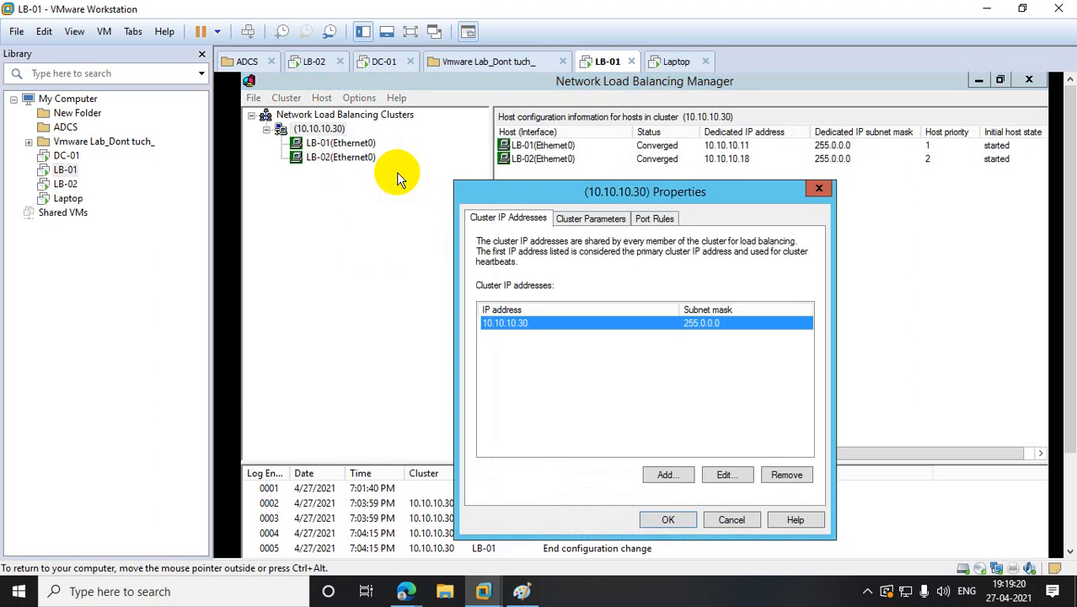
pyautogui.click(642, 221)
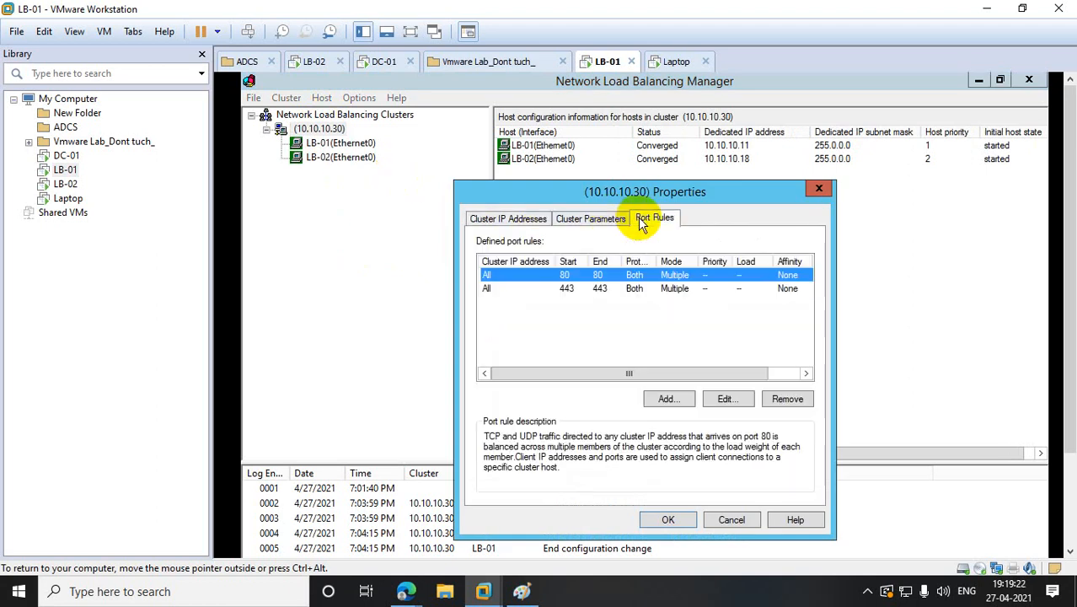
pyautogui.click(726, 399)
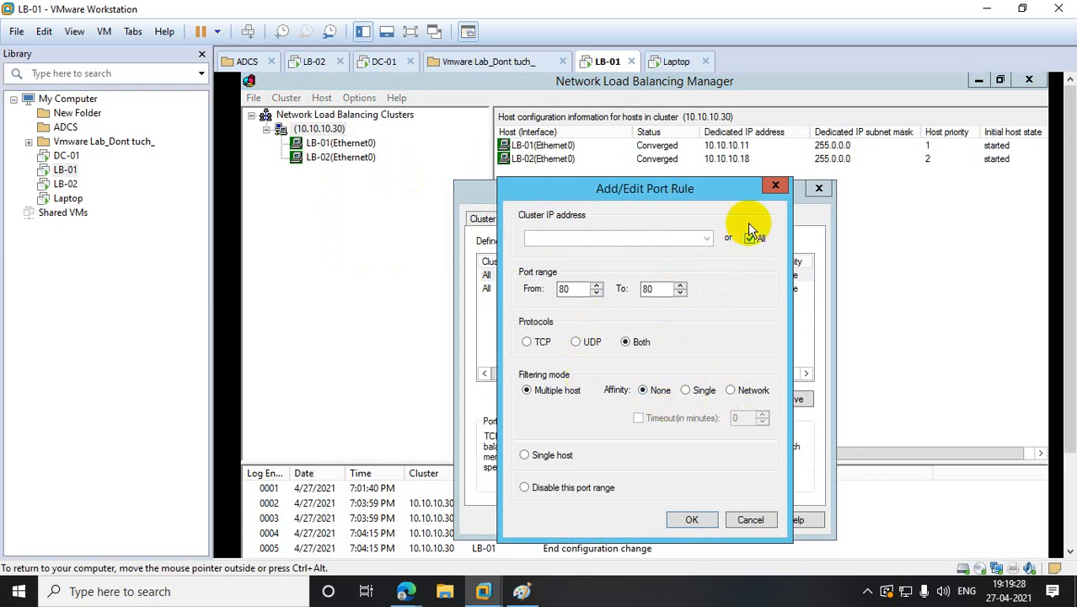
pyautogui.click(774, 186)
pyautogui.click(510, 289)
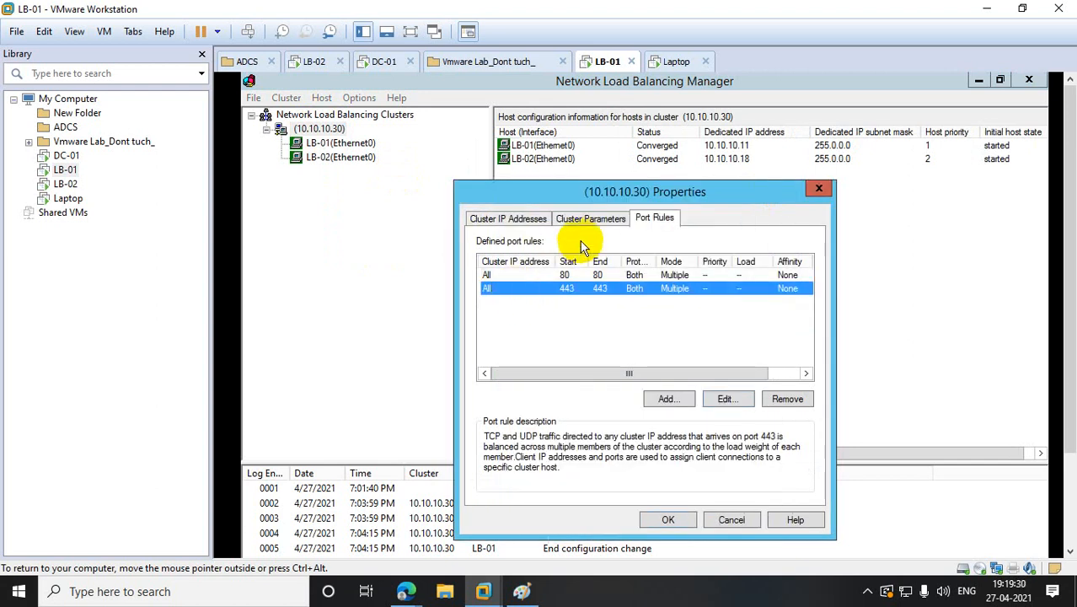
pyautogui.click(590, 219)
pyautogui.click(516, 218)
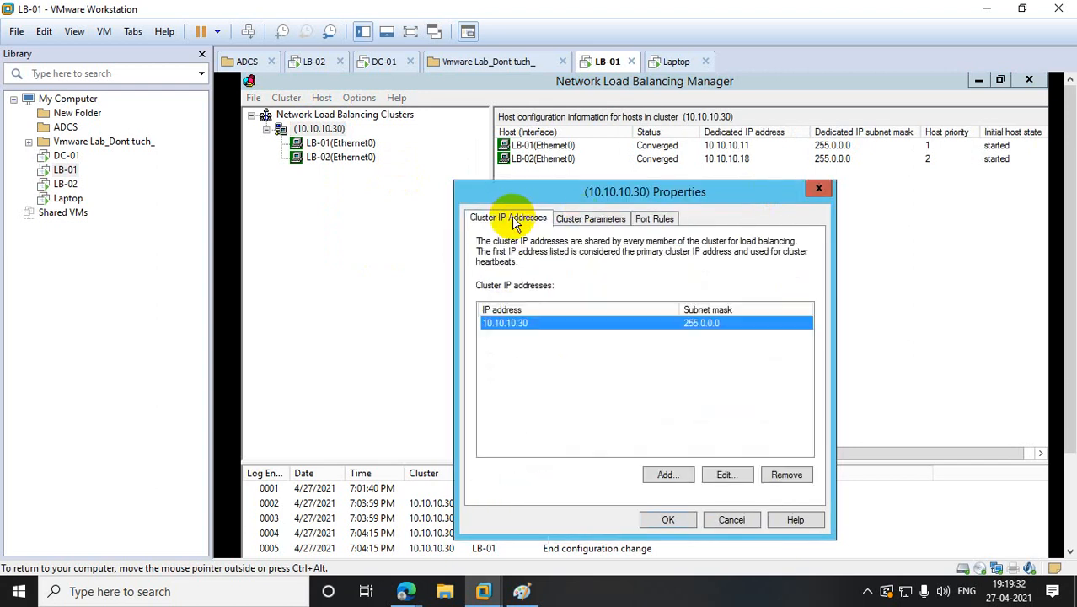
# - Close the (10.10.10.30) Properties dialog to see LB-01 and LB-02 both converged
pyautogui.click(820, 188)
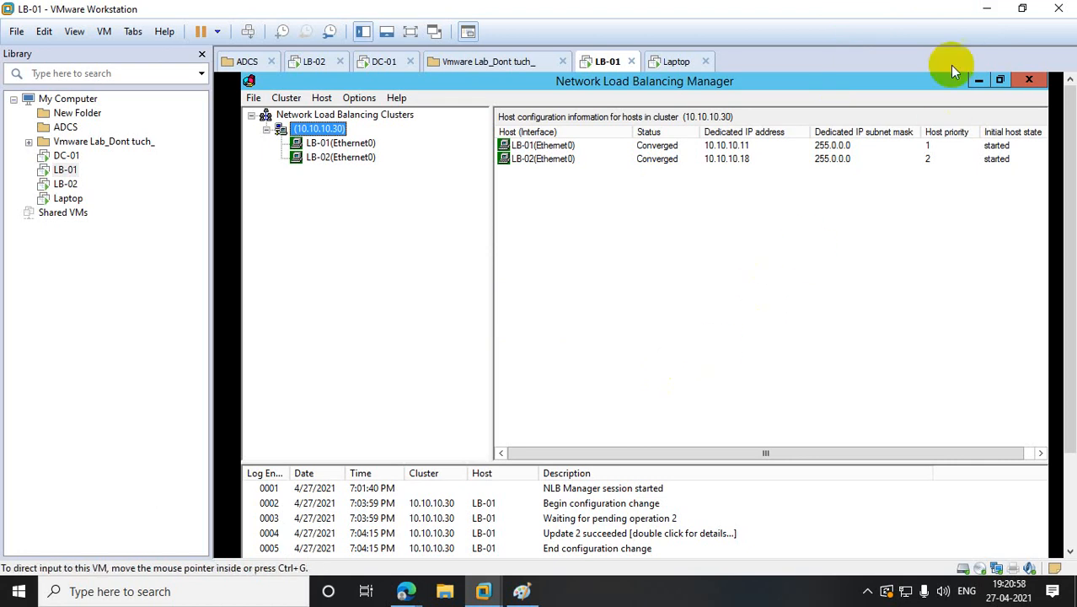
# - Minimize VMware Workstation and then the Edge image search window to show the desktop
pyautogui.click(983, 10)
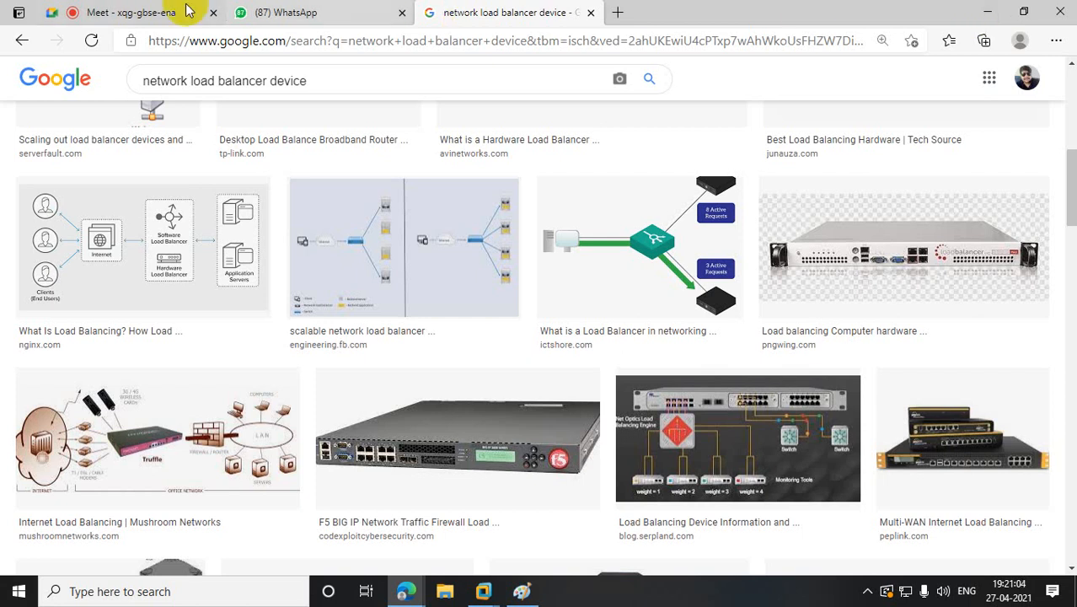
pyautogui.click(988, 13)
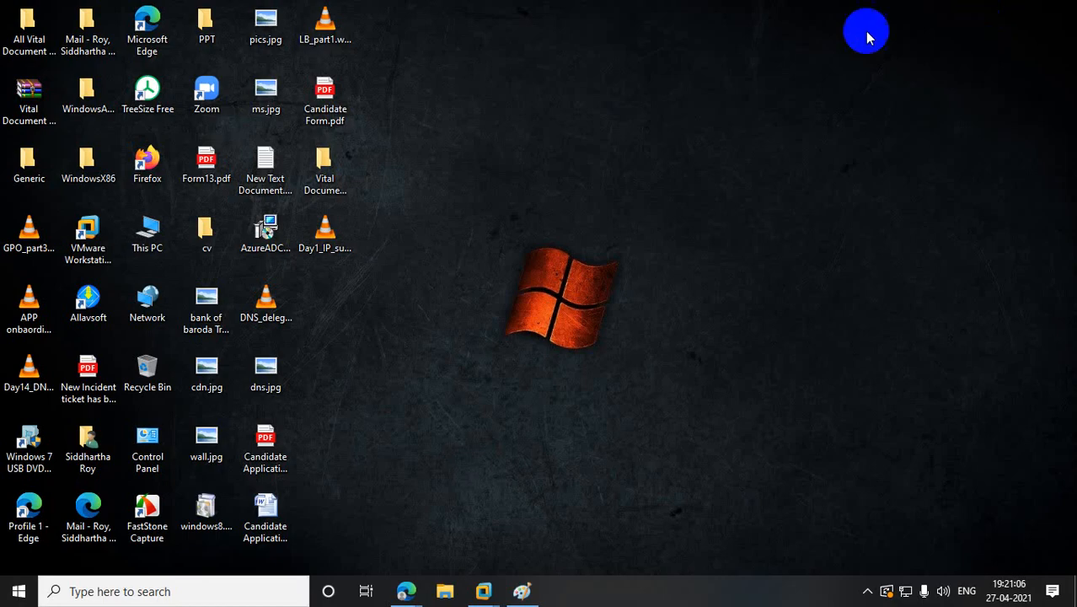